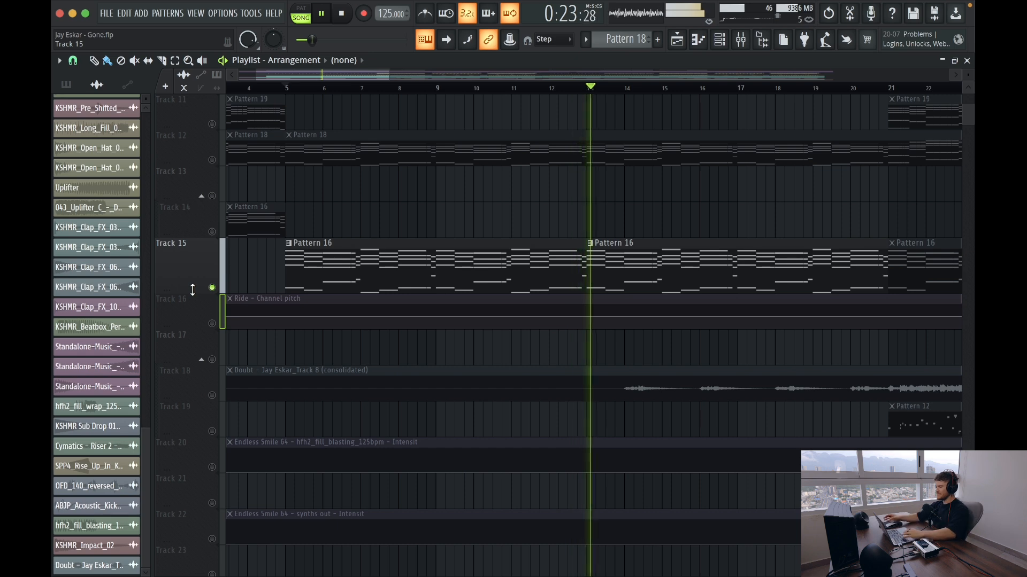
Stop playback, open Pattern 18 in the piano roll, and bring up its VPS Avenger #7 instrument from the channel rack.
key("space")
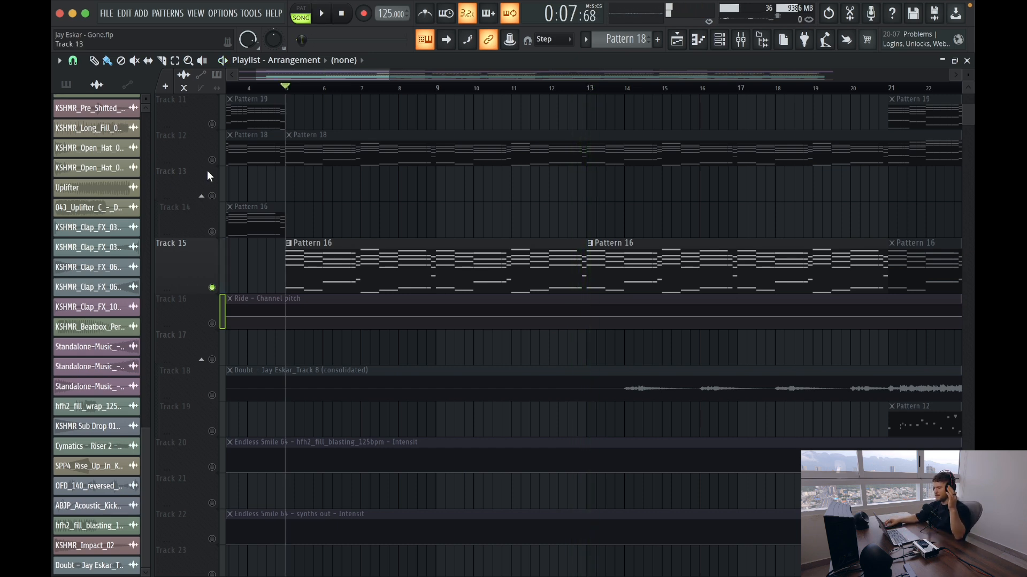
double_click(325, 147)
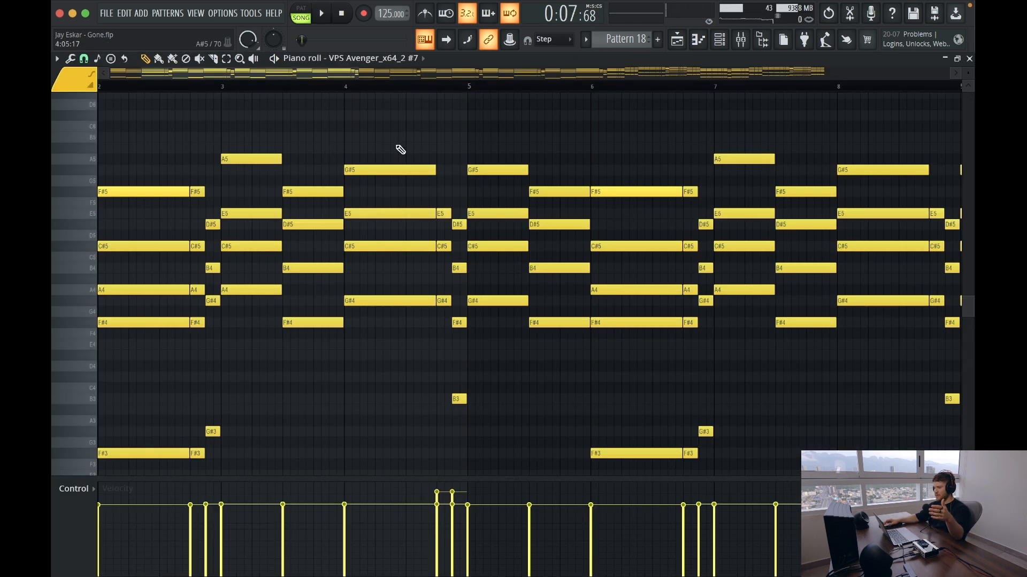
left_click(722, 42)
scroll(245, 298, "down", 10)
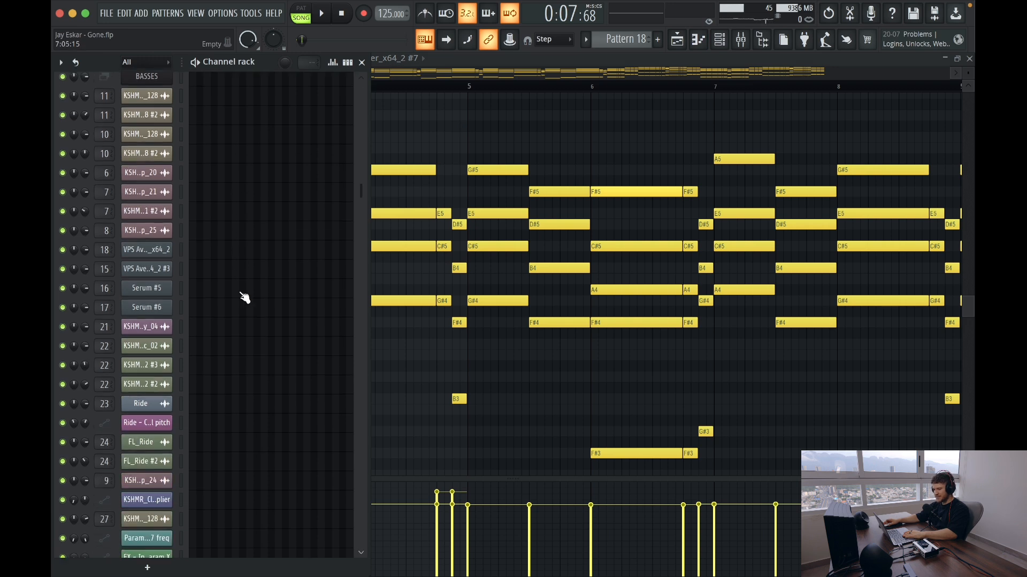
scroll(309, 391, "down", 6)
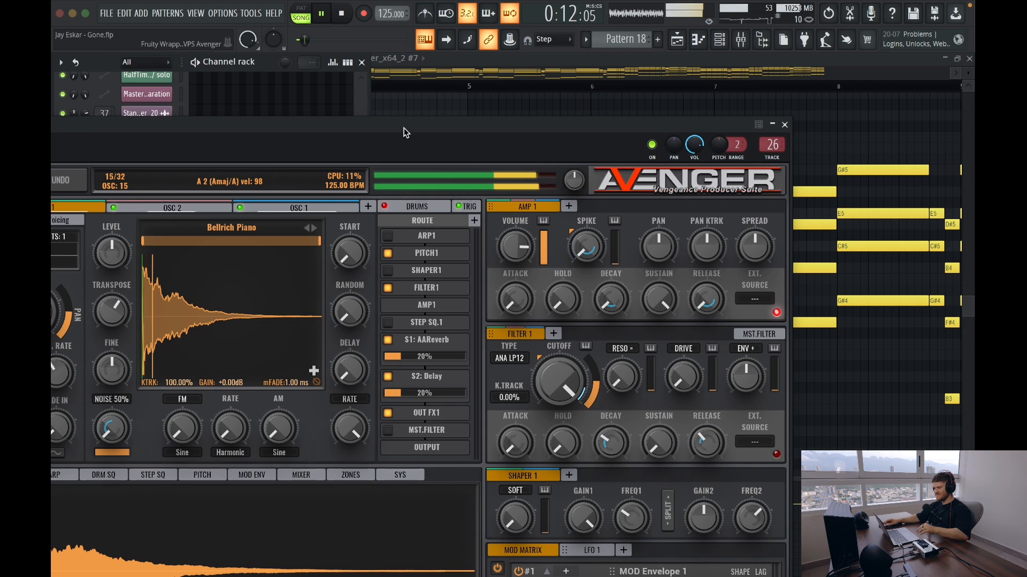
Reposition the VPS Avenger #7 window and reduce its interface scale to 50%.
left_click_drag(404, 127, 597, 183)
left_click_drag(238, 167, 232, 155)
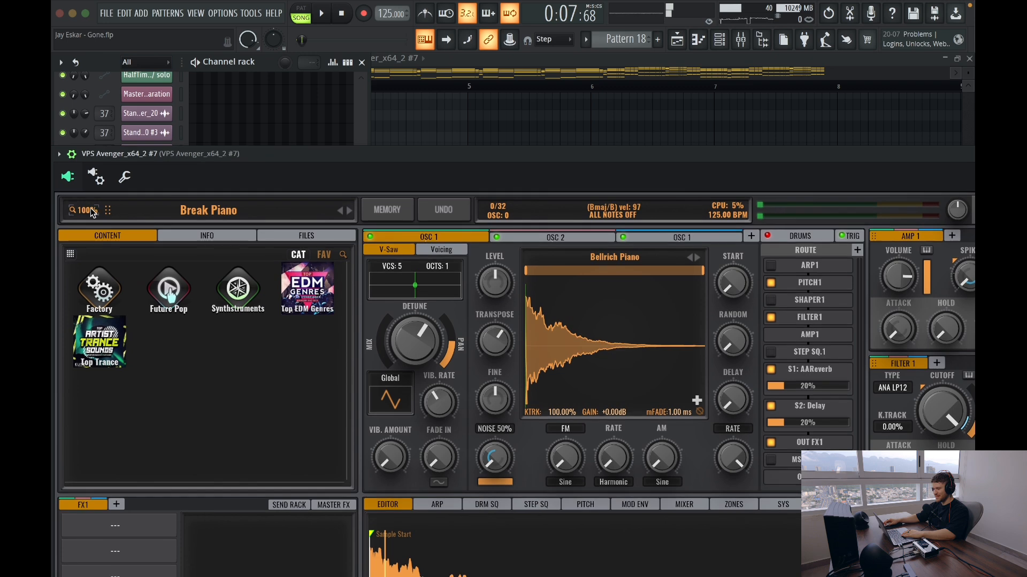
left_click(85, 210)
left_click(85, 253)
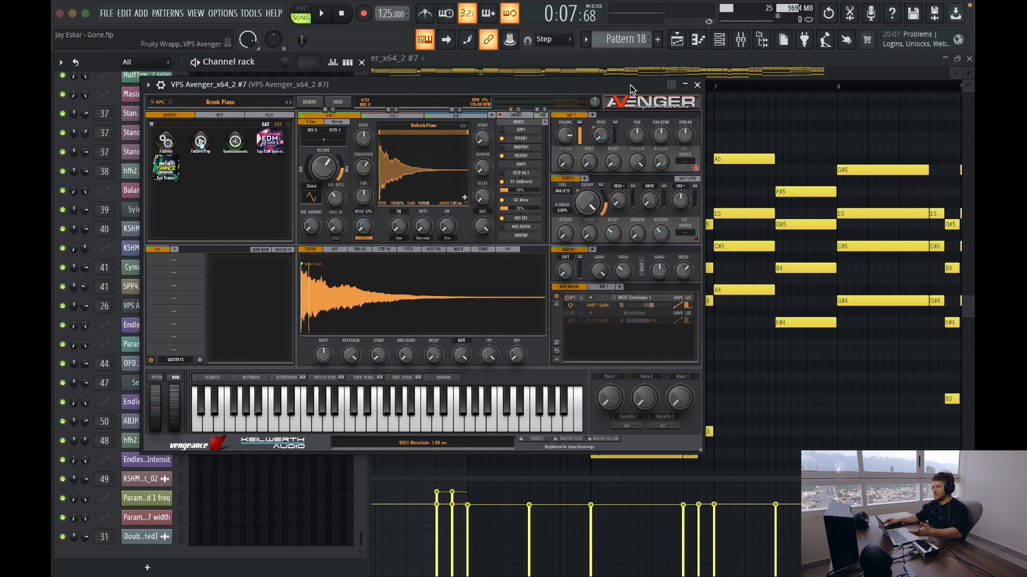
Play a few test notes on Avenger's Break Piano preset, and close the instrument window.
key("c")
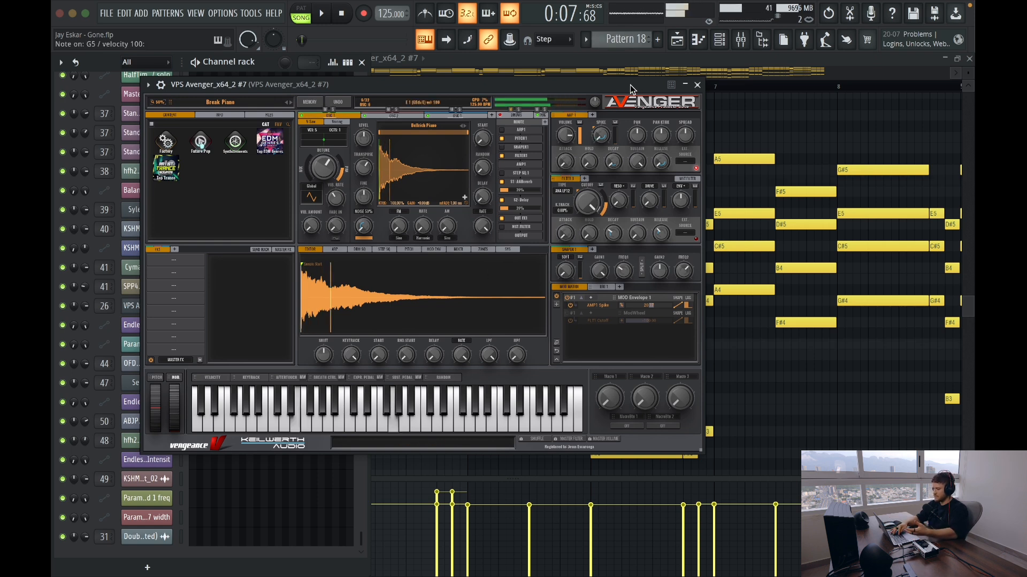
key("g")
key("y")
key("b")
key("u")
key("q")
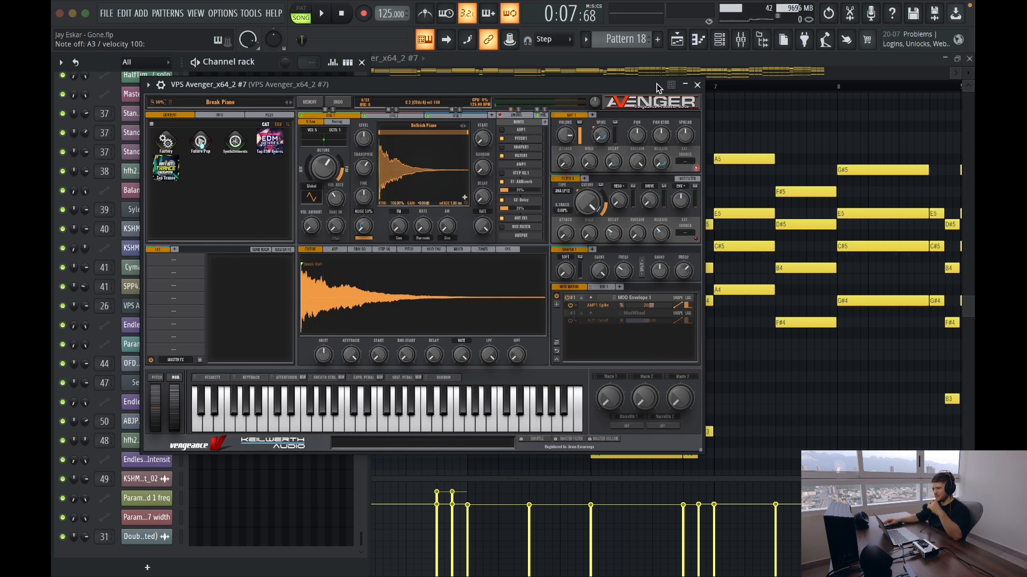
left_click(697, 85)
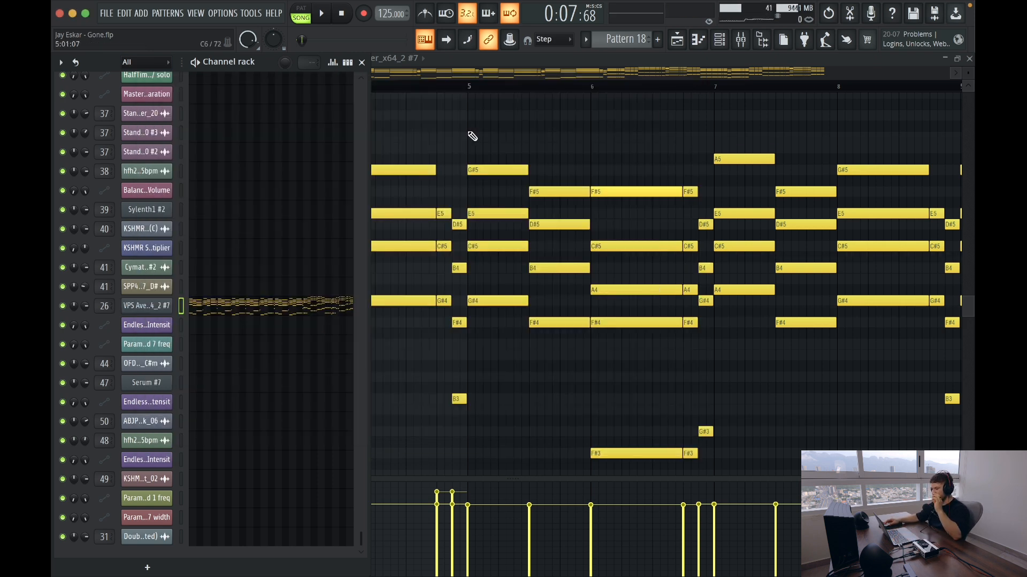
Close the channel rack and play the Pattern 18 chords from the piano roll.
left_click(362, 62)
left_click(461, 138)
key("space")
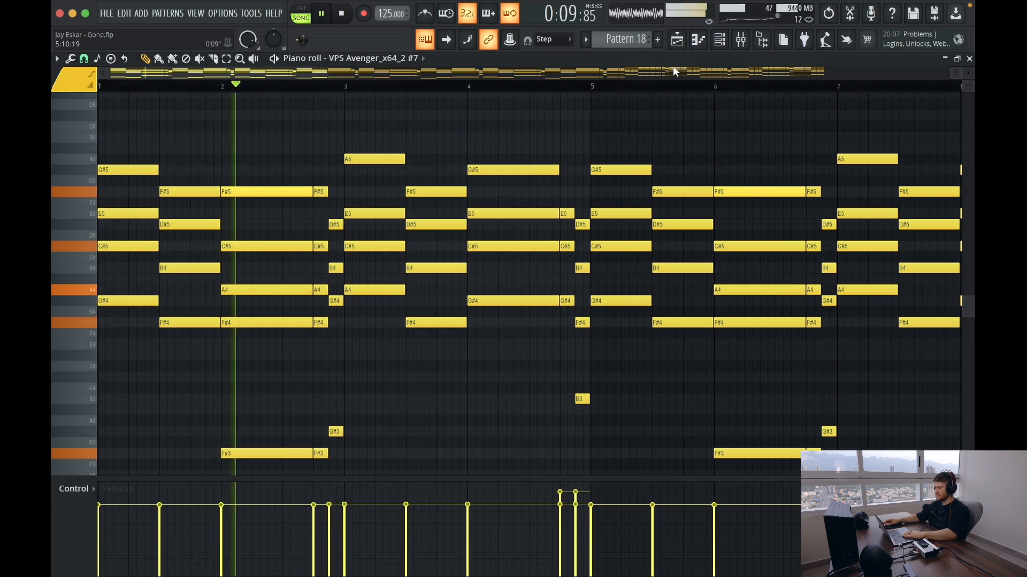
Return to the playlist, mute Track 15, and audition Pattern 18 on Track 12 alone.
key("F5")
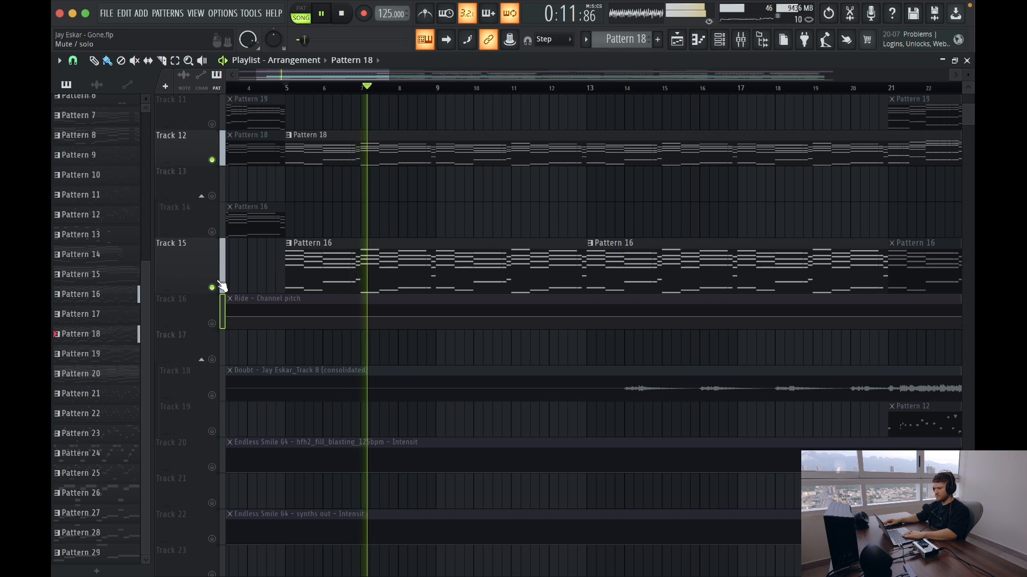
key("space")
scroll(218, 288, "down", 1)
left_click(214, 252)
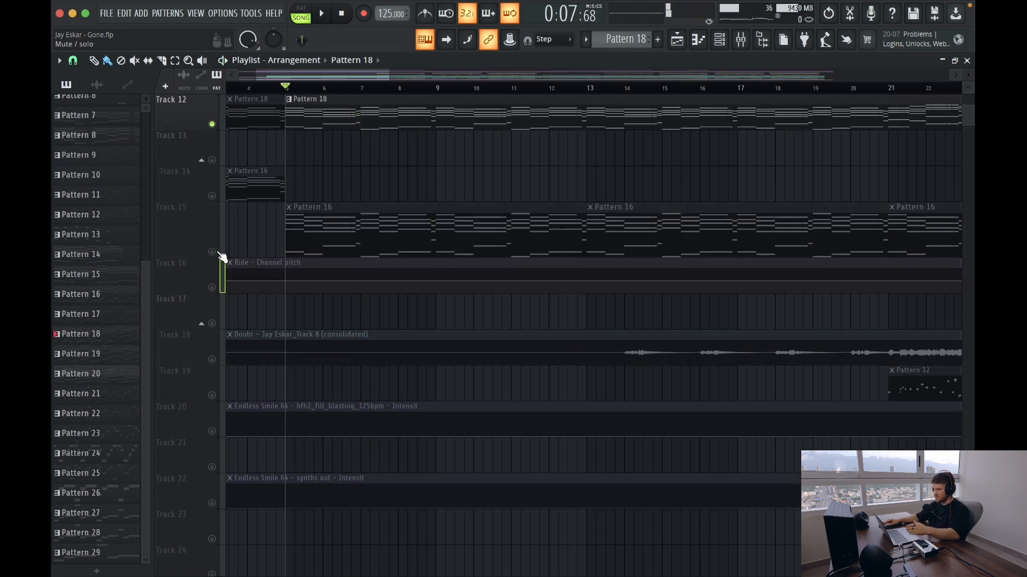
key("space")
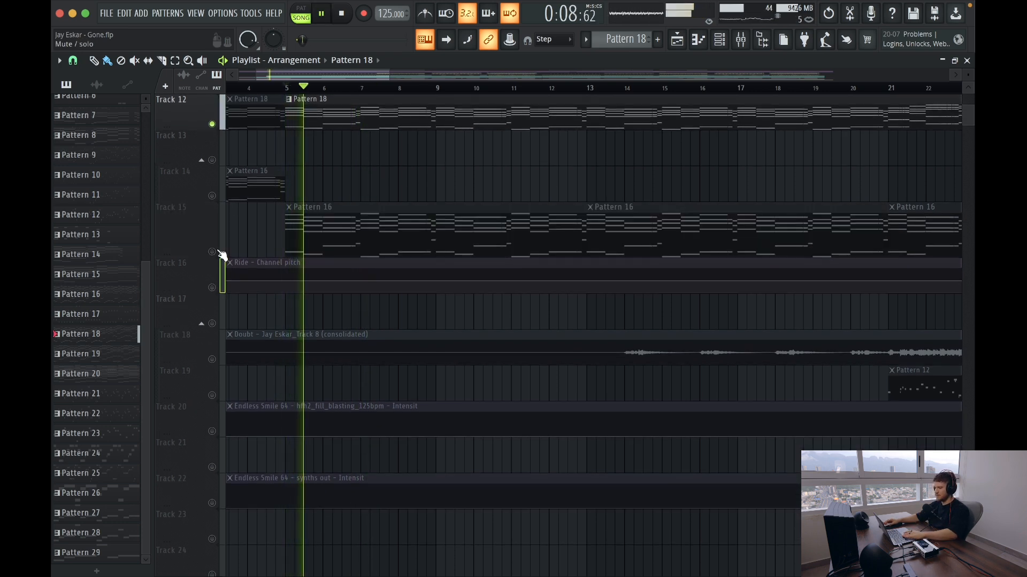
key("space")
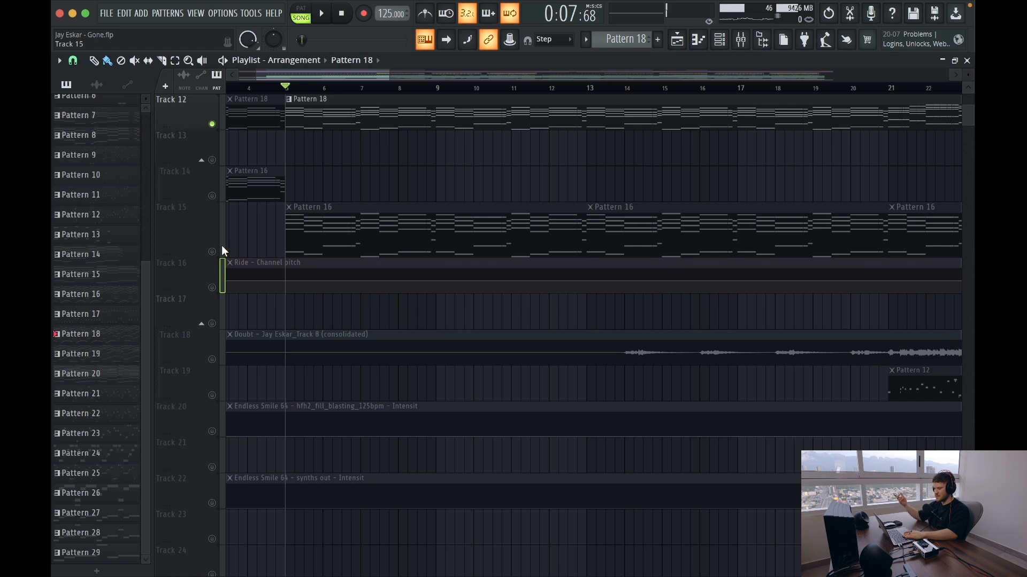
key("space")
scroll(231, 260, "up", 5)
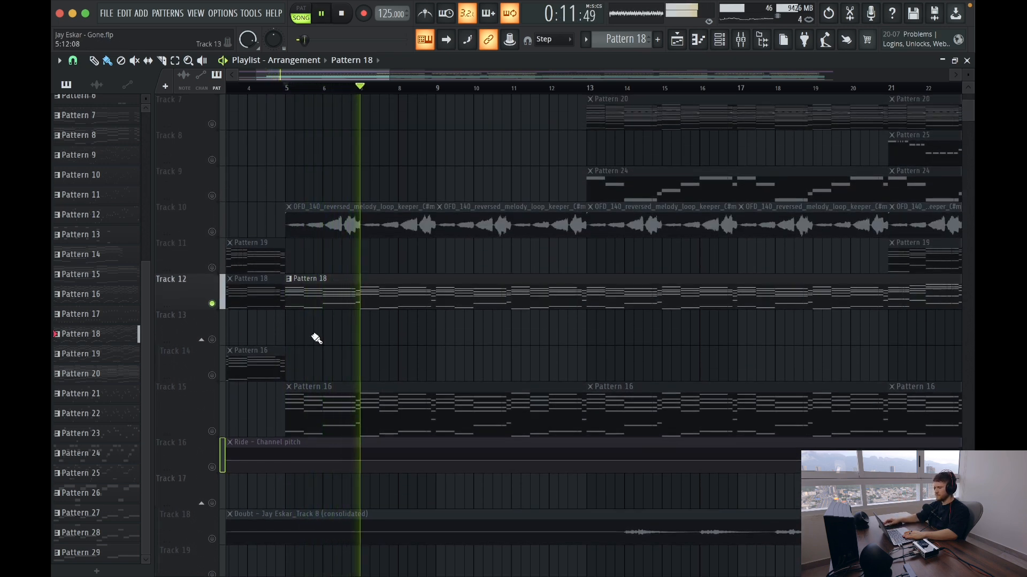
Turn Track 15 back on and audition Pattern 16 together with Pattern 18 from bar 5.
key("space")
key("space")
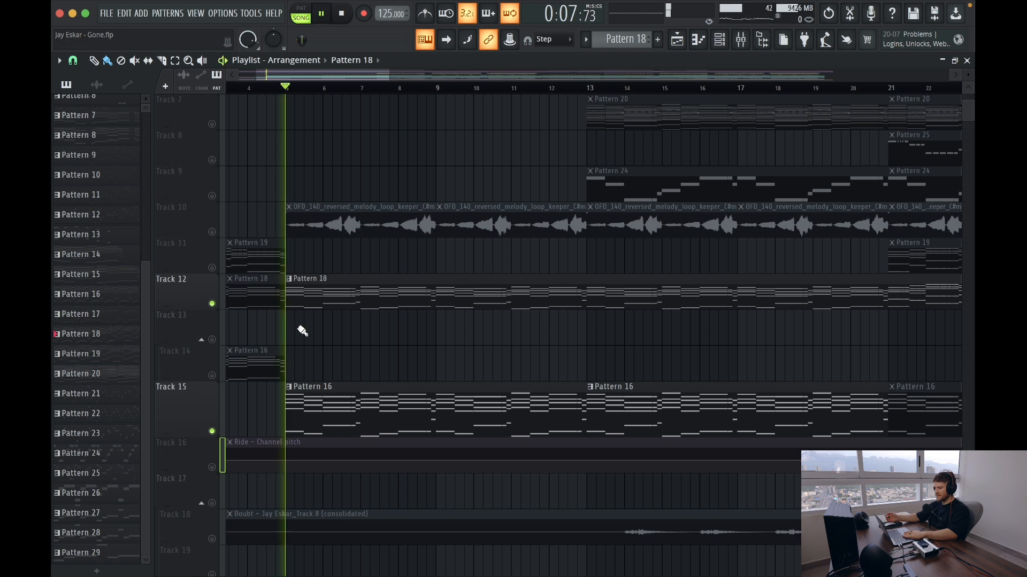
key("space")
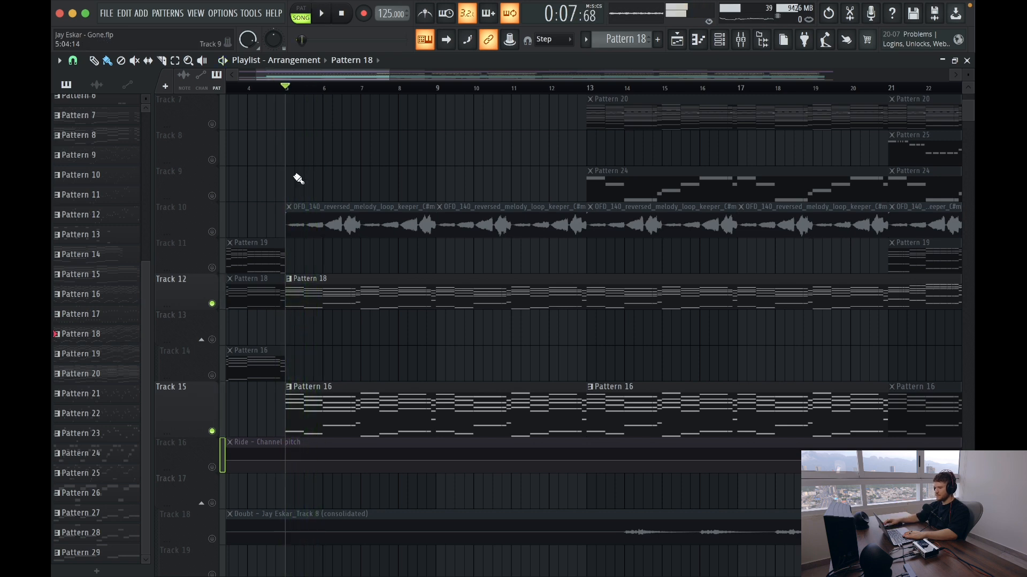
key("space")
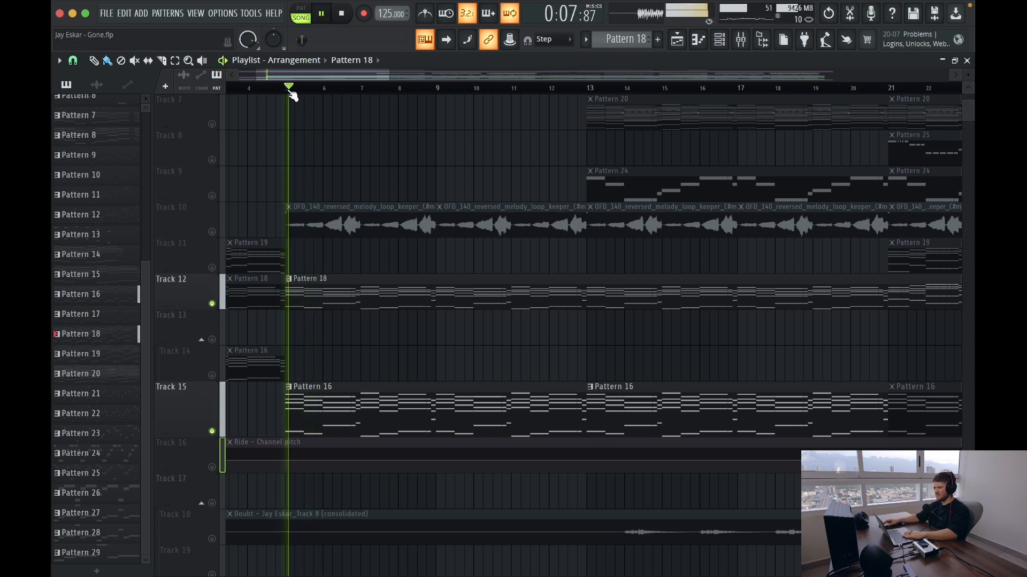
key("space")
key("space")
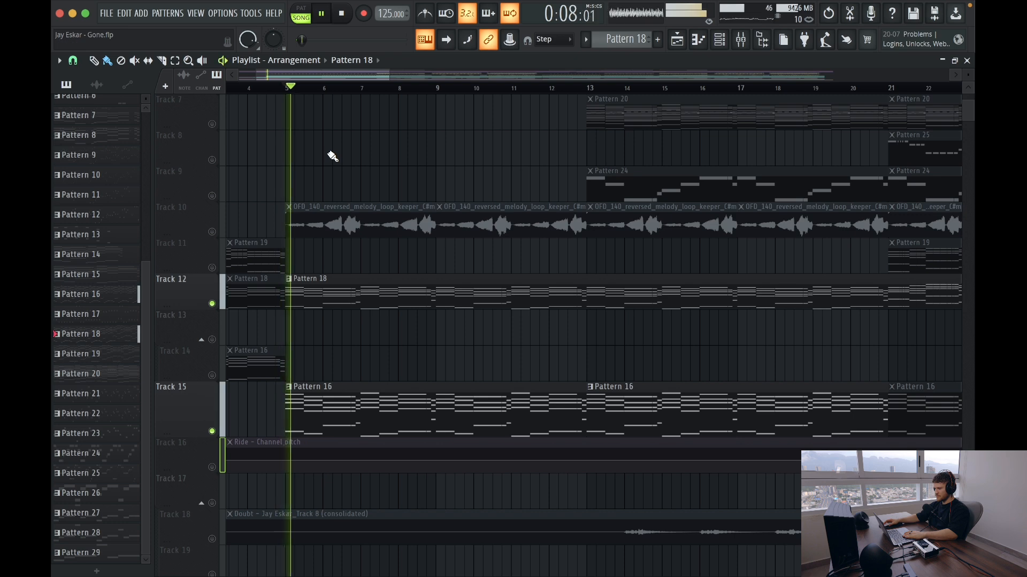
Open the mixer and inspect the Effector plugin on the Serum track.
left_click(746, 46)
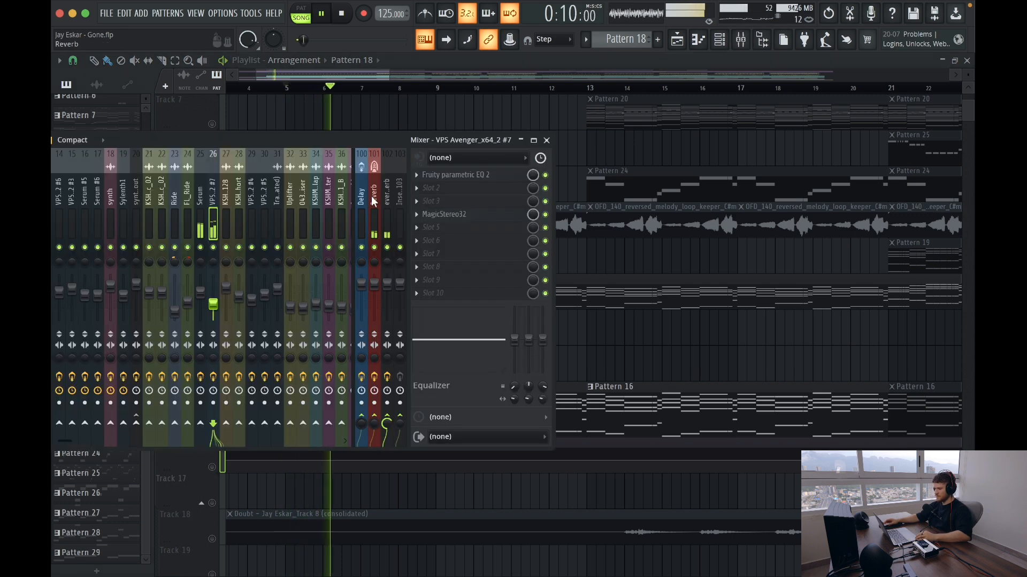
left_click(265, 193)
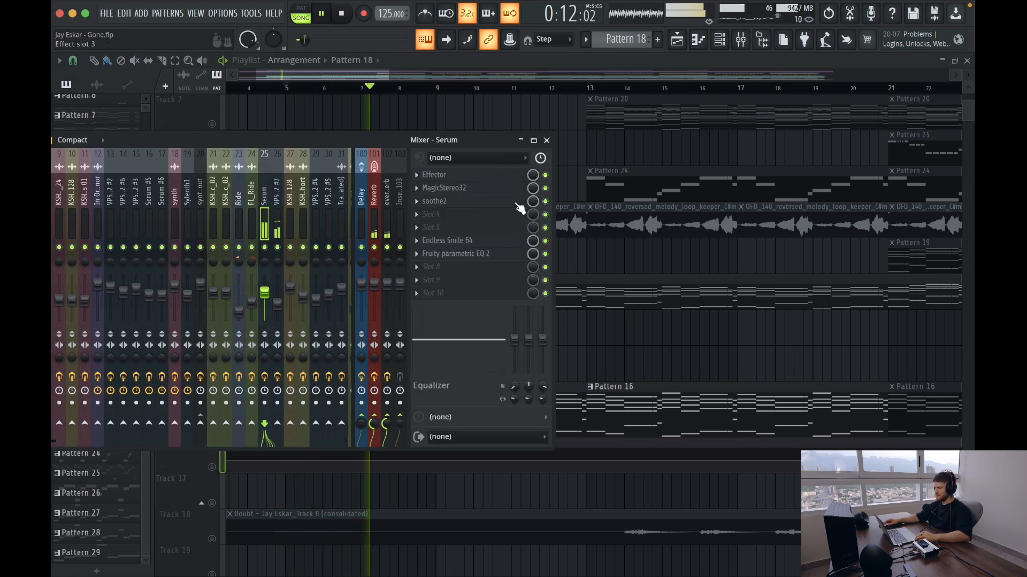
left_click(461, 176)
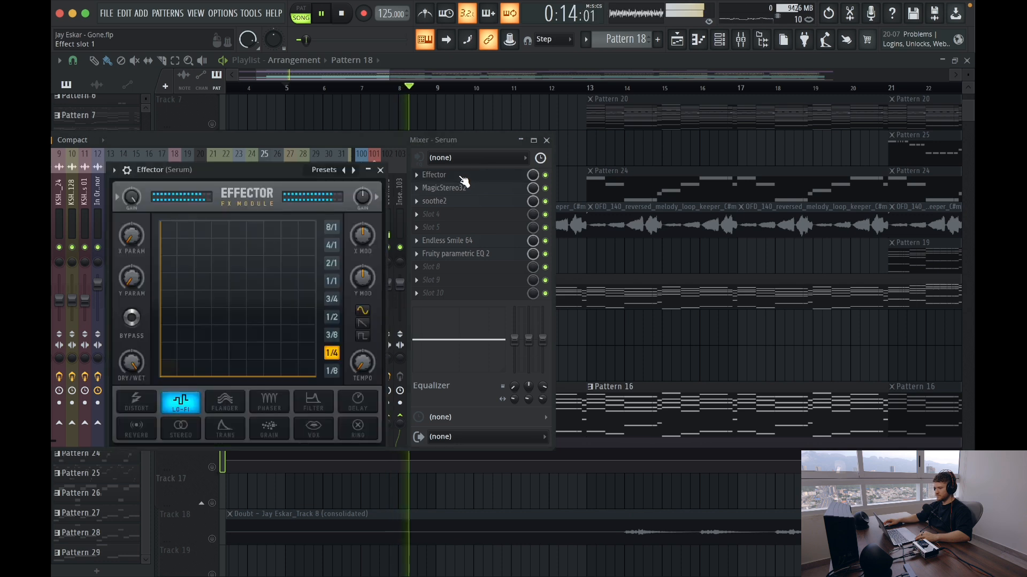
left_click(473, 176)
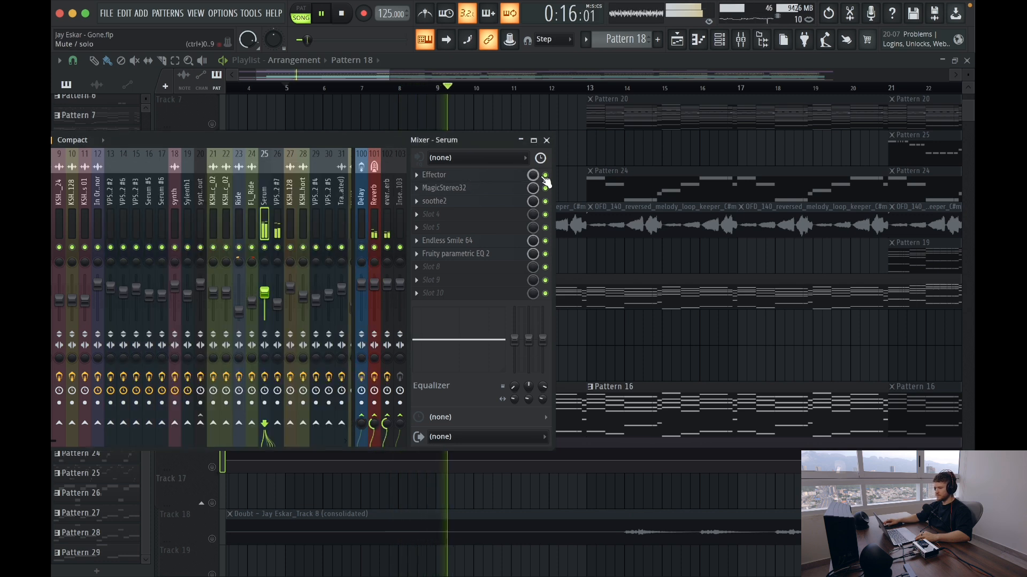
Select the VPS Avenger #7 mixer track, stop playback, and inspect the MagicStereo32 plugin in slot 4.
left_click(276, 199)
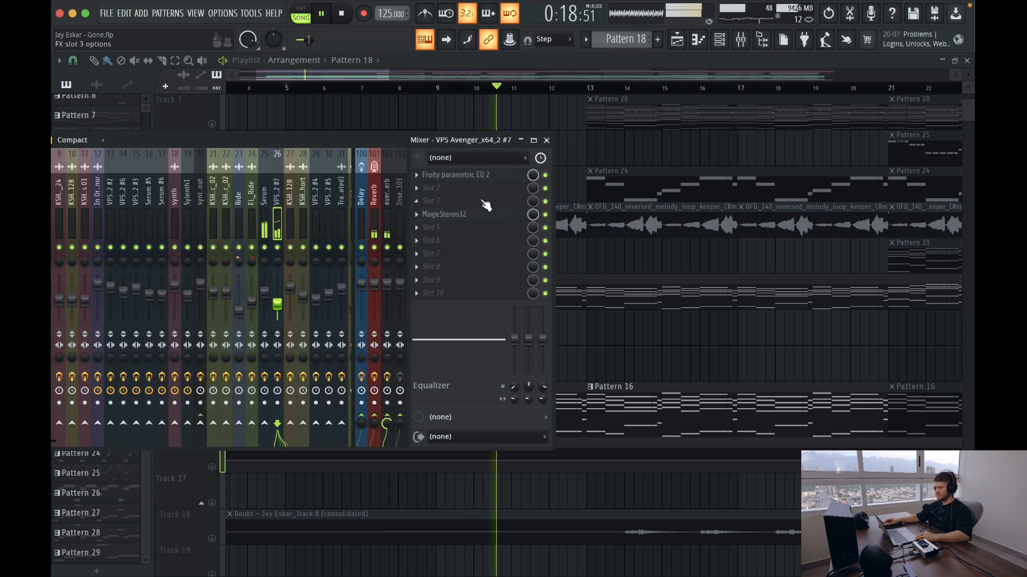
key("space")
left_click(453, 214)
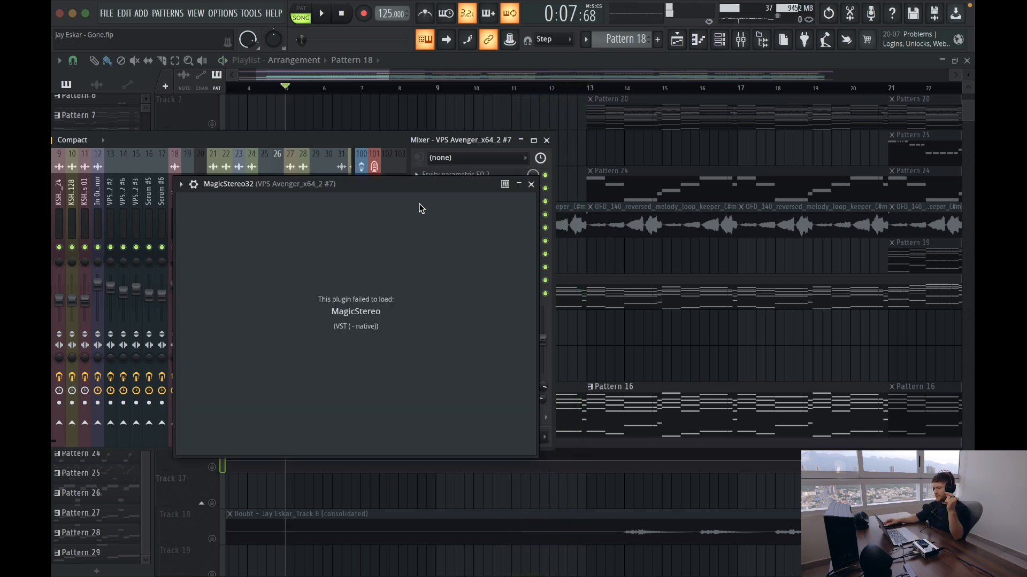
left_click_drag(438, 186, 539, 224)
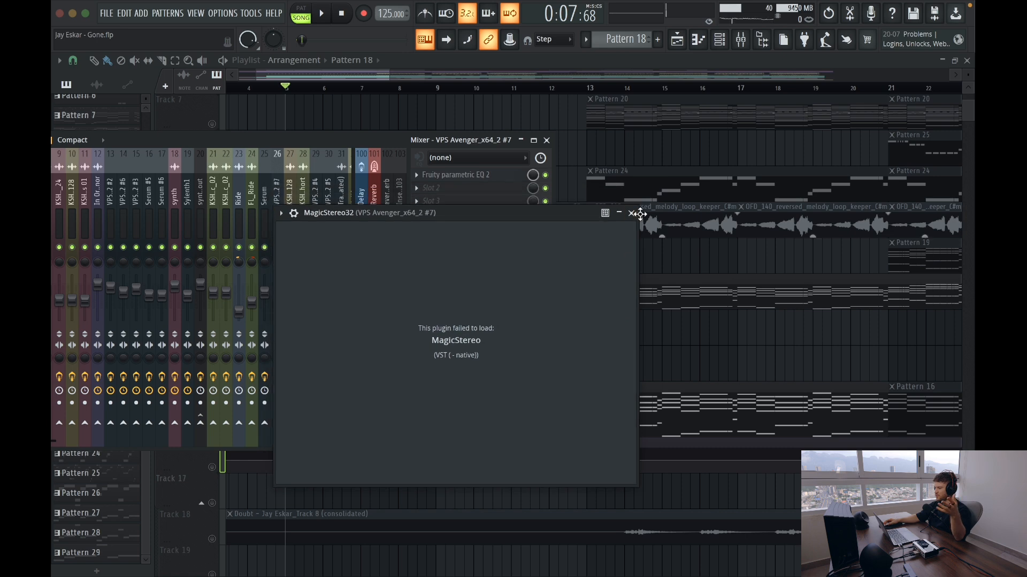
left_click(629, 220)
left_click(428, 216)
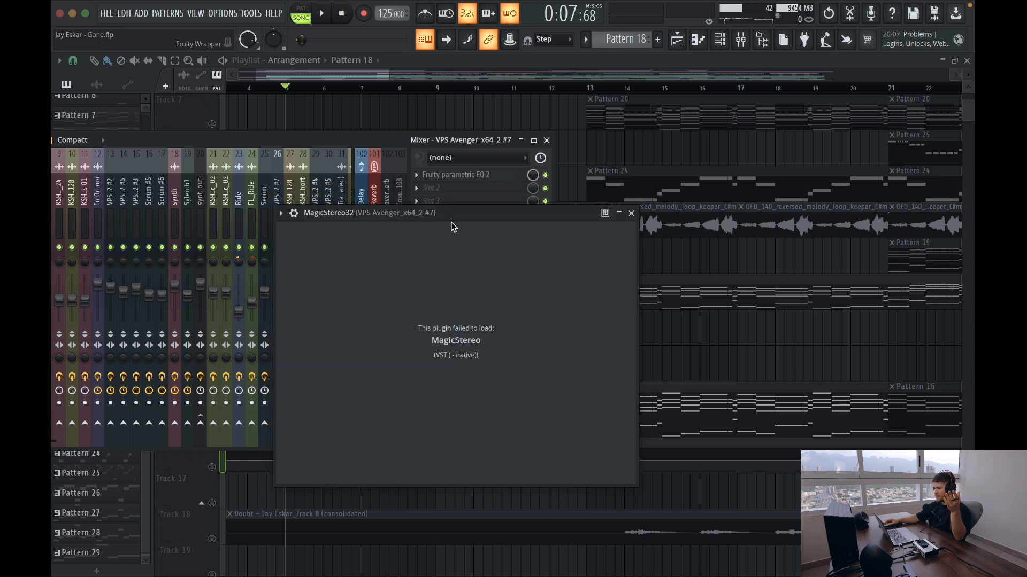
left_click(629, 214)
Try Space In-Your-Face in place of MagicStereo32 in slot 4 of the VPS Avenger #7 track, and clear the slot.
left_click(426, 221)
mouse_move(448, 226)
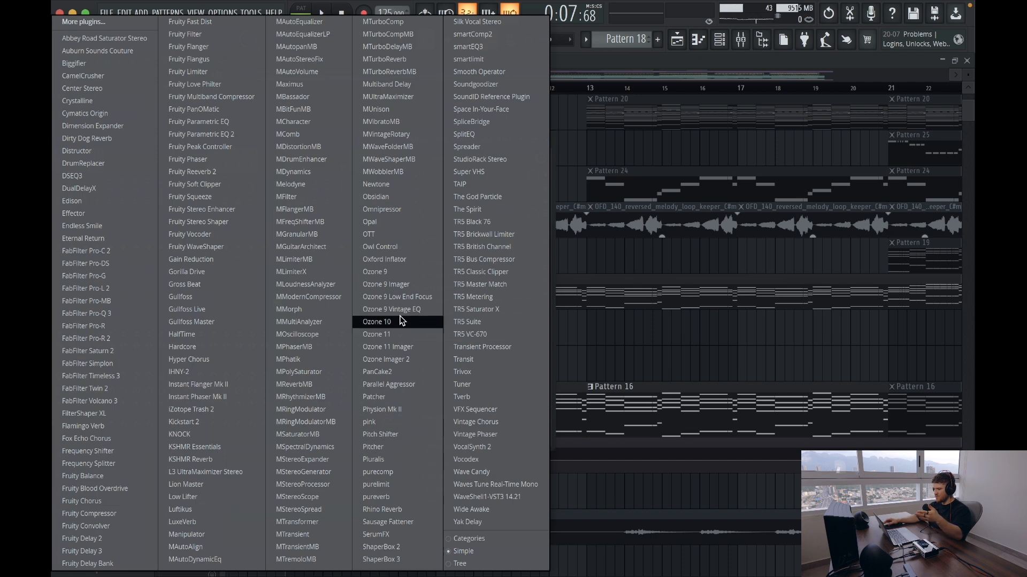
left_click(488, 110)
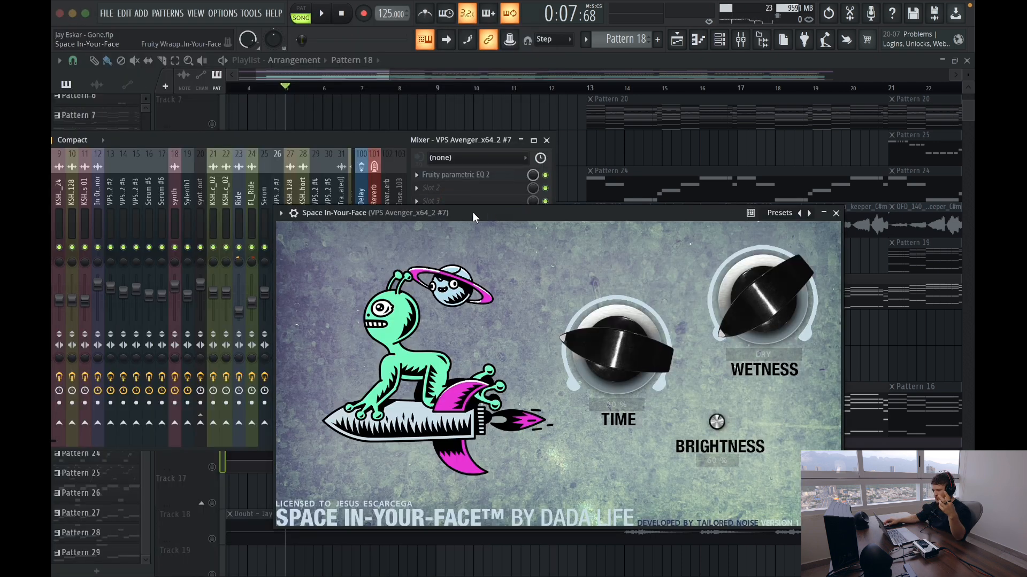
left_click_drag(510, 224, 591, 151)
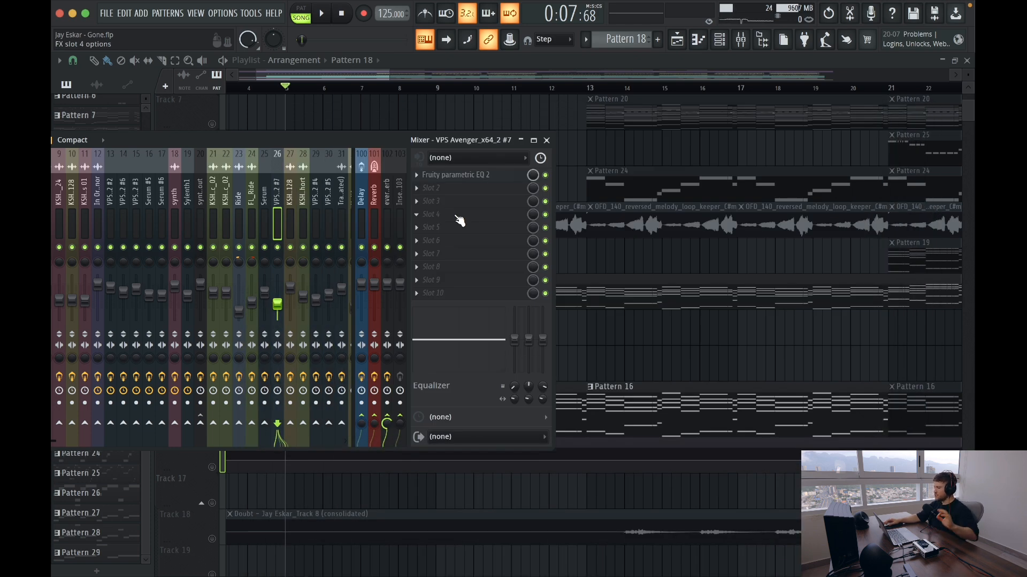
Load Ozone Imager 2 into slot 4 of the VPS Avenger #7 track, with width at 67% and Stereoize enabled.
left_click(459, 220)
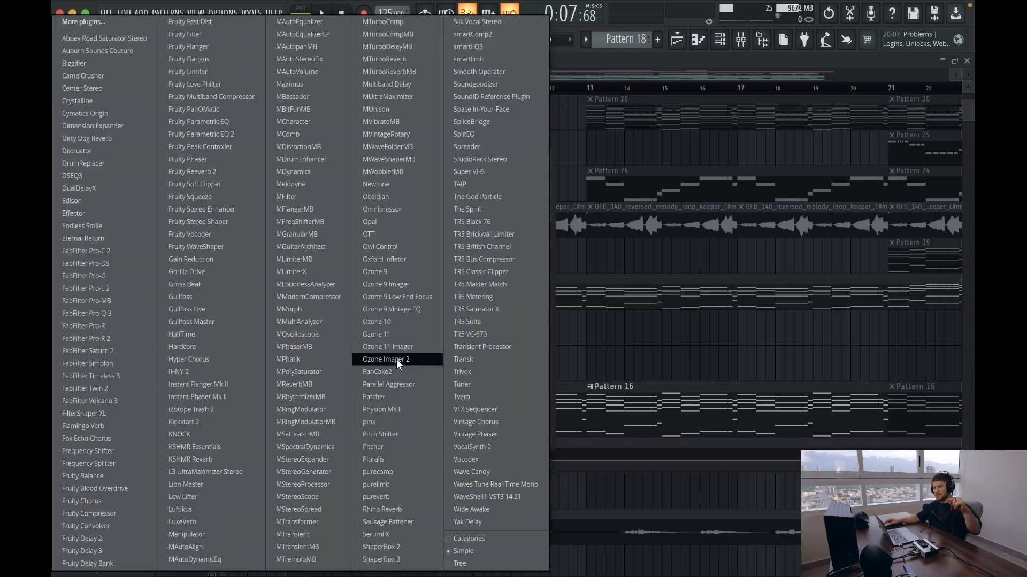
left_click(396, 358)
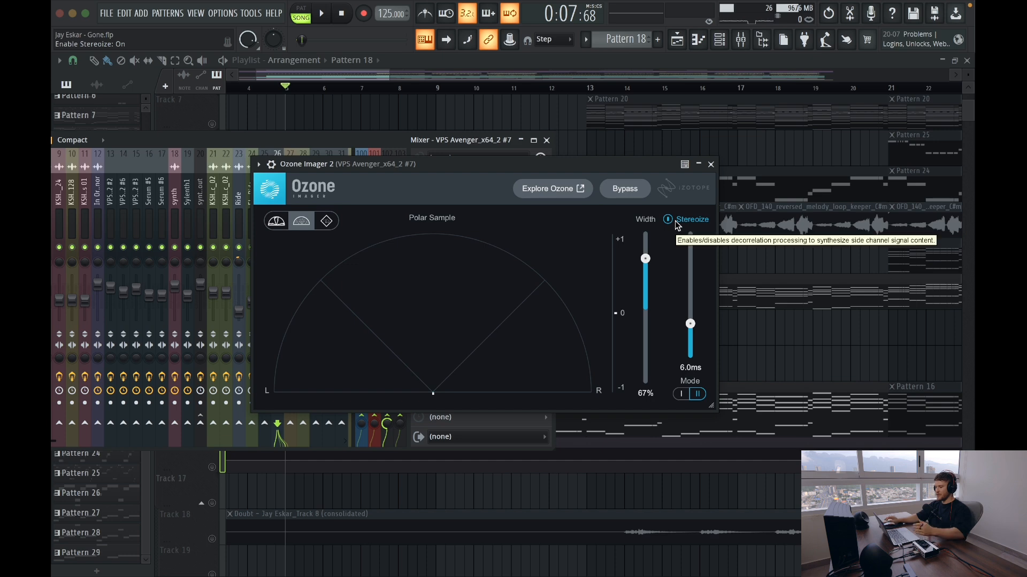
Play the arrangement and compare the sound with Ozone Imager 2 bypassed and active.
key("space")
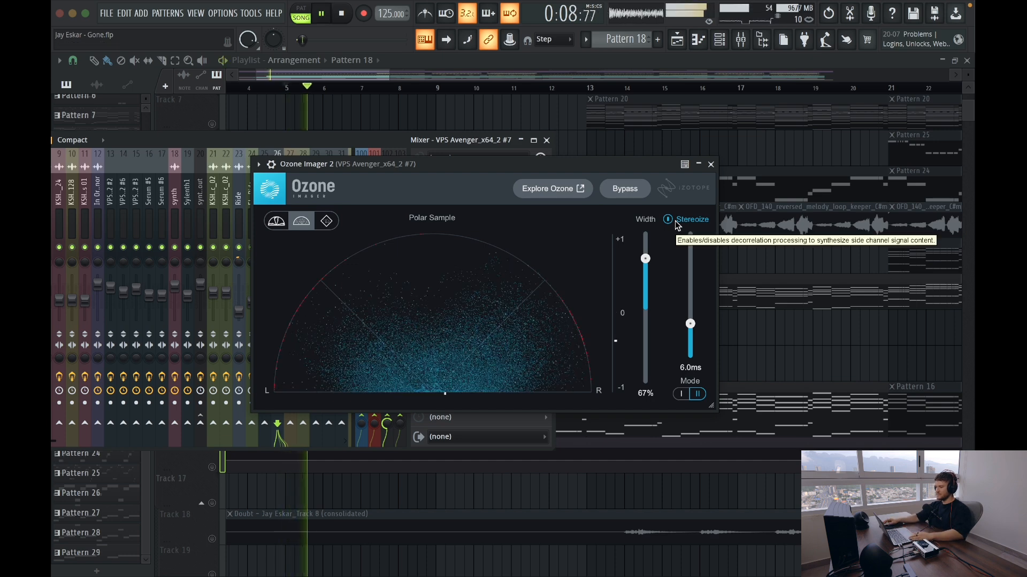
left_click(627, 190)
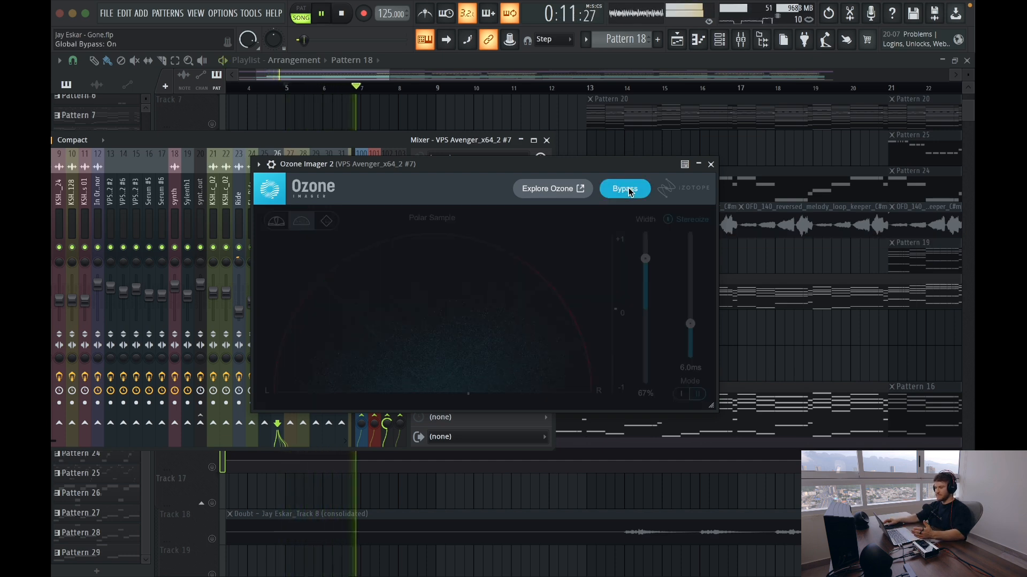
left_click(627, 189)
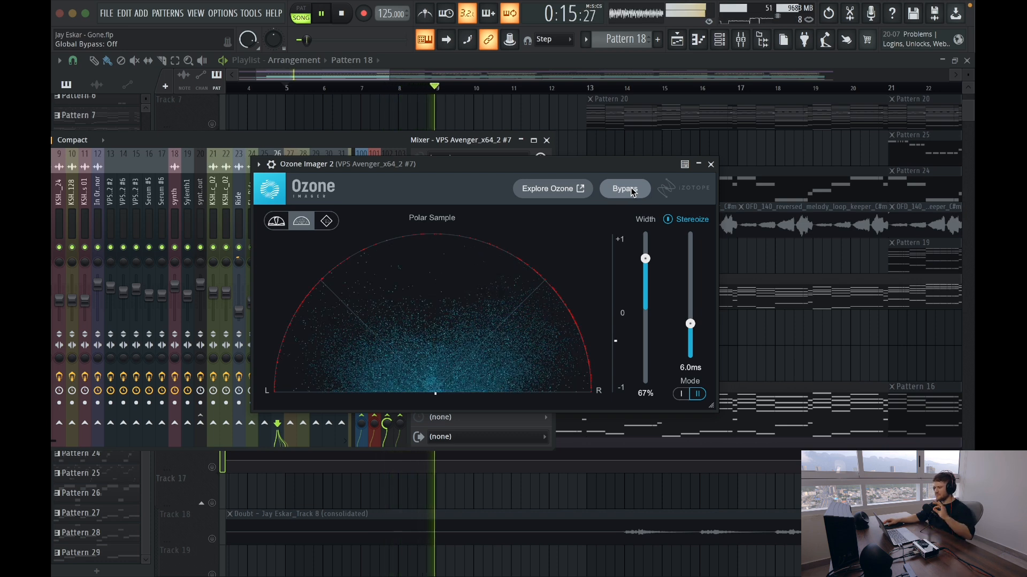
Close the Ozone Imager 2 window, stop playback, and close the mixer.
left_click(710, 164)
key("space")
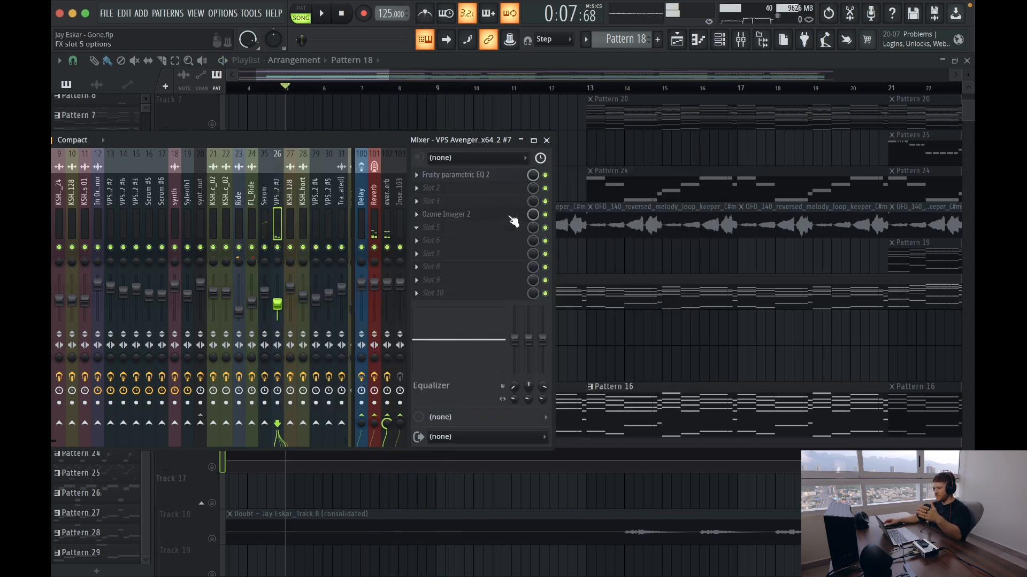
left_click(547, 141)
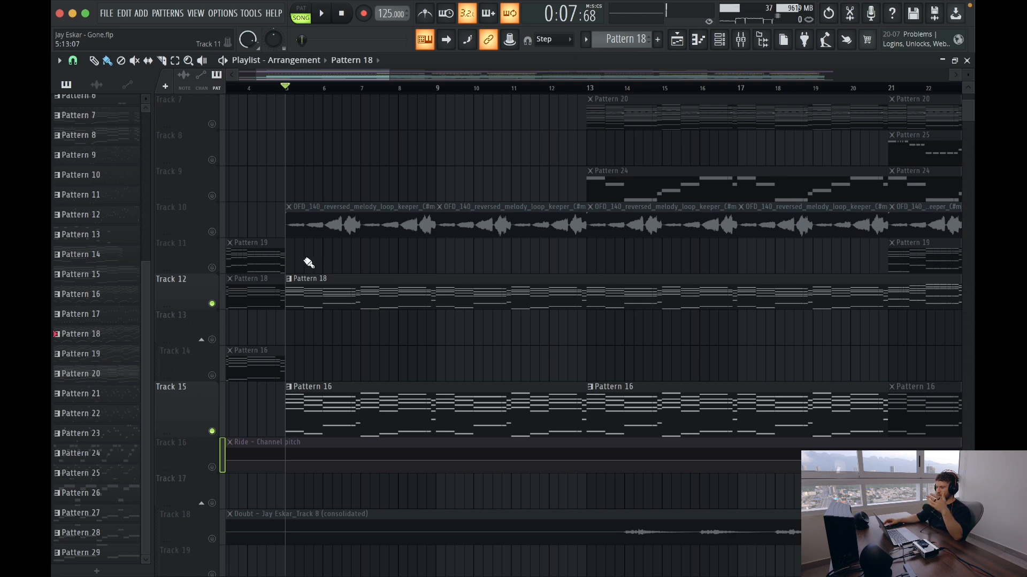
Open Pattern 16 from the playlist and bring up the Serum instrument from its channel.
scroll(305, 309, "down", 4)
scroll(305, 310, "up", 3)
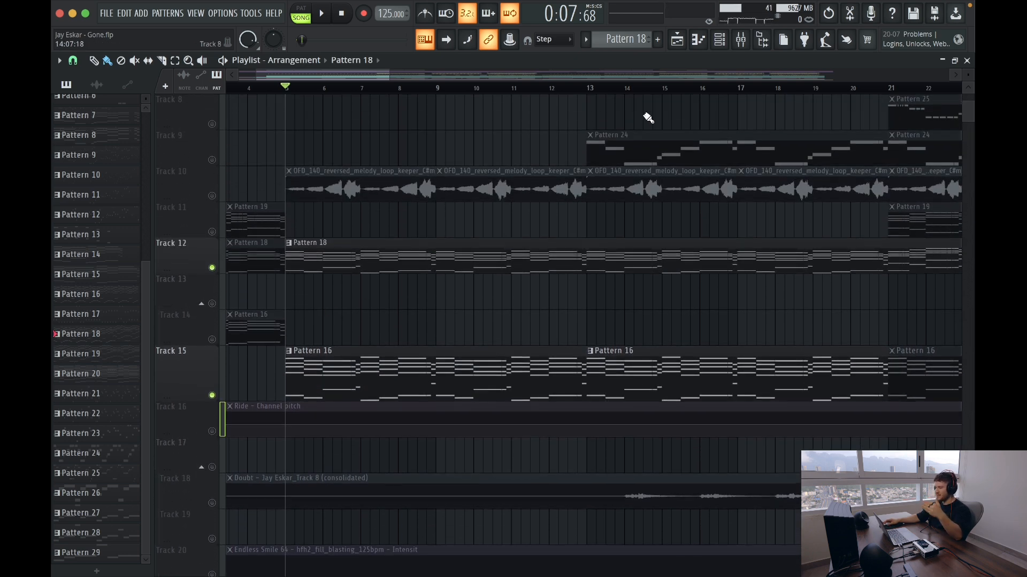
left_click(719, 39)
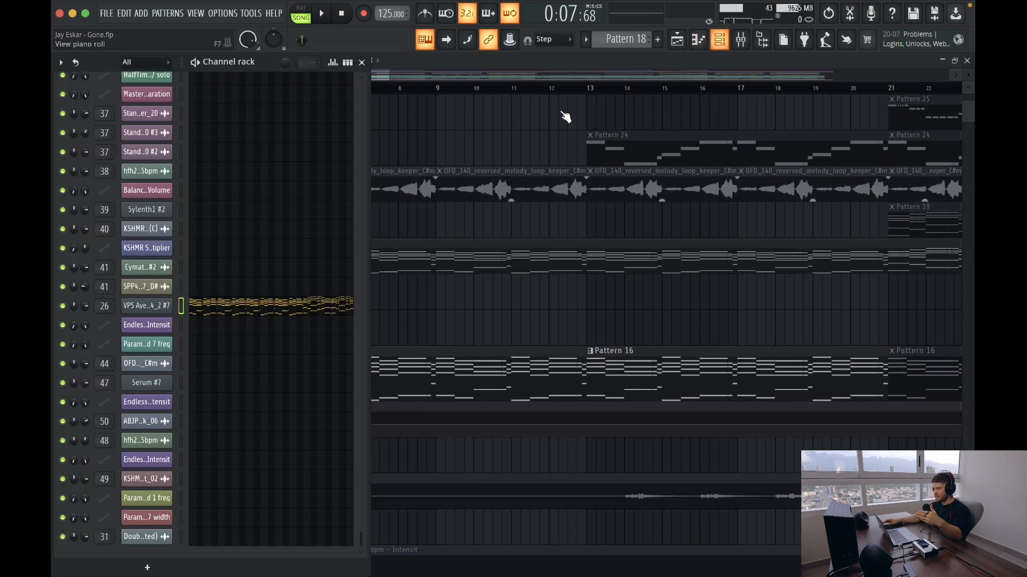
double_click(400, 350)
key("F9")
left_click(717, 45)
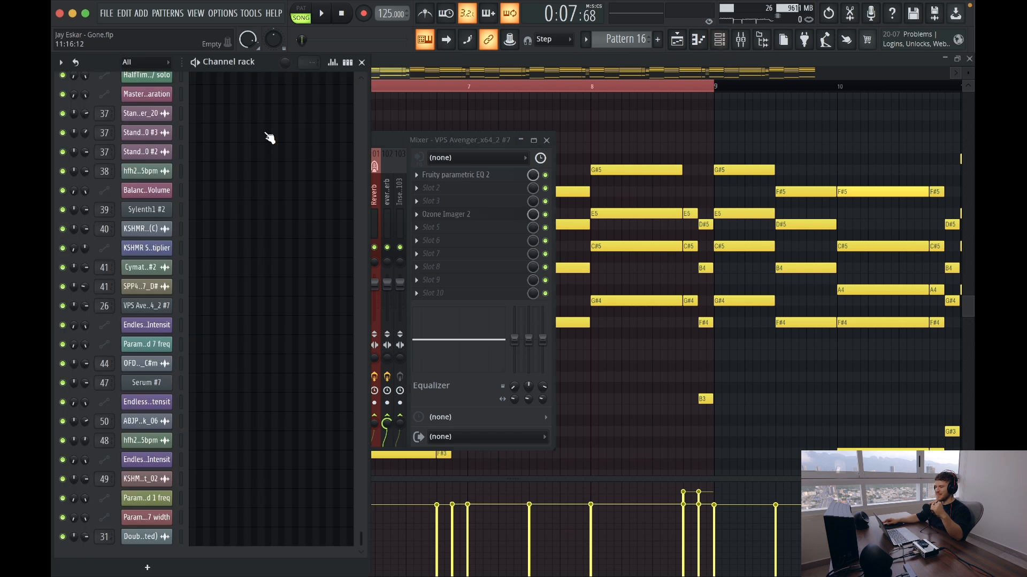
scroll(212, 156, "up", 20)
left_click(157, 110)
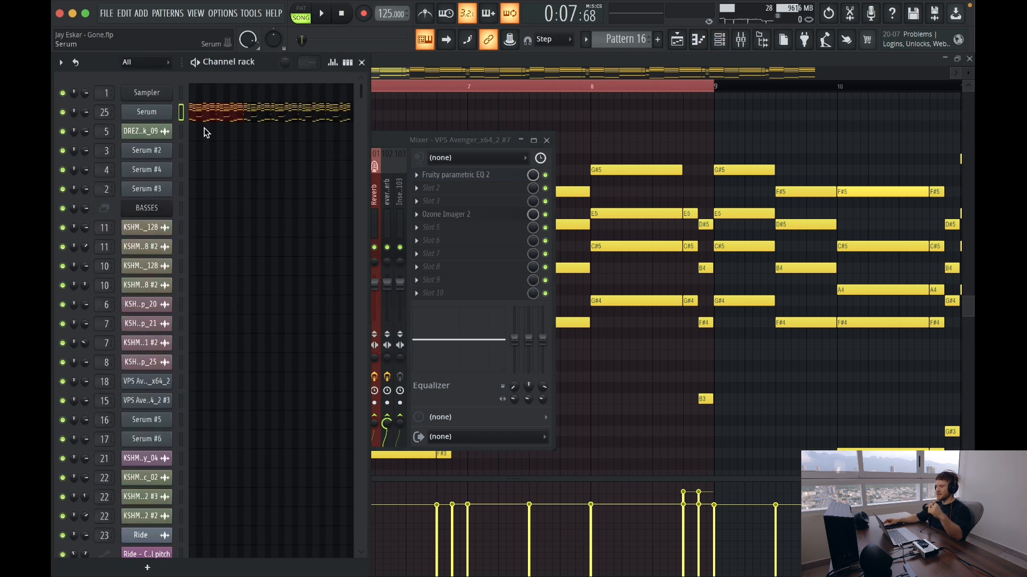
left_click_drag(426, 153, 458, 111)
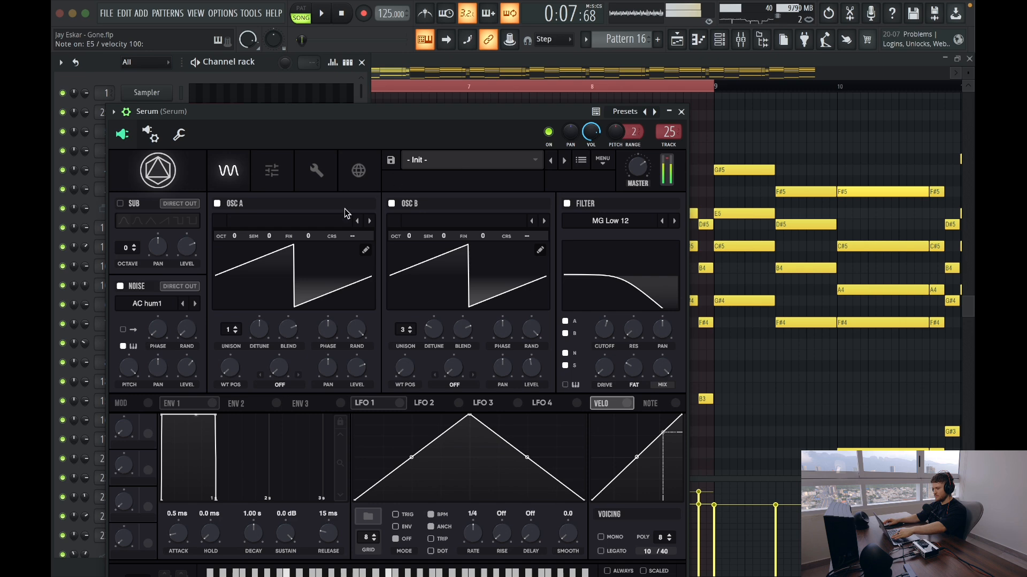
Inspect Serum's effects and oscillator settings, and close the instrument and the channel rack.
left_click(273, 171)
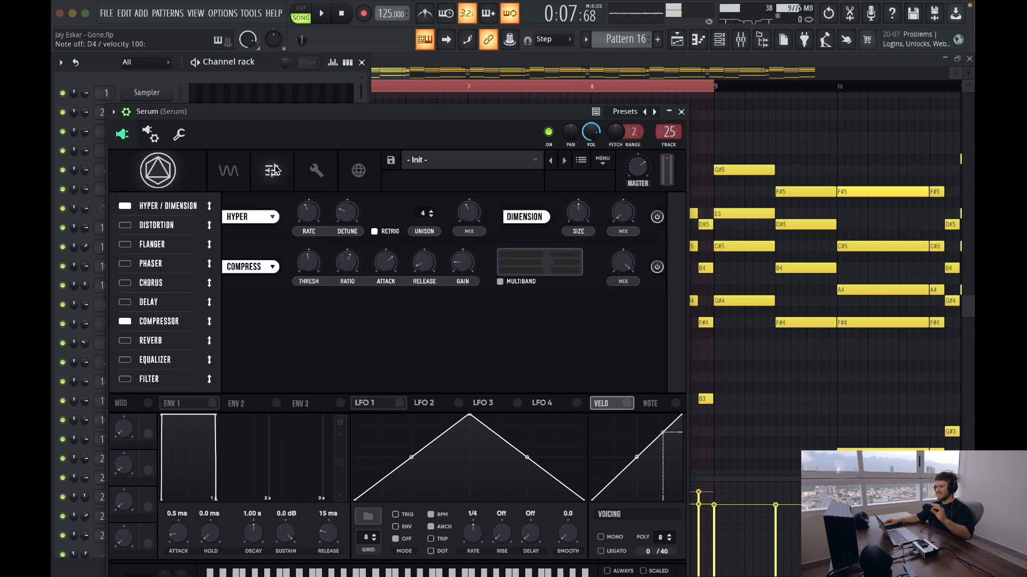
left_click(230, 170)
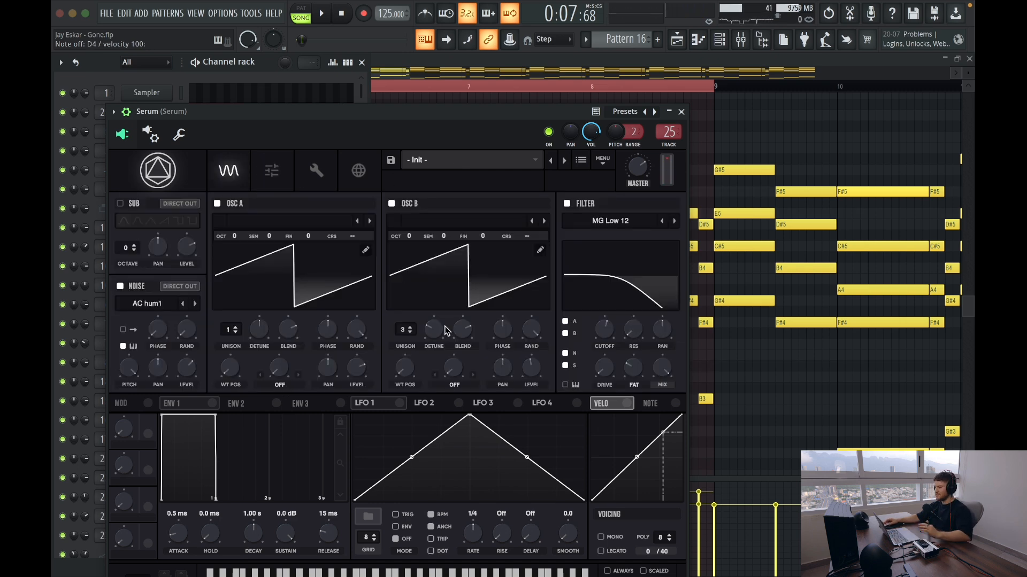
left_click(682, 112)
left_click(361, 63)
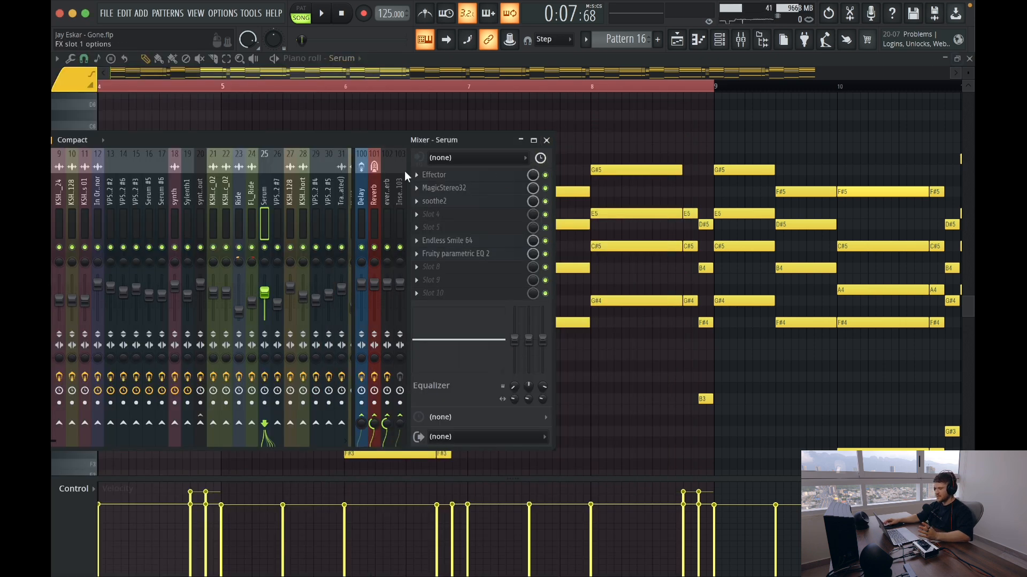
Inspect the Effector plugin in slot 1 and the other effects on the Serum mixer track.
left_click(470, 177)
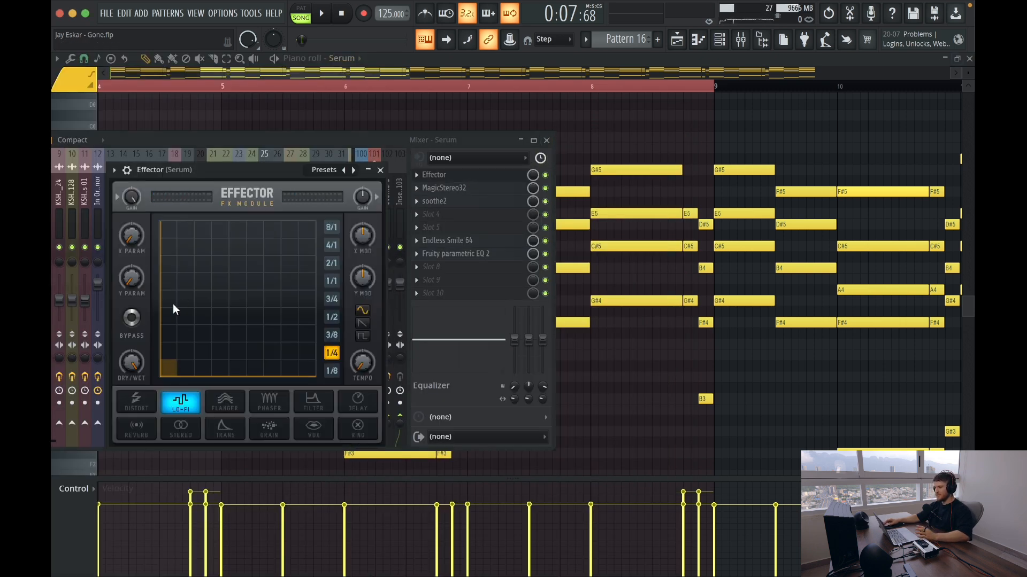
left_click(381, 170)
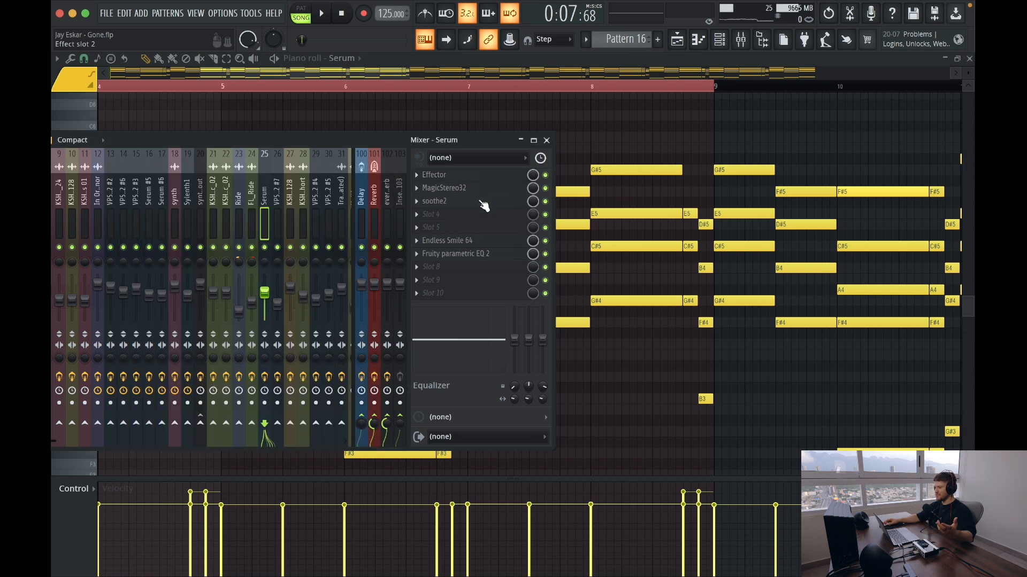
left_click(484, 255)
left_click(439, 216)
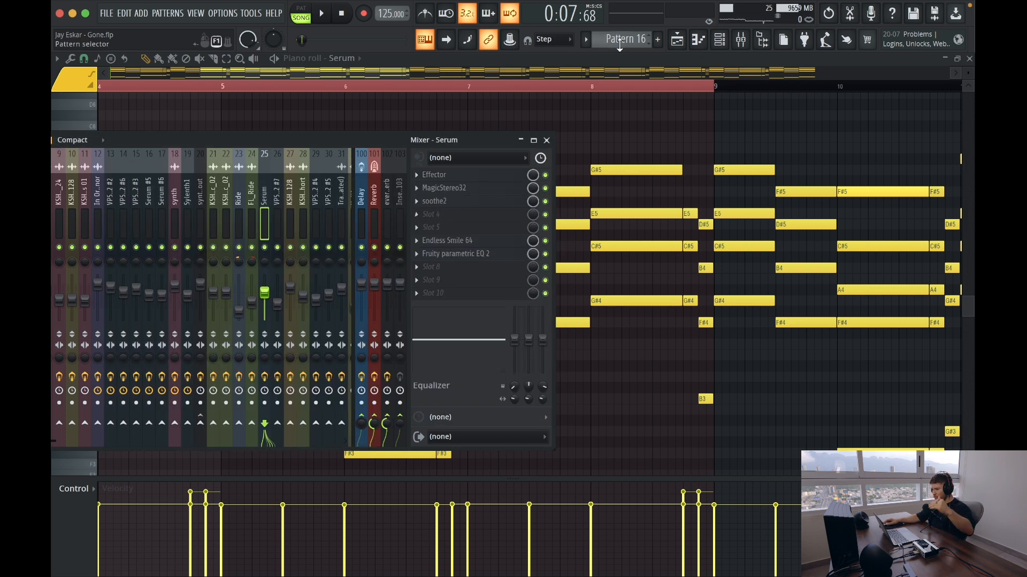
Play the arrangement in the playlist up to bar 21, take Track 15 out of solo, and stop playback.
key("F5")
left_click(598, 86)
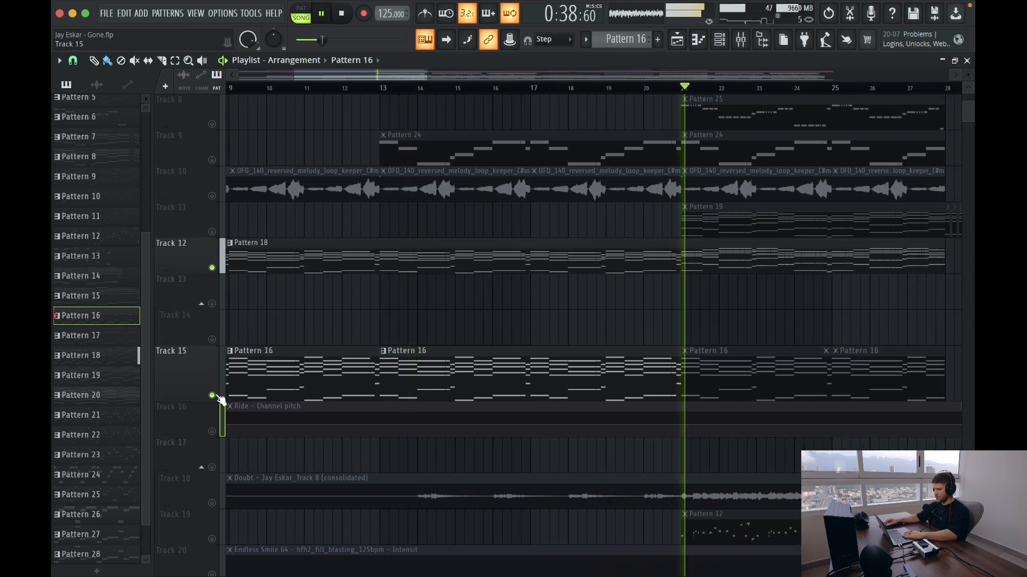
key("space")
left_click(212, 395, "ctrl")
left_click(212, 395, "ctrl")
key("space")
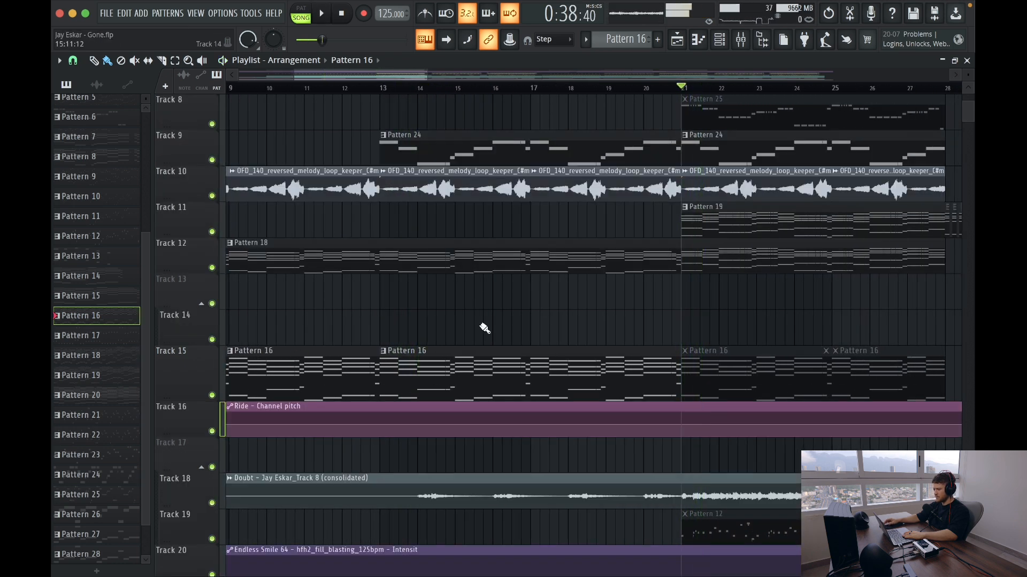
Play the section from bar 21 with Track 12 soloed and Track 11 added, and stop playback.
key("space")
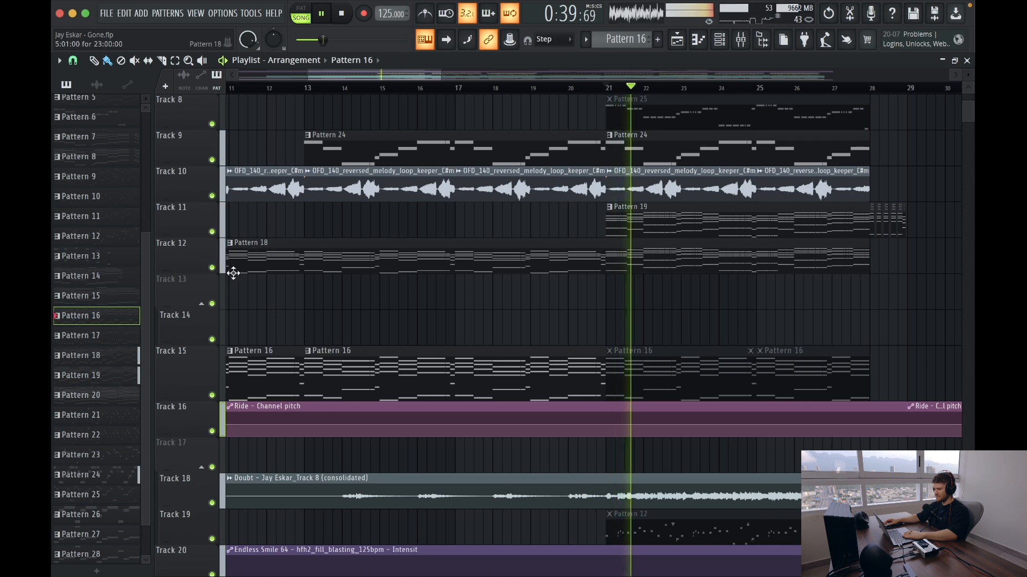
left_click(212, 267, "ctrl")
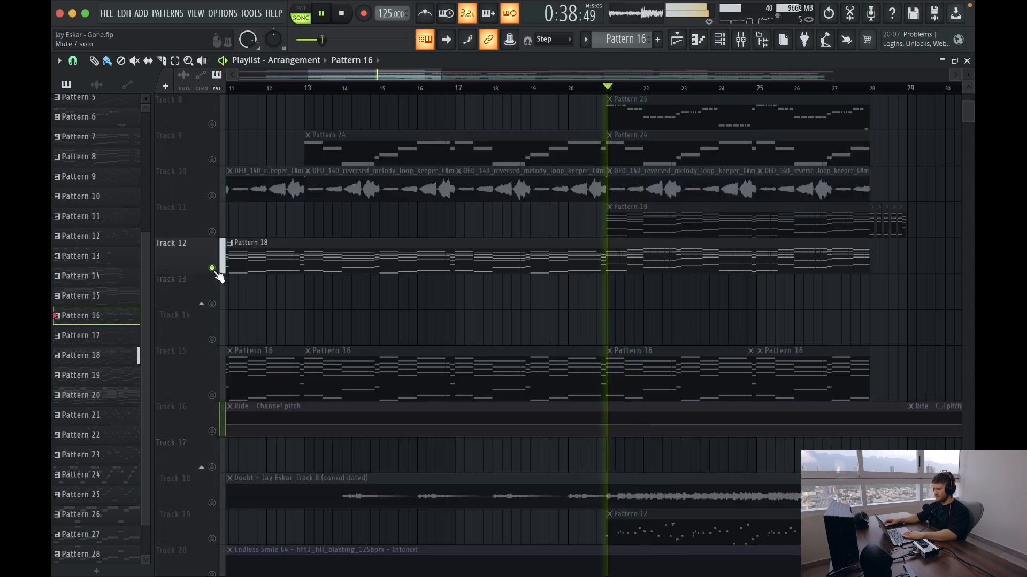
left_click(212, 231)
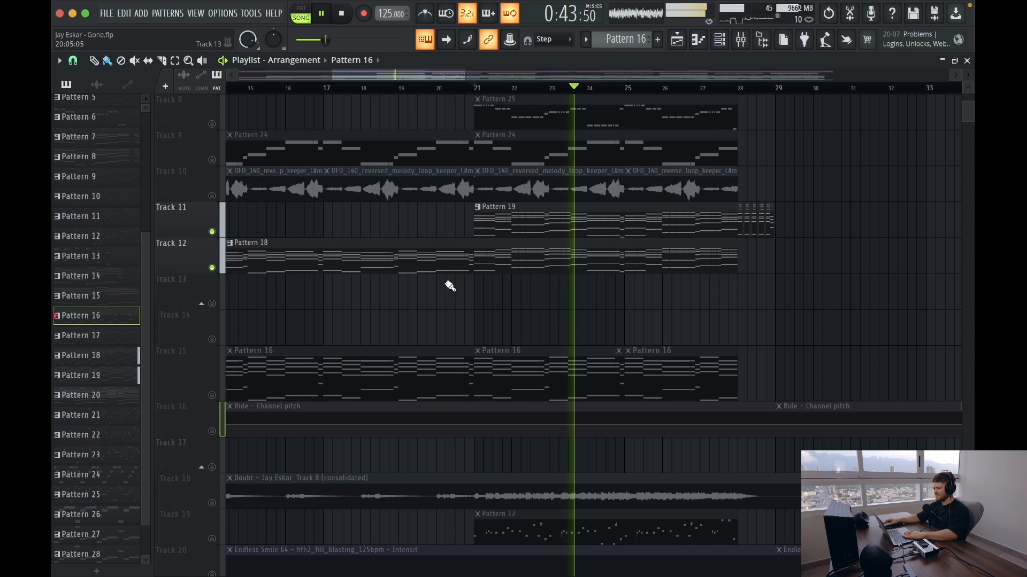
scroll(550, 279, "down", 3)
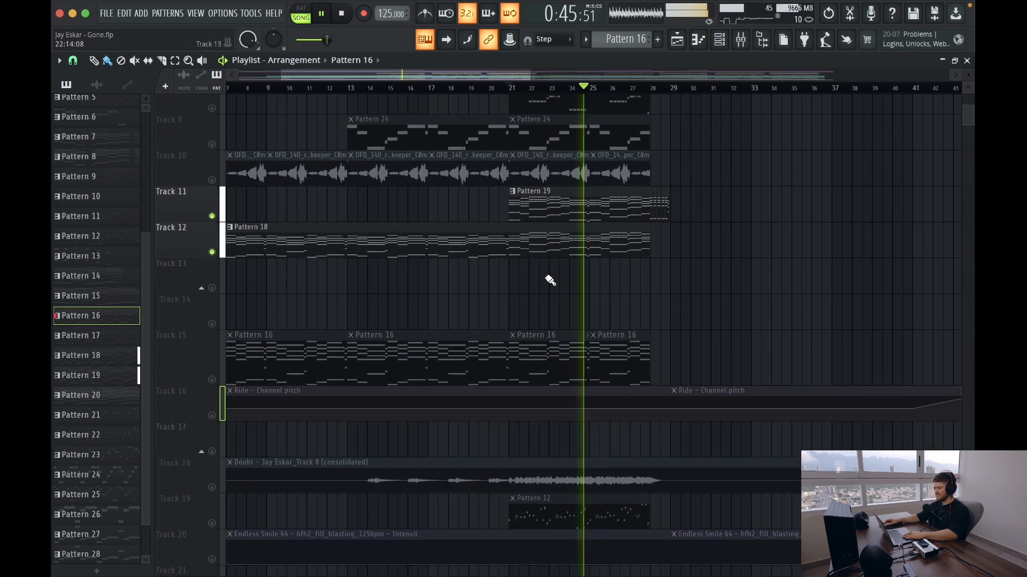
scroll(526, 229, "down", 2)
key("space")
scroll(531, 231, "up", 4)
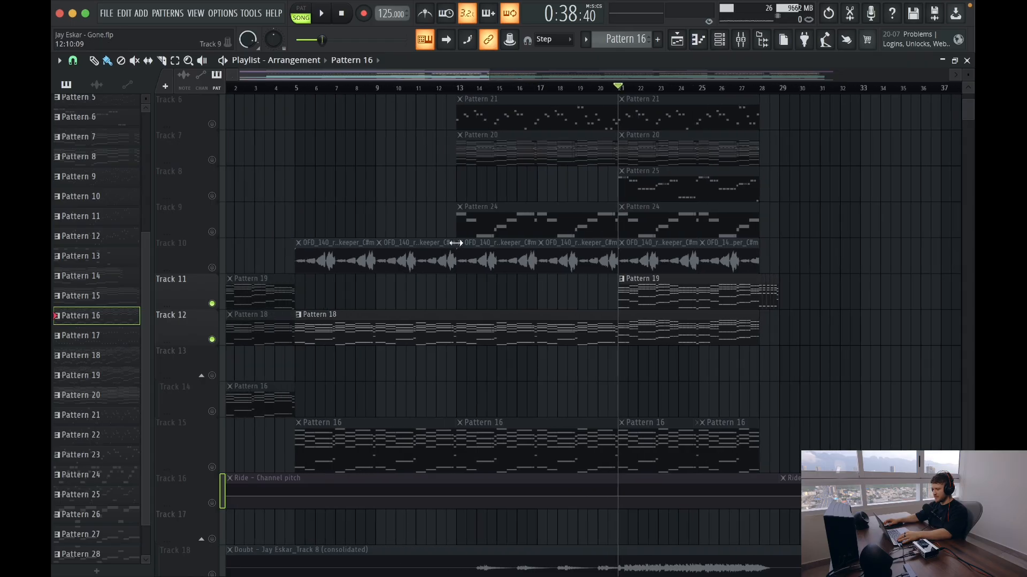
View the Serum notes of the Pattern 19 clip at bar 21 and return to the playlist.
scroll(456, 243, "right", 1)
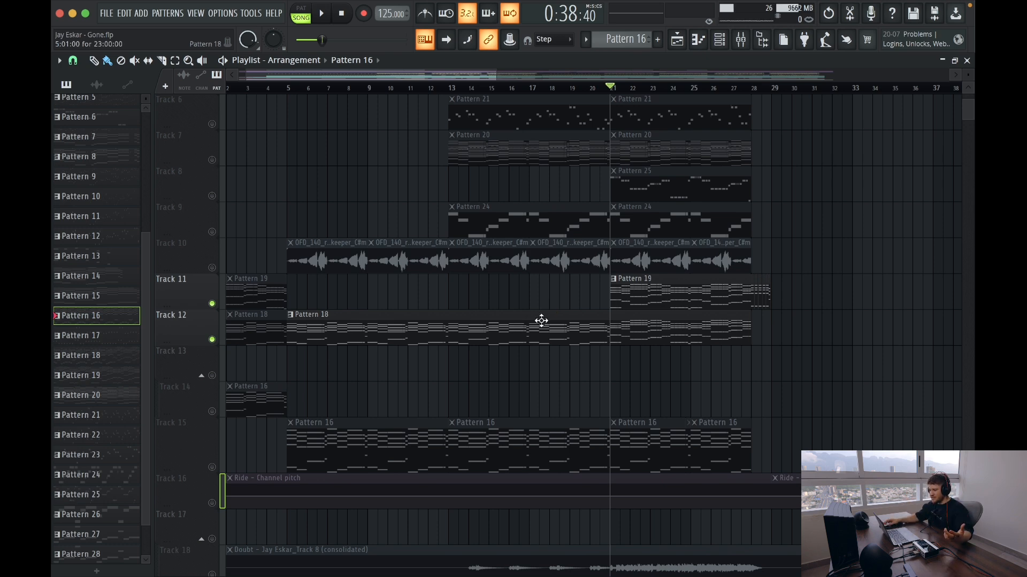
double_click(630, 297)
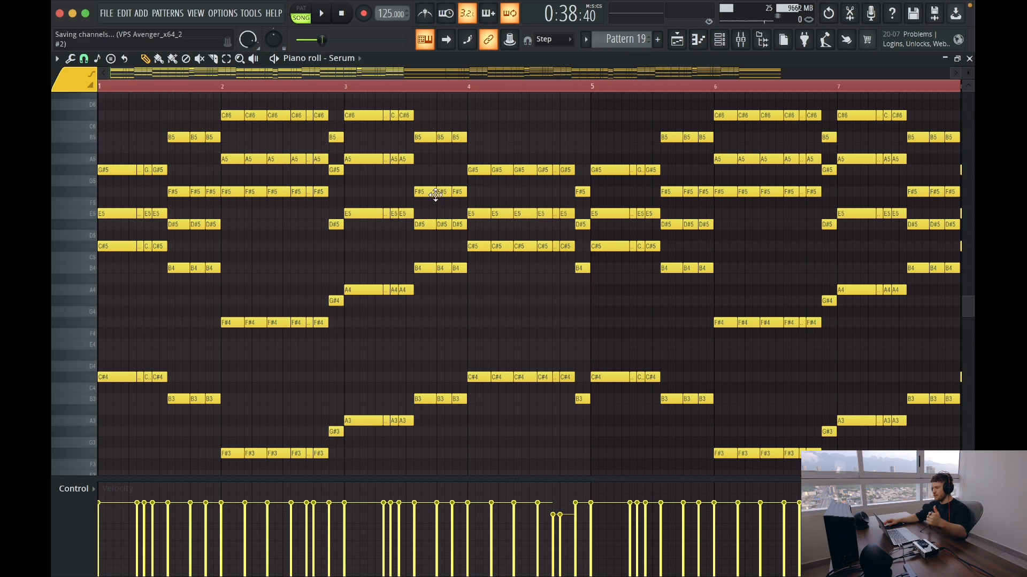
left_click(678, 40)
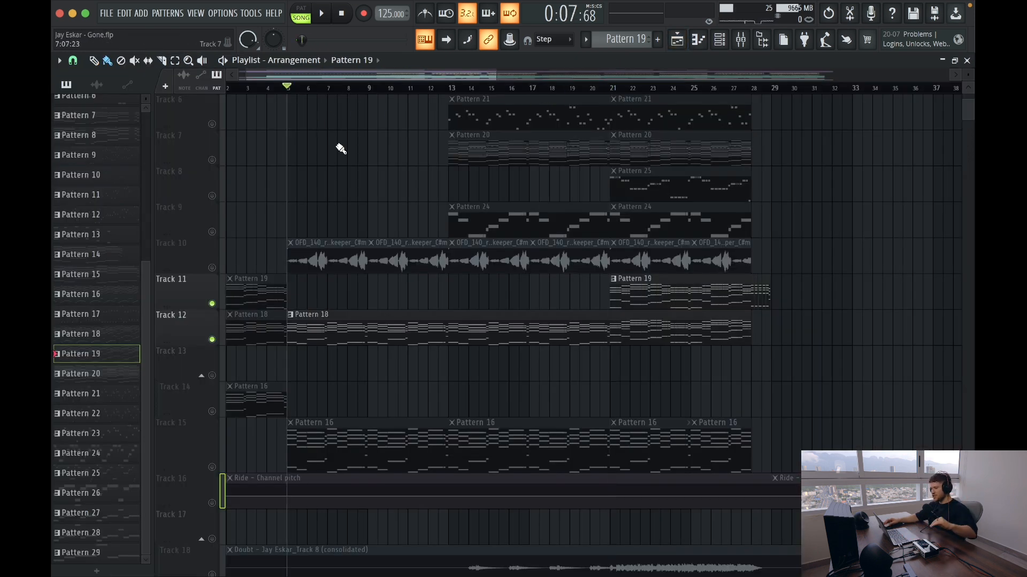
Examine the VPS Avenger #7 notes of Pattern 18 in the piano roll, including the low notes and the section from bar 17.
double_click(330, 336)
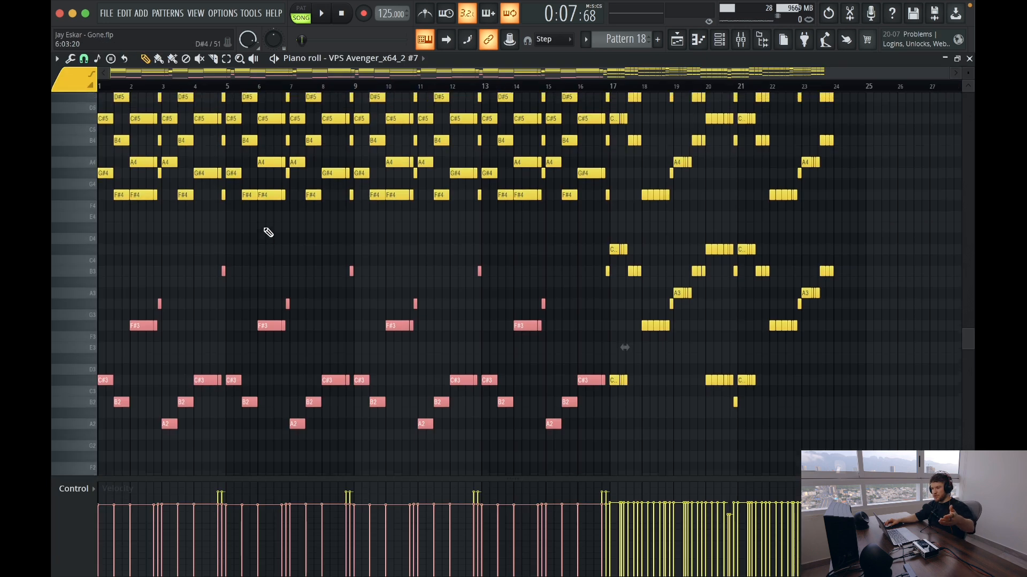
scroll(403, 327, "down", 3)
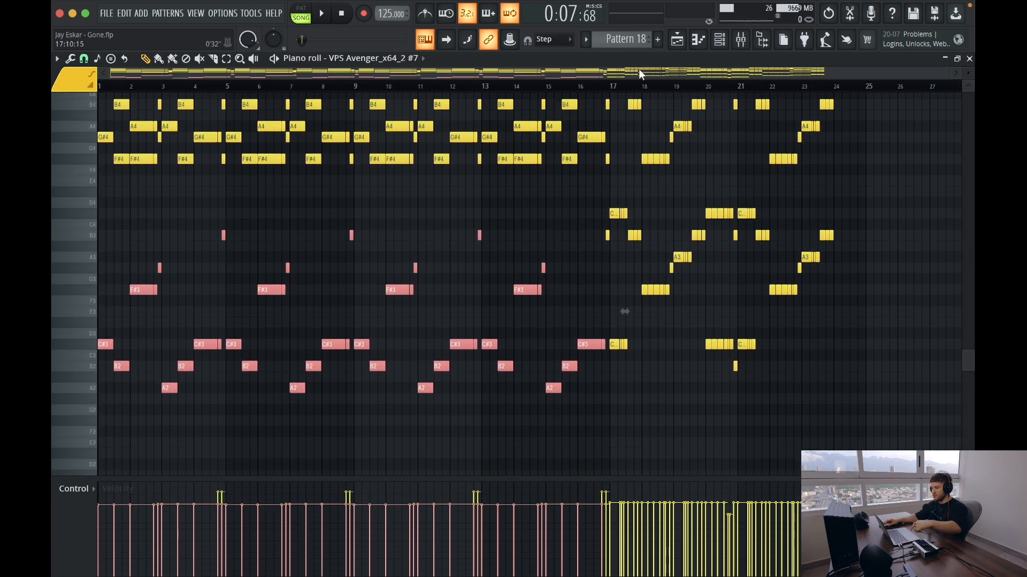
left_click_drag(617, 88, 832, 95)
left_click(849, 147)
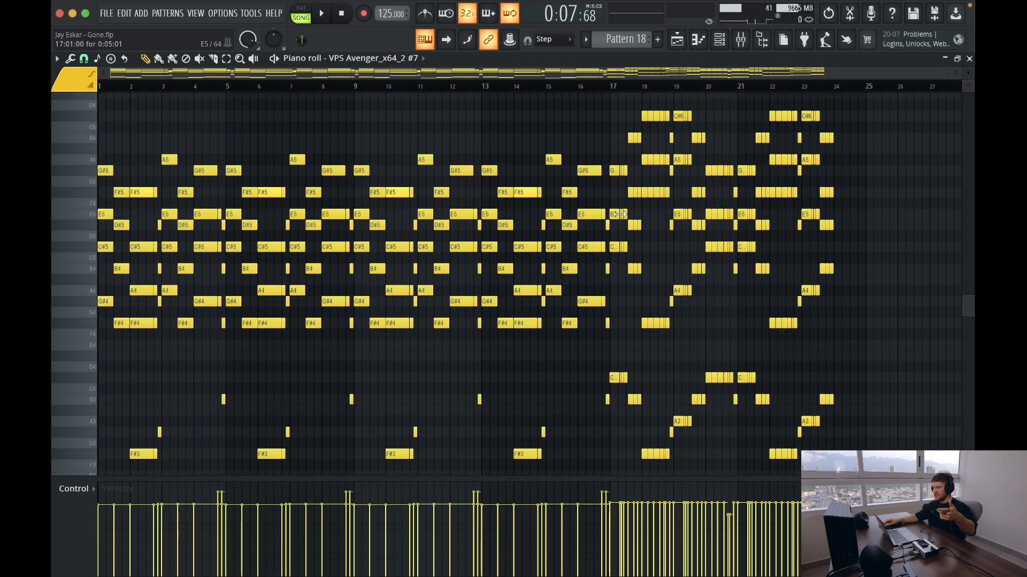
scroll(690, 225, "up", 2)
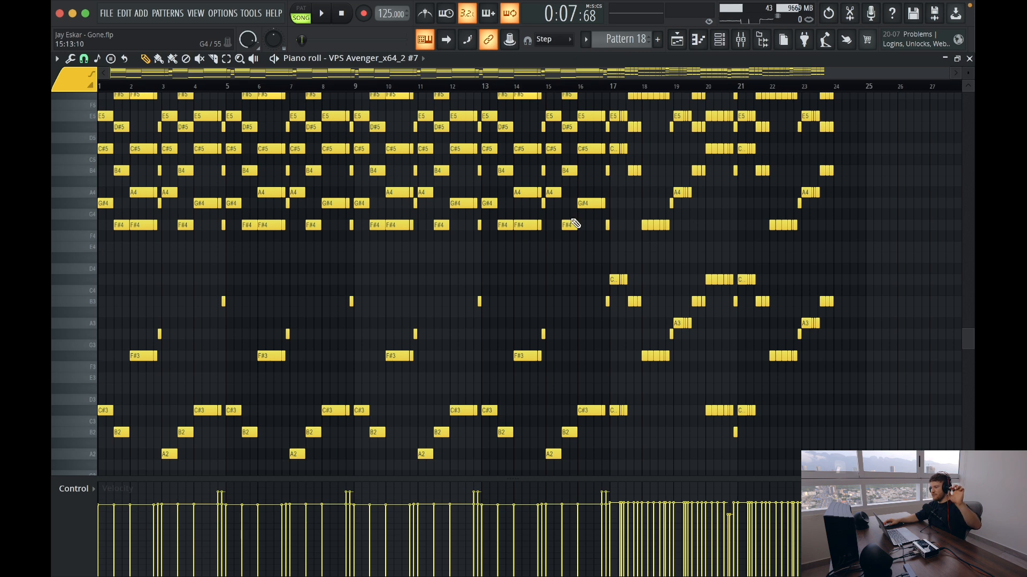
scroll(706, 199, "up", 2)
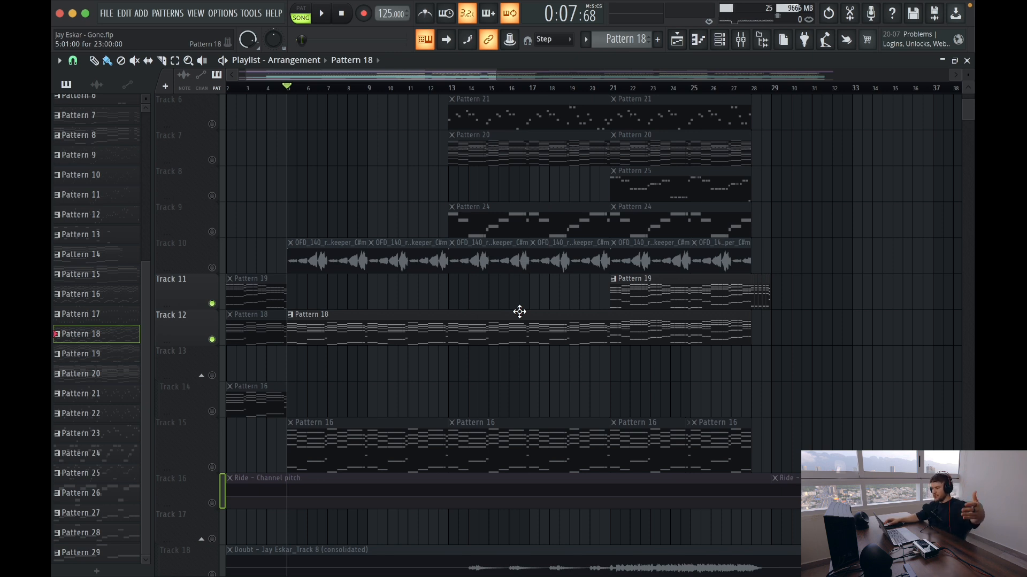
Play Tracks 11 and 12 from bar 5 and again from bar 21, and stop playback.
key("space")
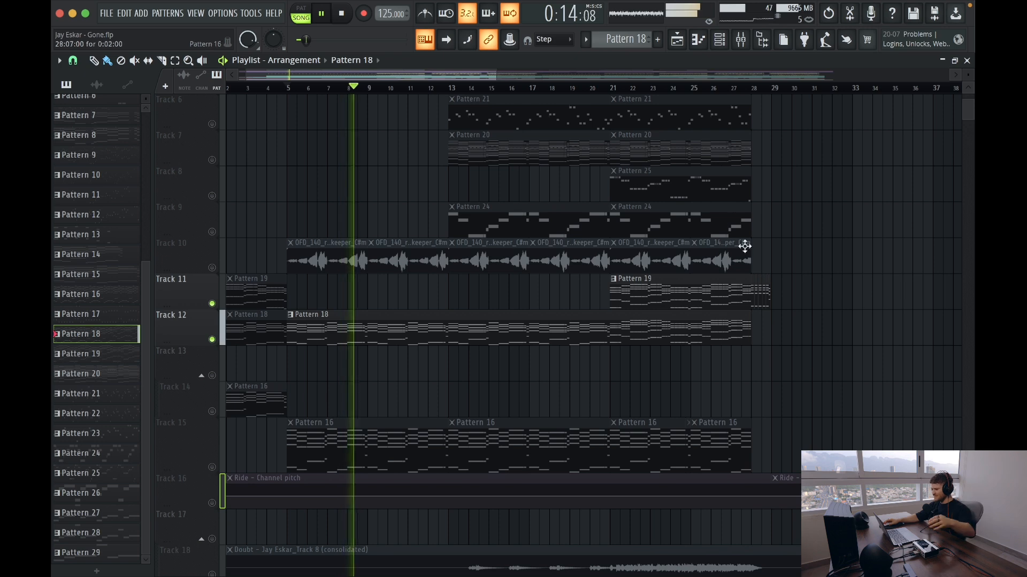
left_click(614, 88)
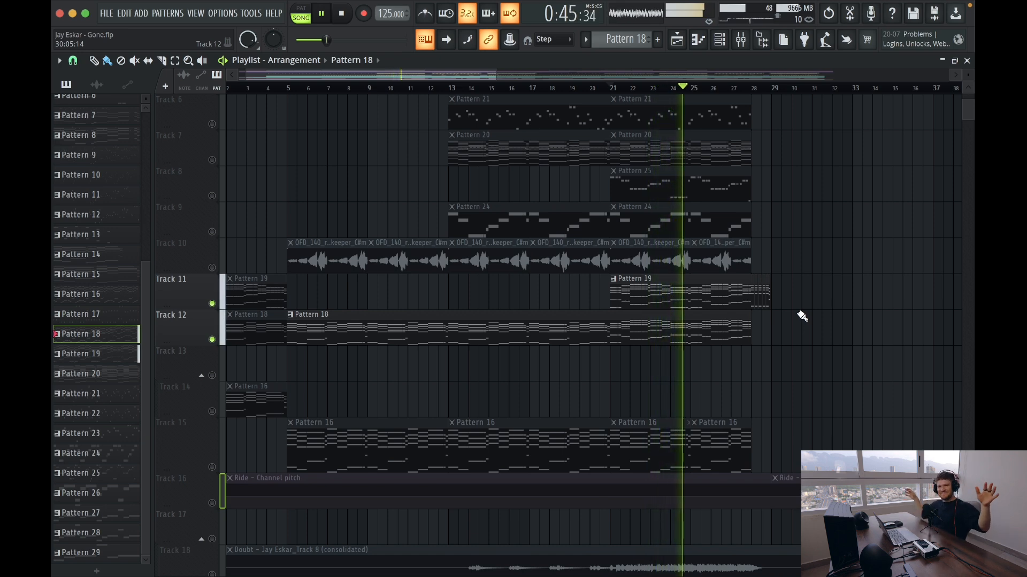
key("space")
Solo Track 9 with the Pattern 24 clips in place of Tracks 11 and 12, and play it from bar 21.
right_click(212, 160)
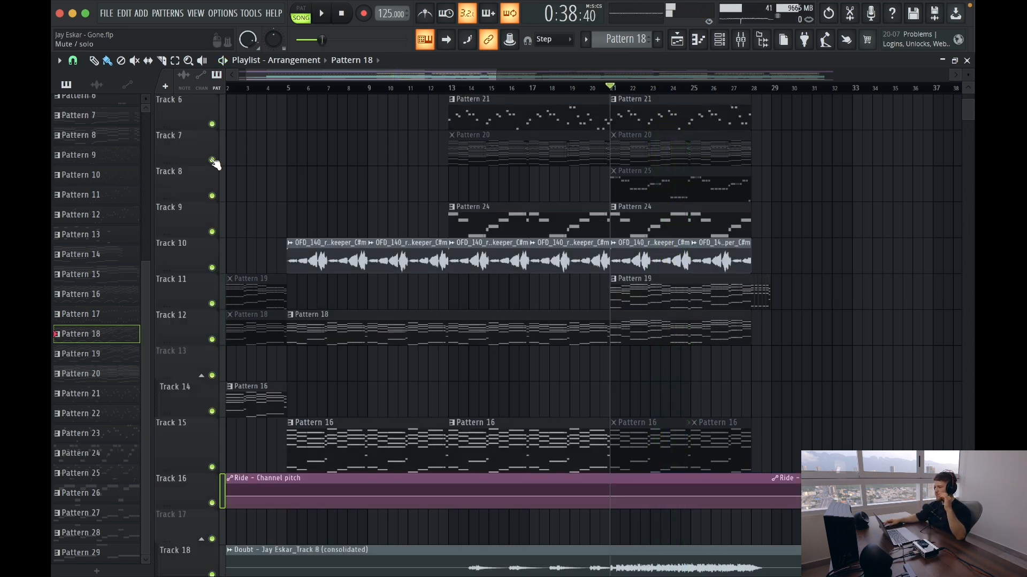
right_click(212, 232)
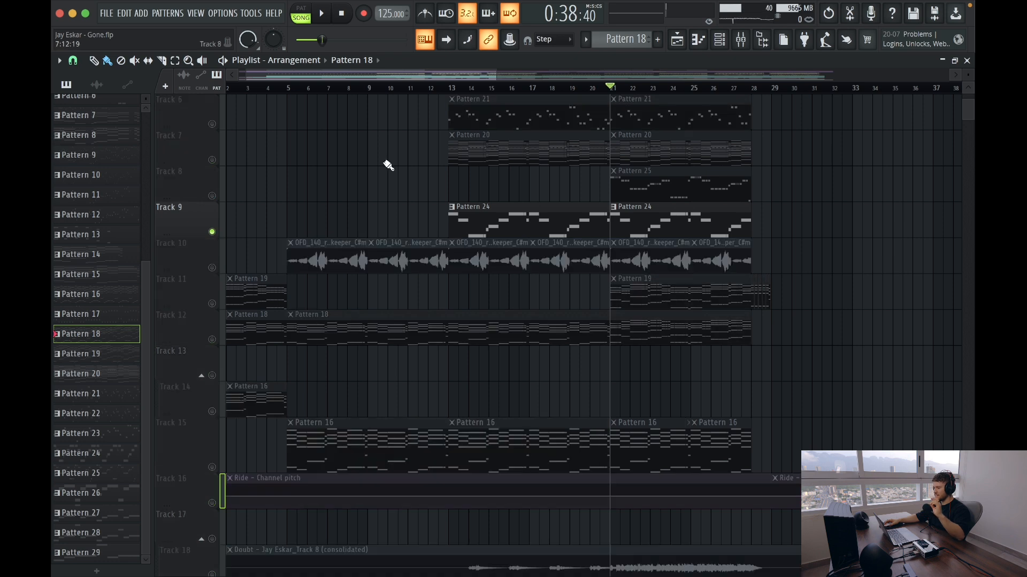
key("space")
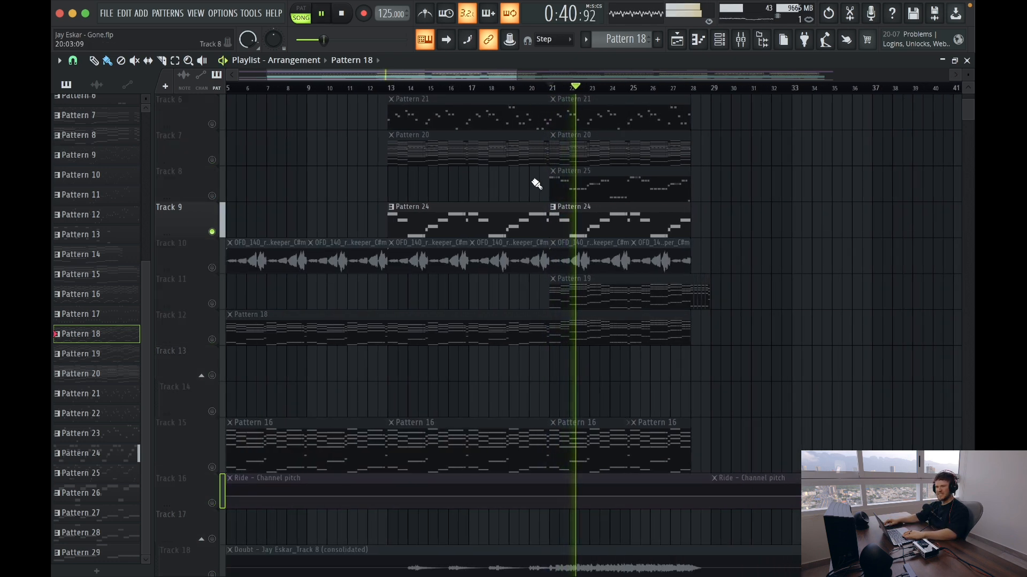
Show the channel rack and filter it to the Unsorted channel group.
left_click(720, 40)
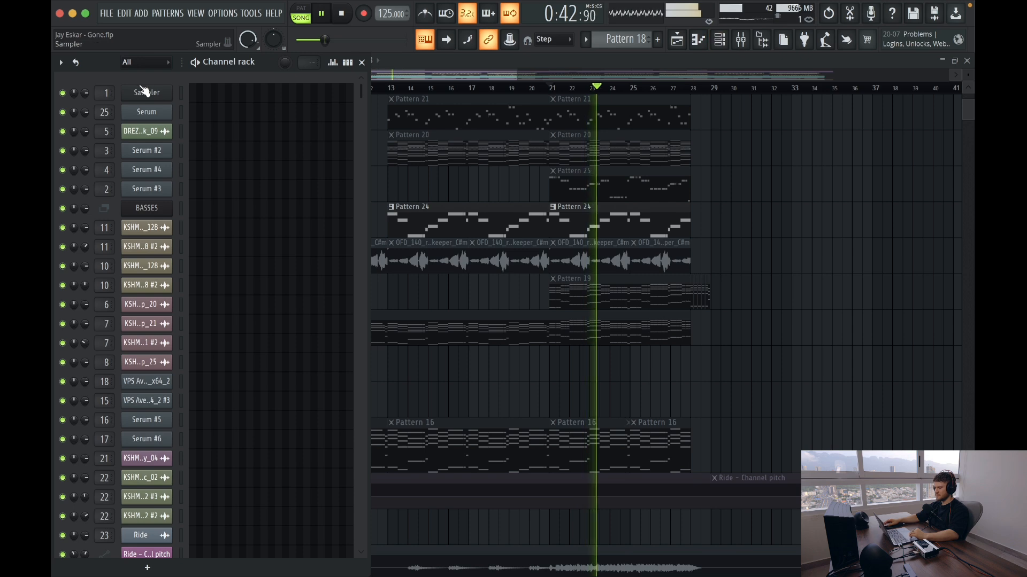
left_click(140, 64)
left_click(139, 118)
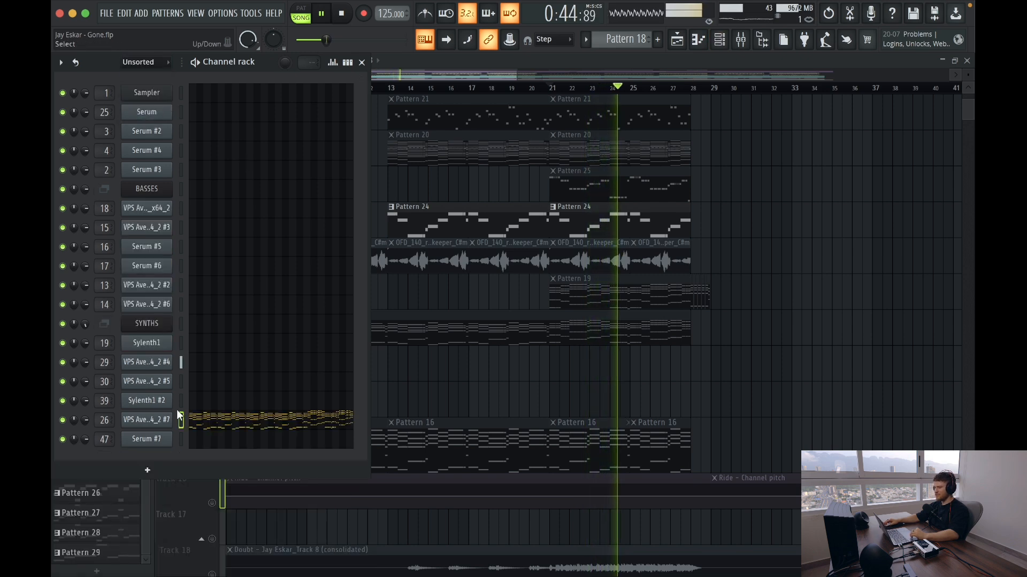
Open Pattern 24 in the piano roll, then audition and inspect its VPS Avenger #4 instrument and close the plugin.
double_click(599, 214)
left_click(720, 39)
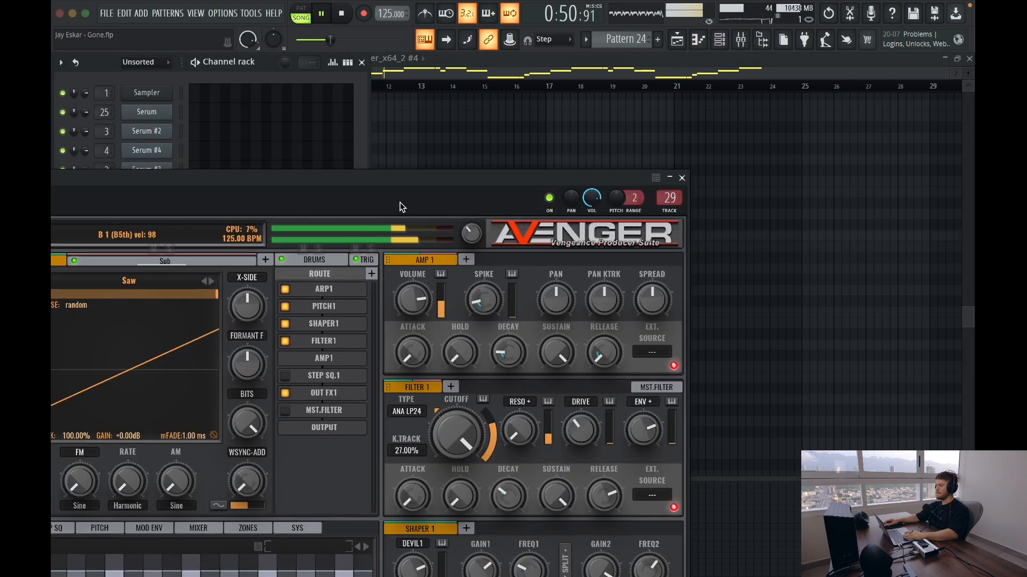
double_click(395, 181)
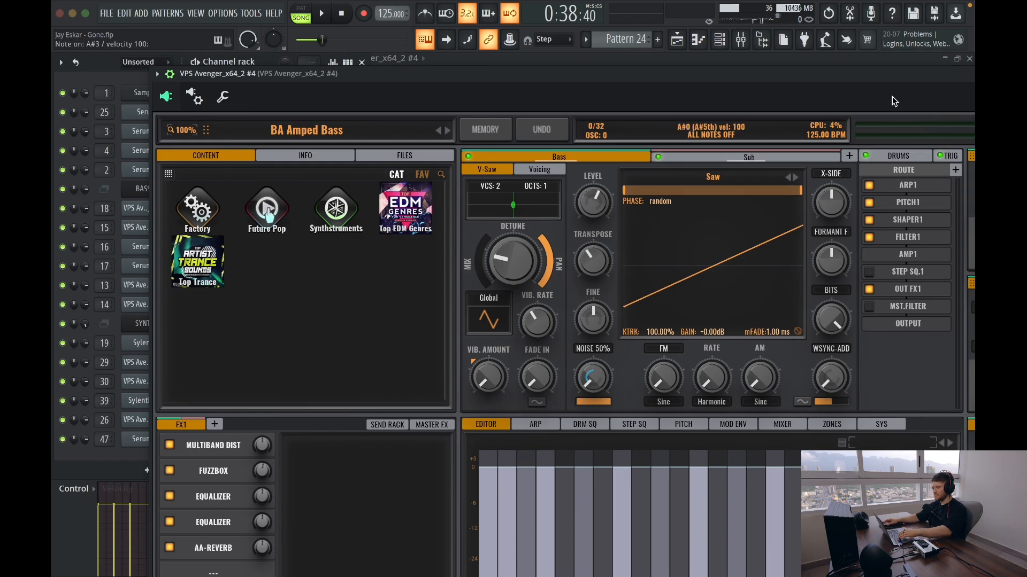
key("e")
key("5")
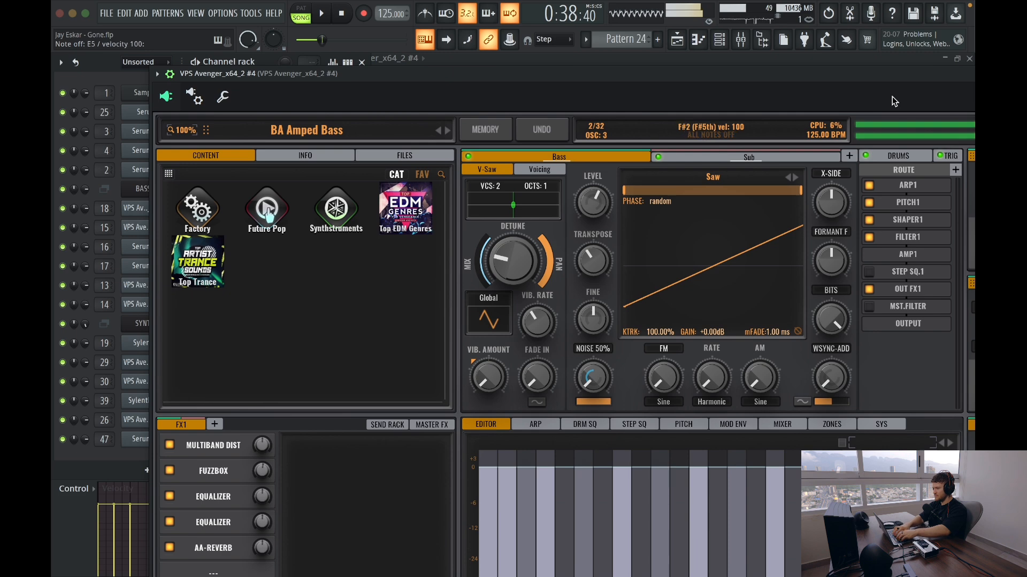
left_click_drag(868, 79, 585, 85)
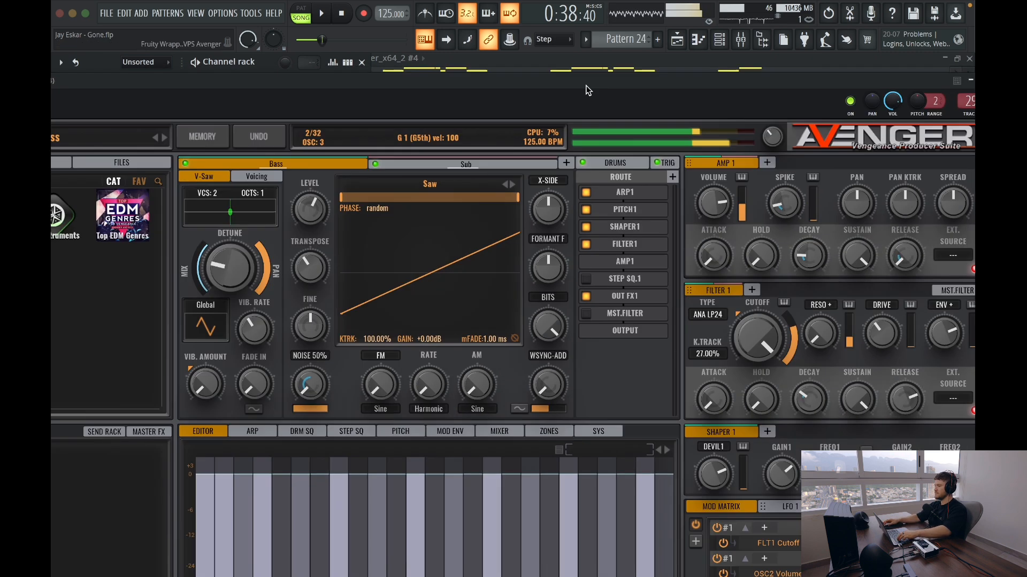
key("Escape")
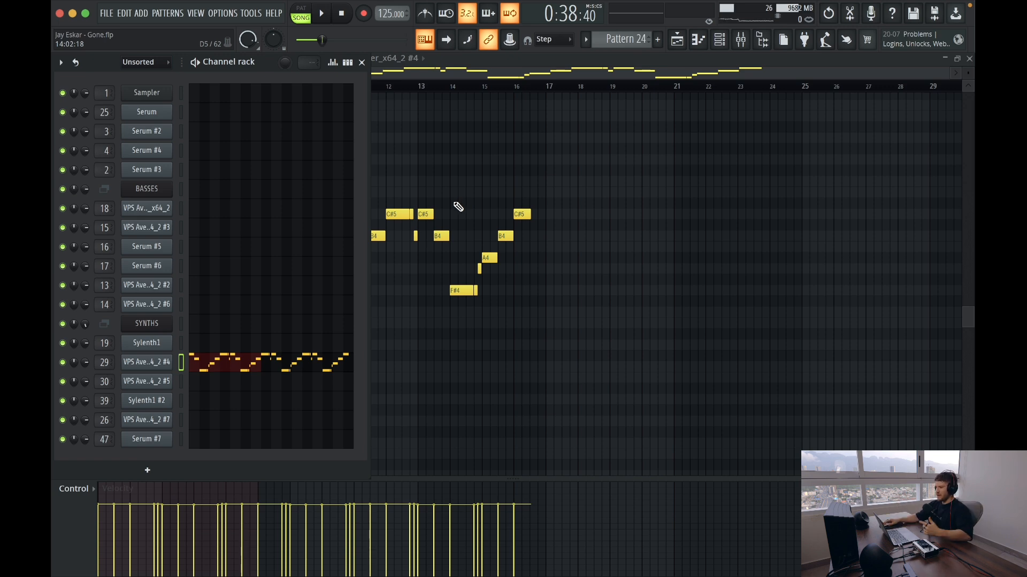
Return to the playlist without the channel rack and play Track 9 together with Pattern 25 on Track 8 from bar 21.
left_click(969, 58)
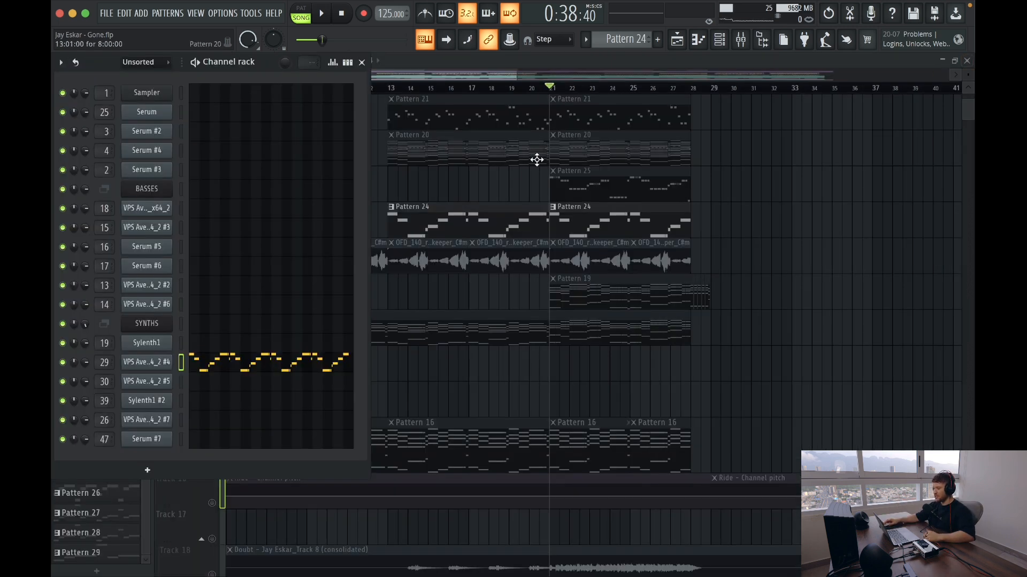
left_click(362, 62)
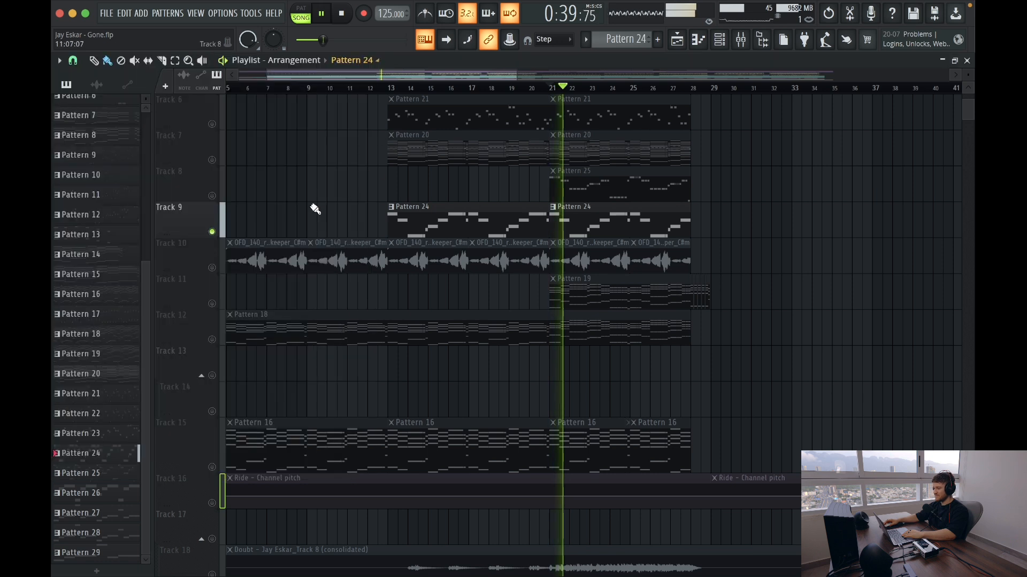
key("space")
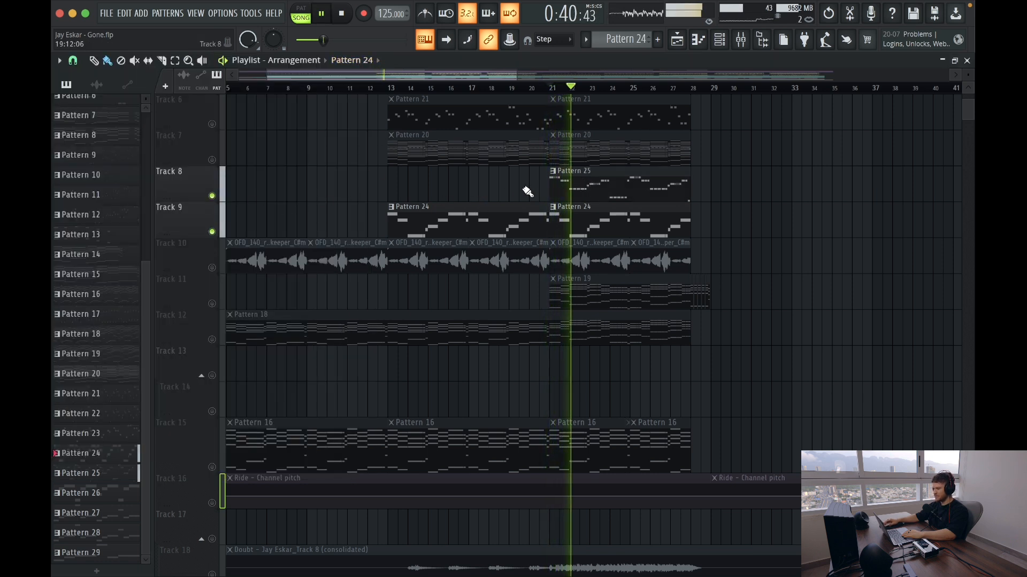
key("space")
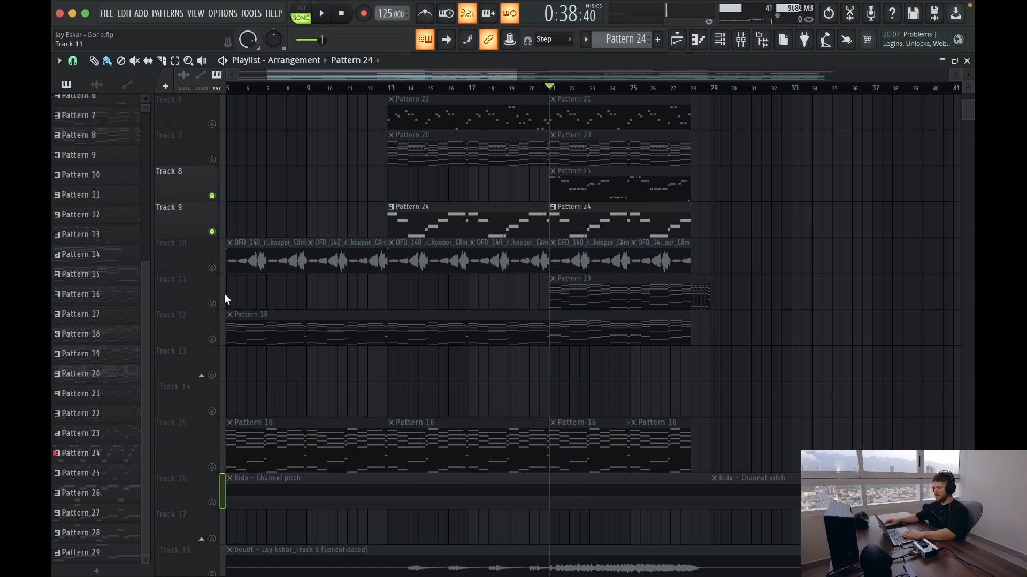
Enable Tracks 11, 12 and 15 in addition to Tracks 8 and 9, and play them from bar 21.
left_click(216, 302)
left_click(218, 340)
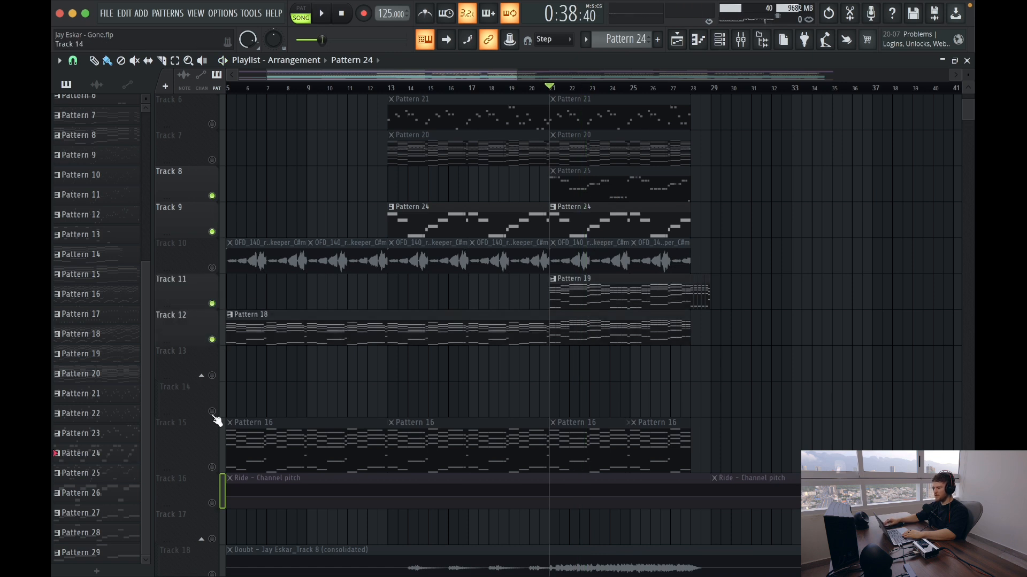
left_click(213, 467)
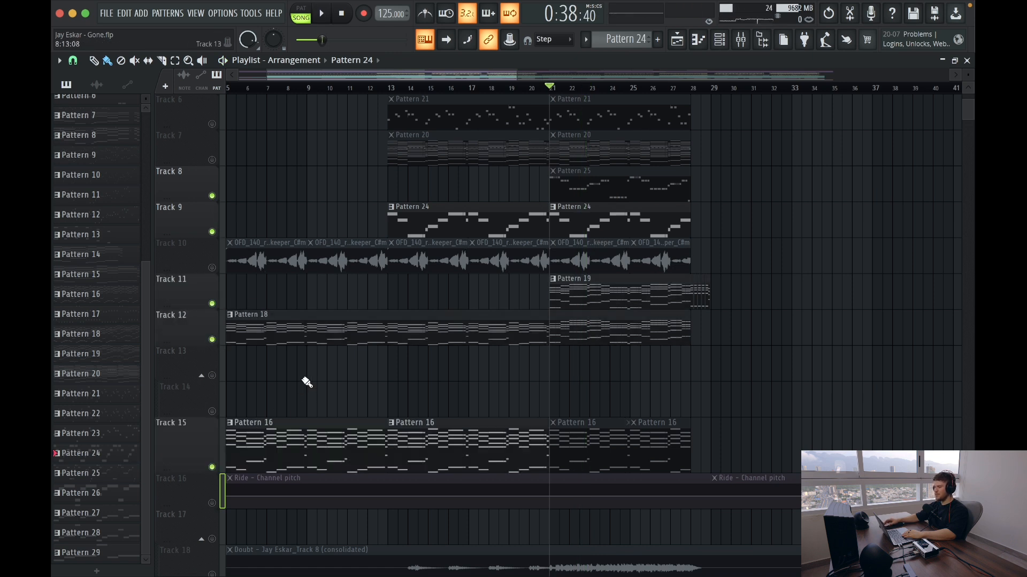
key("space")
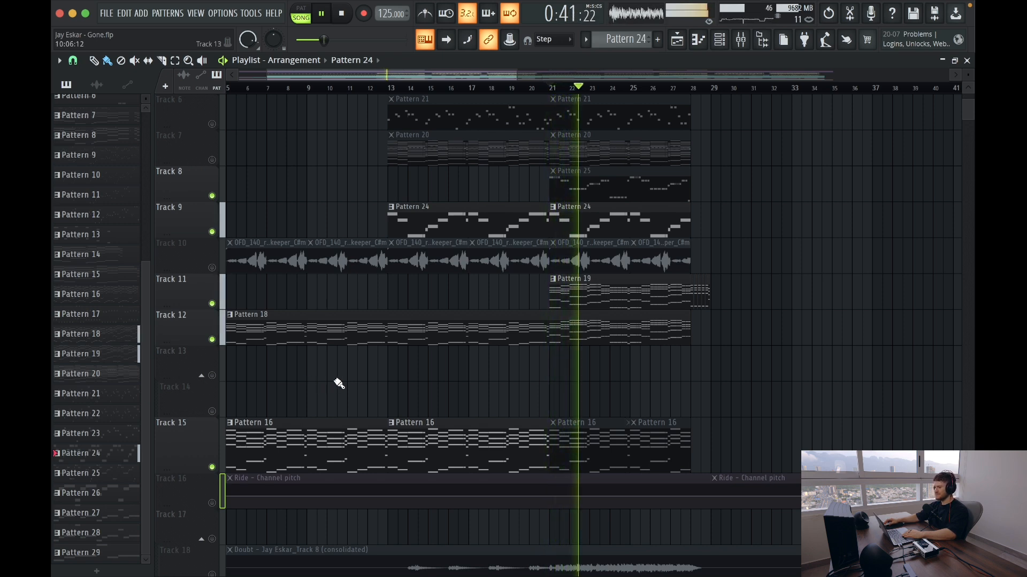
Turn all the tracks back on and play the full arrangement from bar 21.
left_click(212, 339, "ctrl")
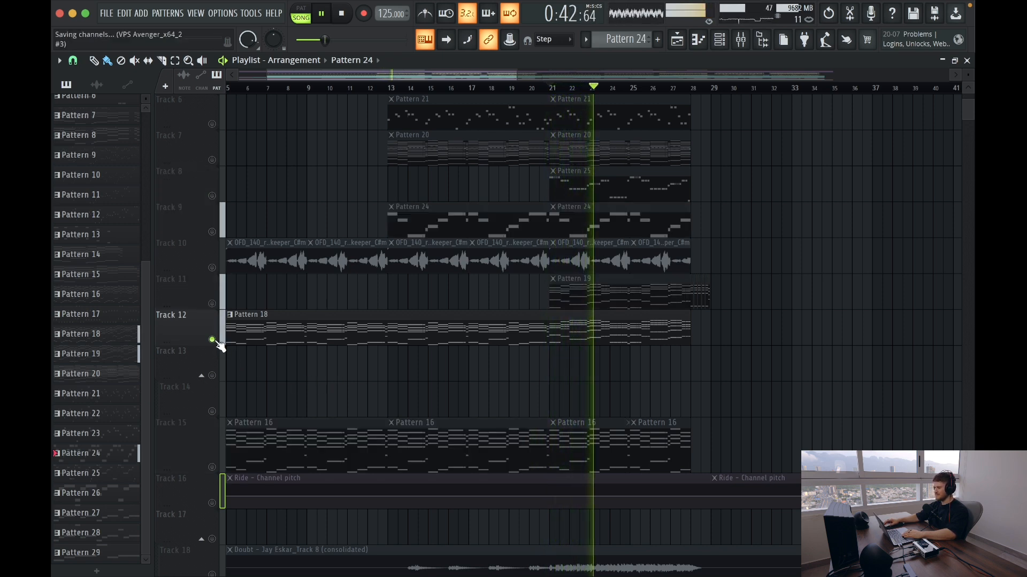
left_click(212, 339, "ctrl")
key("space")
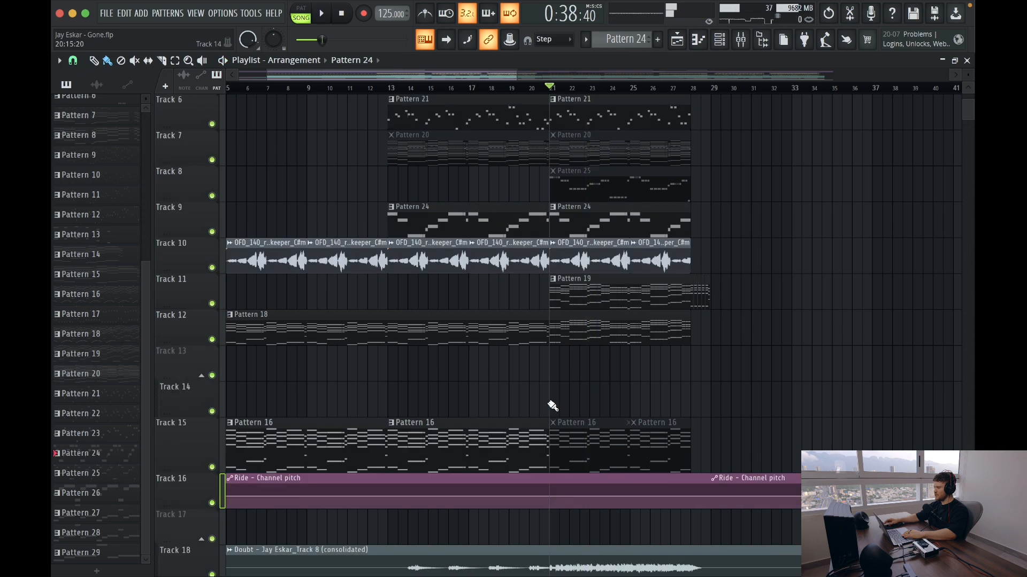
key("space")
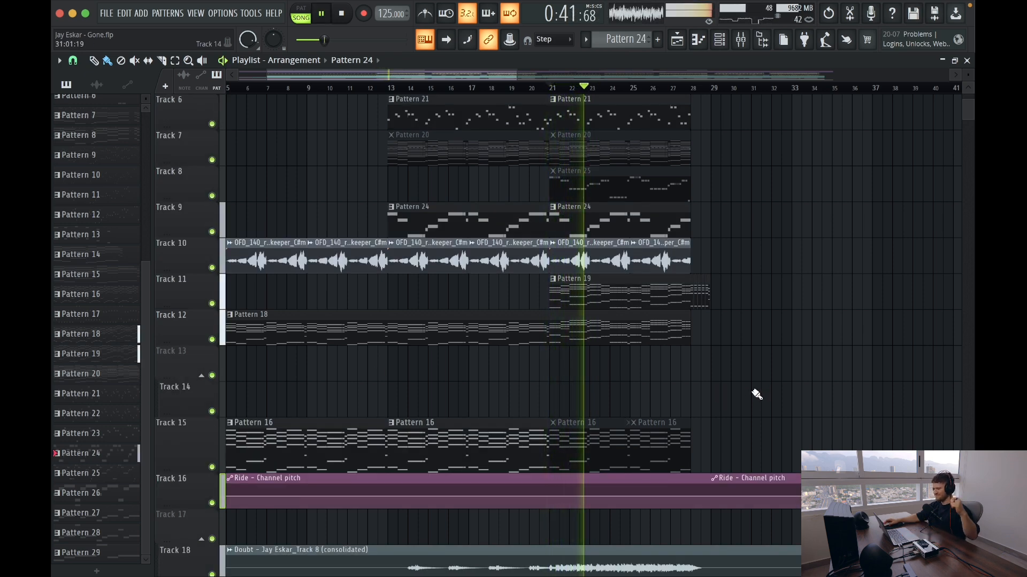
key("space")
Solo Track 6 and play it with Track 12 from bar 13, and switch Track 12 off again.
scroll(675, 388, "up", 5)
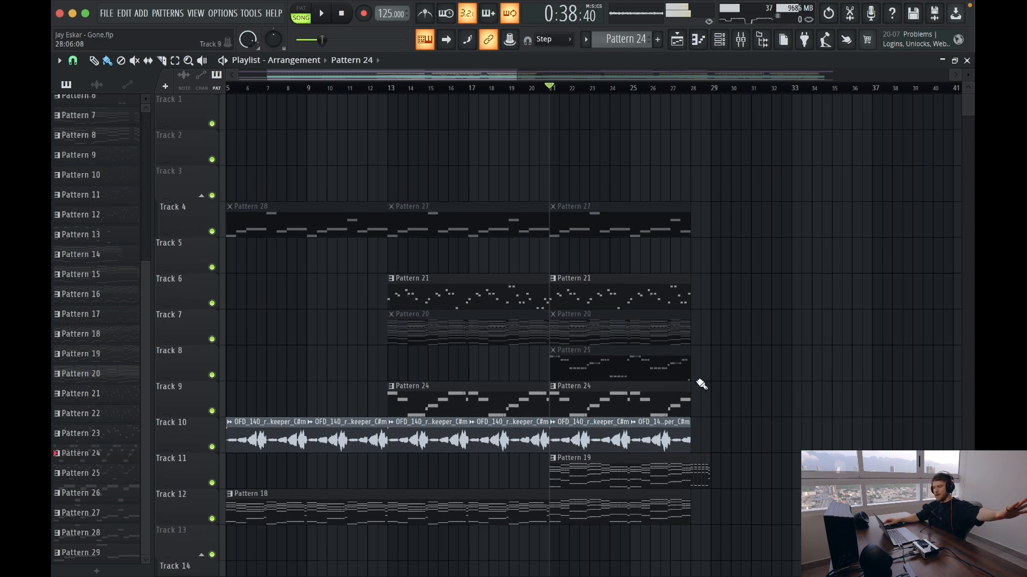
scroll(698, 364, "down", 2)
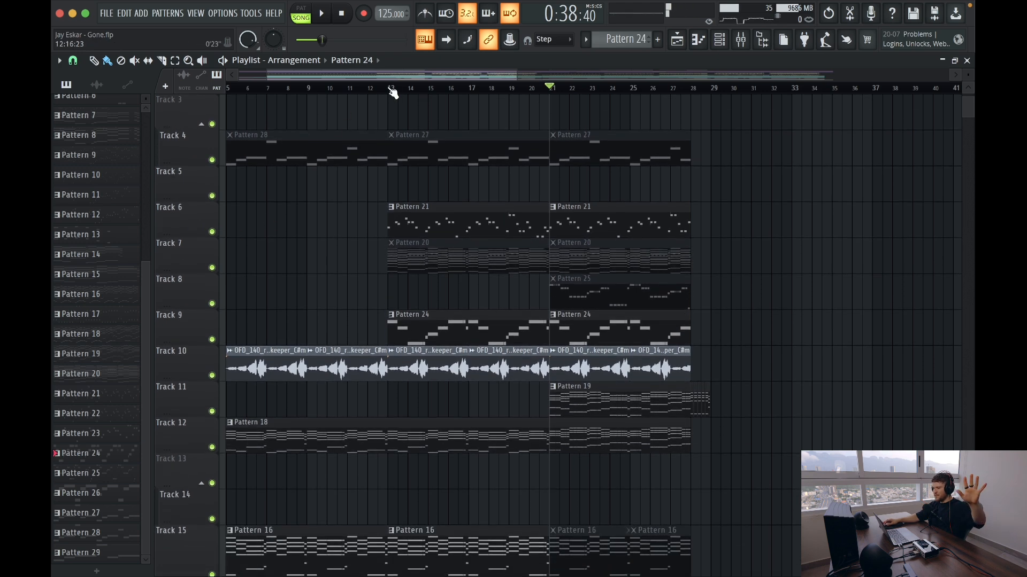
right_click(212, 232)
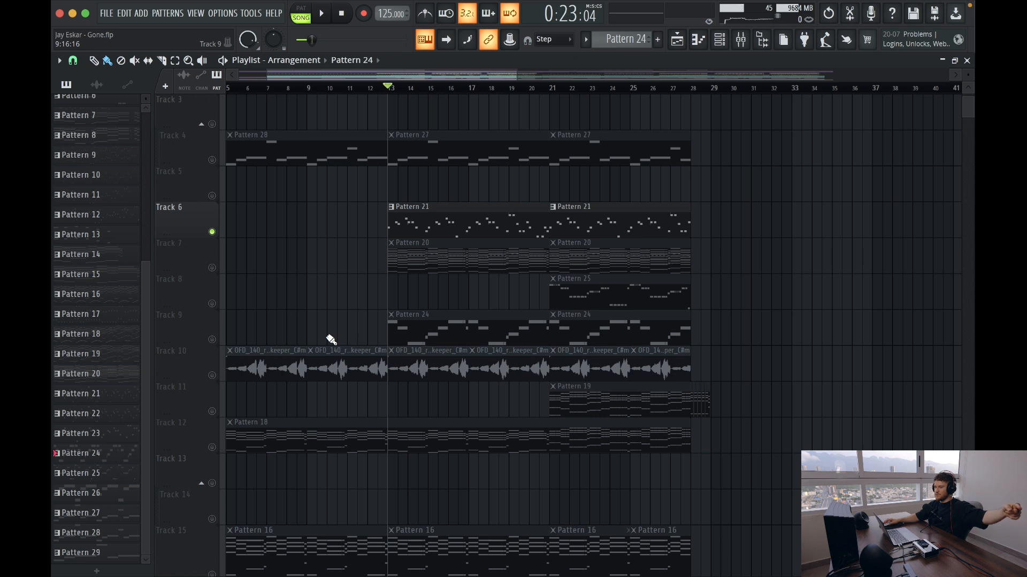
left_click(213, 447)
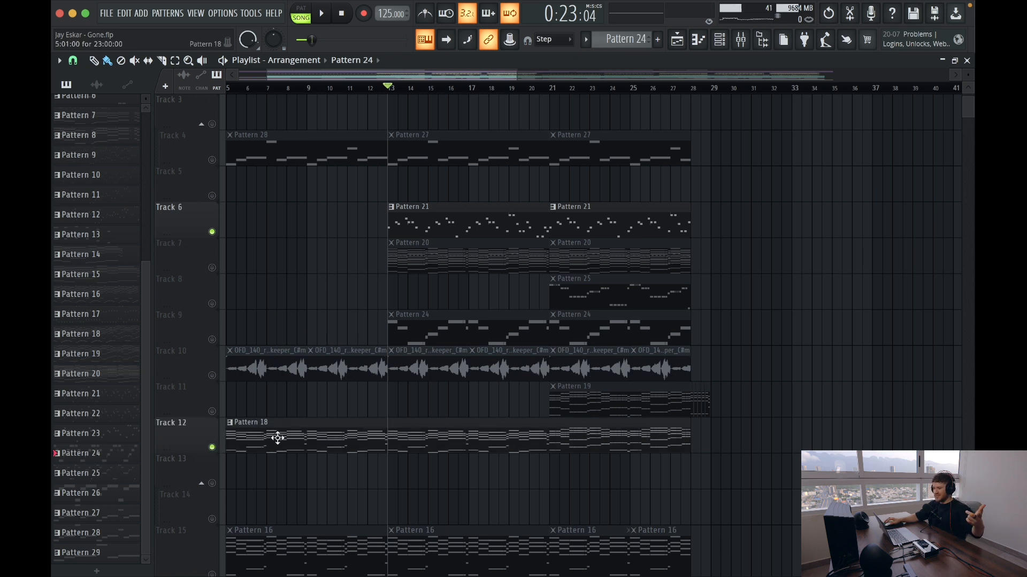
key("space")
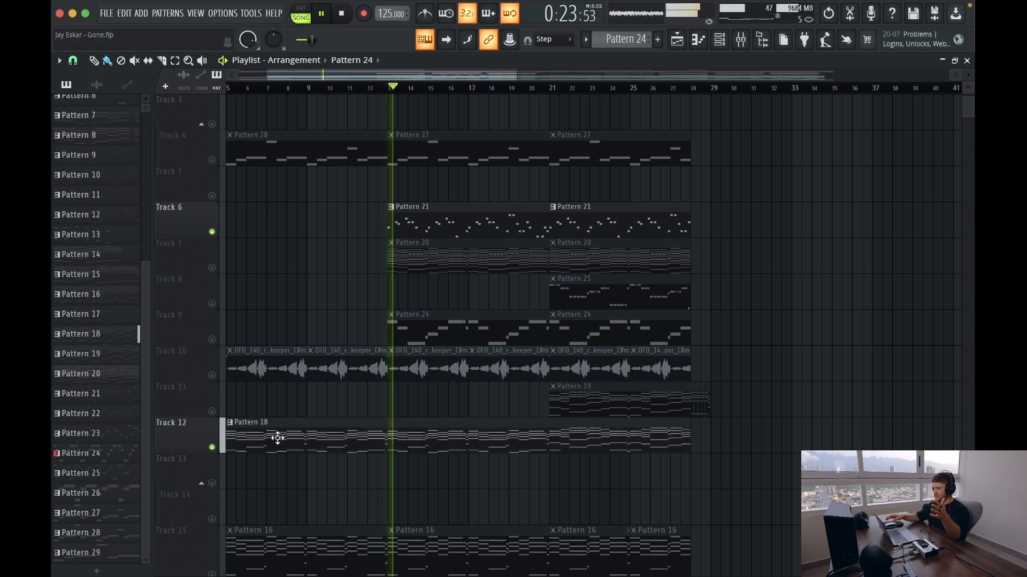
scroll(222, 470, "up", 1)
left_click(213, 486)
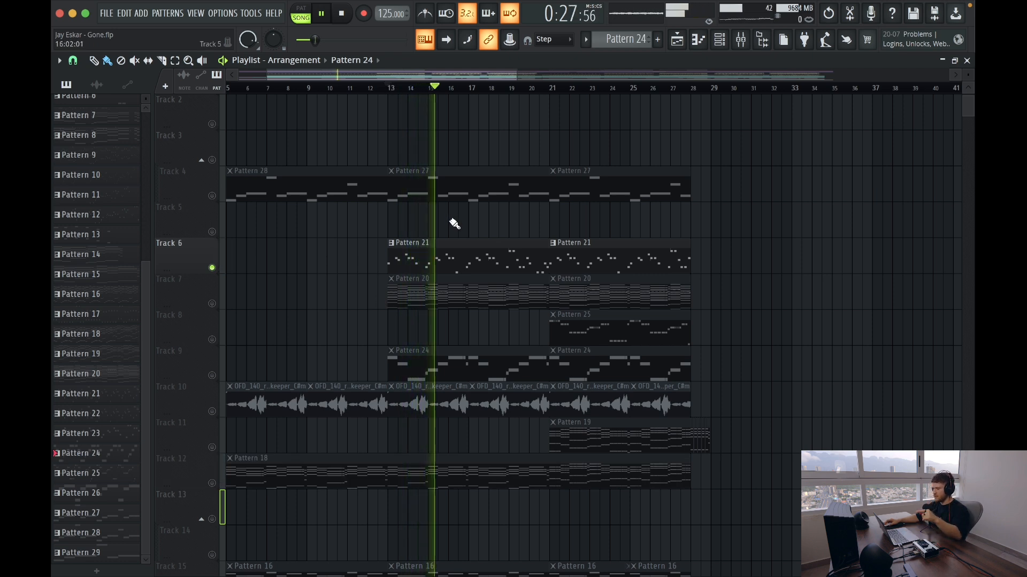
Replay Track 6 alone from bar 13 and examine the Pattern 21 notes in the piano roll.
key("space")
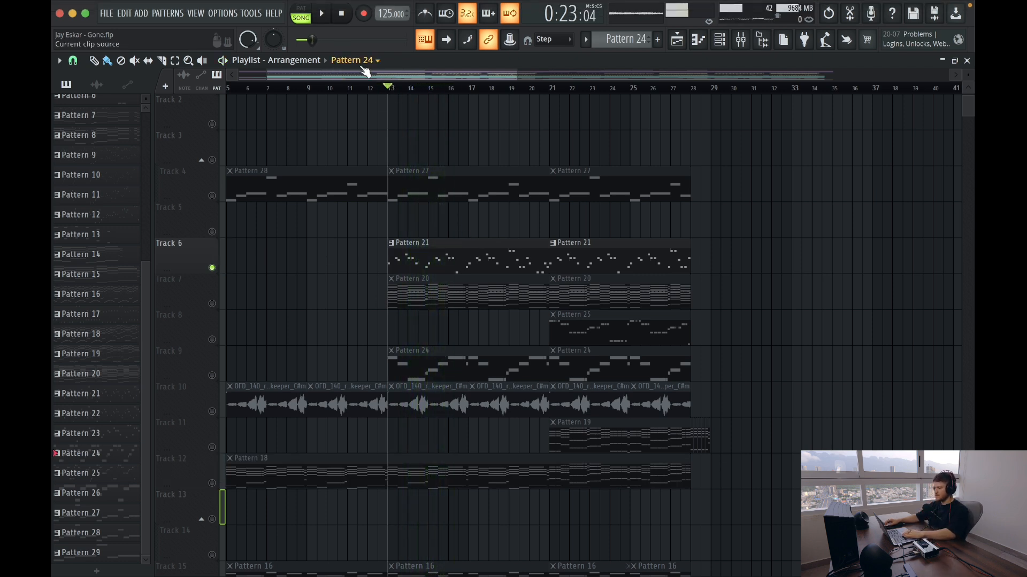
key("space")
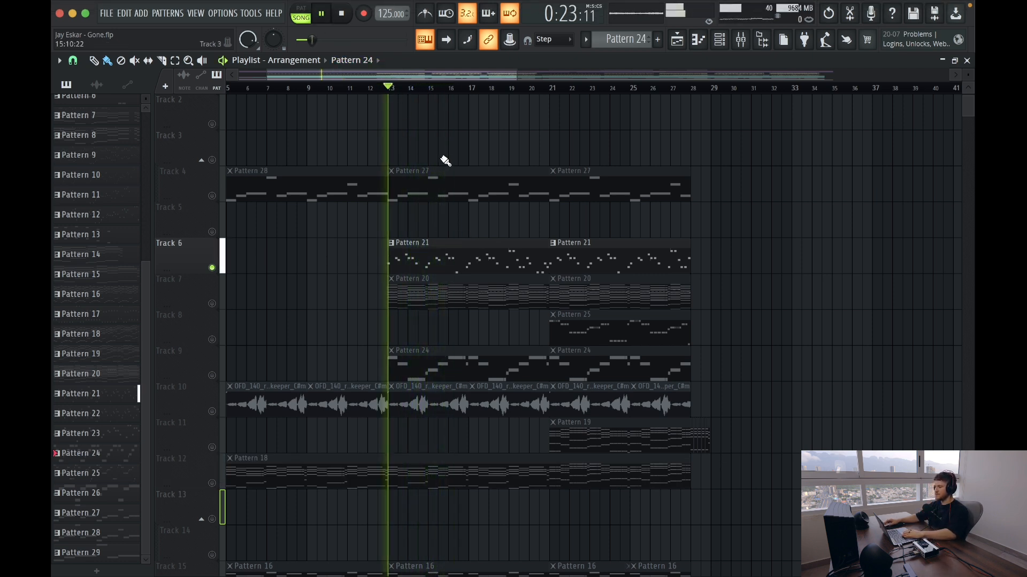
left_click(418, 269)
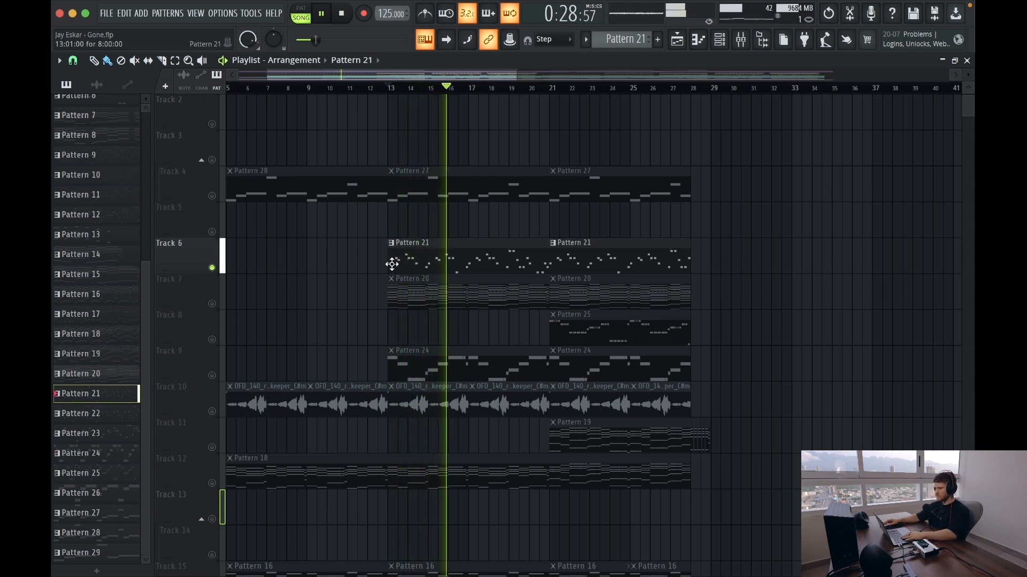
double_click(418, 269)
scroll(230, 236, "up", 5)
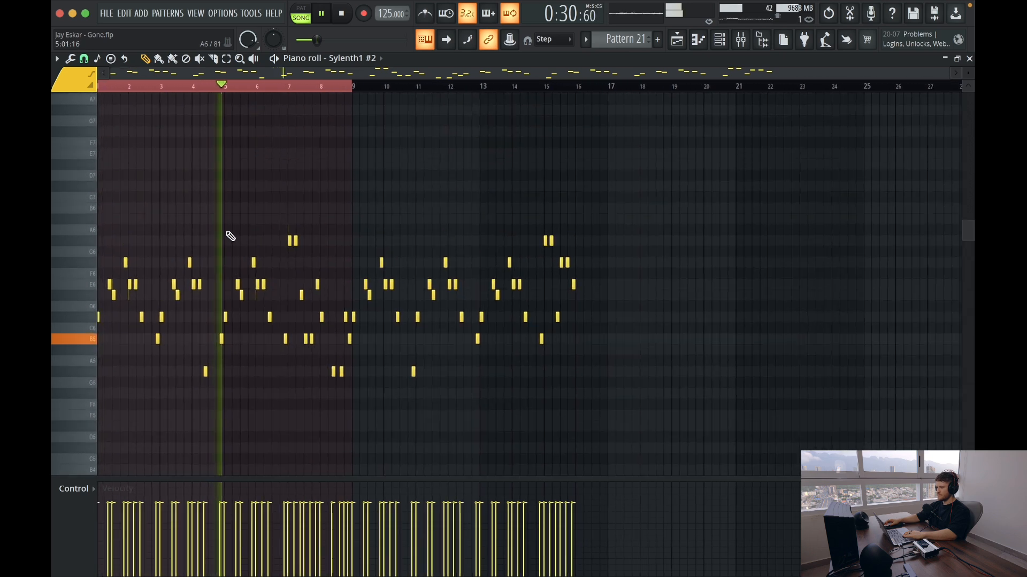
Open the Sylenth1 #2 channel's instrument, place it beside the Pattern 21 notes and examine its oscillator, filter and effect settings.
left_click(720, 43)
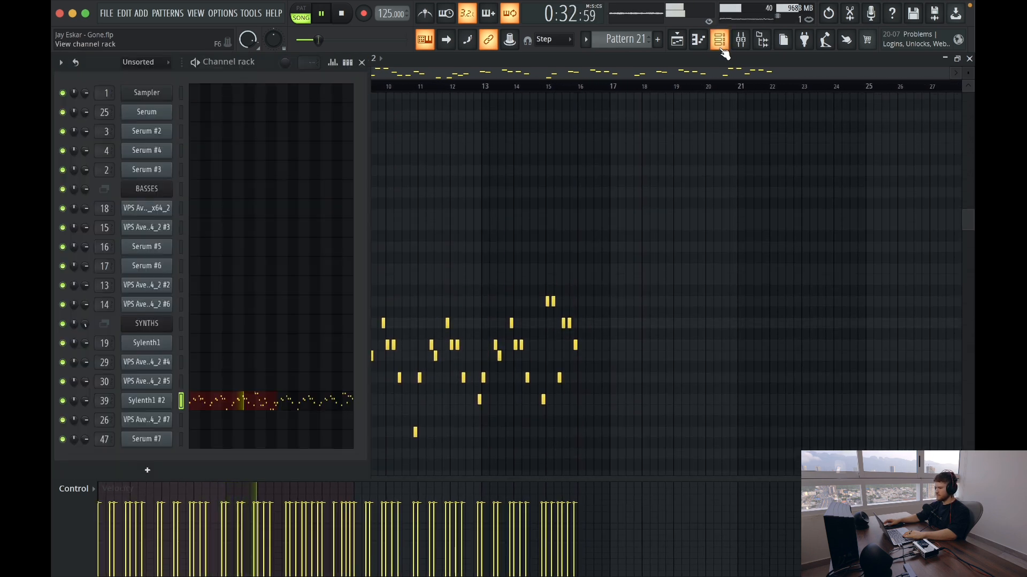
left_click(162, 401)
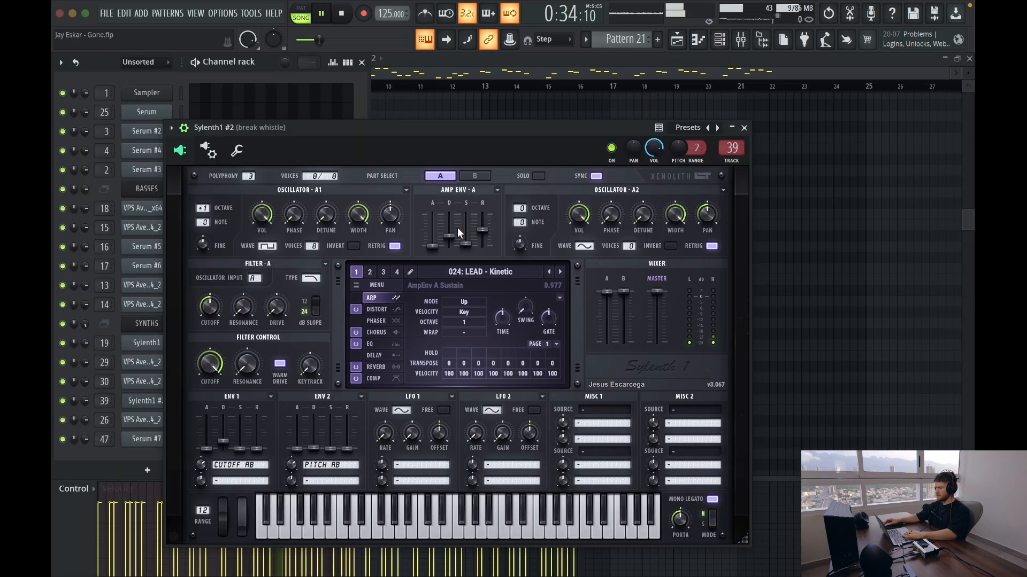
left_click(363, 63)
left_click_drag(395, 138, 604, 103)
key("space")
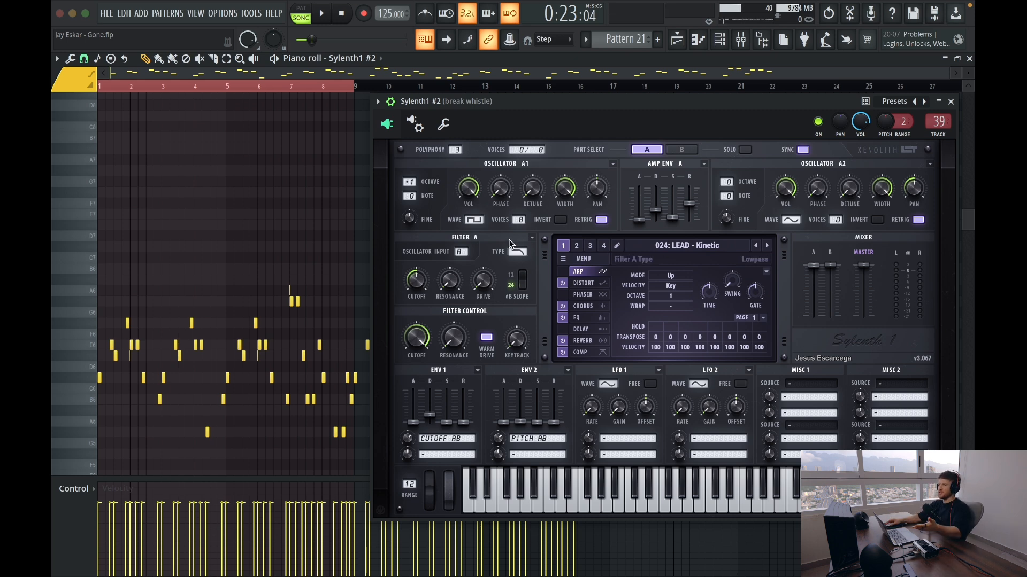
left_click(700, 249)
left_click(496, 119)
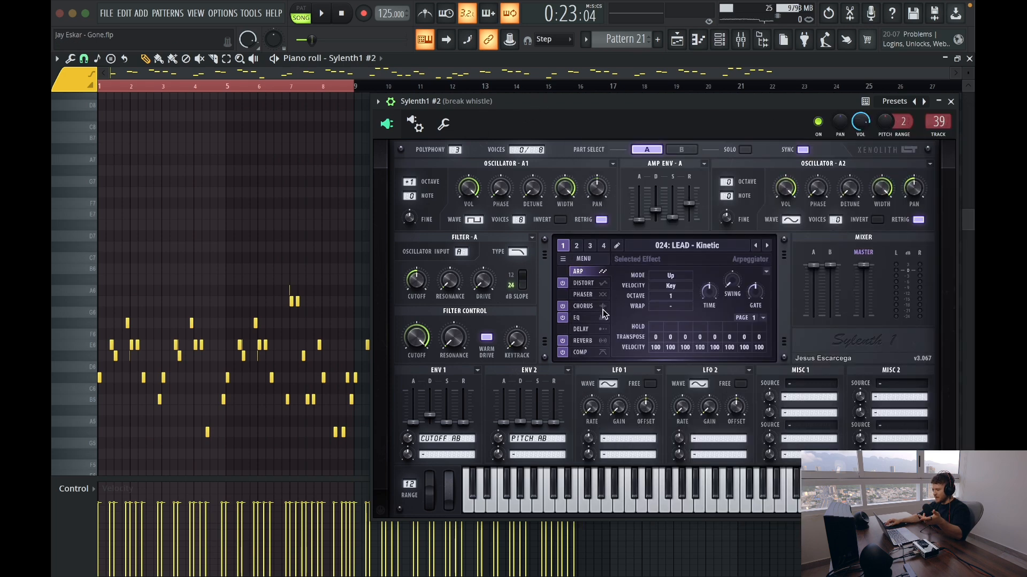
Show the break whistle mixer track's effects and inspect its Endless Smile 64 plugin while the pattern plays.
left_click(951, 102)
left_click(742, 45)
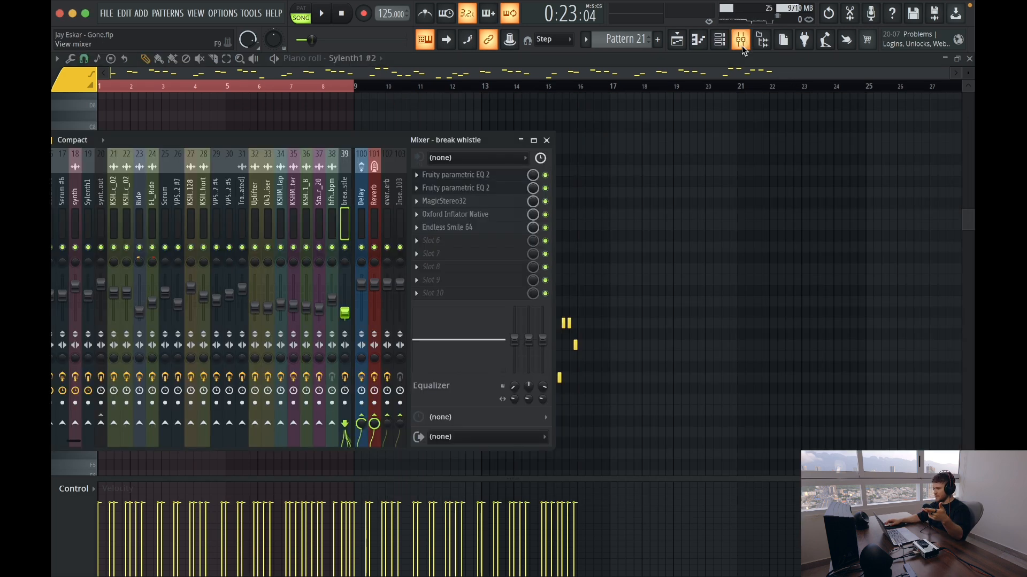
left_click_drag(364, 143, 692, 175)
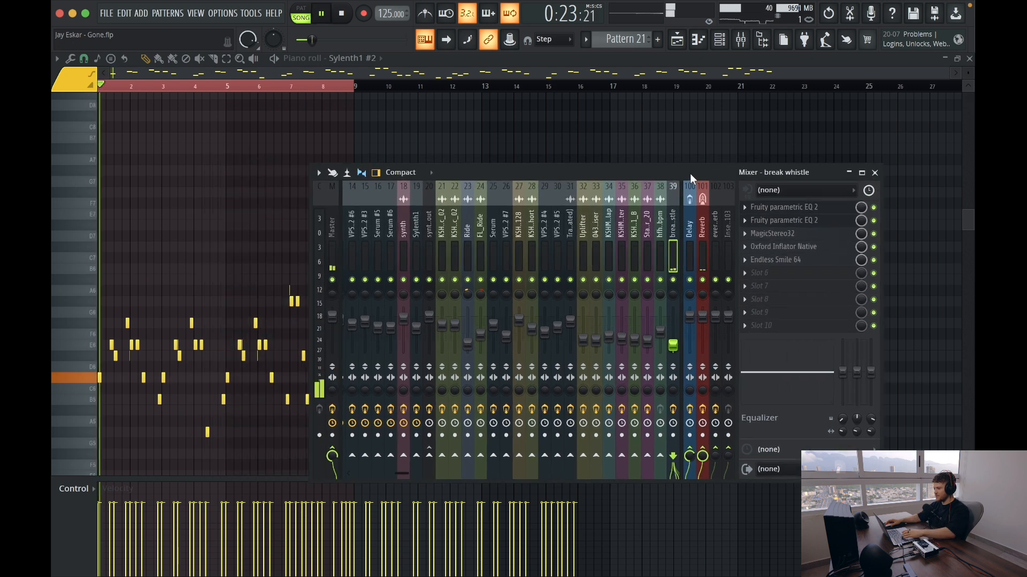
left_click(775, 260)
key("space")
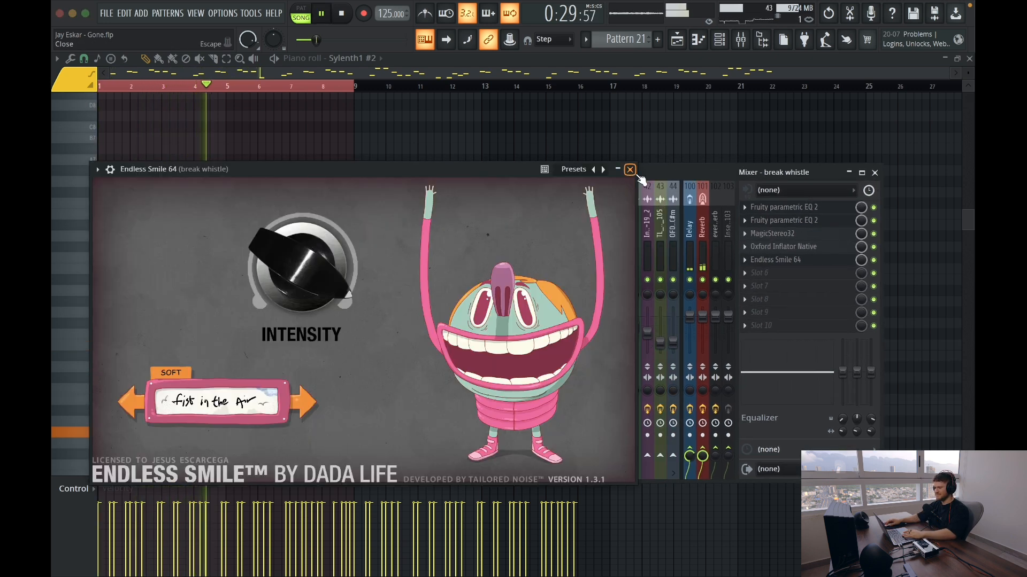
left_click(629, 169)
Return to the playlist, enable Track 9 alongside Track 6 and play both from bar 13.
key("F5")
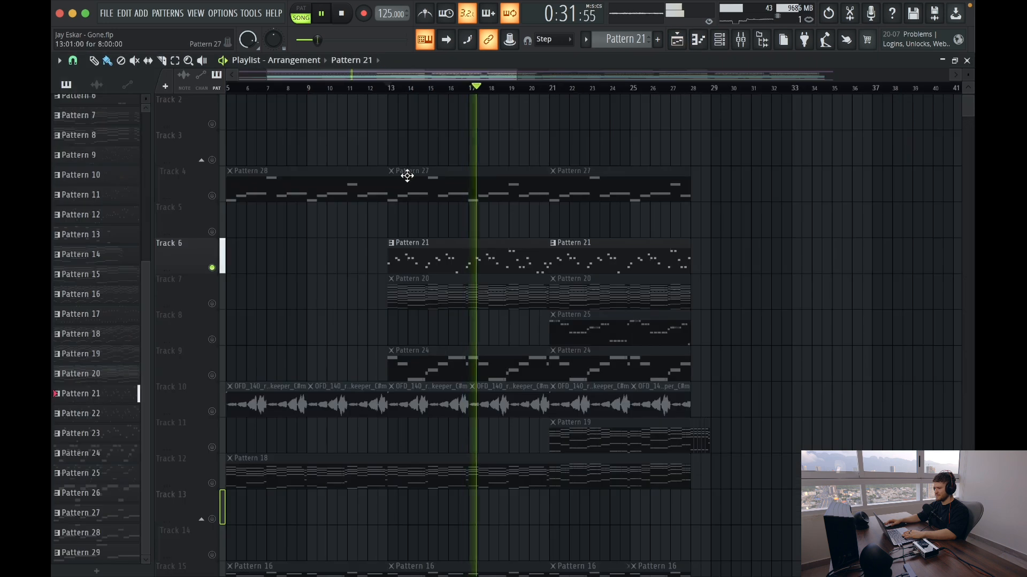
key("space")
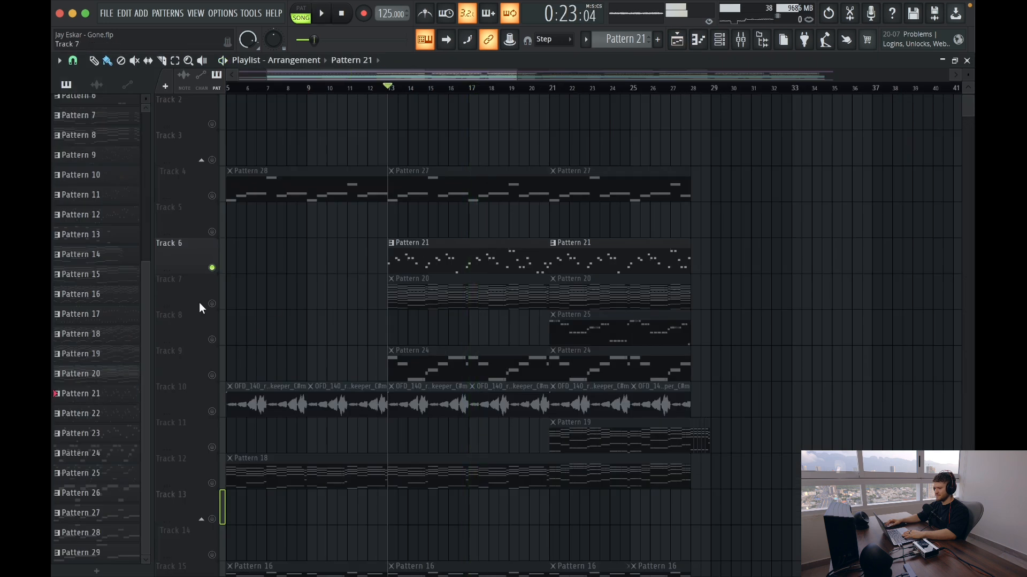
left_click(217, 374)
key("space")
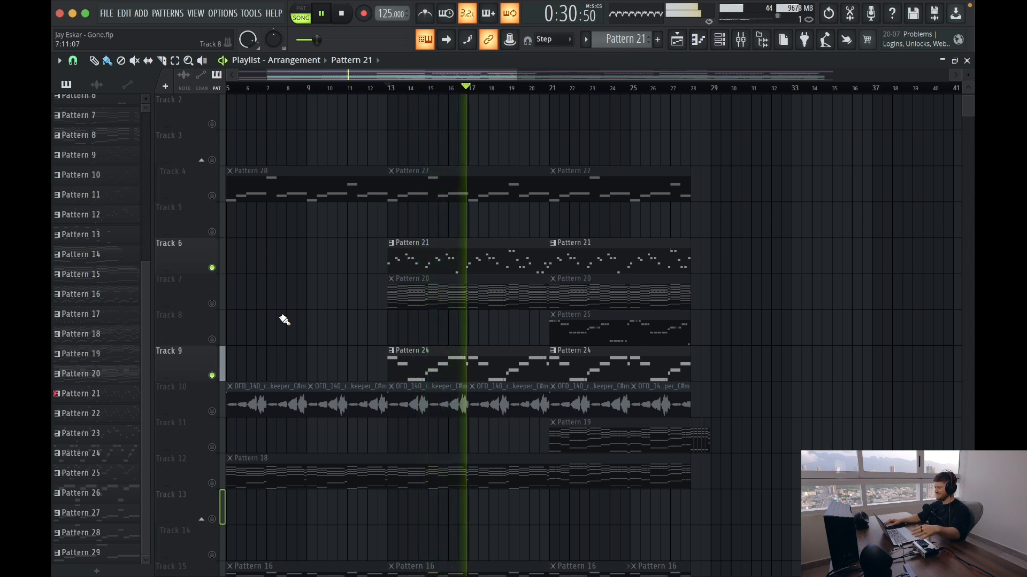
Unmute all playlist tracks and play the full arrangement from bar 13 while looking through the drum, effect and automation tracks.
key("space")
left_click(213, 376, "ctrl")
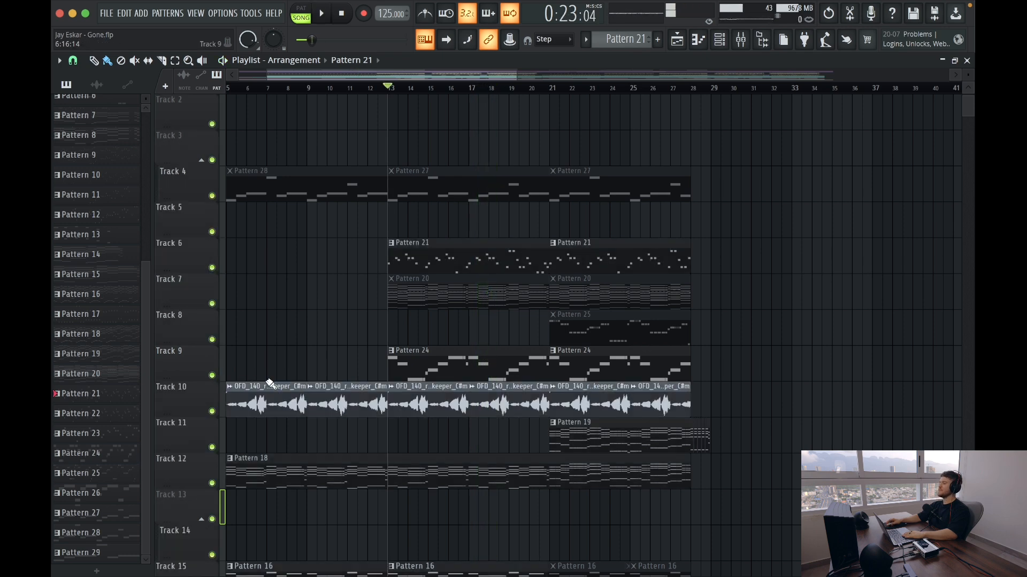
scroll(273, 380, "down", 10)
key("space")
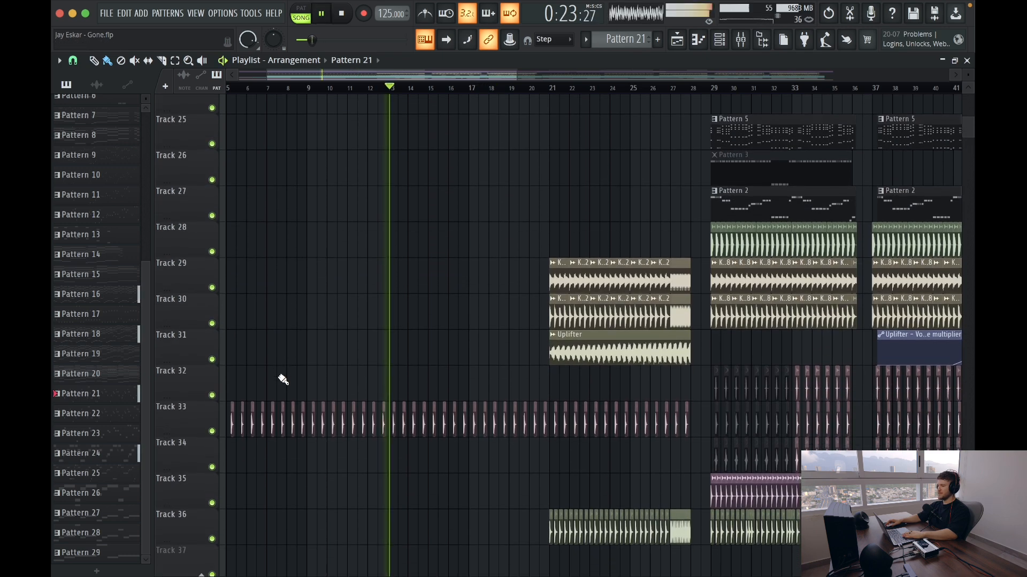
scroll(309, 369, "down", 10)
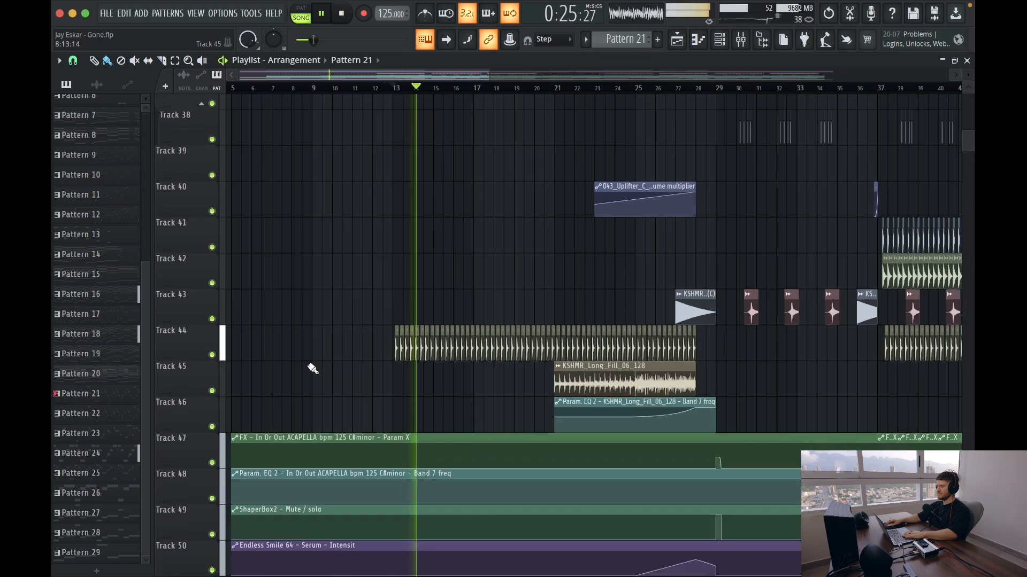
scroll(321, 367, "left", 3)
scroll(327, 369, "down", 20)
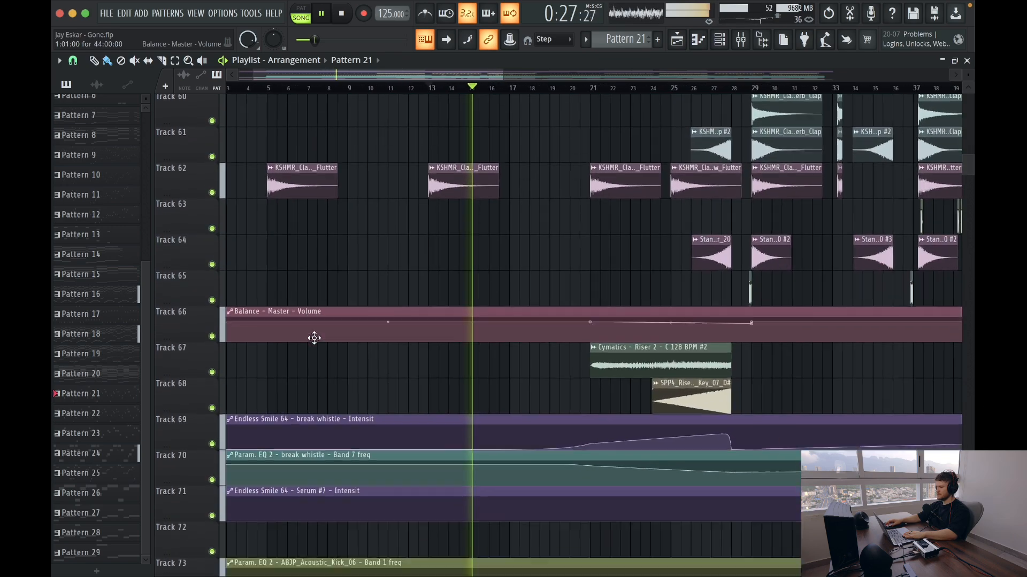
key("space")
Solo the drum hits on Track 33 and listen to them from bar 13.
scroll(313, 312, "up", 8)
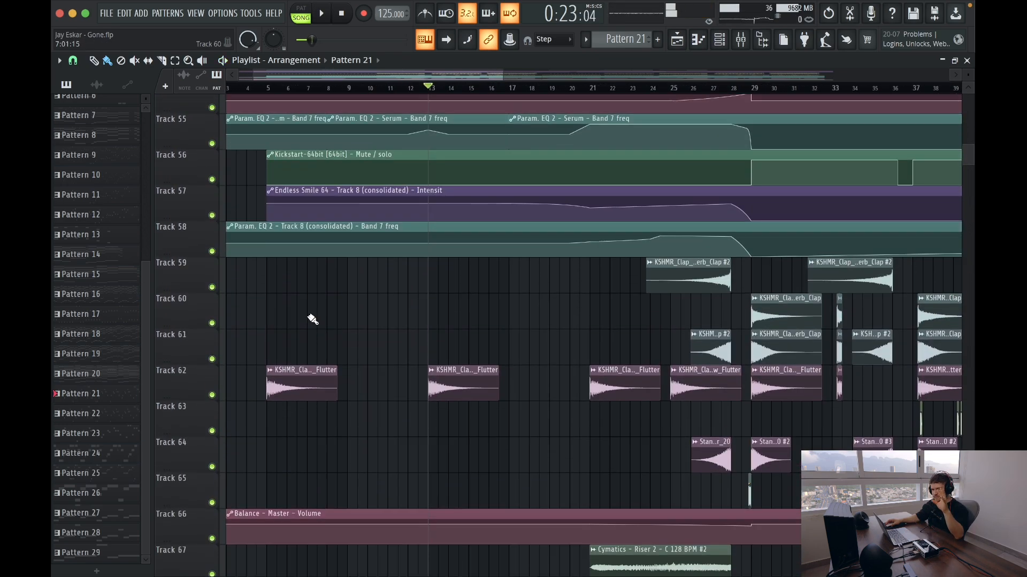
scroll(345, 332, "up", 20)
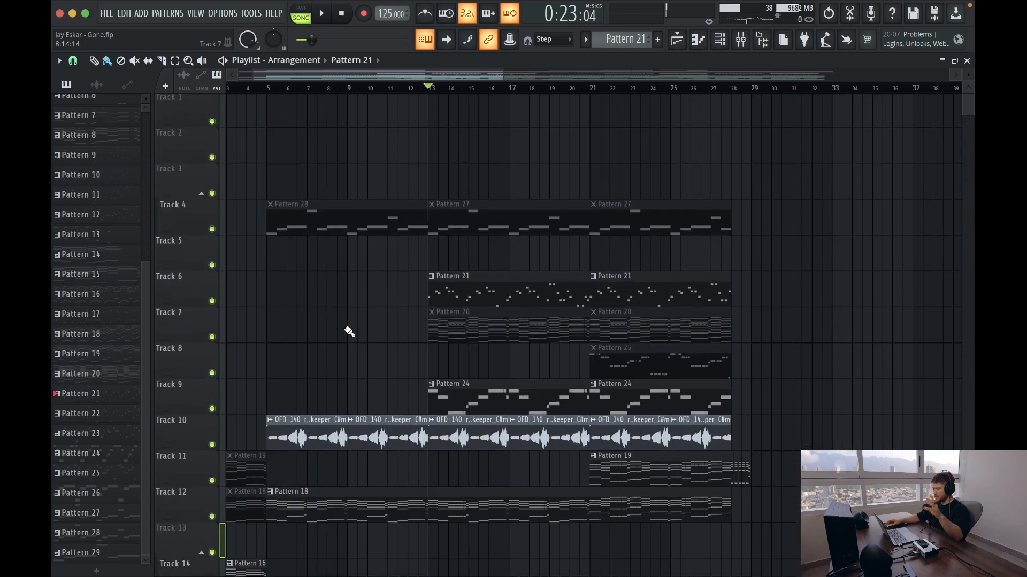
scroll(347, 329, "down", 9)
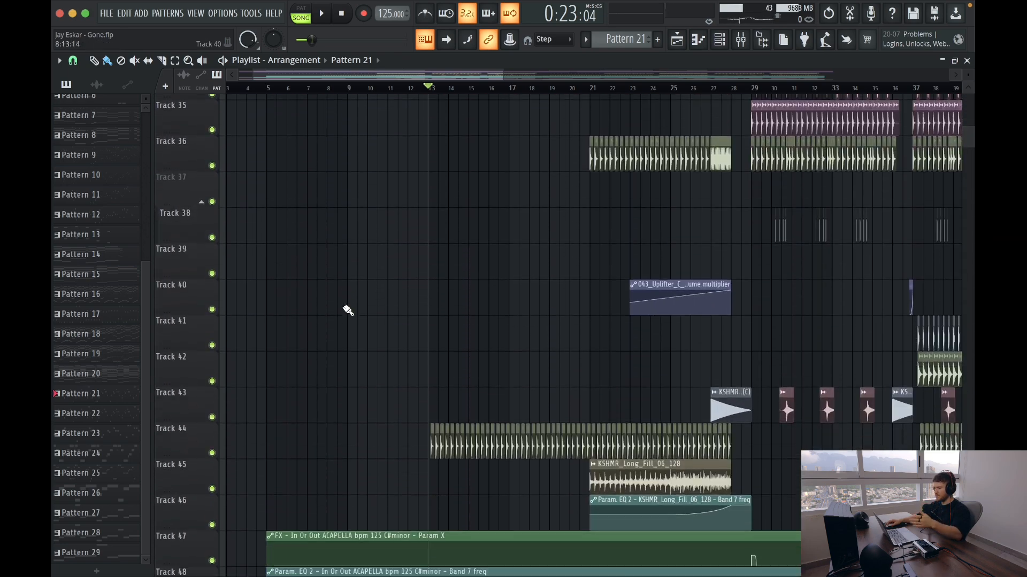
right_click(212, 252)
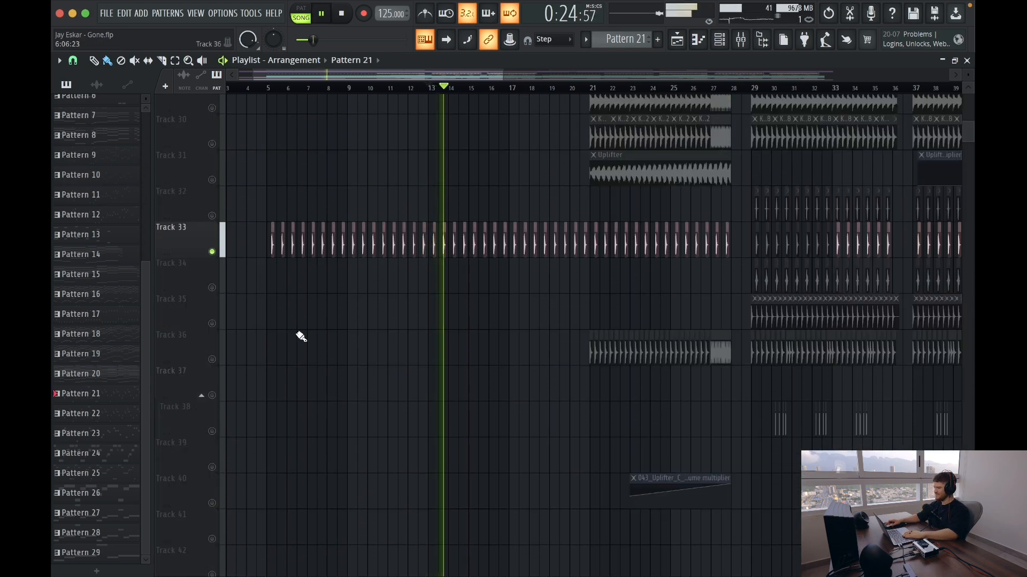
scroll(301, 338, "down", 7)
scroll(271, 289, "up", 5)
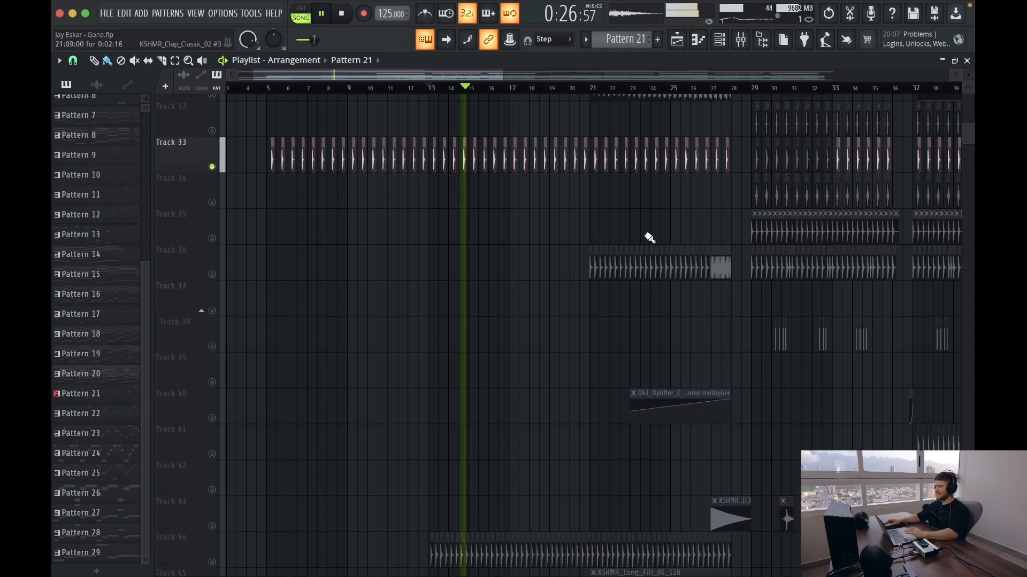
scroll(648, 238, "up", 1)
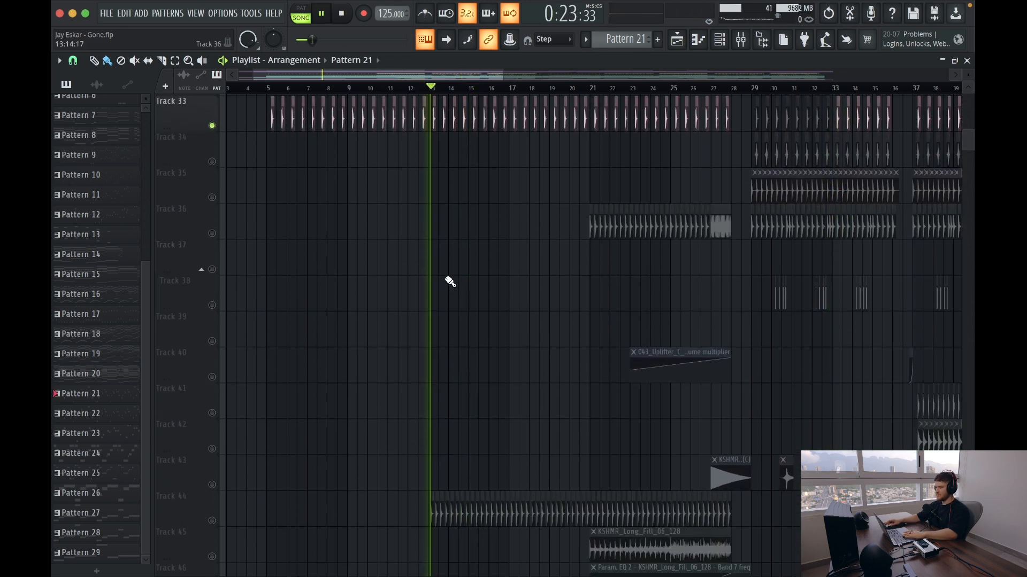
Solo Track 44, examine the spacing of its percussion clips and play them from bar 13.
scroll(450, 282, "down", 4)
right_click(212, 324)
key("space")
scroll(443, 287, "up", 5)
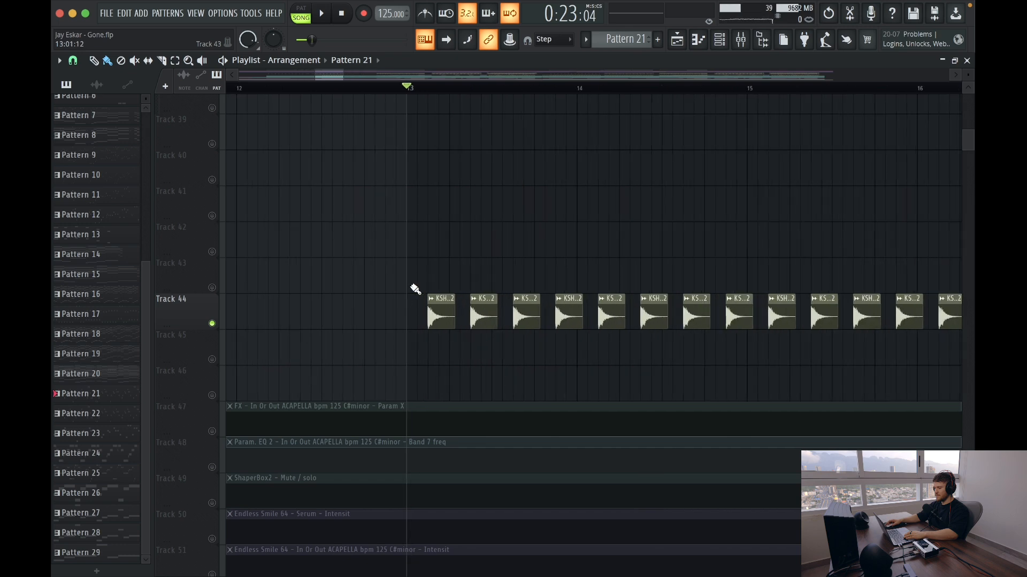
scroll(476, 277, "down", 8)
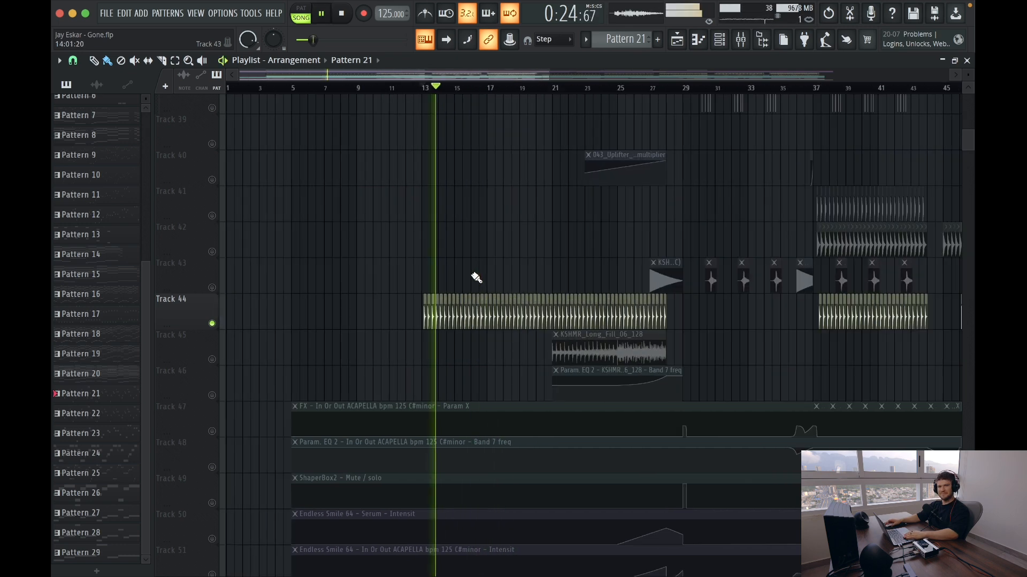
Solo the KSHMR reverb clap clips on Track 62 and listen to them from bar 13.
scroll(279, 266, "down", 5)
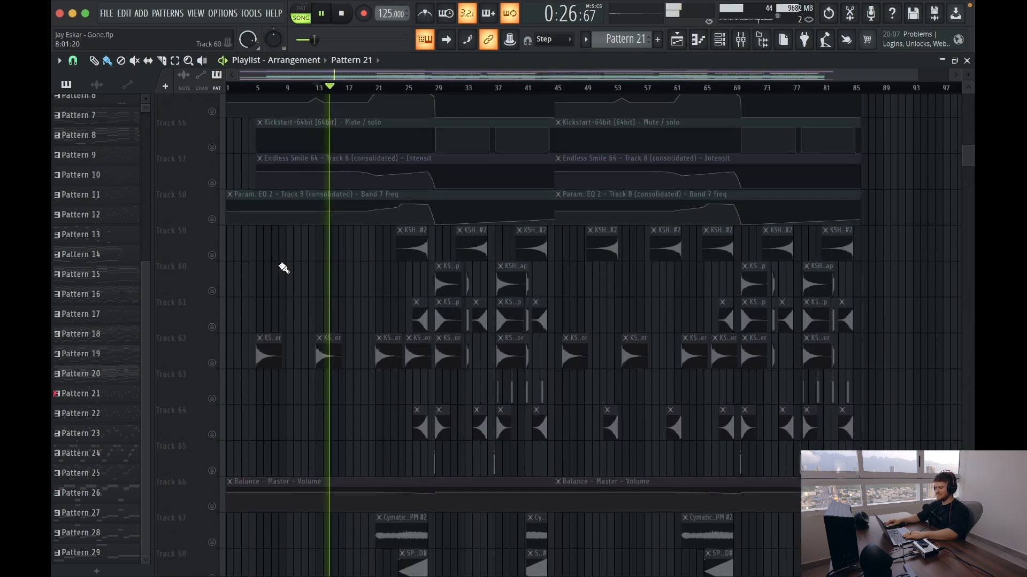
key("space")
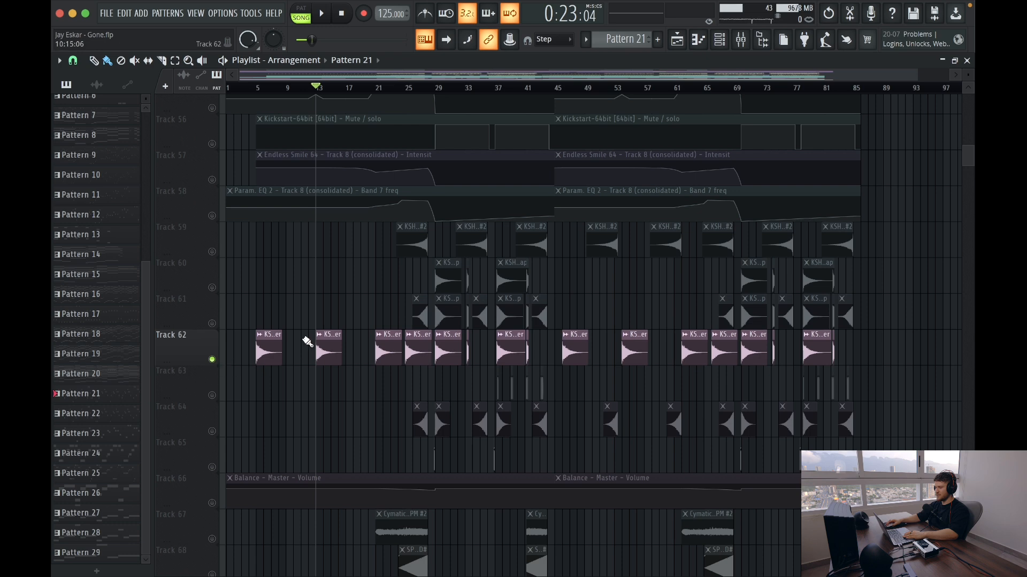
scroll(307, 342, "up", 5)
key("space")
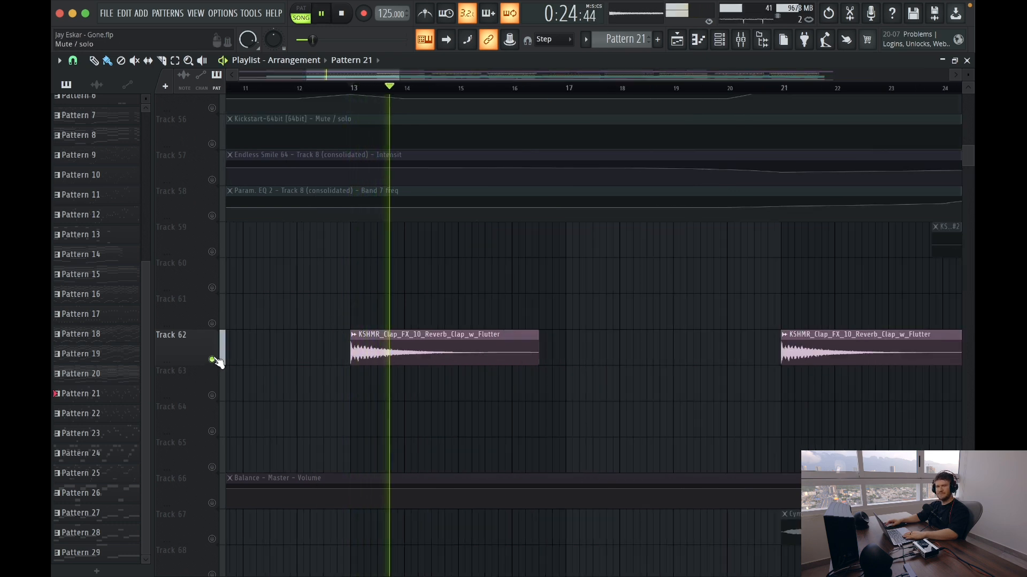
scroll(588, 283, "down", 3)
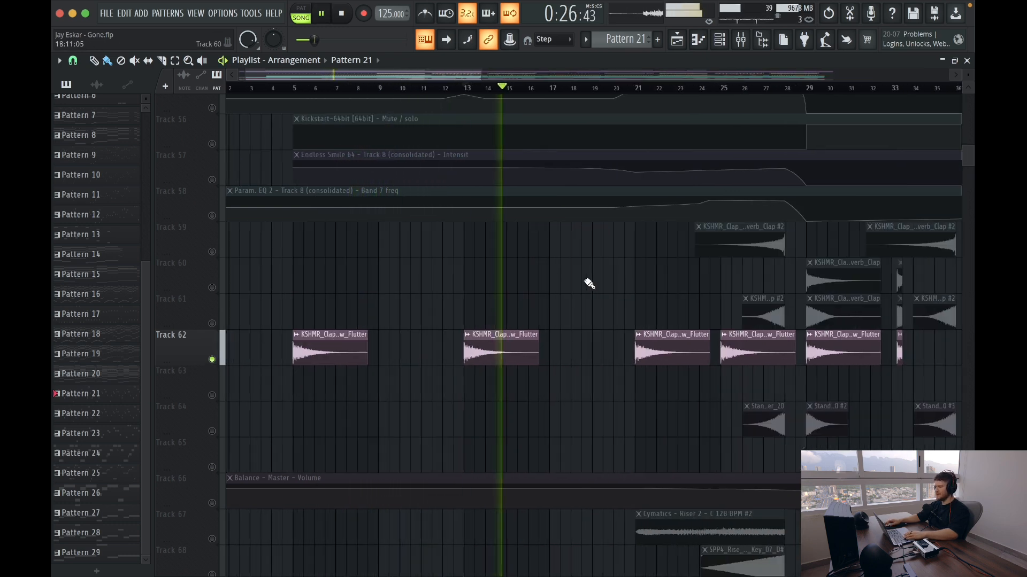
scroll(589, 284, "down", 4)
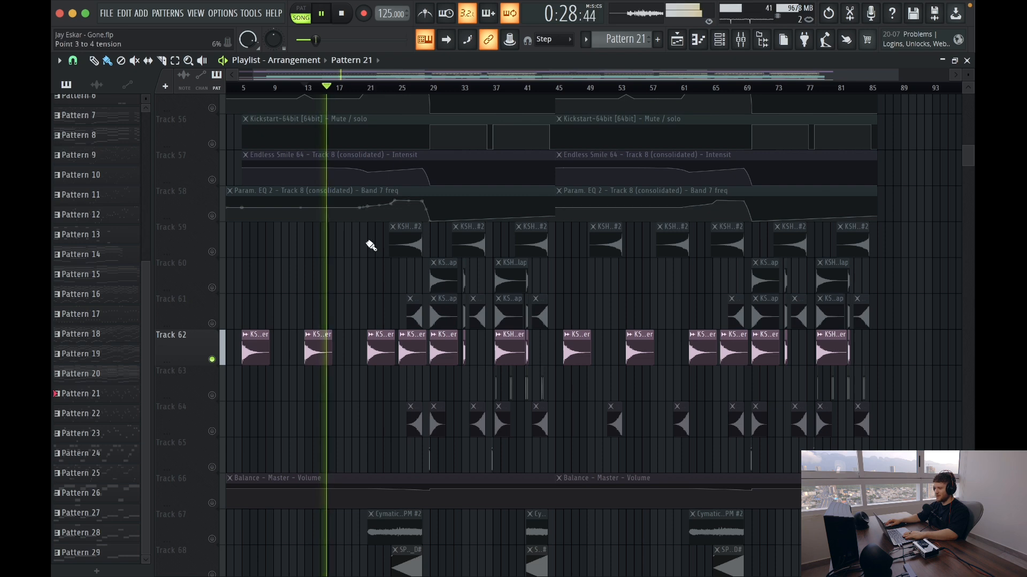
scroll(375, 187, "up", 5)
key("space")
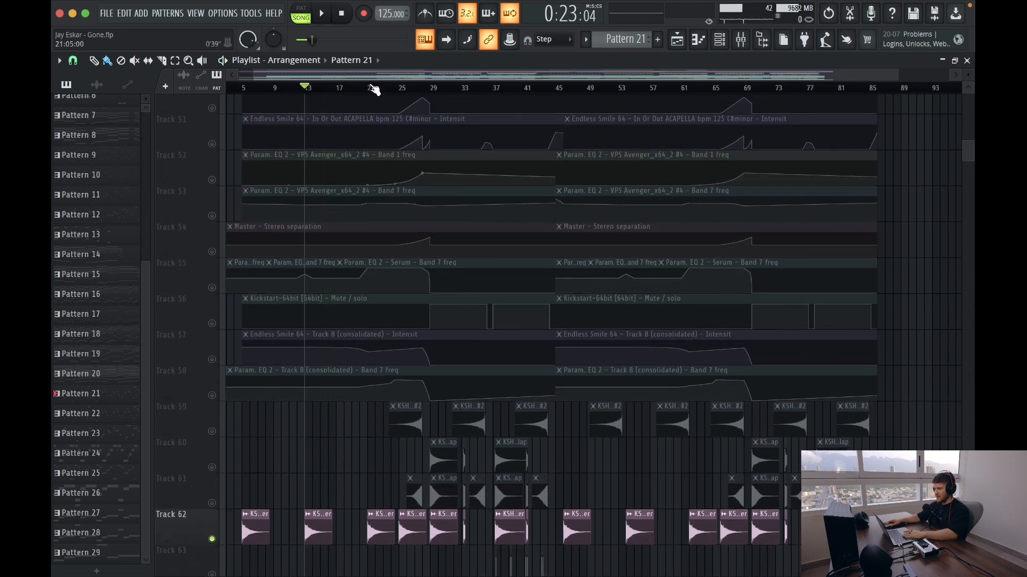
Play the full arrangement from bar 21, and solo the Track 67 riser together with the Track 68 riser.
left_click(374, 90)
scroll(386, 459, "down", 9)
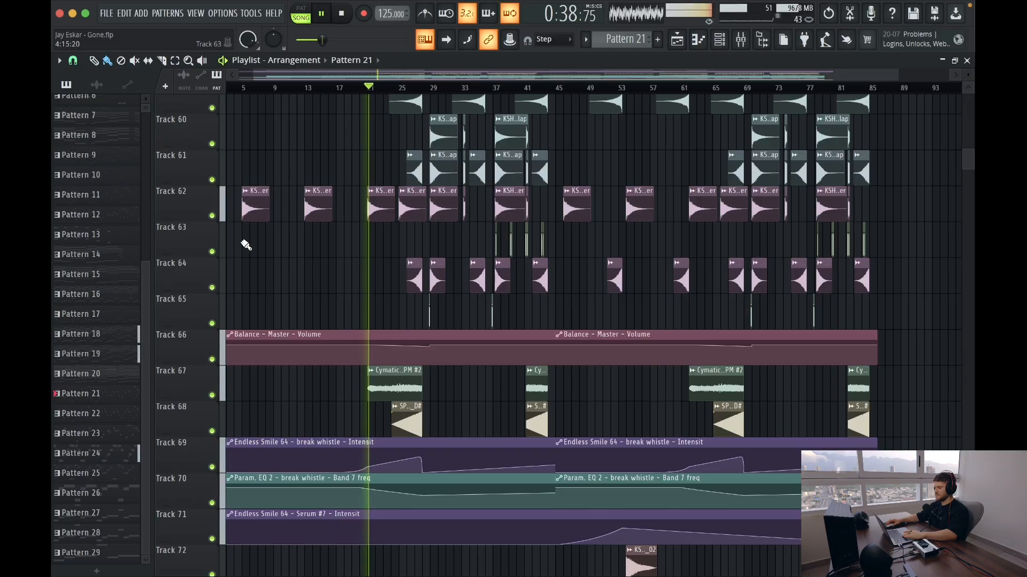
right_click(212, 396)
key("space")
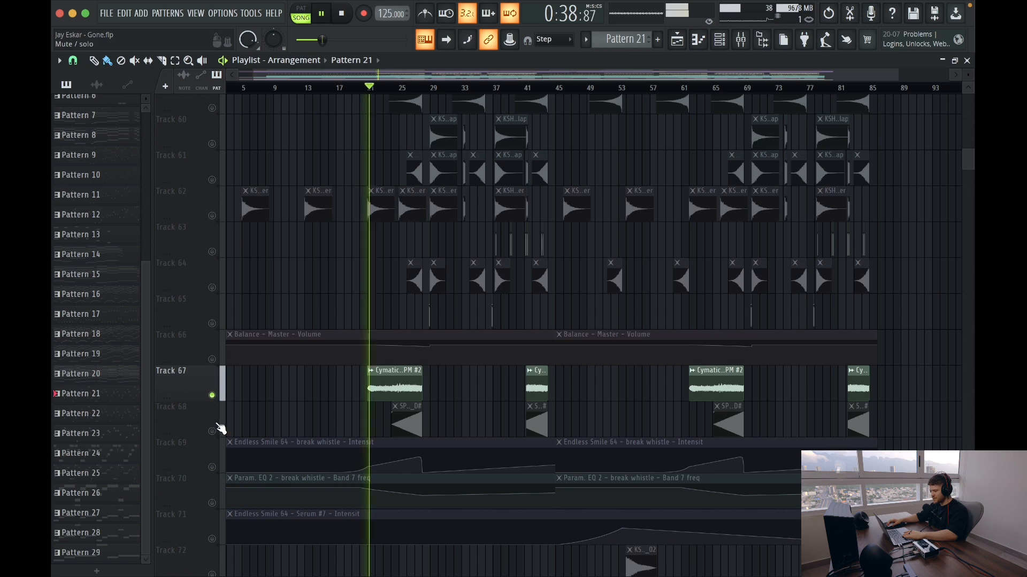
left_click(212, 431)
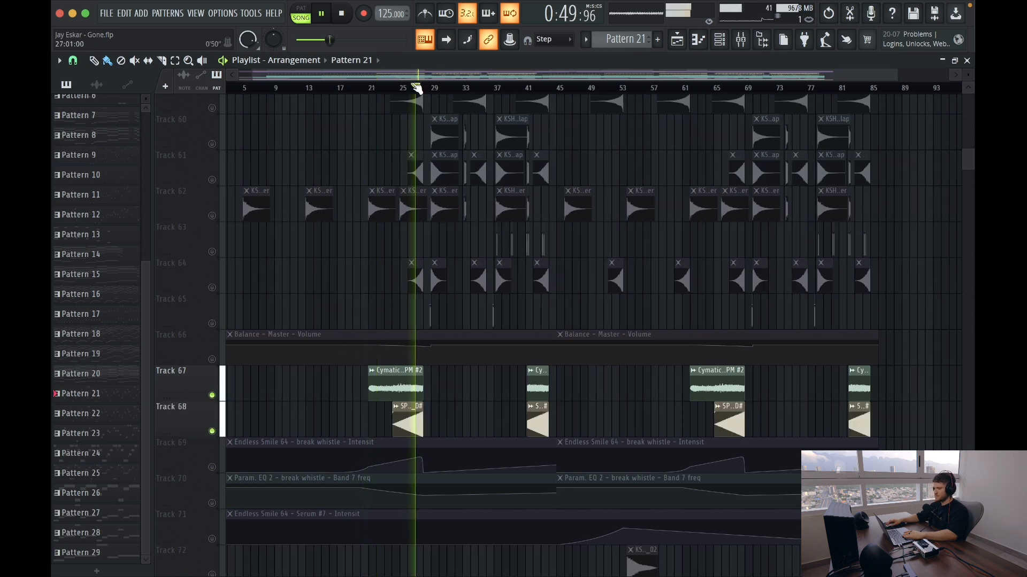
Isolate the transition effects on Tracks 59, 61 and 64 and play them from bar 27.
scroll(348, 223, "up", 6)
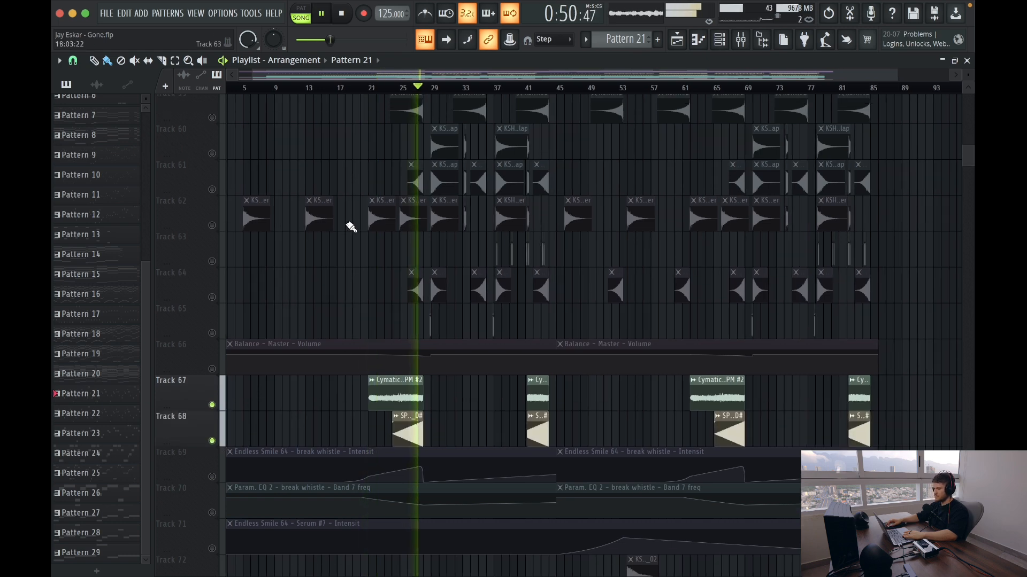
key("space")
left_click(212, 324)
left_click(212, 395)
key("space")
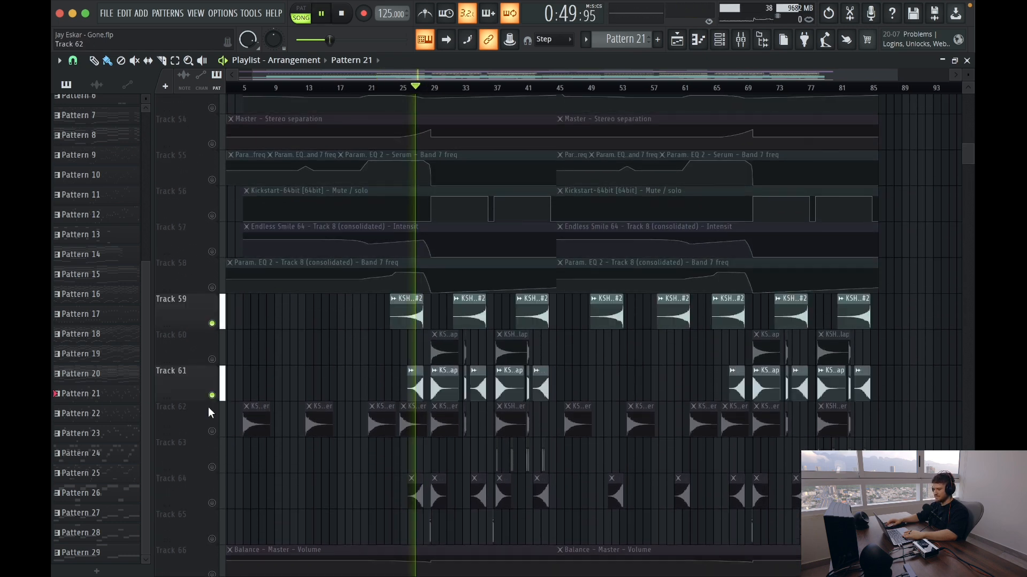
left_click(212, 504)
scroll(249, 483, "up", 15)
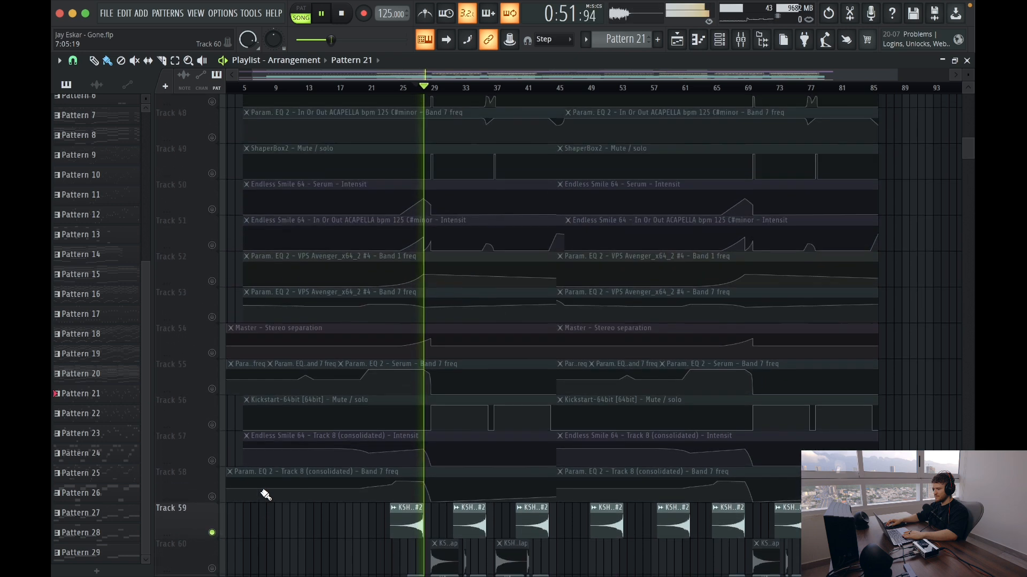
key("space")
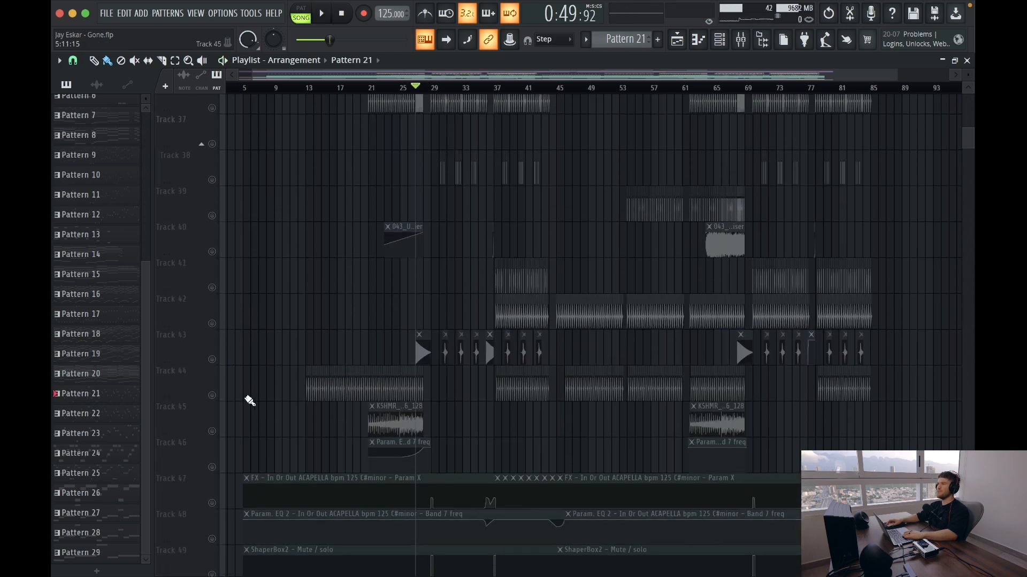
Solo Track 43, inspect its KSHMR clip at bar 27 and play it from there.
left_click(212, 359)
left_click(213, 359)
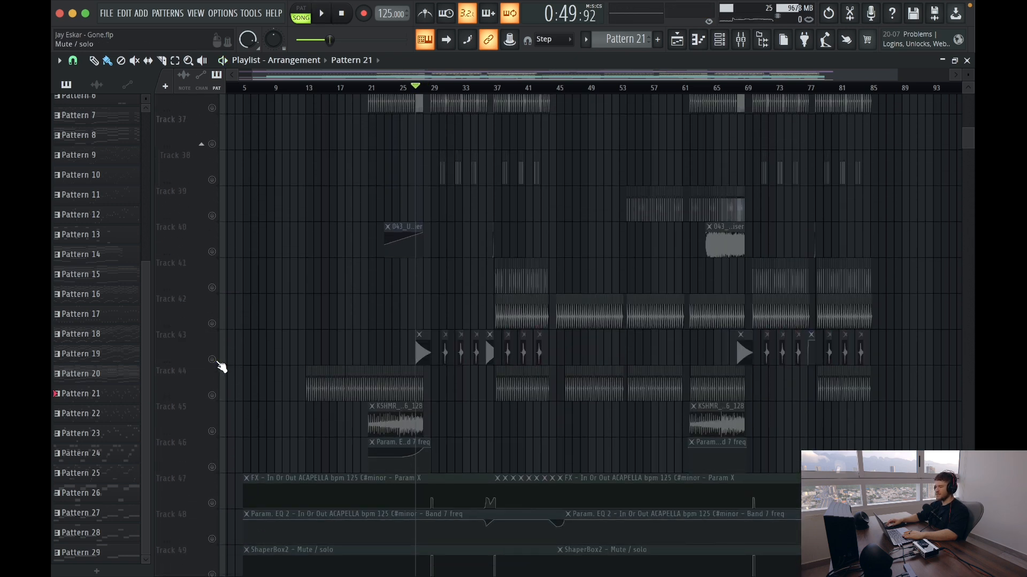
left_click(212, 359)
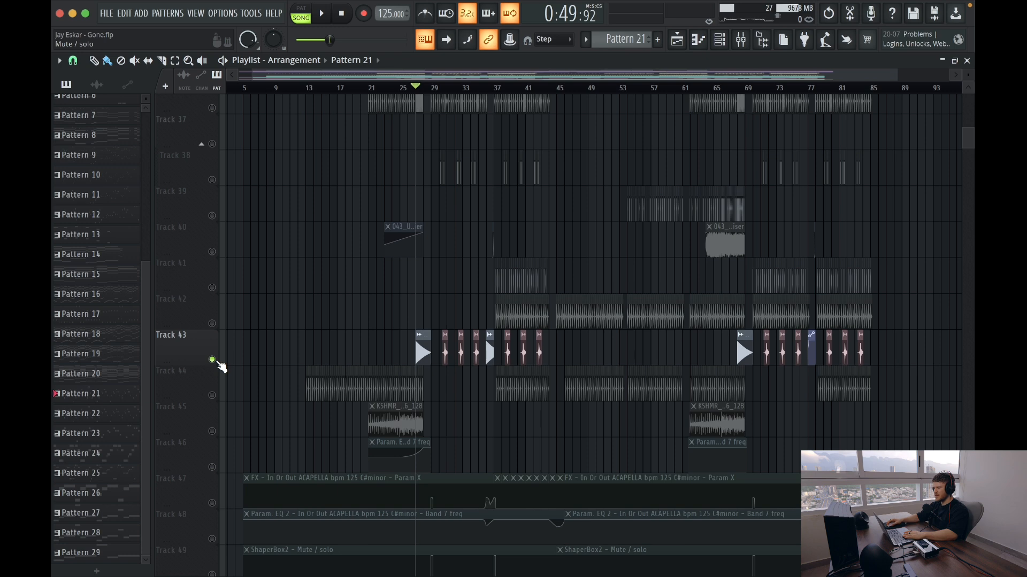
scroll(406, 319, "up", 3)
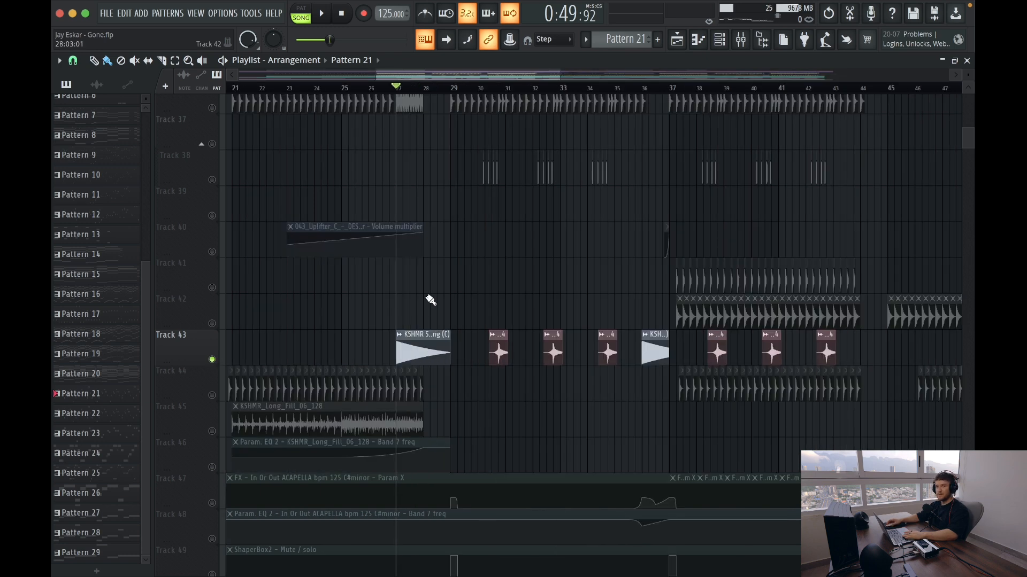
scroll(435, 294, "down", 1)
key("space")
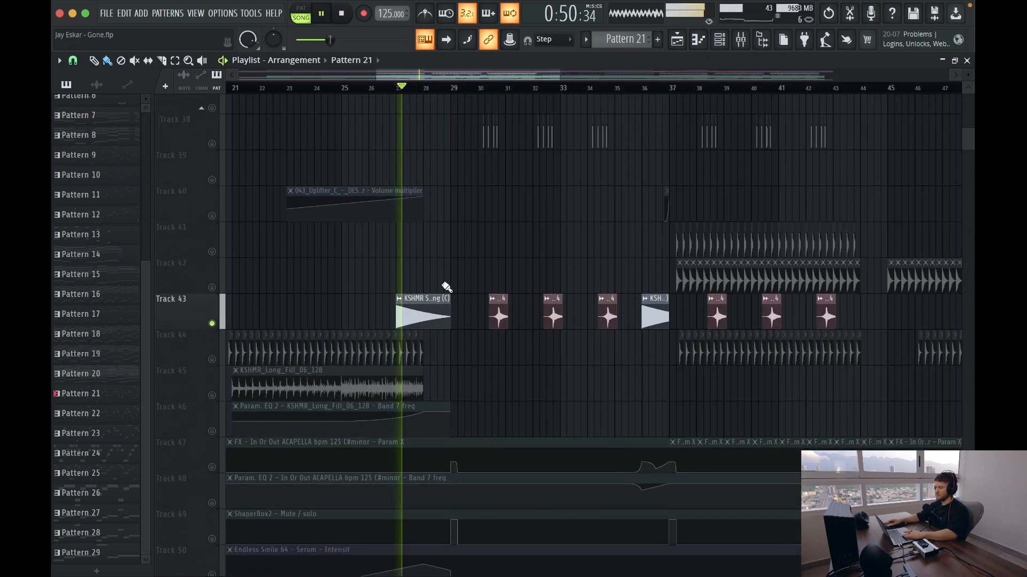
key("space")
key("space")
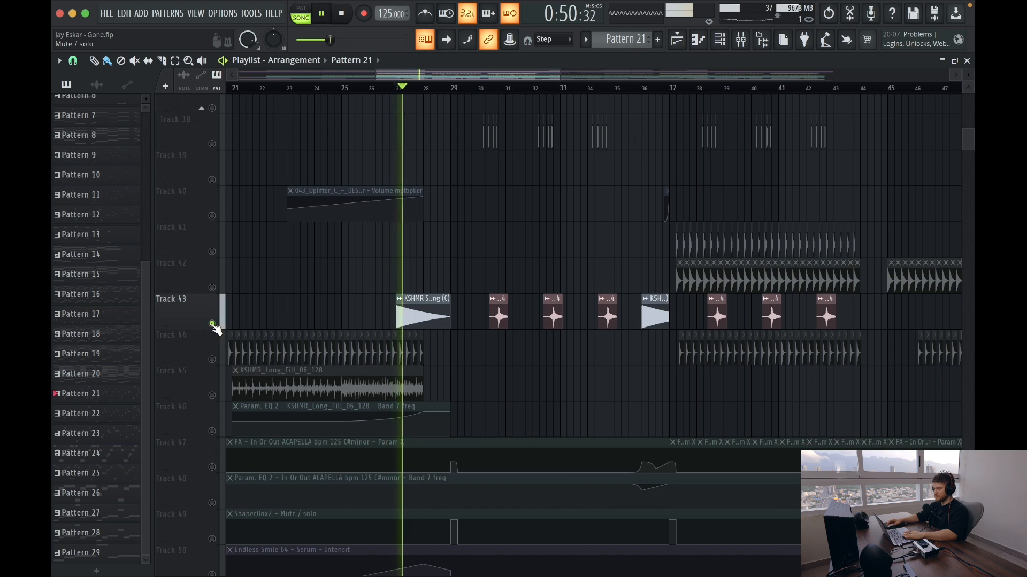
key("space")
Solo the KSHMR long fill on Track 45 with its Track 46 EQ automation, play from bar 21 and add Track 36.
scroll(318, 286, "left", 2)
right_click(212, 397)
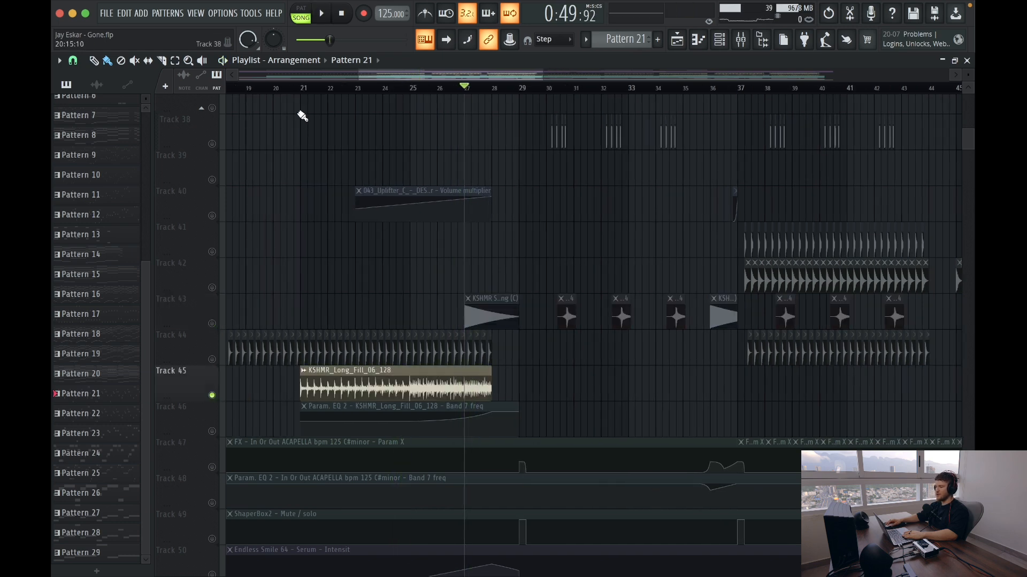
left_click(211, 431)
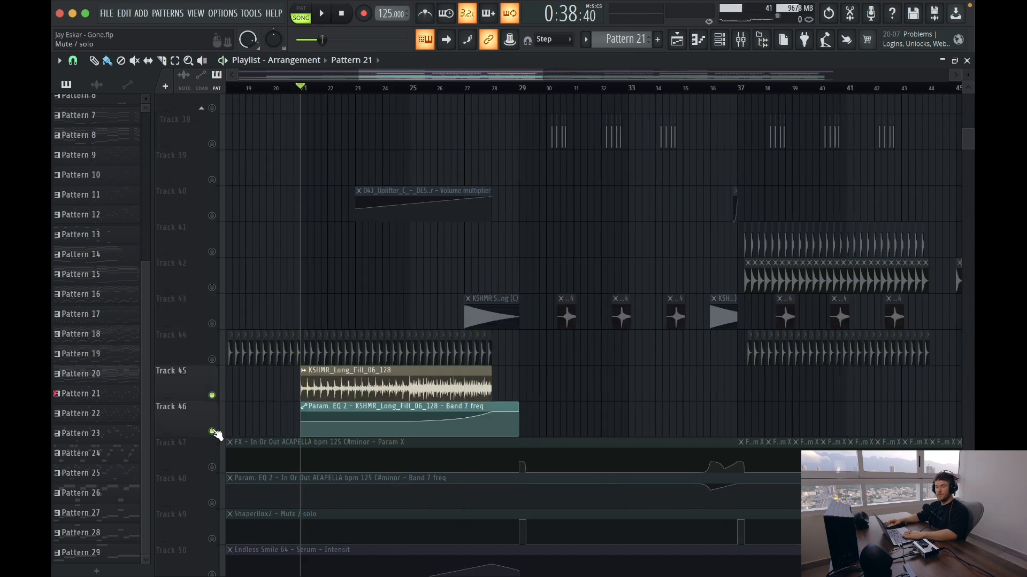
key("space")
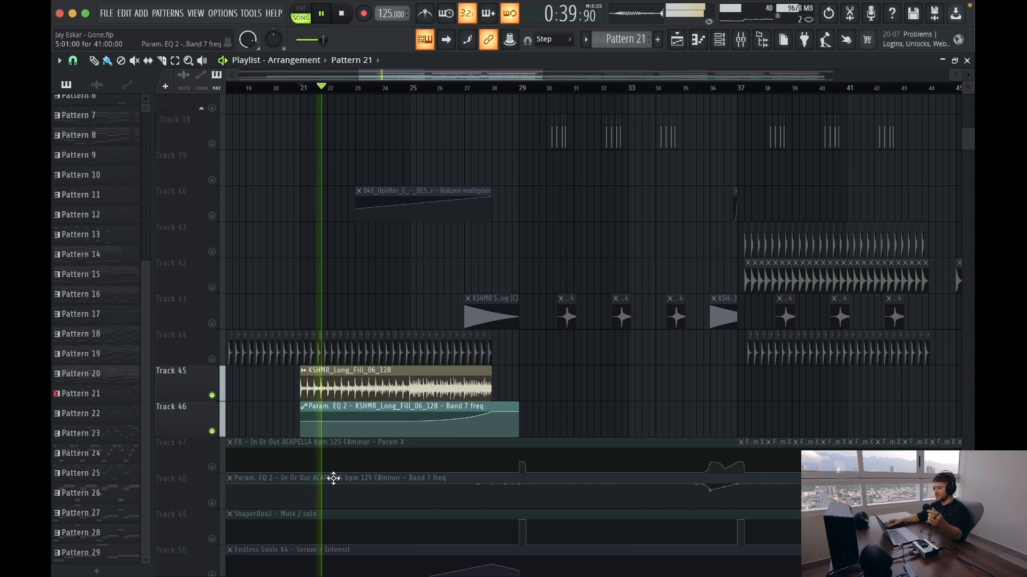
scroll(318, 323, "up", 5)
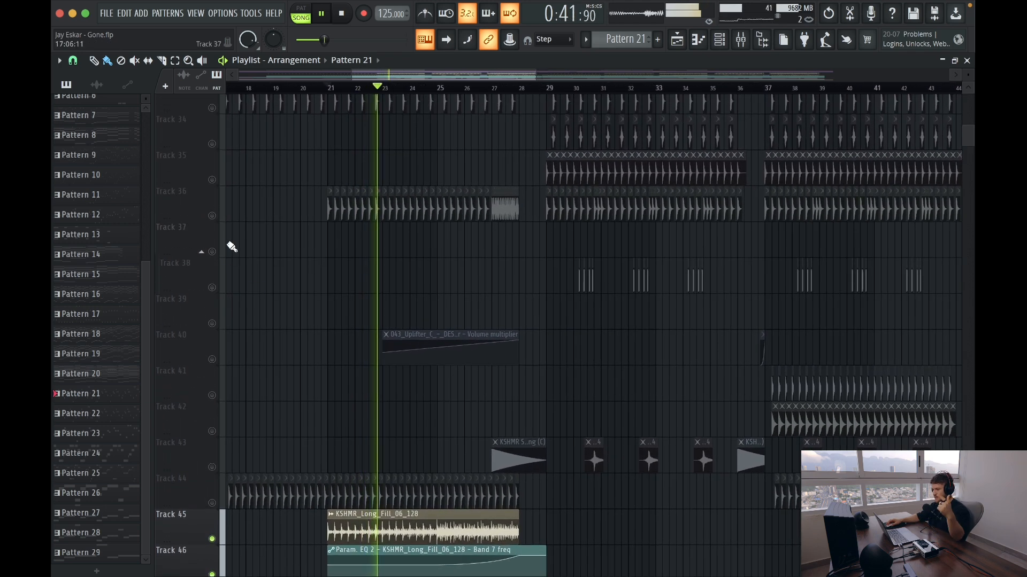
left_click(212, 216)
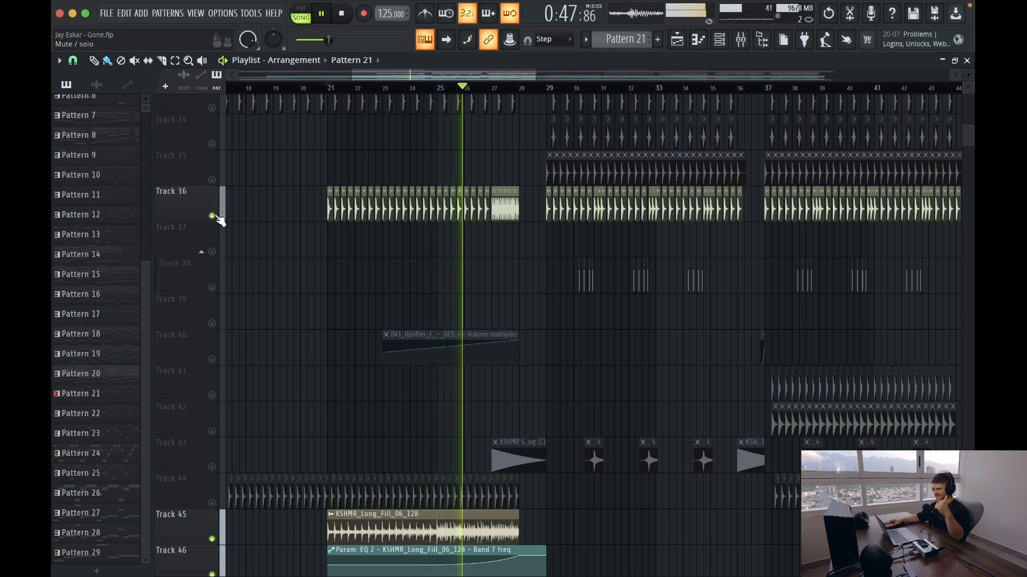
Add Track 43 to the soloed fill parts, then stop playback and unsolo all tracks.
left_click(212, 467)
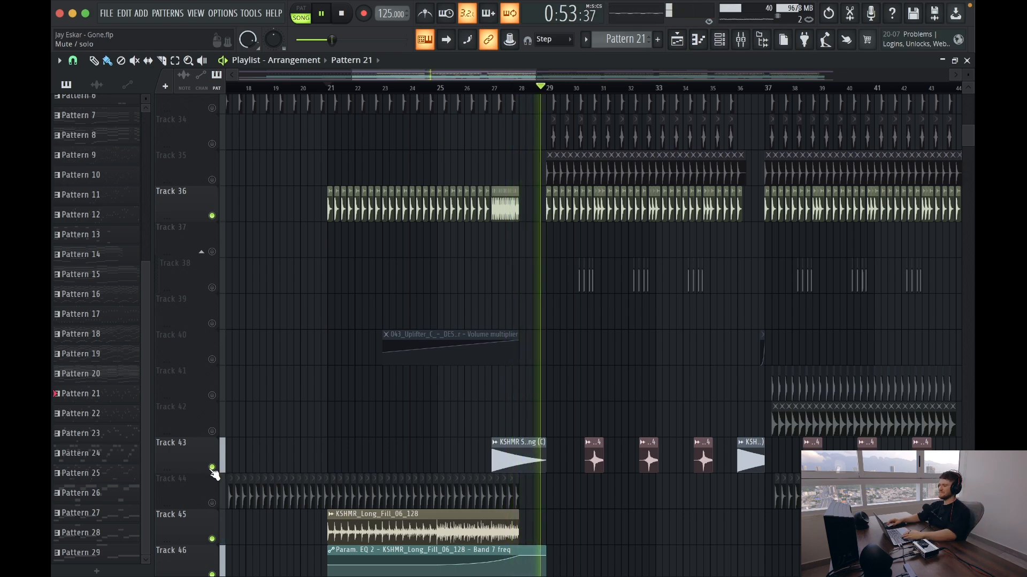
key("space")
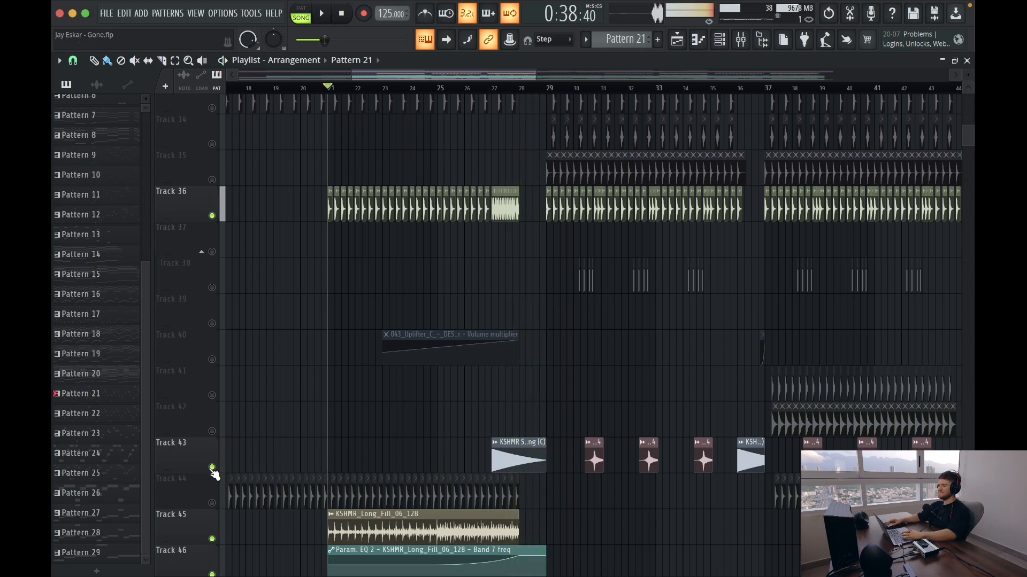
scroll(284, 428, "up", 10)
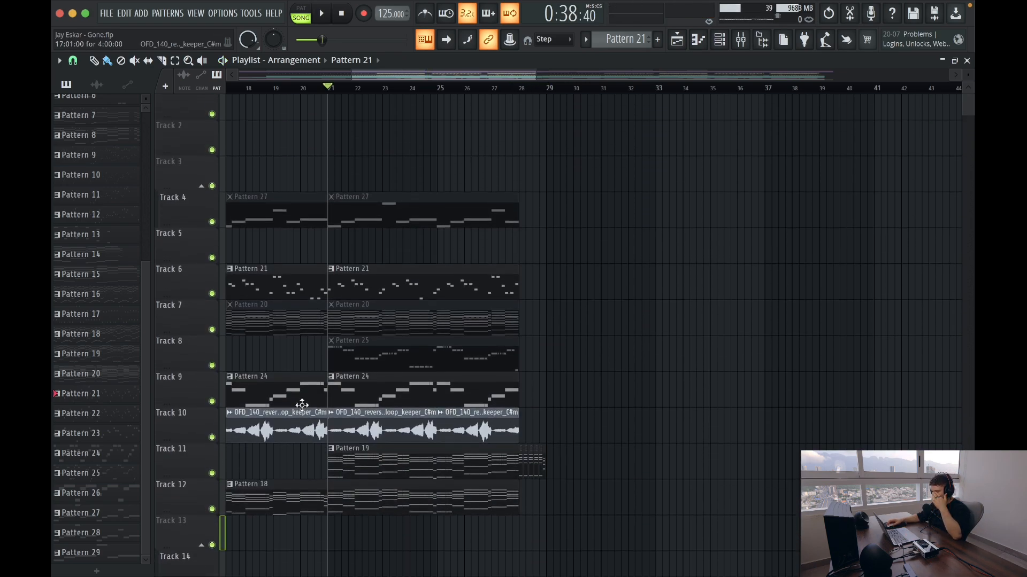
Enlarge Track 54, which holds the Master stereo separation automation, to make its curve easier to read.
scroll(321, 395, "down", 5)
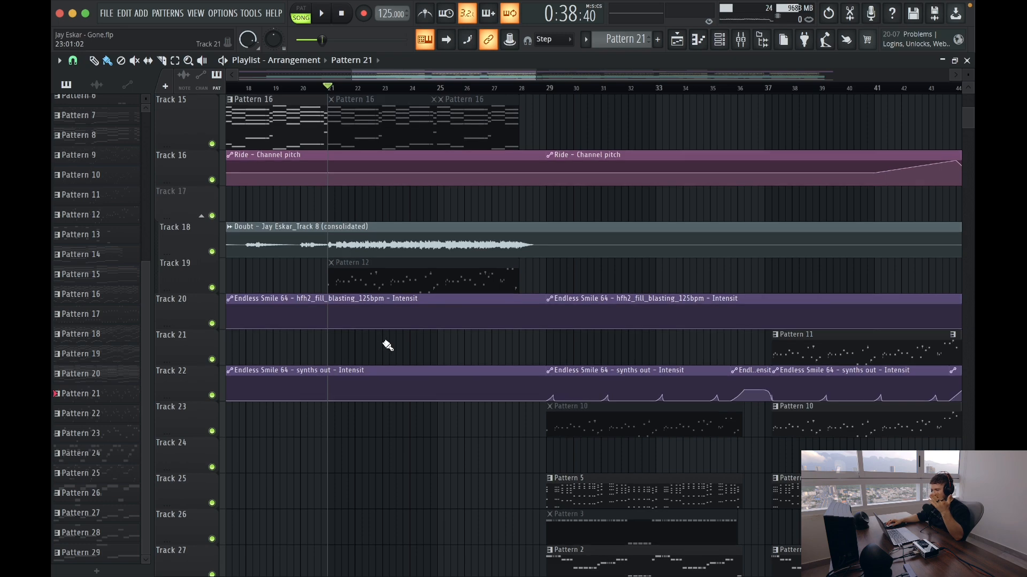
scroll(388, 346, "down", 12)
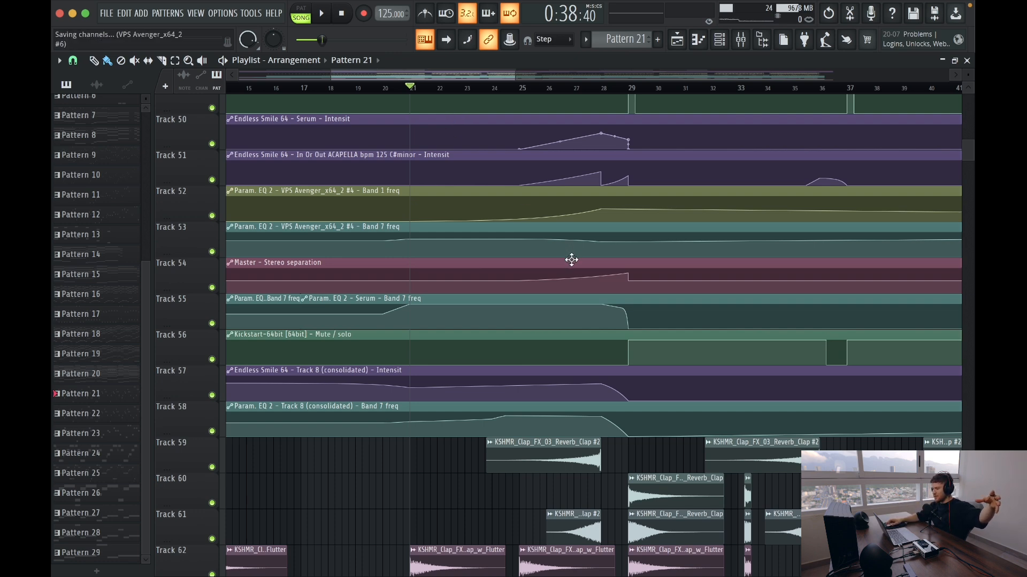
scroll(572, 260, "down", 1)
scroll(572, 260, "right", 2)
scroll(572, 259, "up", 3)
scroll(572, 257, "down", 2)
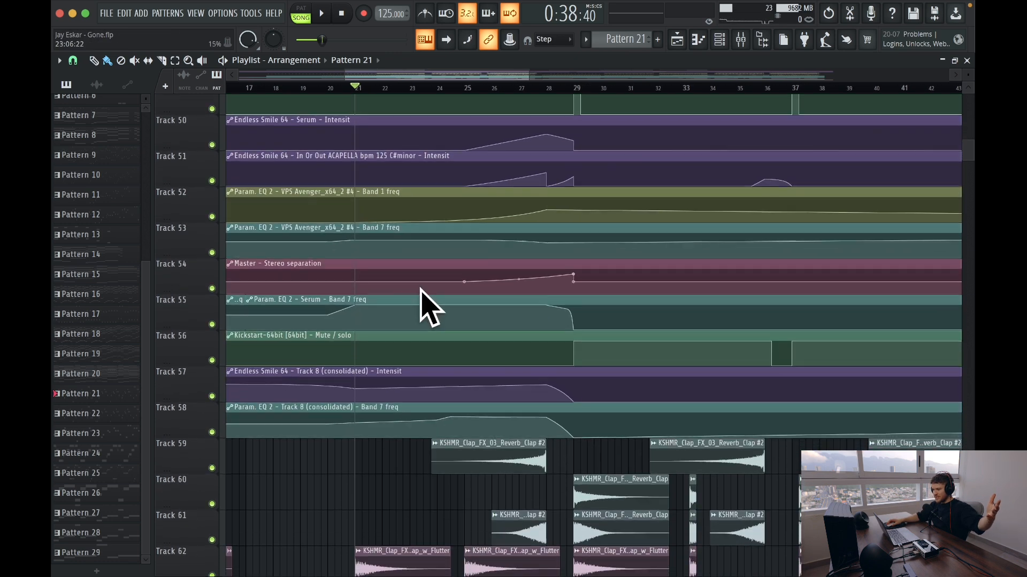
left_click_drag(194, 292, 194, 309)
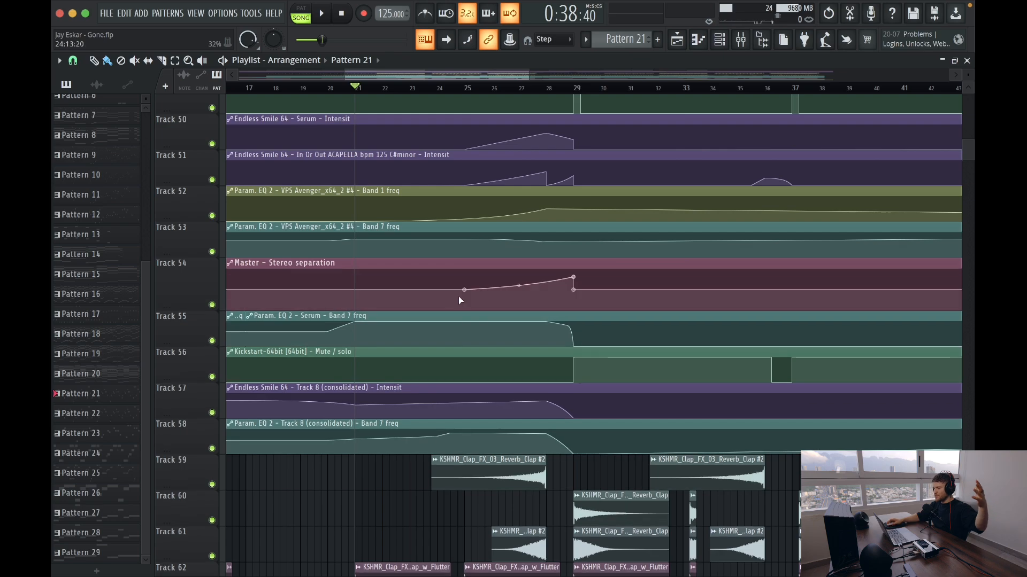
Examine the automation clips on Tracks 66 to 74, then return to the melodic patterns on Tracks 6 to 15.
scroll(499, 300, "down", 3)
scroll(499, 300, "left", 1)
scroll(499, 300, "down", 10)
scroll(508, 303, "left", 1)
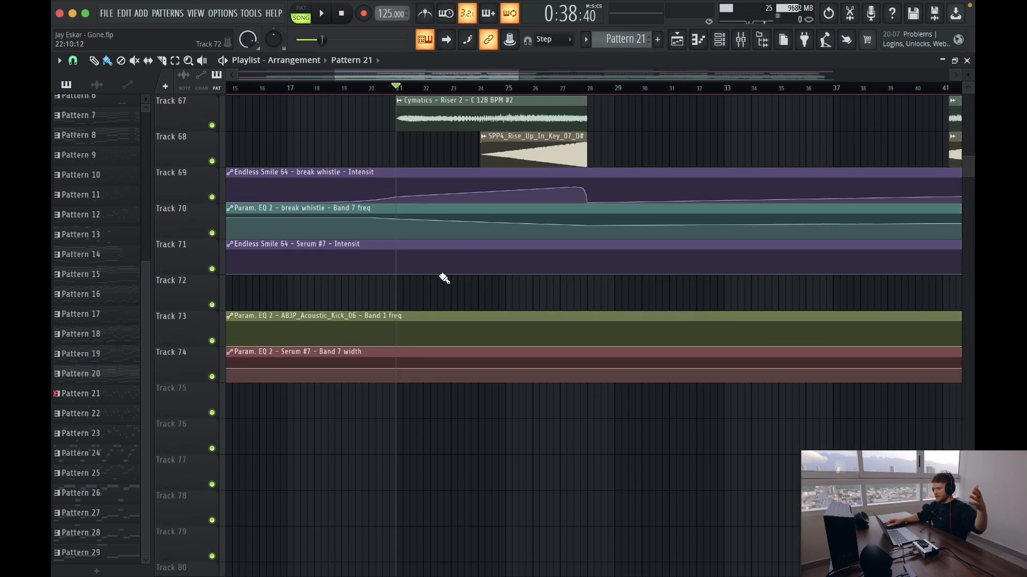
scroll(458, 282, "up", 2)
scroll(459, 282, "left", 1)
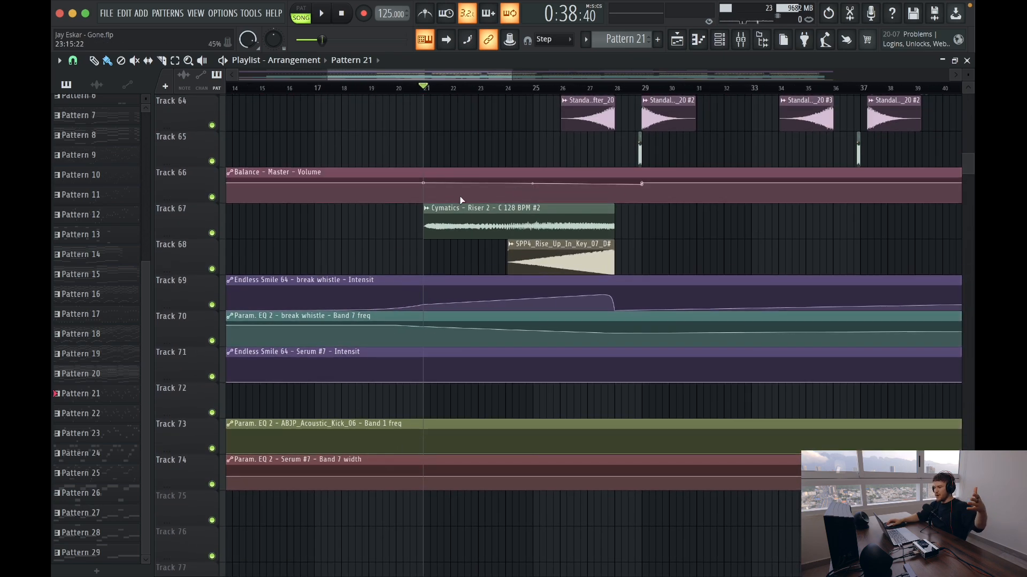
scroll(454, 262, "up", 20)
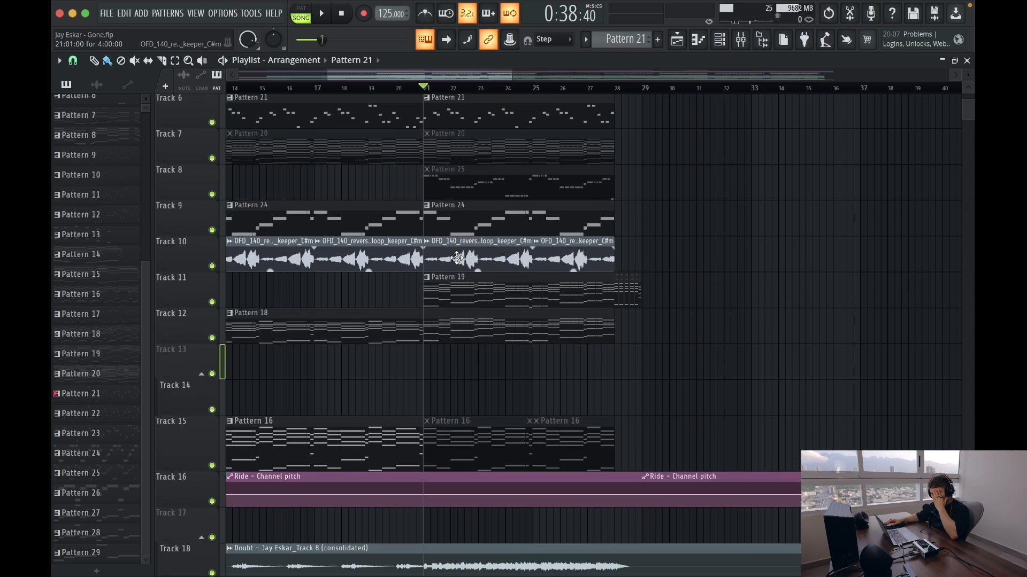
scroll(471, 272, "up", 1)
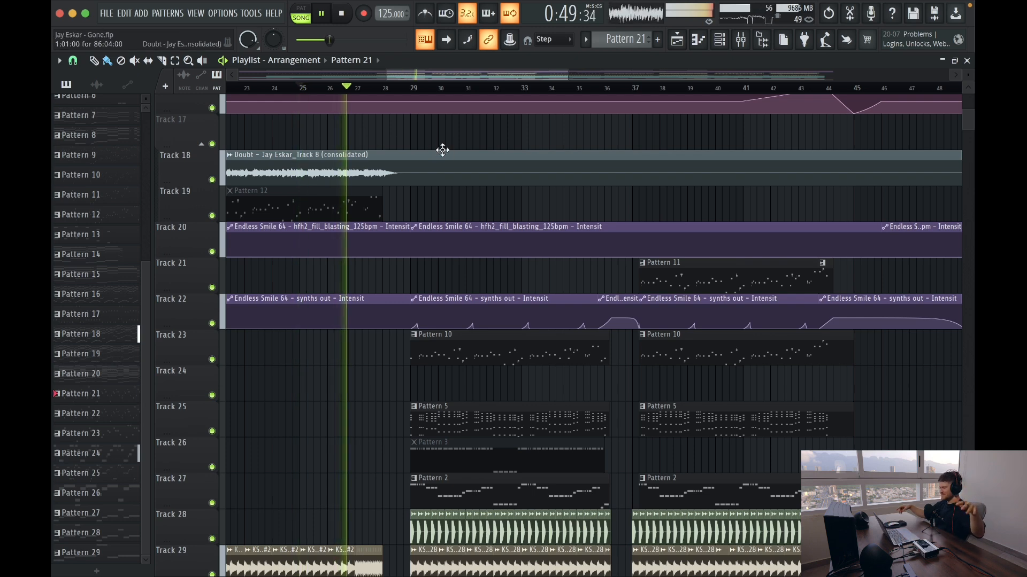
Play through the drop at bar 29, then mute its Pattern 5 and Pattern 2 clips and enable Pattern 3.
scroll(443, 150, "down", 6)
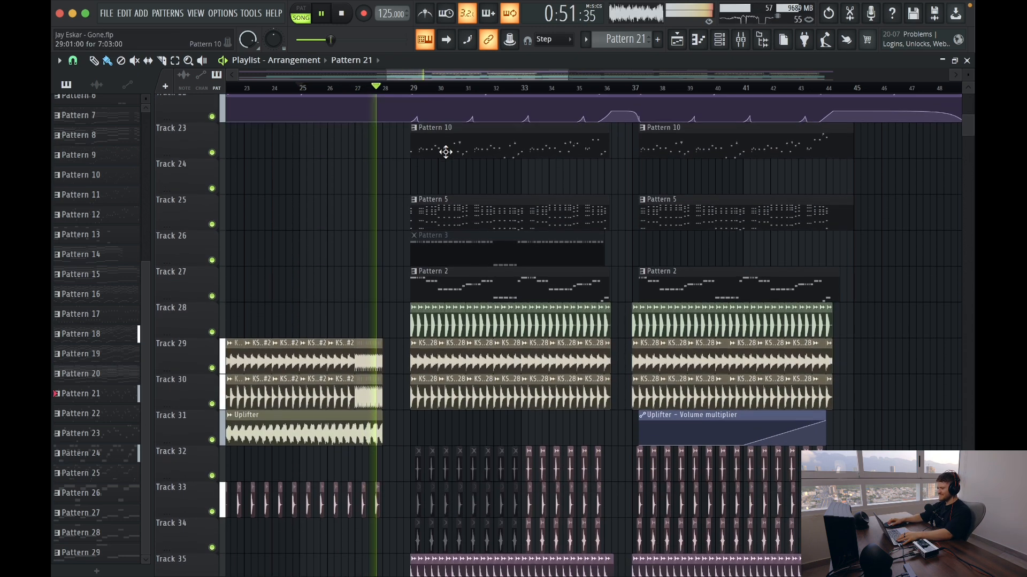
scroll(450, 155, "up", 1)
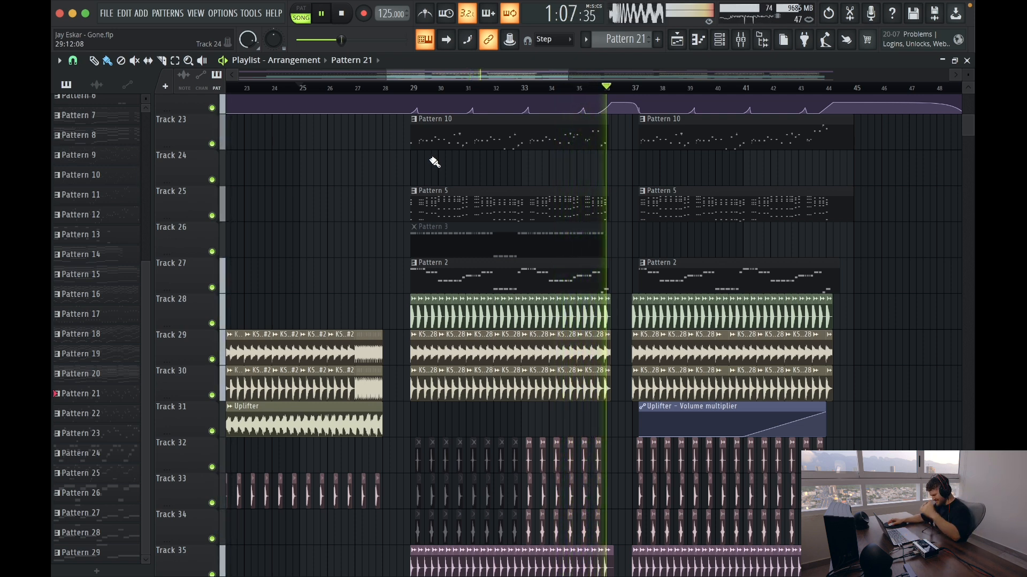
left_click(434, 162)
key("space")
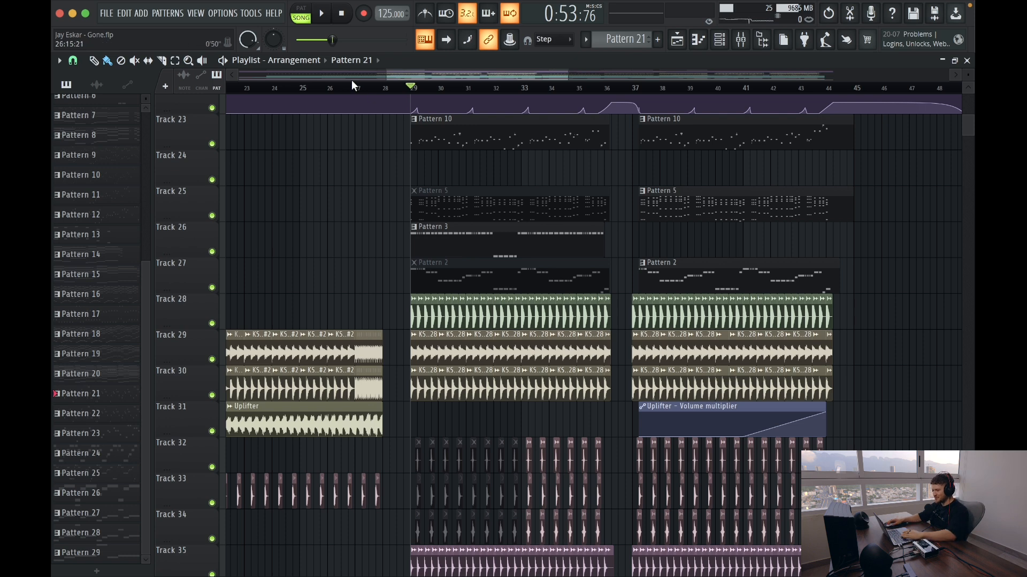
Play the drop from bar 27 with Pattern 3 in place of Patterns 5 and 2, then stop playback.
scroll(355, 86, "left", 1)
left_click(367, 88)
key("space")
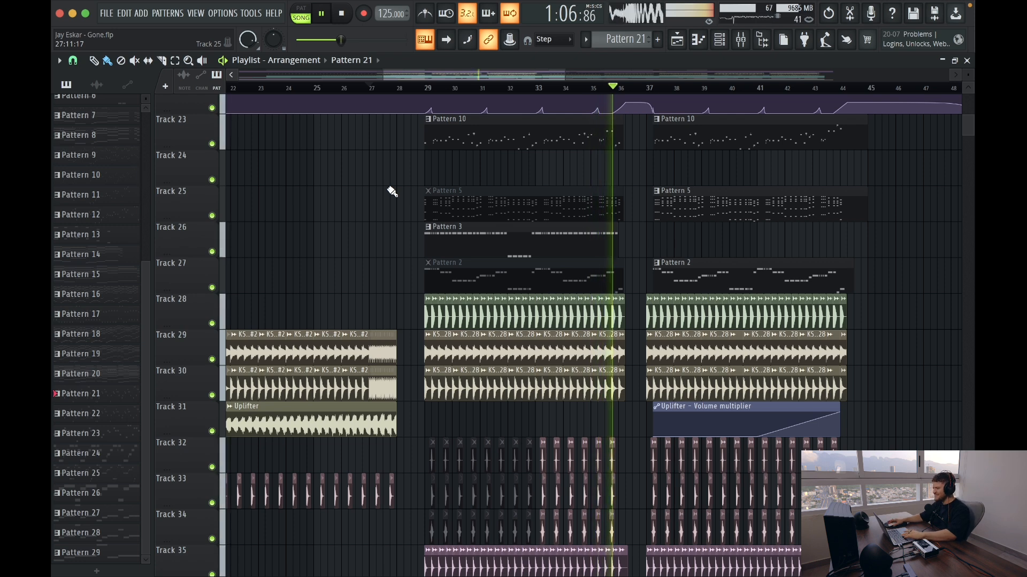
key("space")
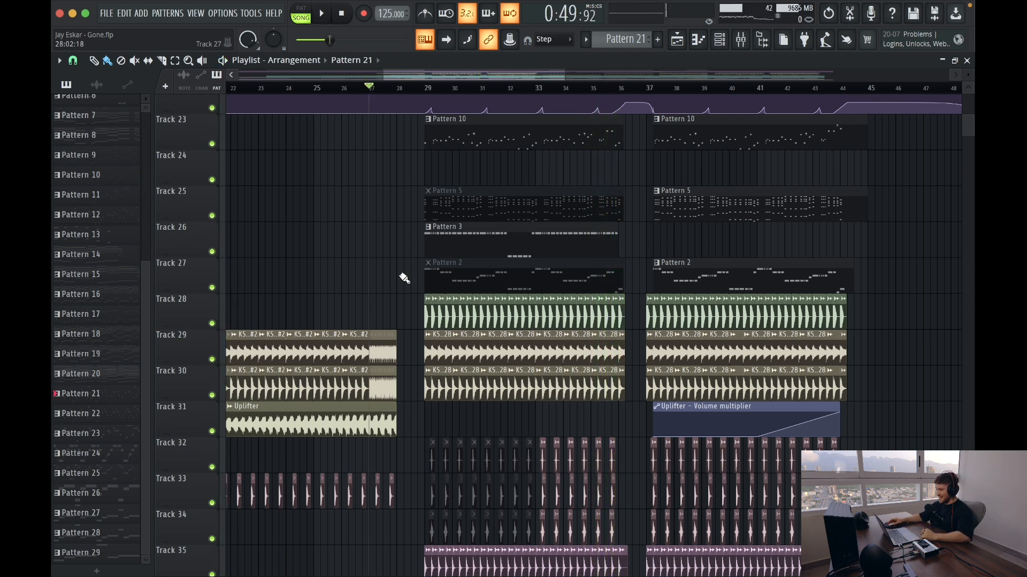
Solo Track 27 and open its Pattern 2 clip at bar 29 in the piano roll for BASSES.
scroll(401, 274, "up", 3)
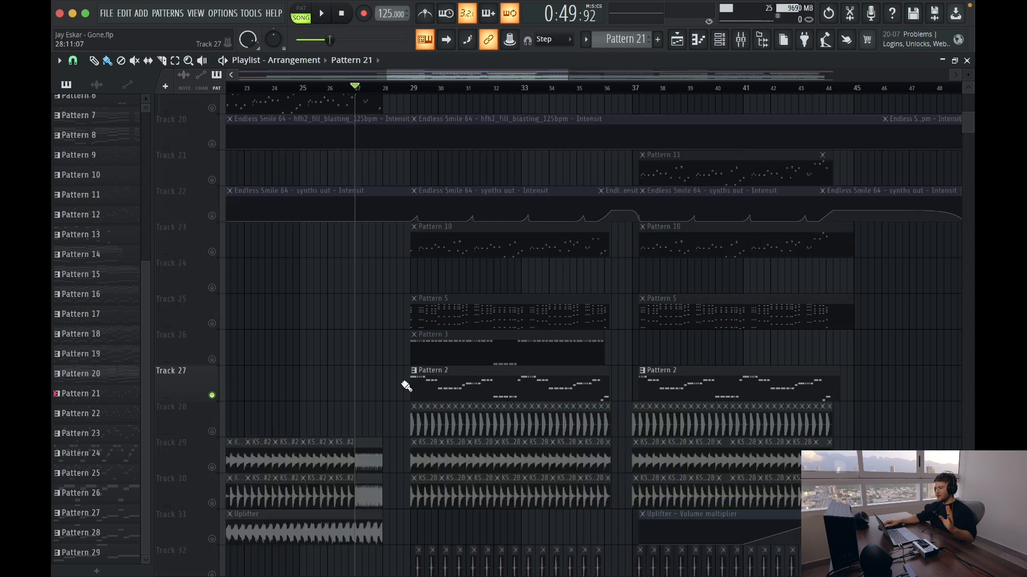
double_click(432, 388)
scroll(333, 317, "down", 7)
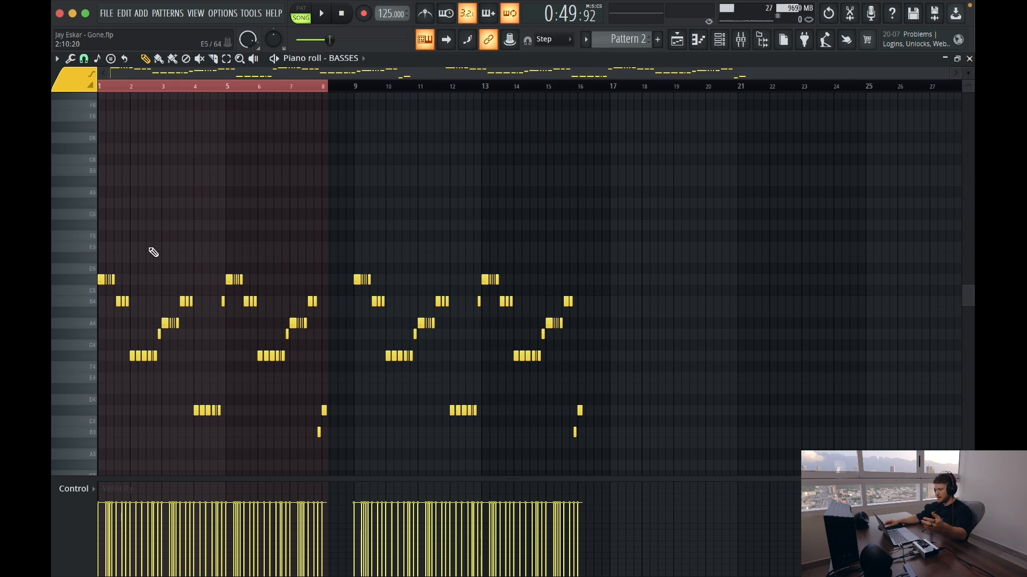
scroll(140, 235, "up", 6)
Play Pattern 2 on its own in pattern mode and inspect its bass notes.
key("l")
key("space")
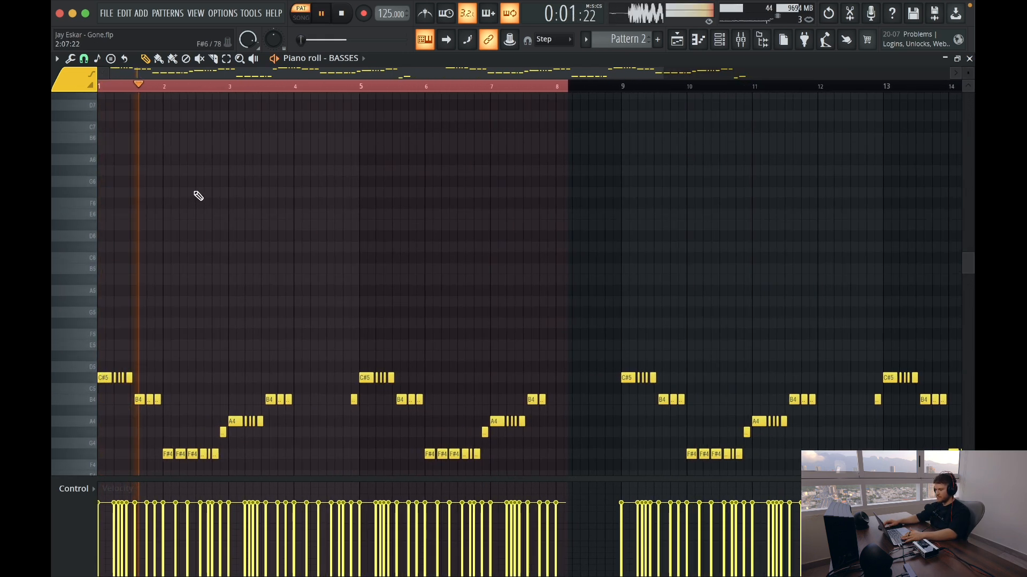
scroll(237, 257, "down", 2)
scroll(237, 257, "down", 1)
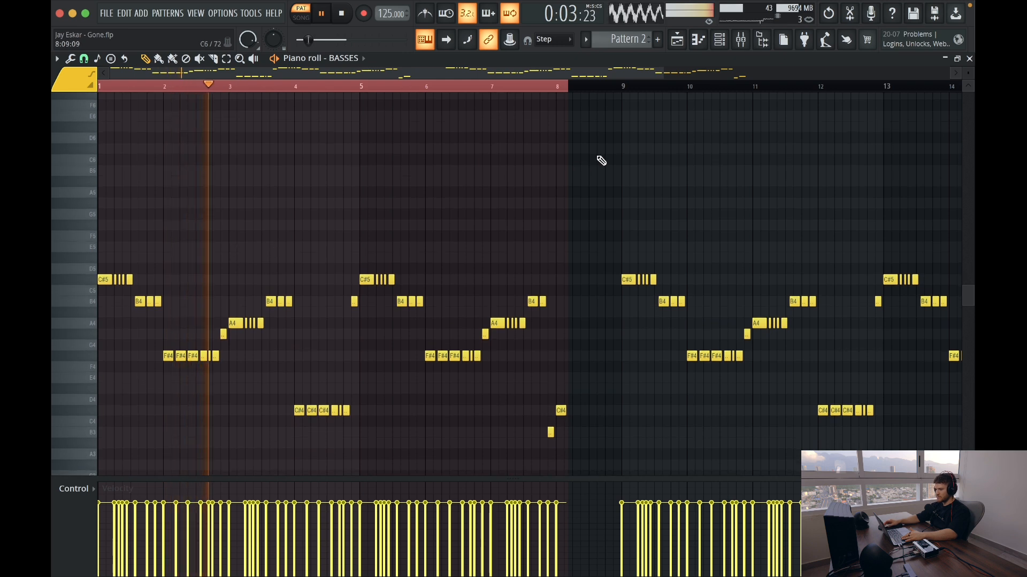
Bypass Kickstart and ShaperBox2 on the Serum mixer insert, then stop playback.
key("F9")
scroll(455, 242, "left", 6)
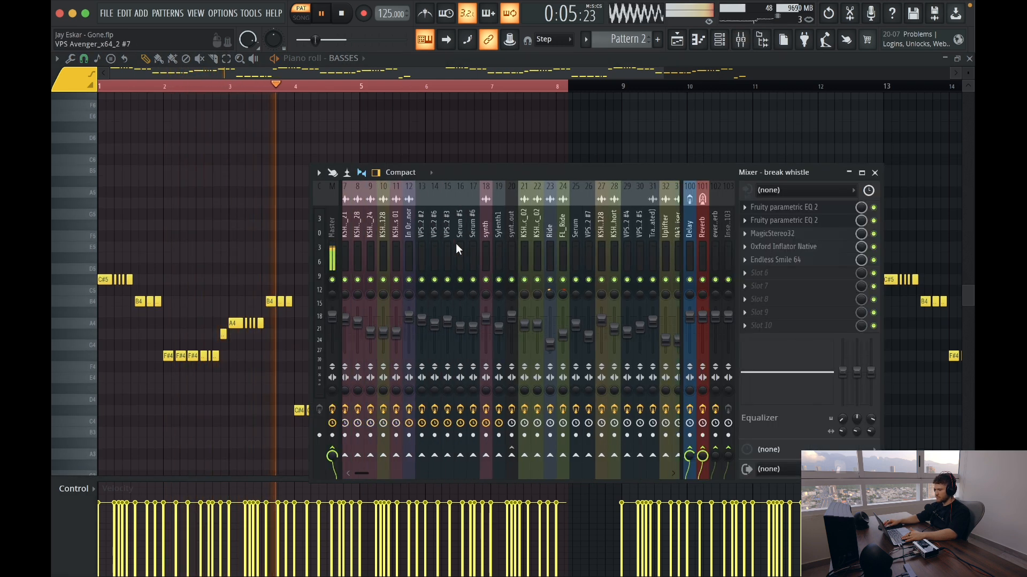
left_click(375, 229)
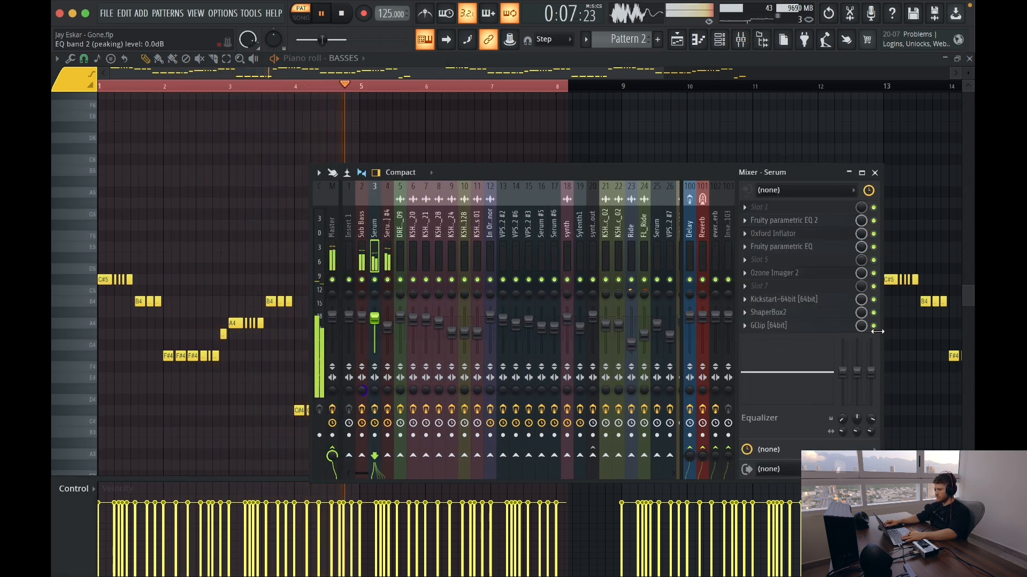
left_click(874, 312)
key("space")
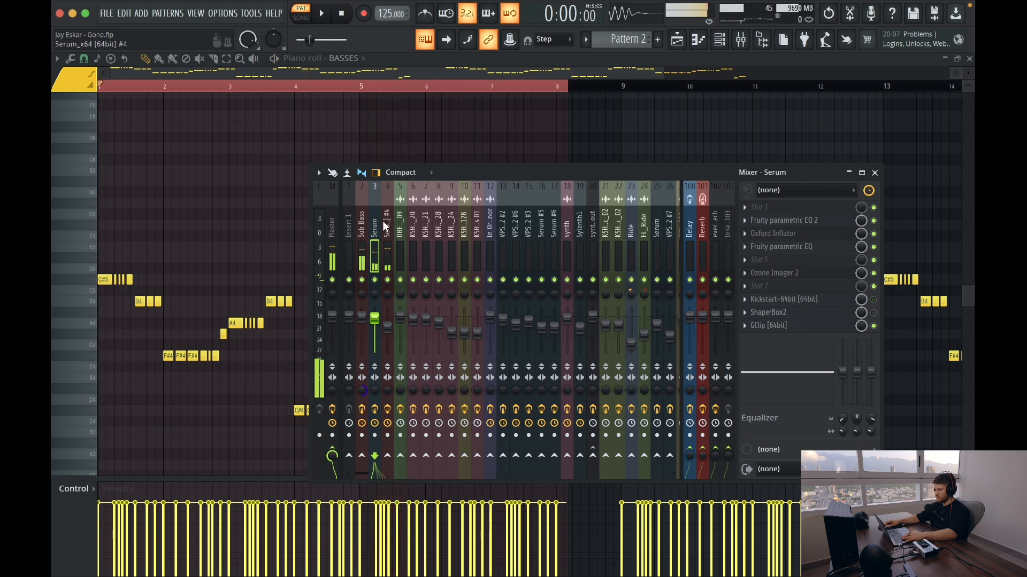
Bypass Kickstart 2 on the Sub Bass insert and replay the bass pattern from the start.
key("Right")
left_click(362, 217)
key("space")
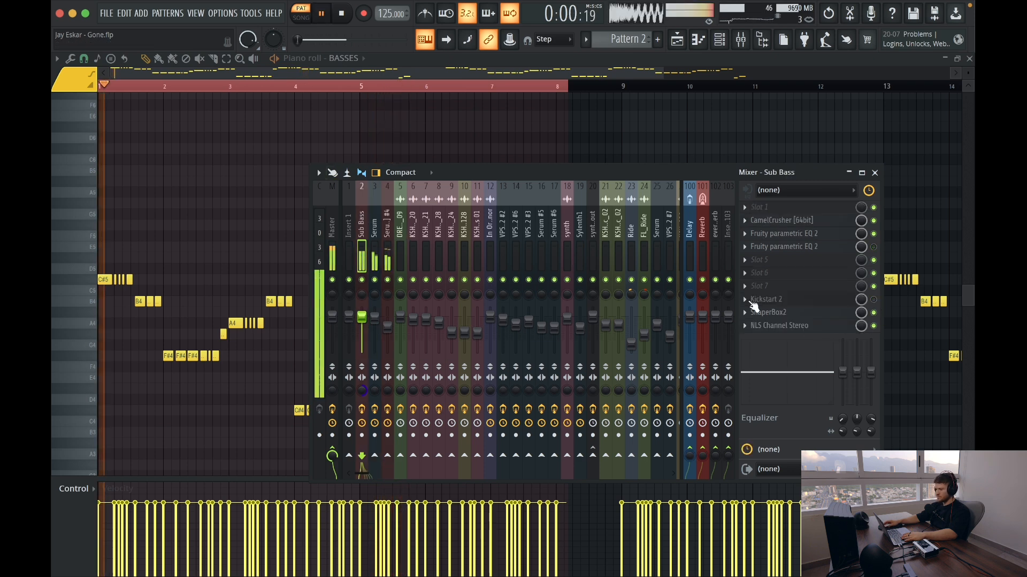
key("F9")
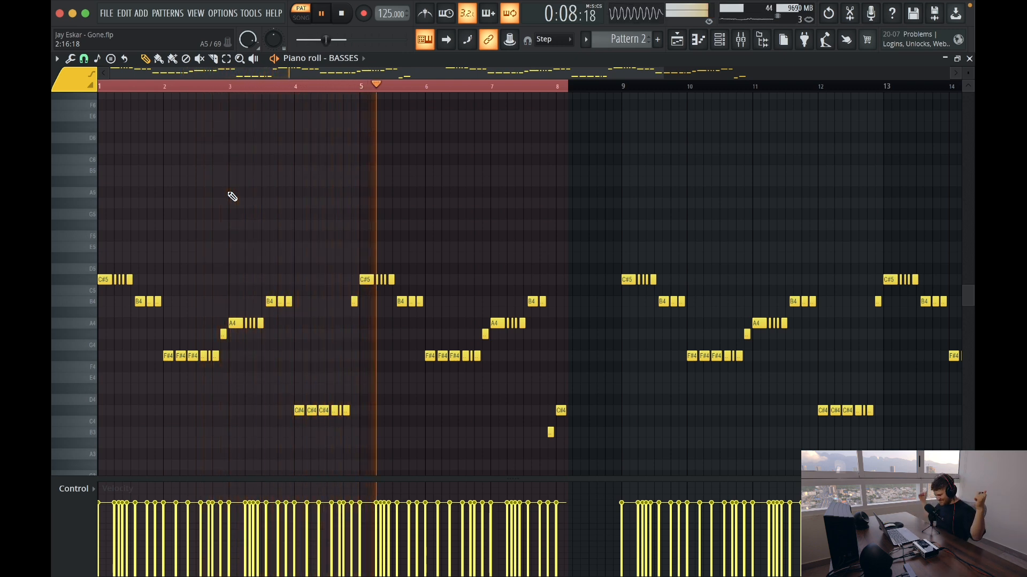
key("space")
key("space")
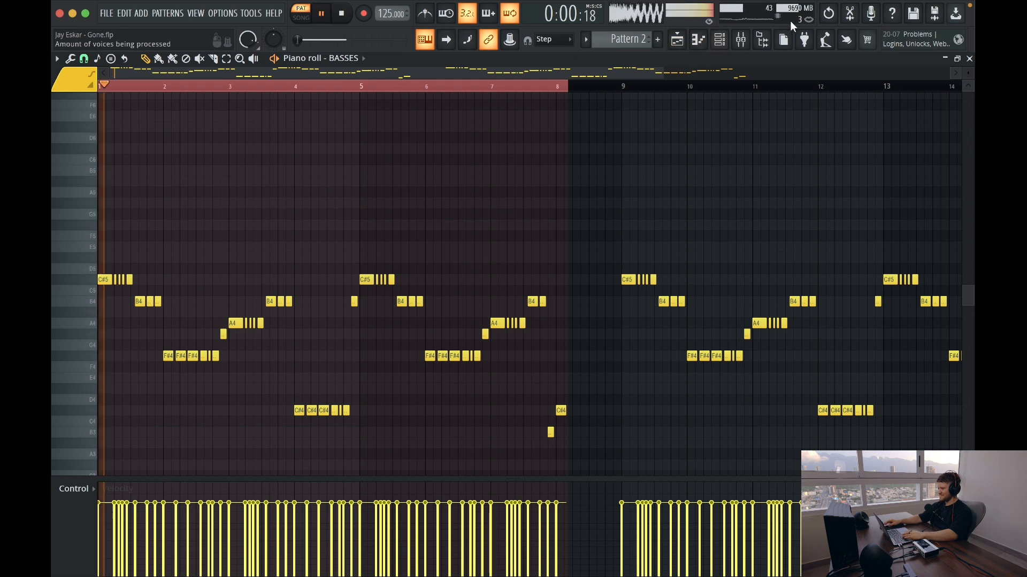
Re-enable Kickstart 2 on the Sub Bass insert and play the basses with the Serum insert muted.
left_click(741, 39)
key("space")
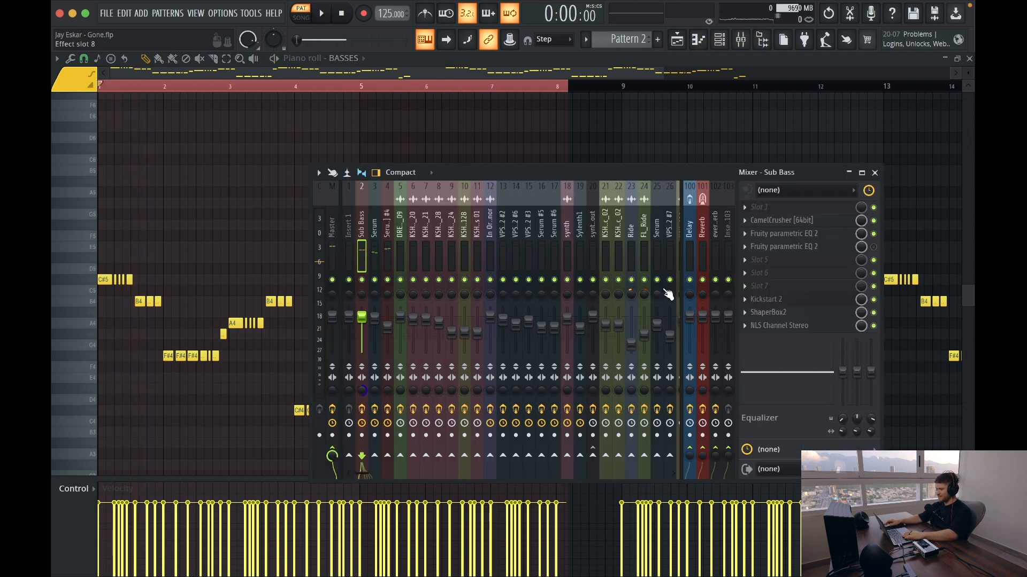
left_click(379, 234)
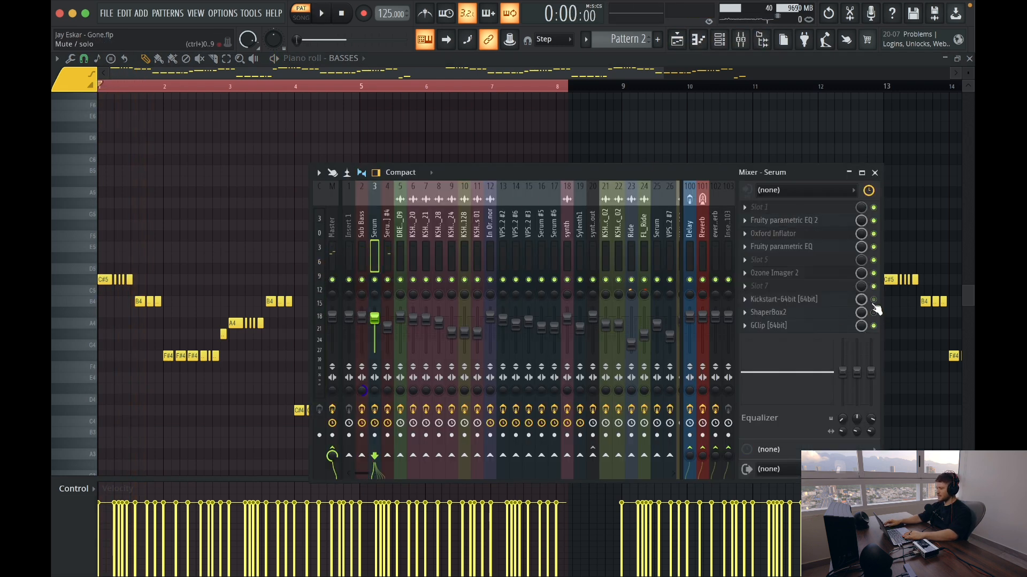
left_click(390, 283)
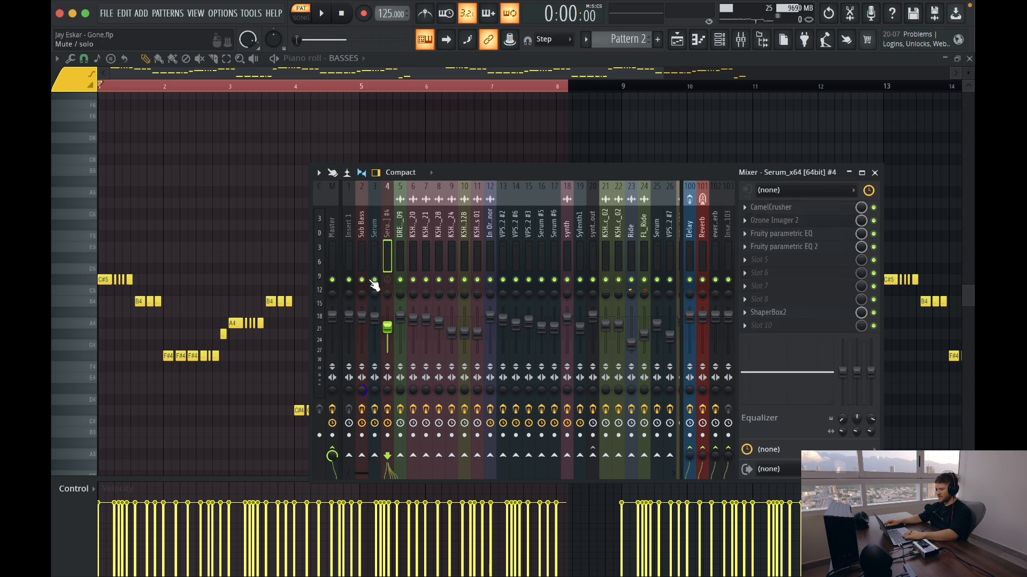
key("space")
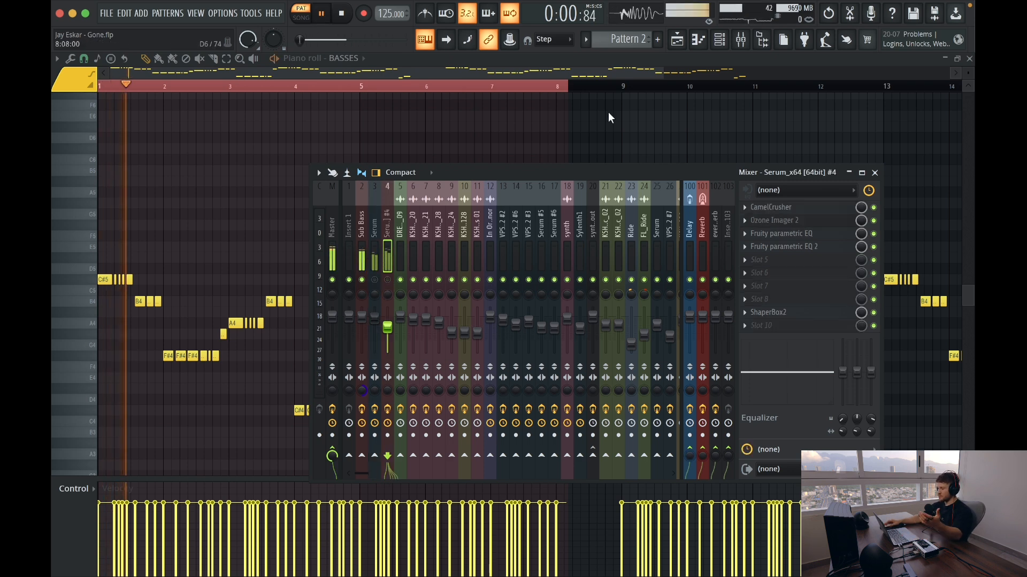
Show the channel rack and open the Serum #2 bass instrument during playback.
left_click(700, 43)
left_click(718, 40)
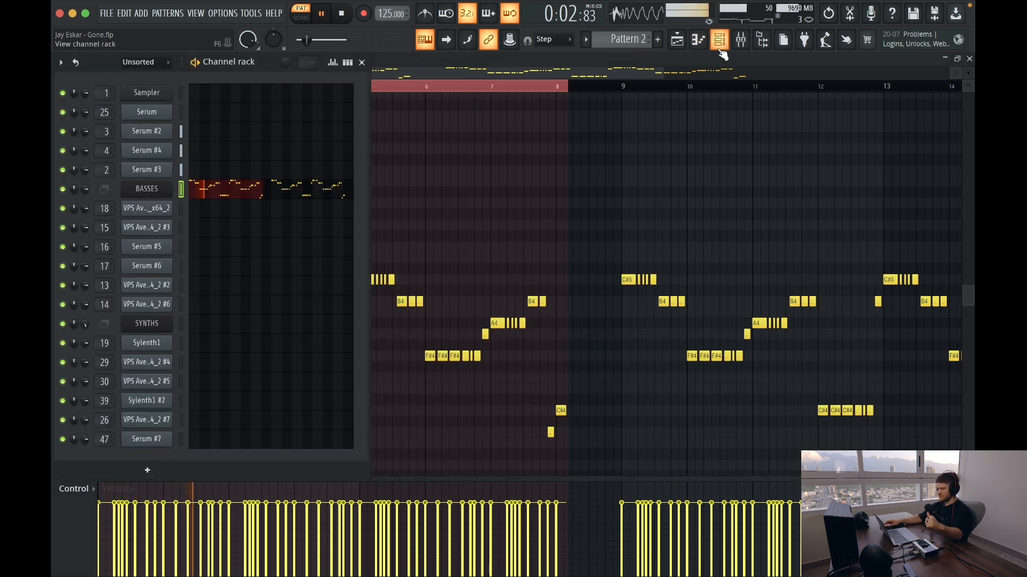
left_click(171, 134)
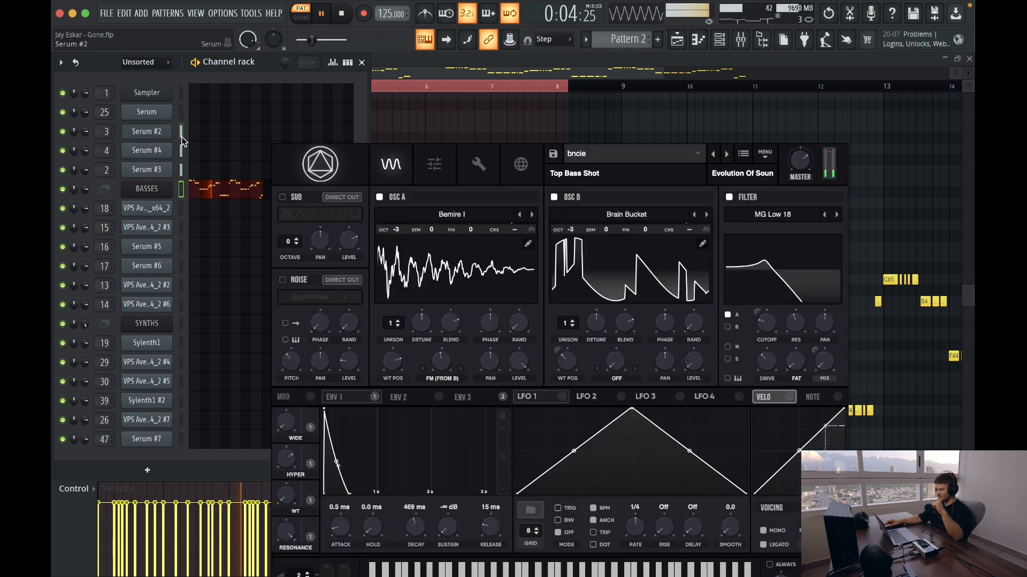
Open the Serum #3 sub bass instrument, stop playback and look through its preset folders without changing the SUB ACTUAL preset.
left_click(166, 172)
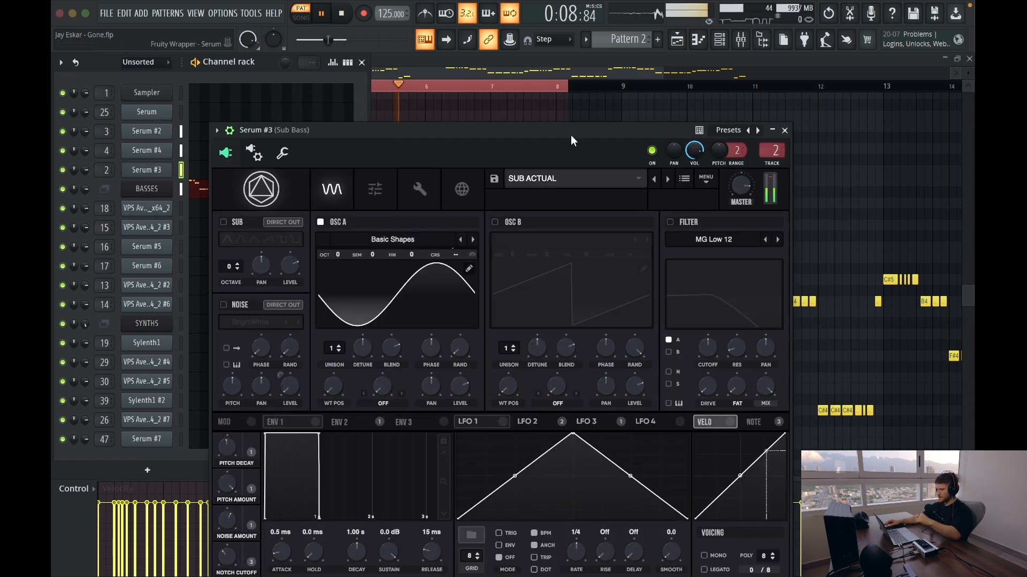
left_click_drag(627, 107, 602, 105)
key("space")
left_click_drag(478, 102, 483, 48)
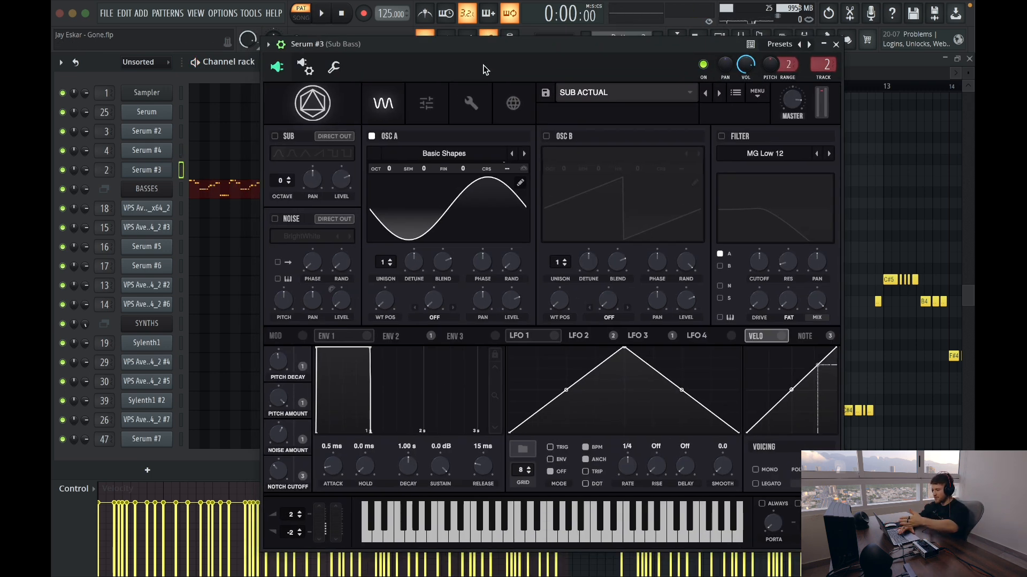
left_click(588, 96)
mouse_move(642, 154)
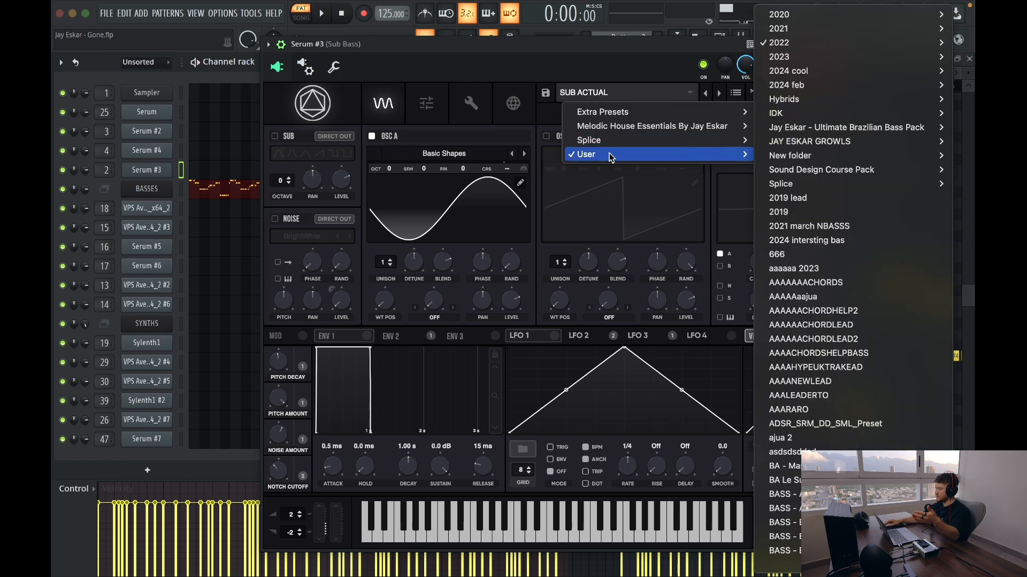
left_click(650, 50)
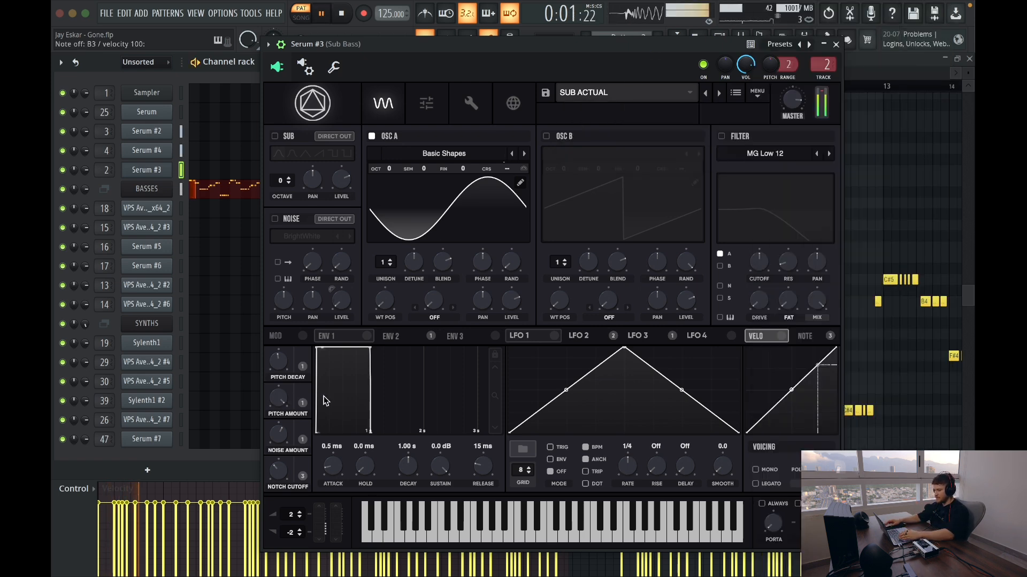
Play the bass pattern while inspecting the Serum #3 macros and envelopes, close the instrument and stop playback.
key("space")
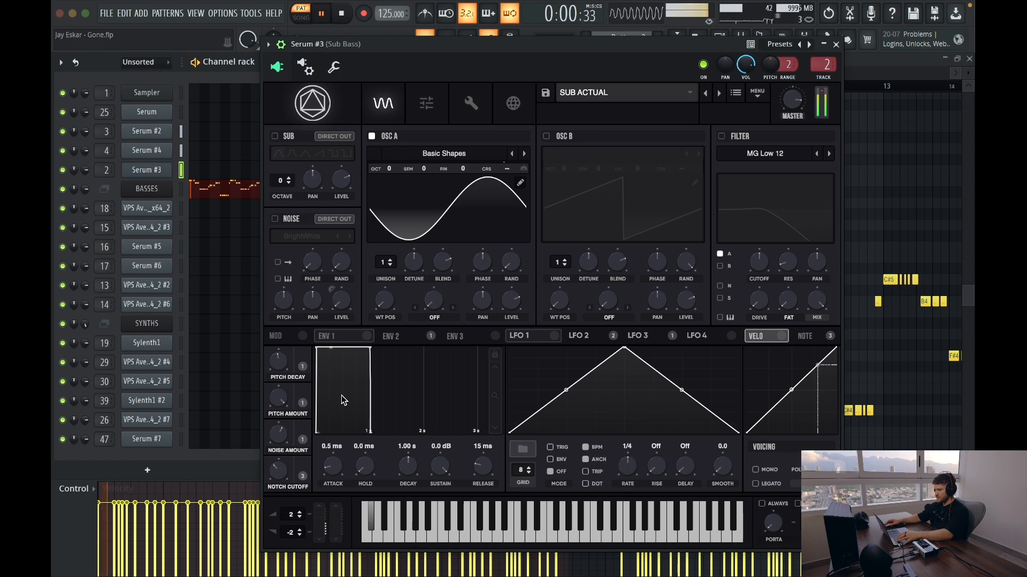
left_click_drag(287, 398, 285, 470)
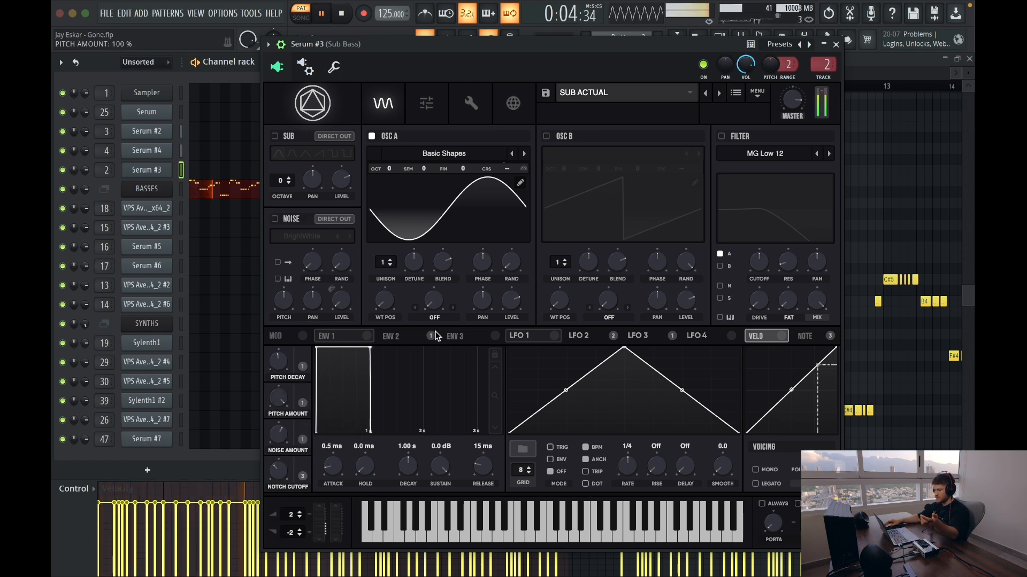
left_click(836, 45)
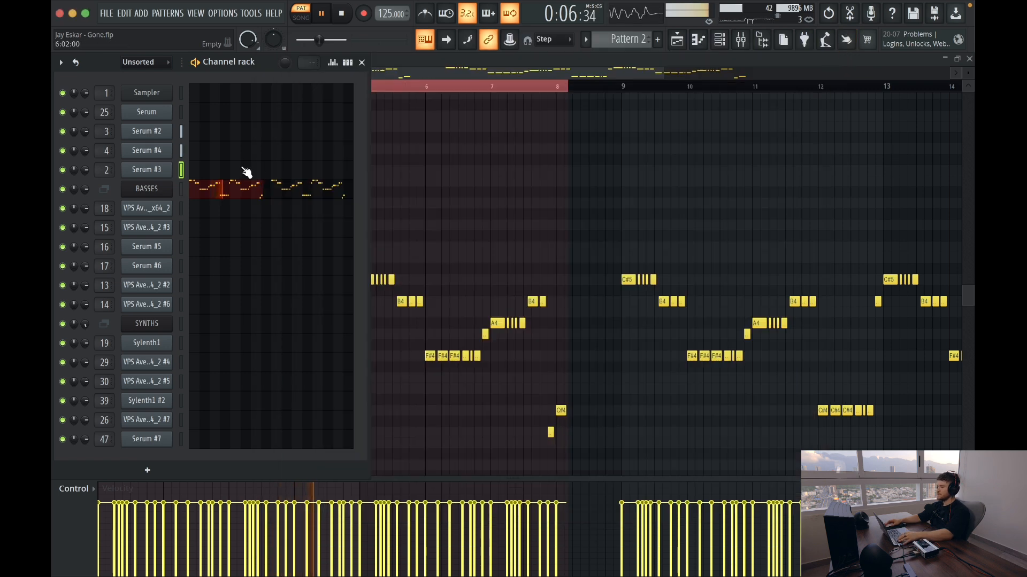
key("space")
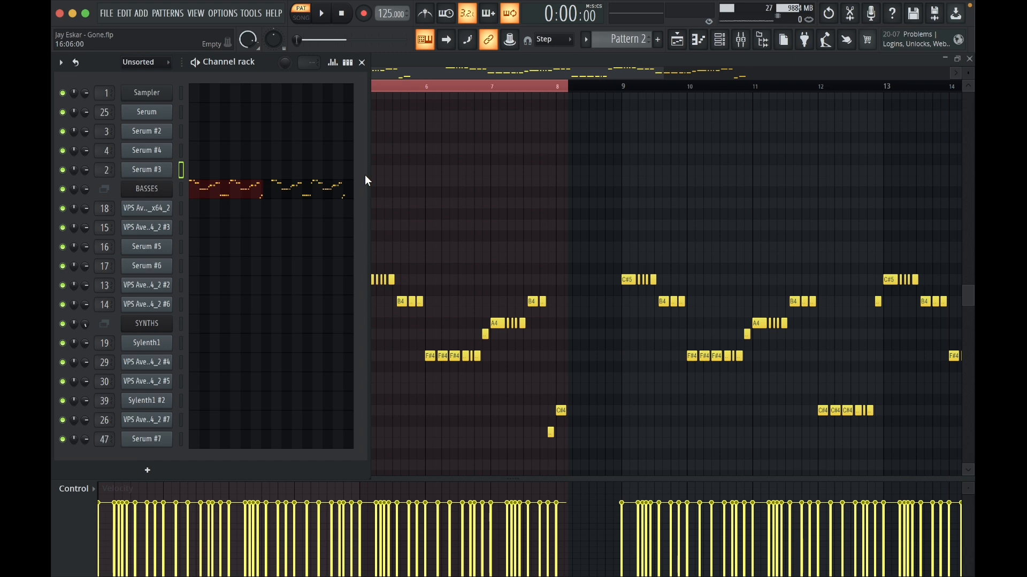
Glance at the Serum #4 instrument, mute the Serum #2 and Serum #4 channels and play the sub bass alone.
left_click(159, 155)
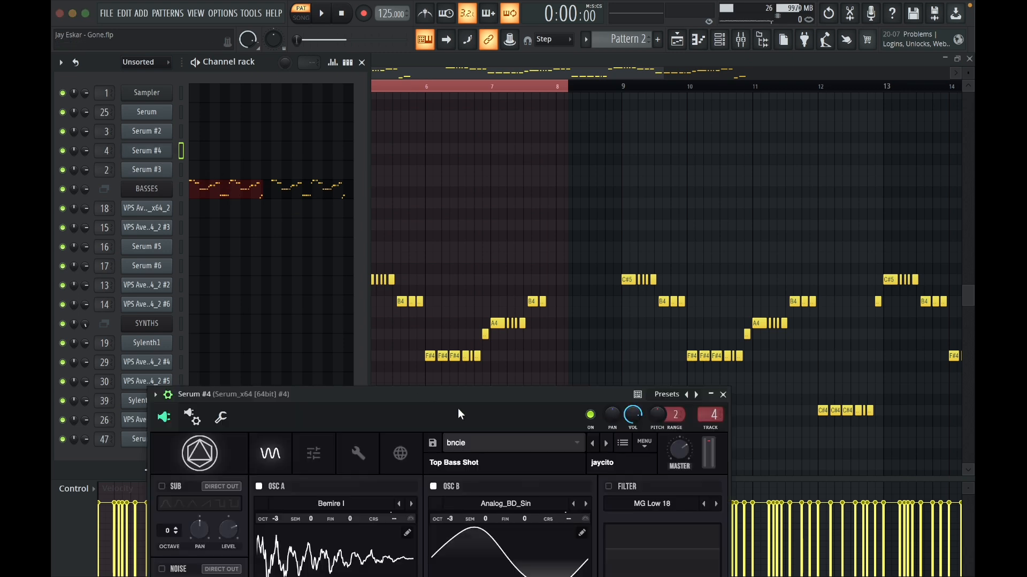
key("Escape")
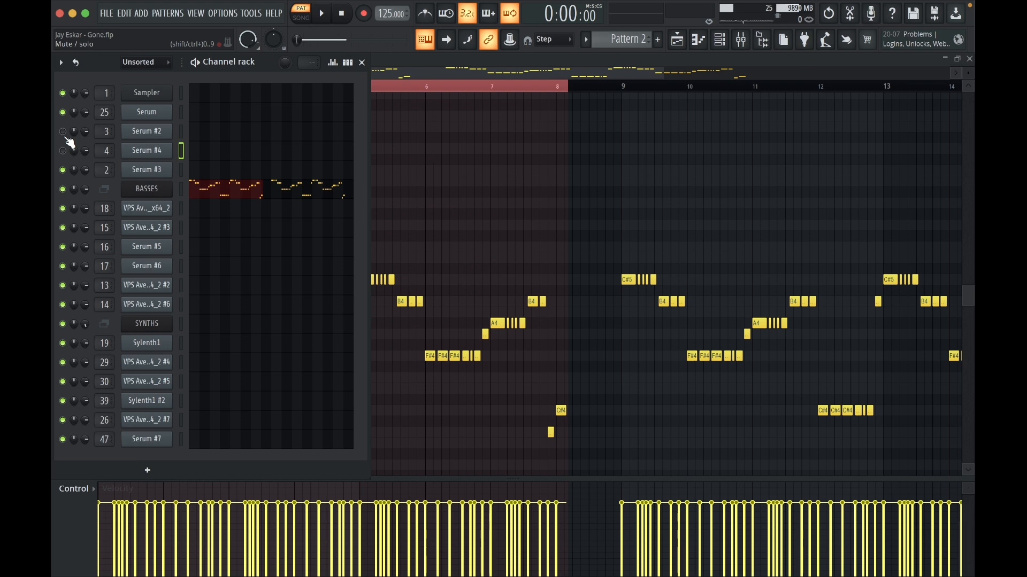
key("space")
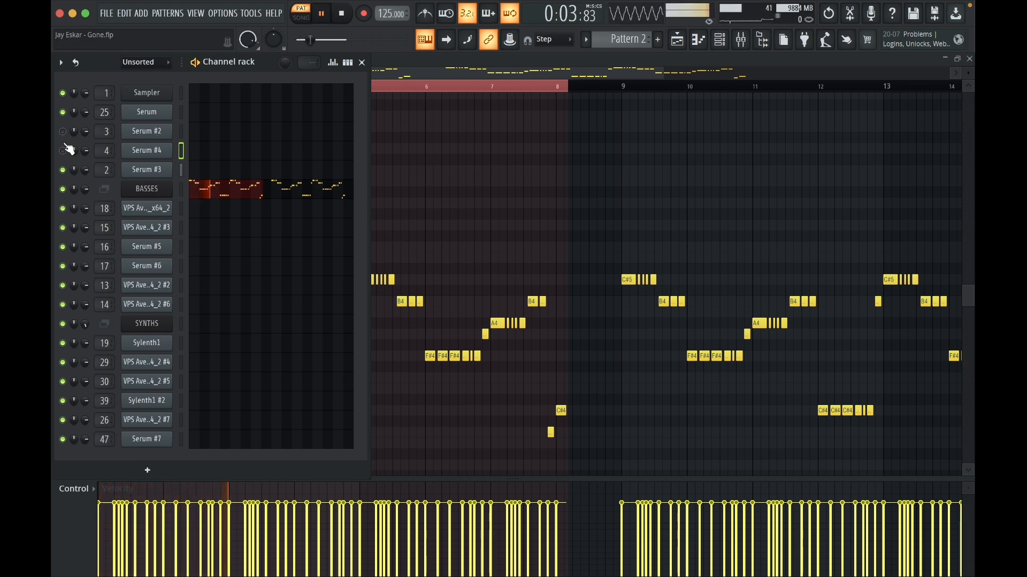
key("space")
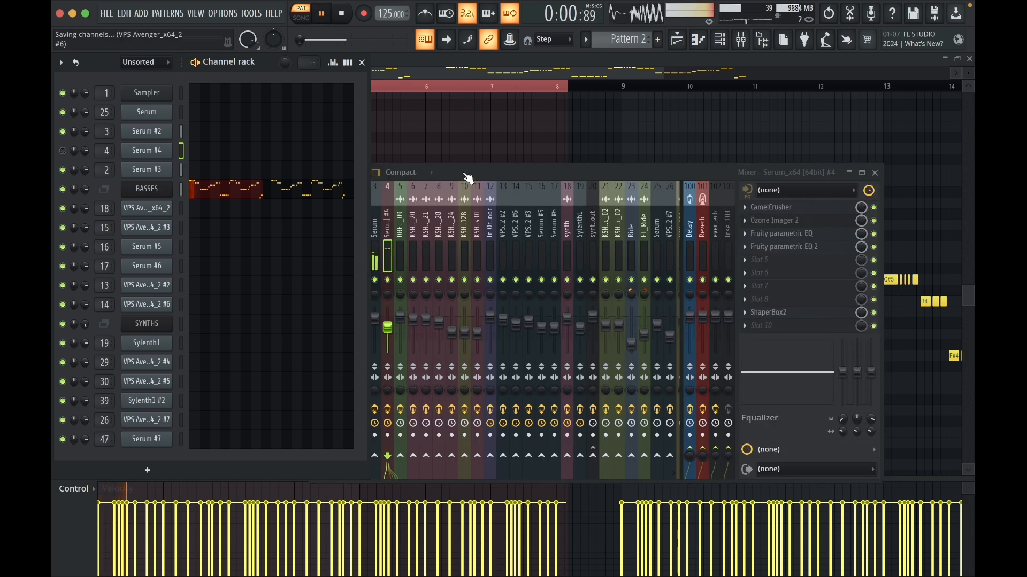
Inspect Fruity parametric EQ 2 on the Serum insert while playing the pattern with Serum #4 muted, and stop playback.
left_click(480, 173)
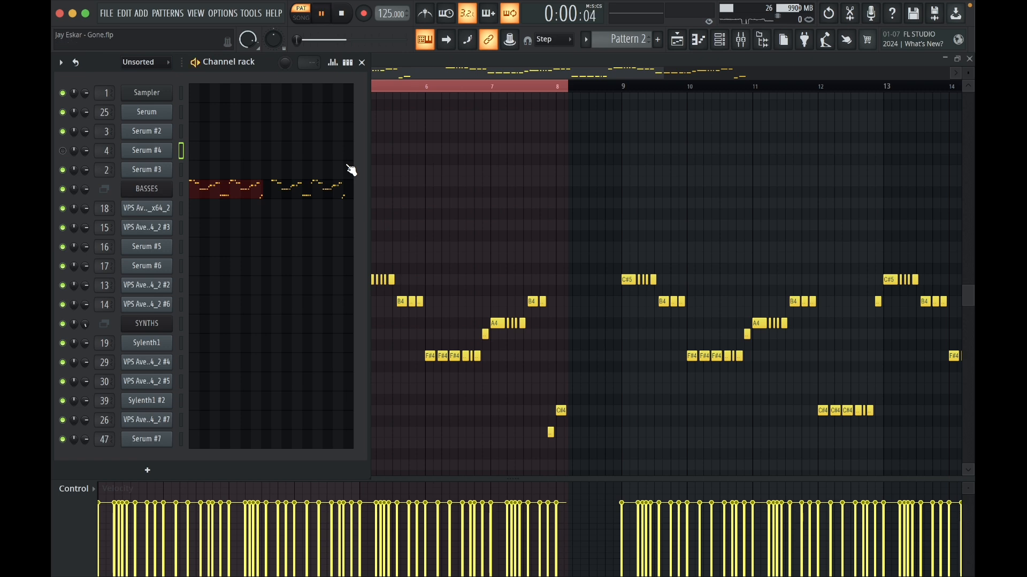
left_click(744, 42)
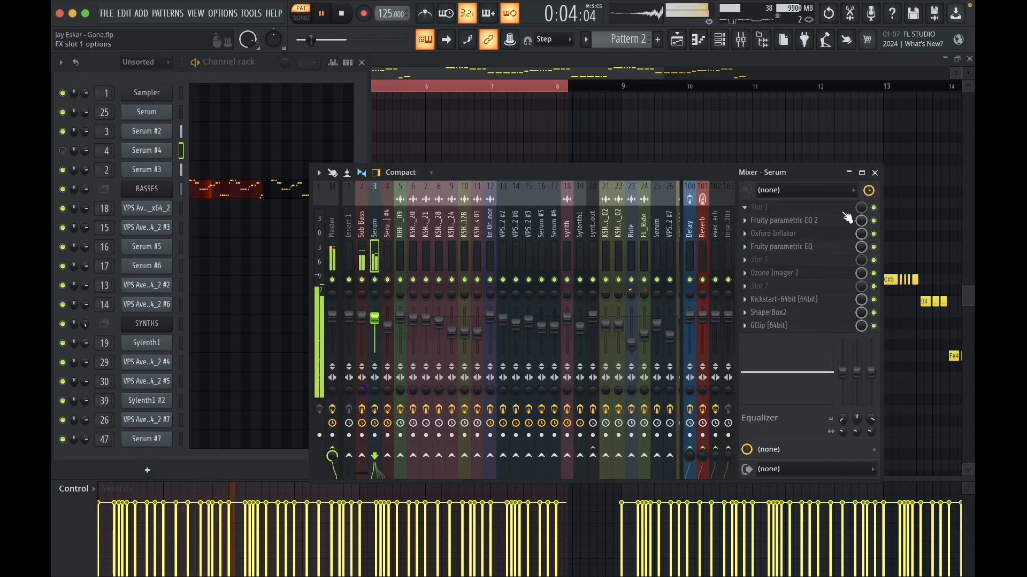
left_click(818, 221)
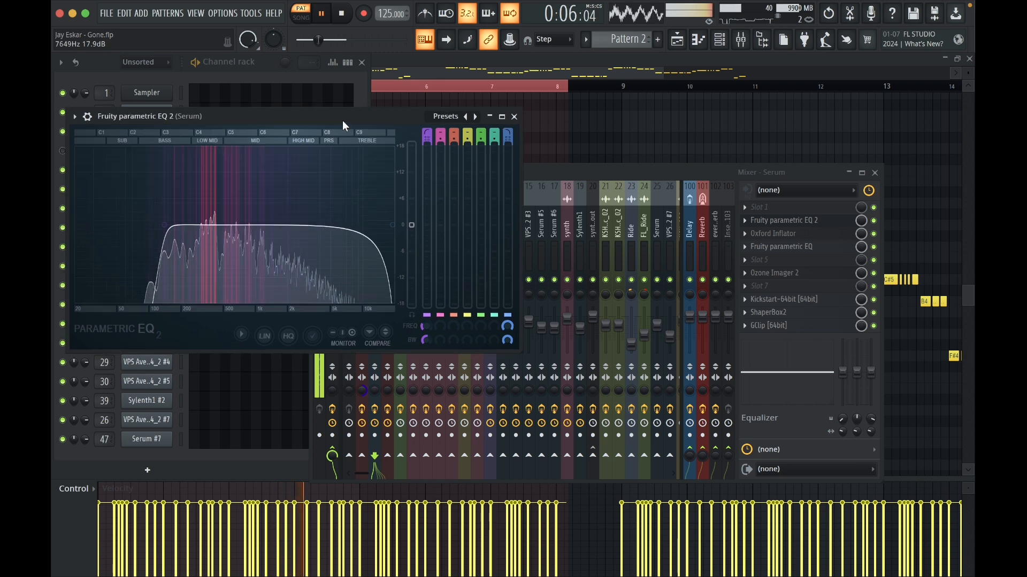
left_click_drag(344, 125, 627, 141)
key("space")
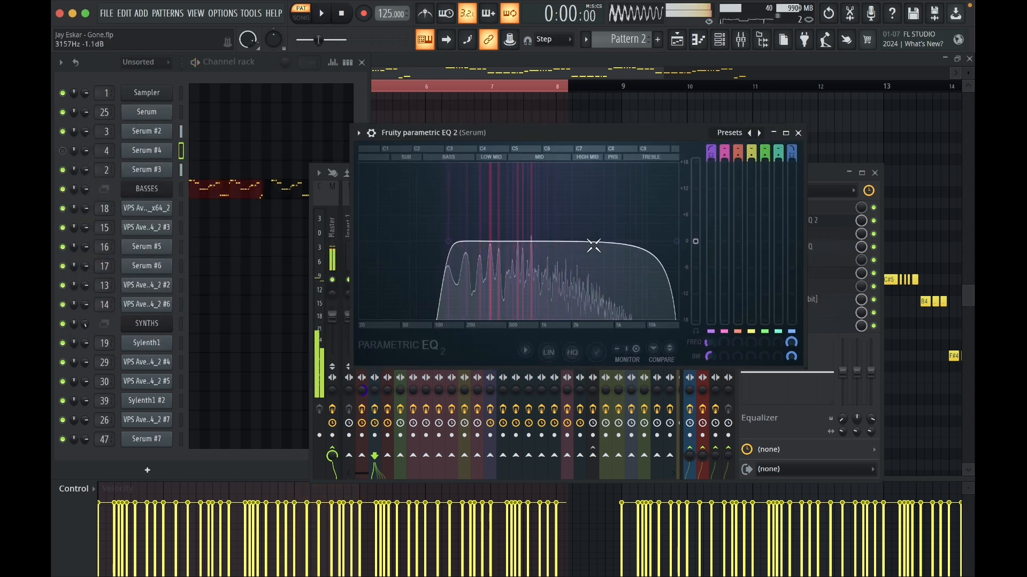
Unmute the Serum #4 channel, close the EQ window and play all bass layers together.
left_click(63, 152)
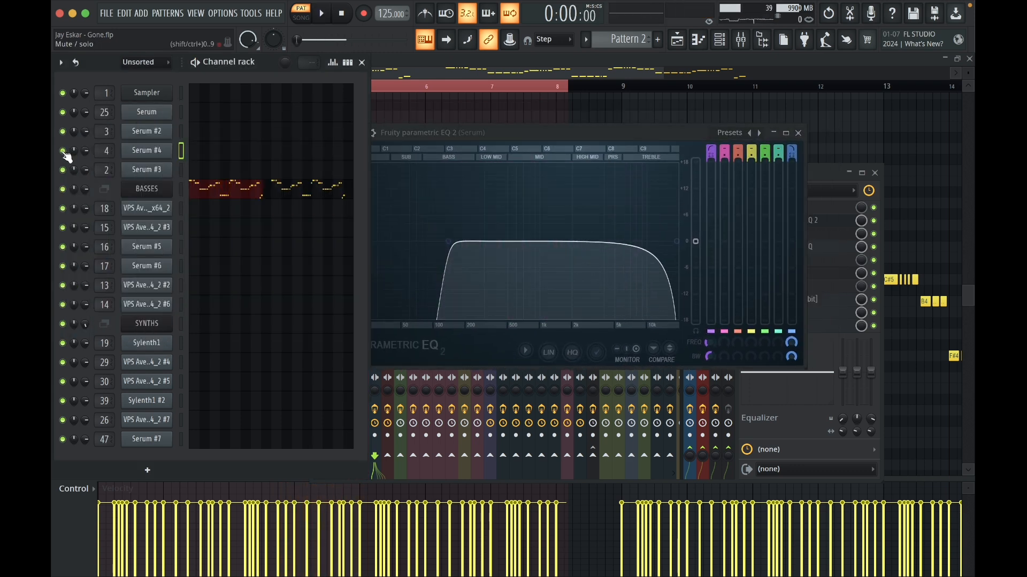
key("Escape")
left_click(455, 169)
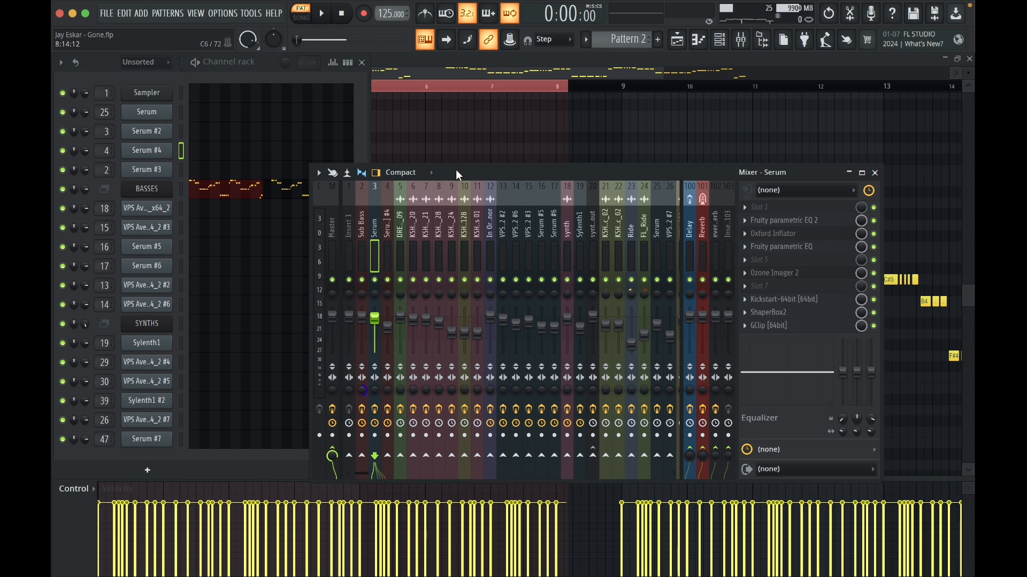
key("space")
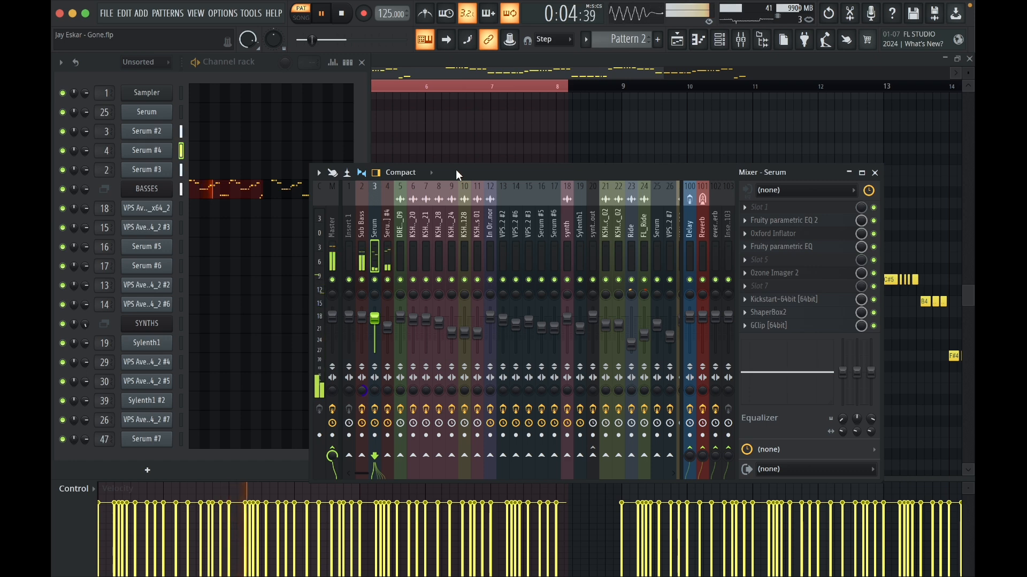
Compare the effects on the Serum and Serum #4 inserts, toggling ShaperBox2 off and on during playback before stopping.
left_click(385, 236)
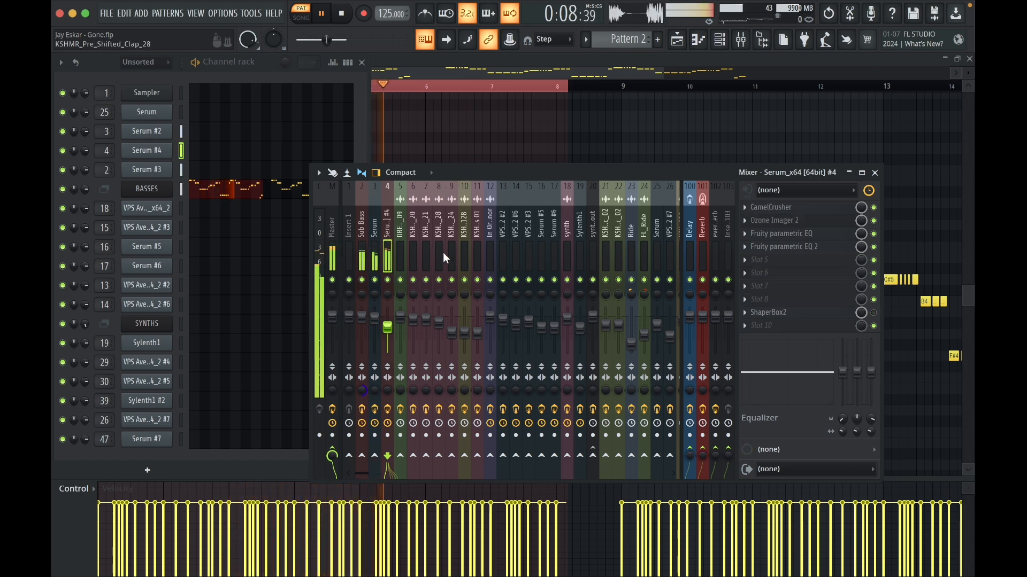
left_click(376, 227)
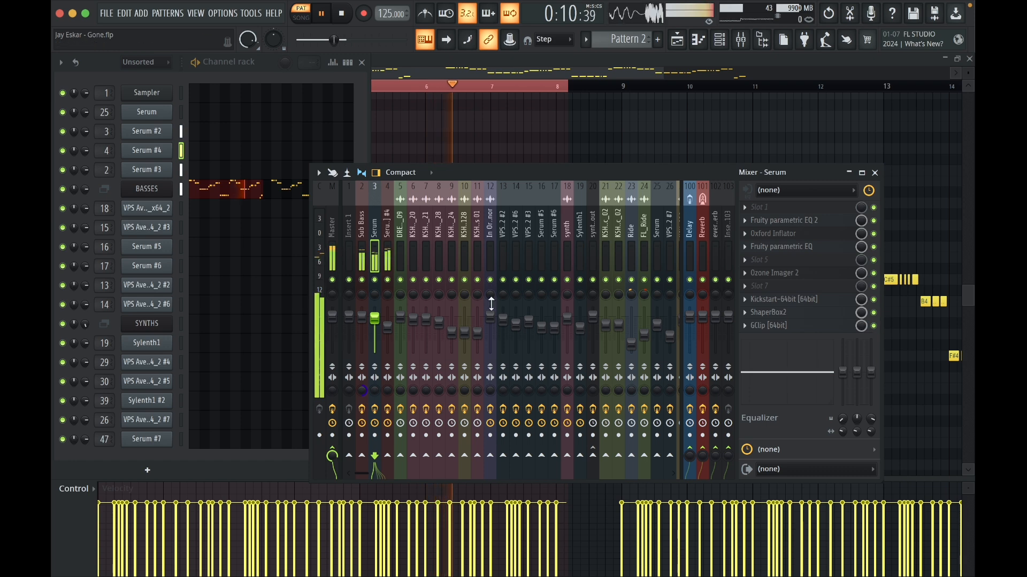
key("Right")
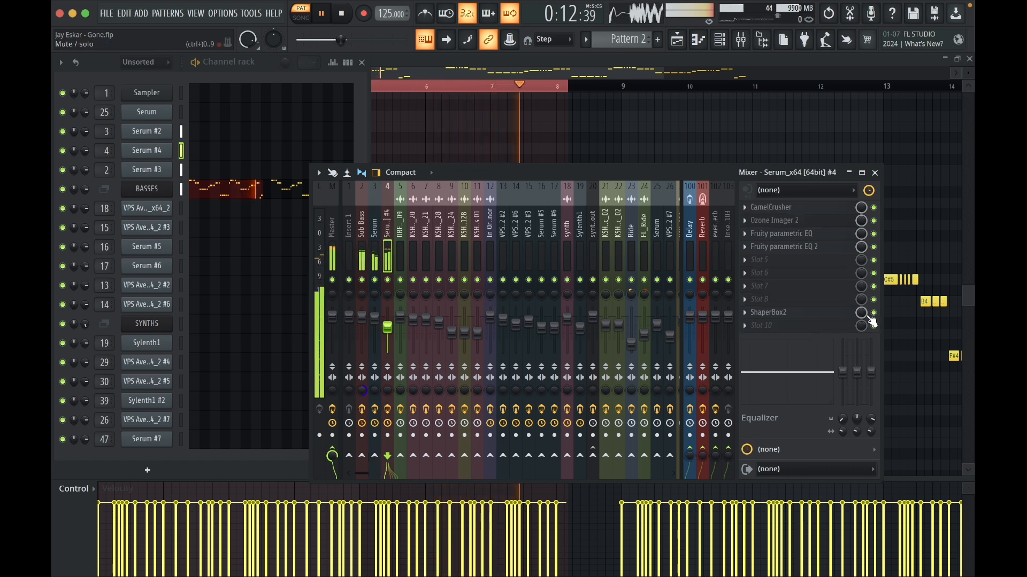
key("space")
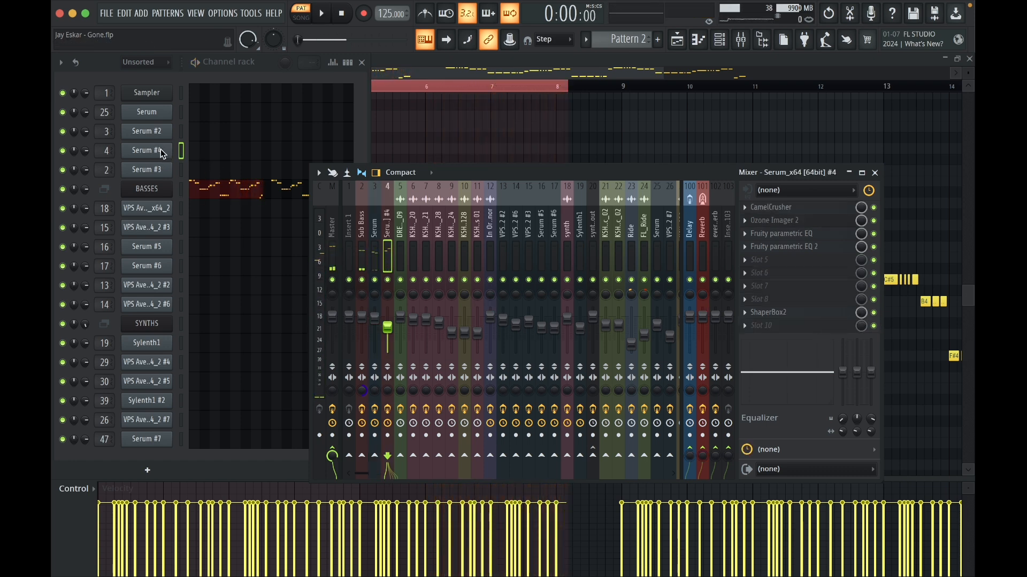
Switch from the Serum #4 to the Serum #2 instrument and turn off its filter while auditioning notes.
left_click(160, 151)
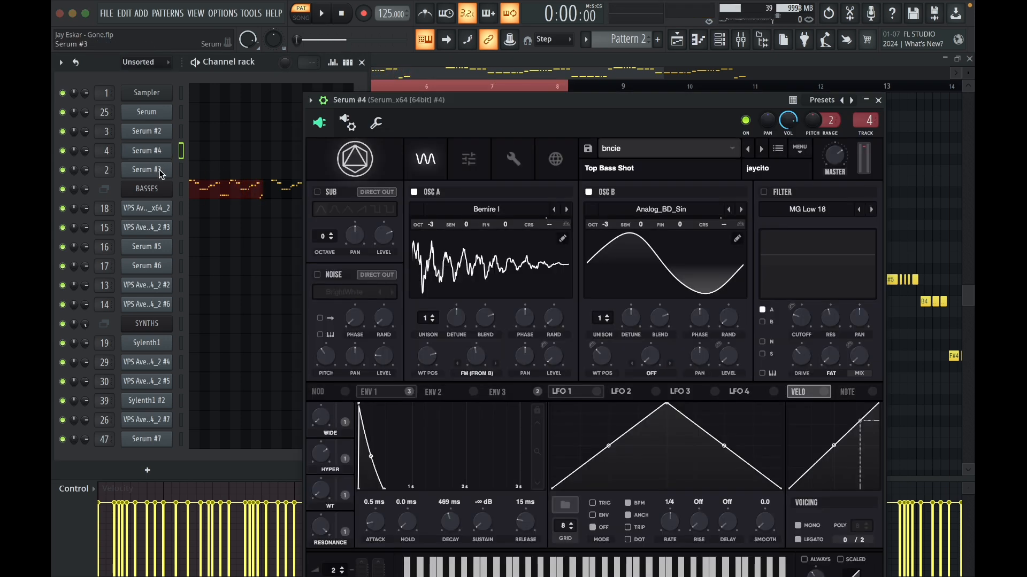
left_click(152, 133)
key("m")
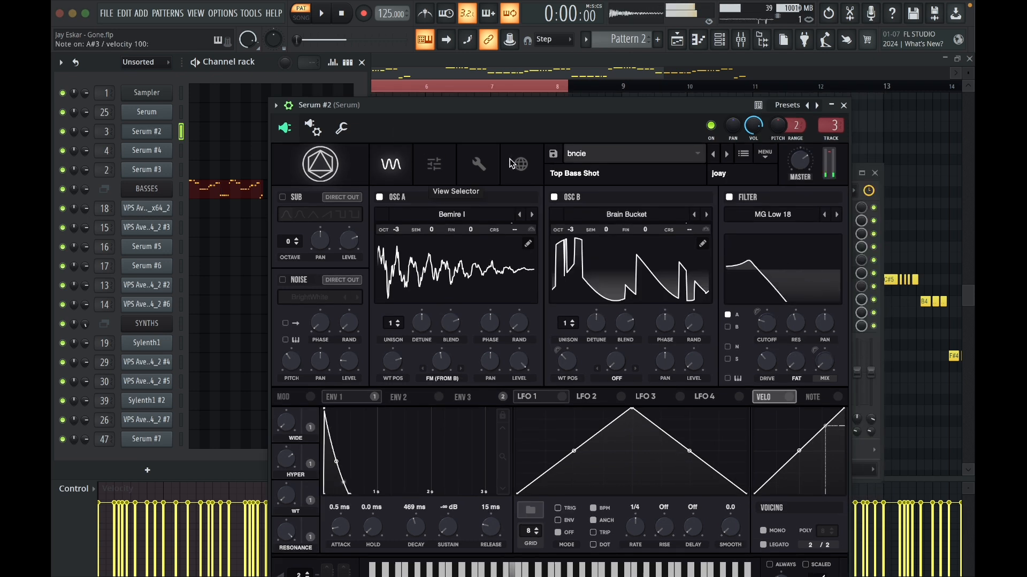
key("m")
left_click(731, 199)
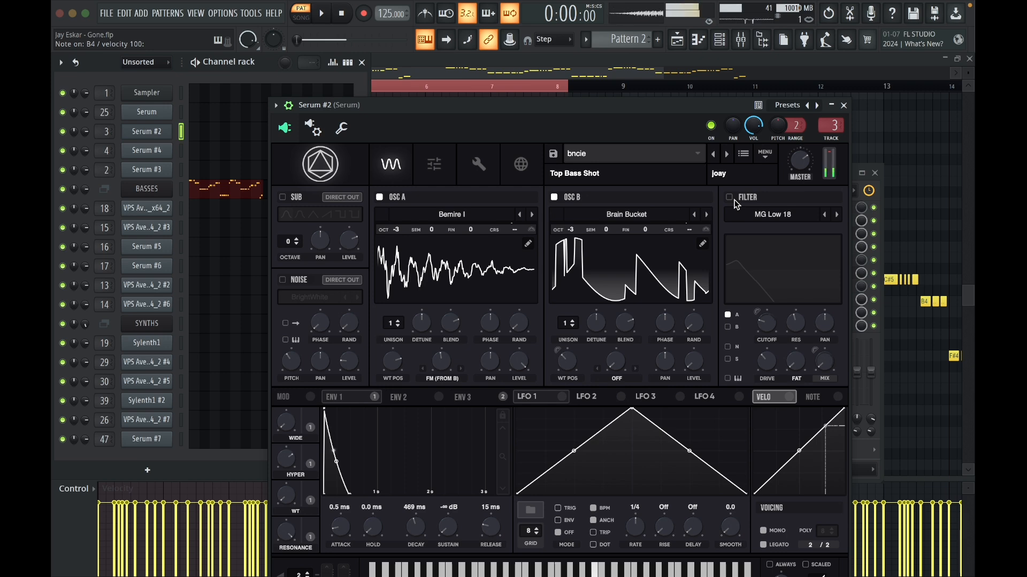
key("m")
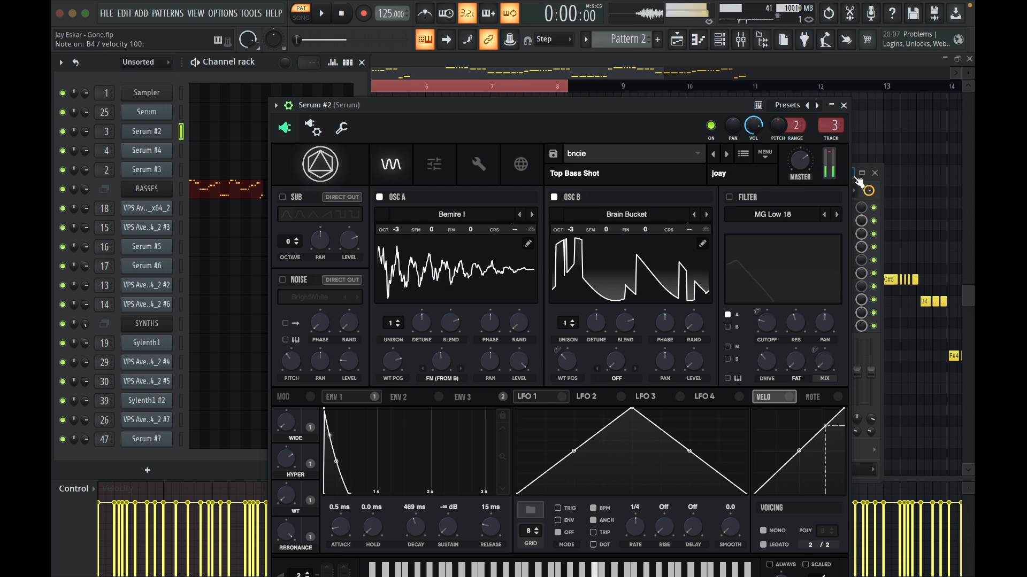
Move the Serum #2 window off the mixer, close it and check the sound with the Serum insert's effects disabled.
left_click(881, 183)
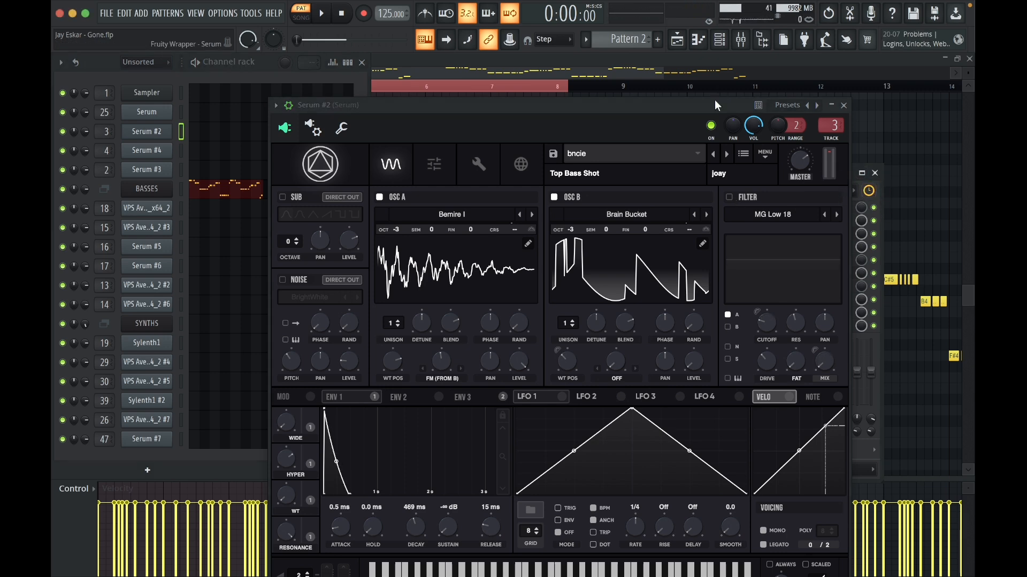
left_click_drag(715, 101, 908, 123)
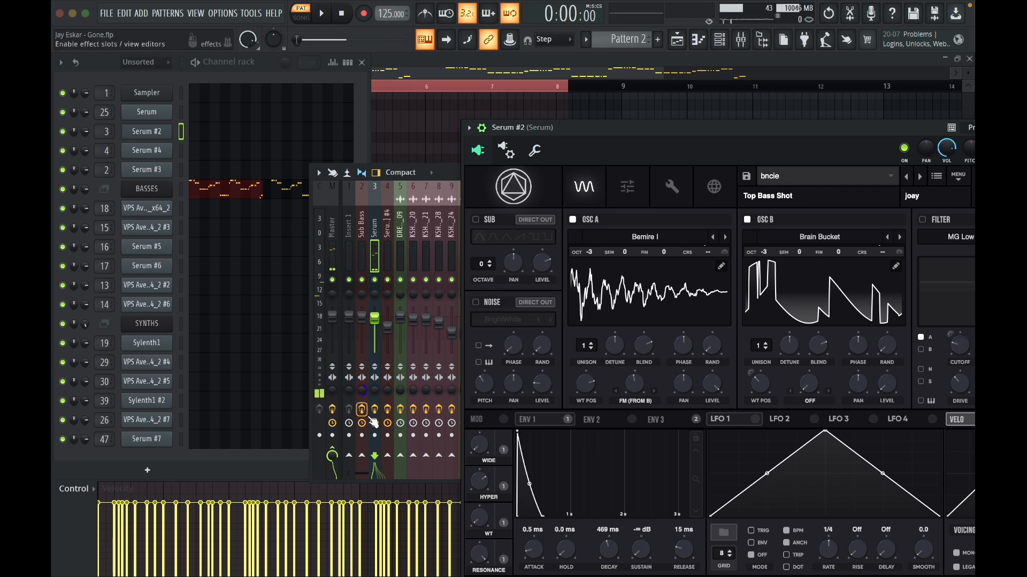
left_click_drag(713, 129, 575, 126)
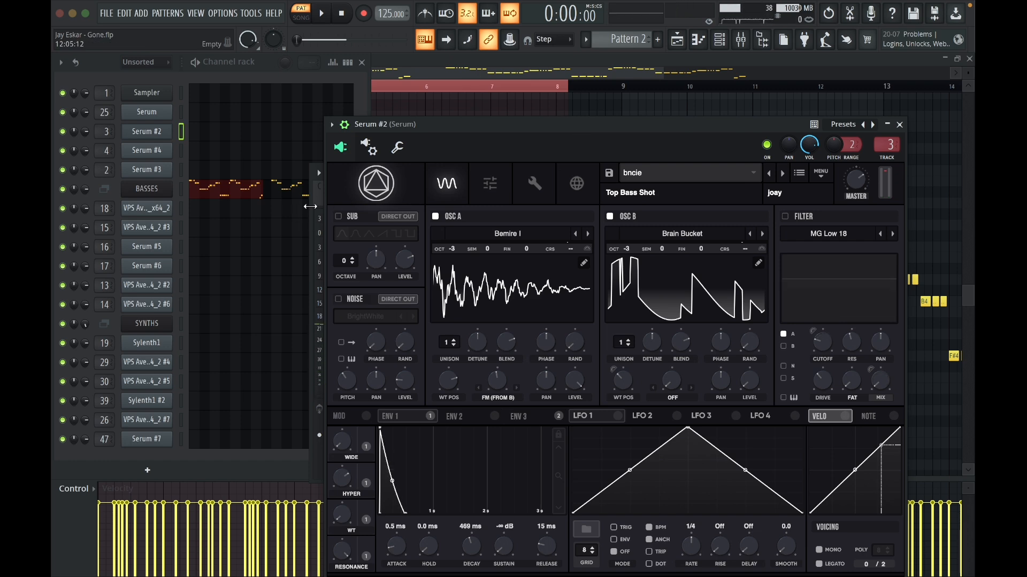
left_click(901, 126)
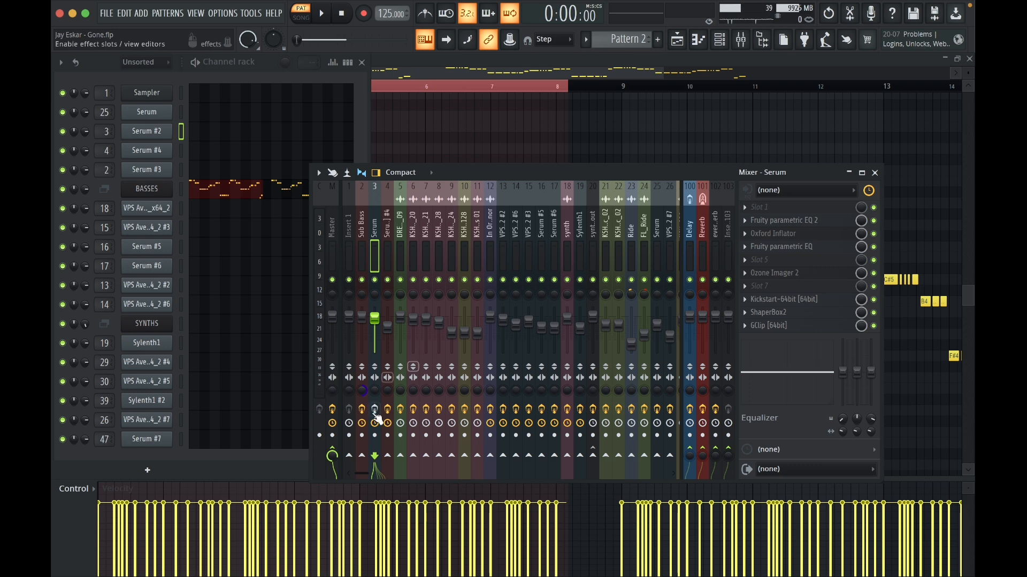
key("space")
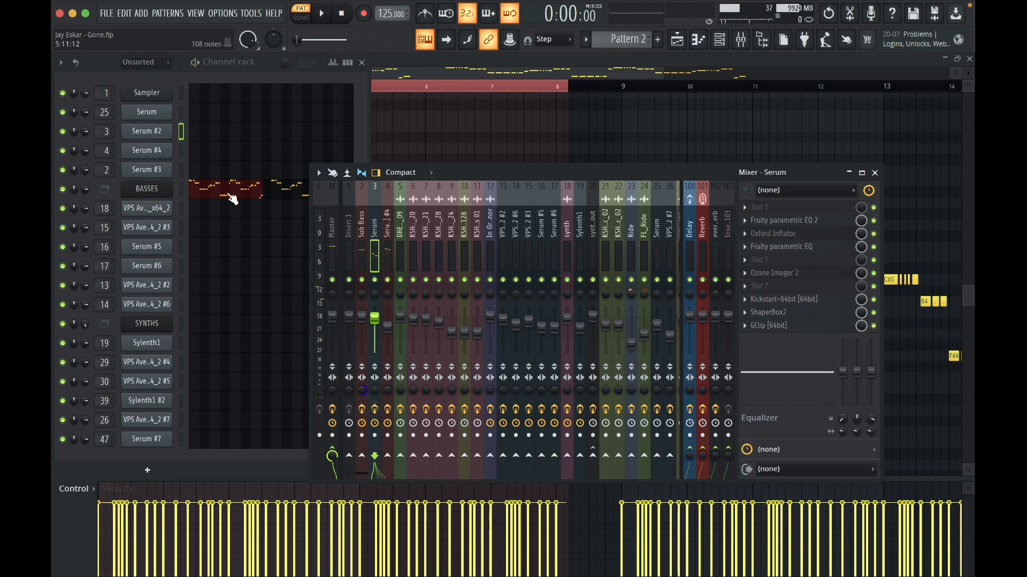
Open the Serum #4 instrument, audition a few notes and close it.
left_click(163, 155)
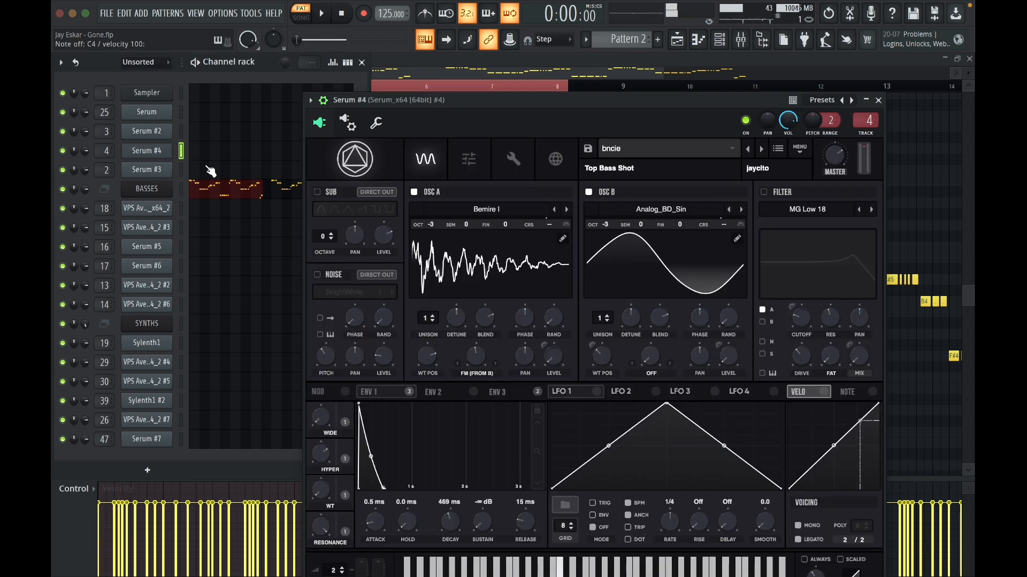
key("j")
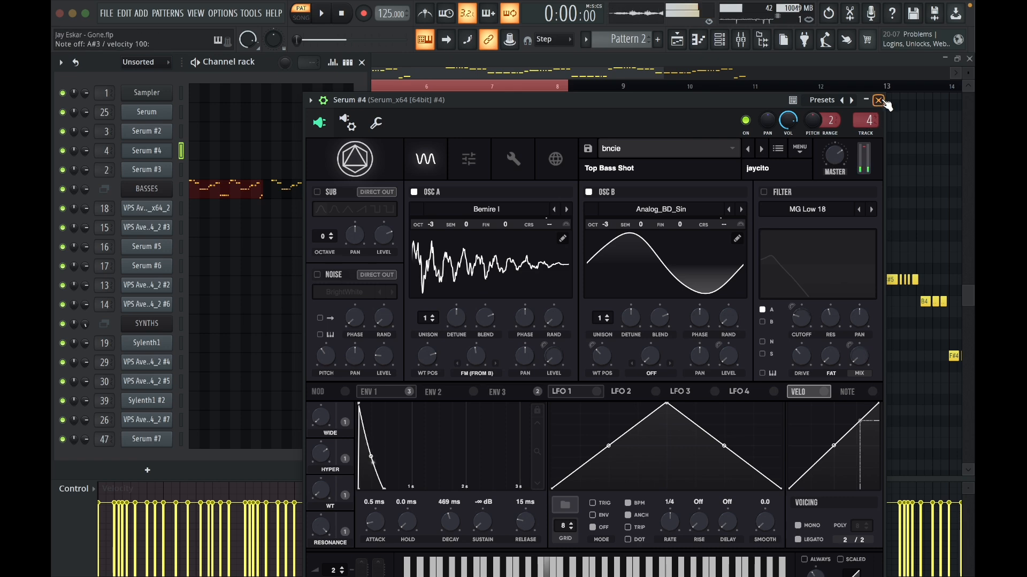
left_click(878, 101)
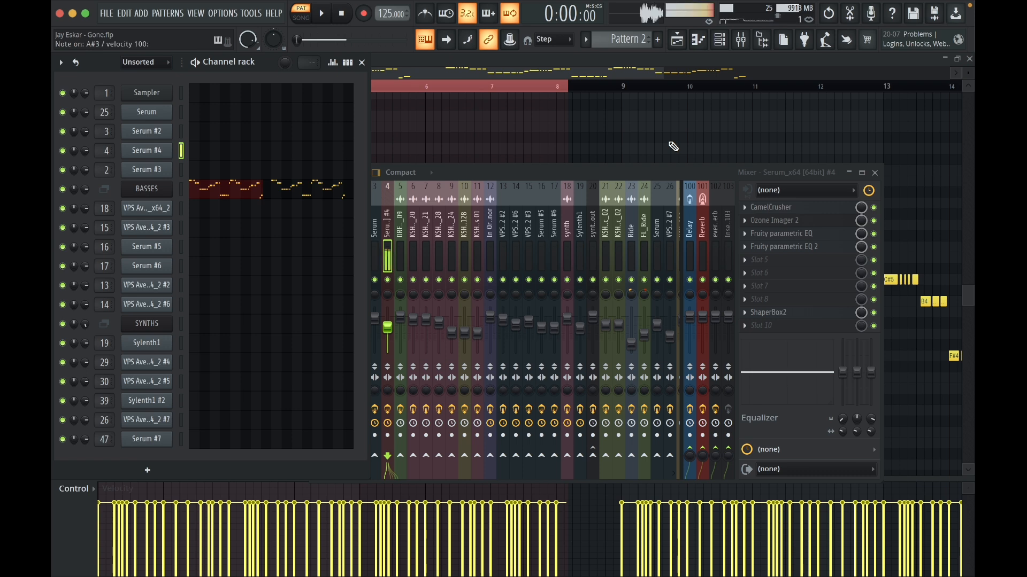
Inspect the Serum #4, Serum #2 and Serum #3 instruments, selecting ENV 1 in Serum #4, and close the Serum #3 window.
left_click(159, 155)
left_click_drag(518, 102, 514, 93)
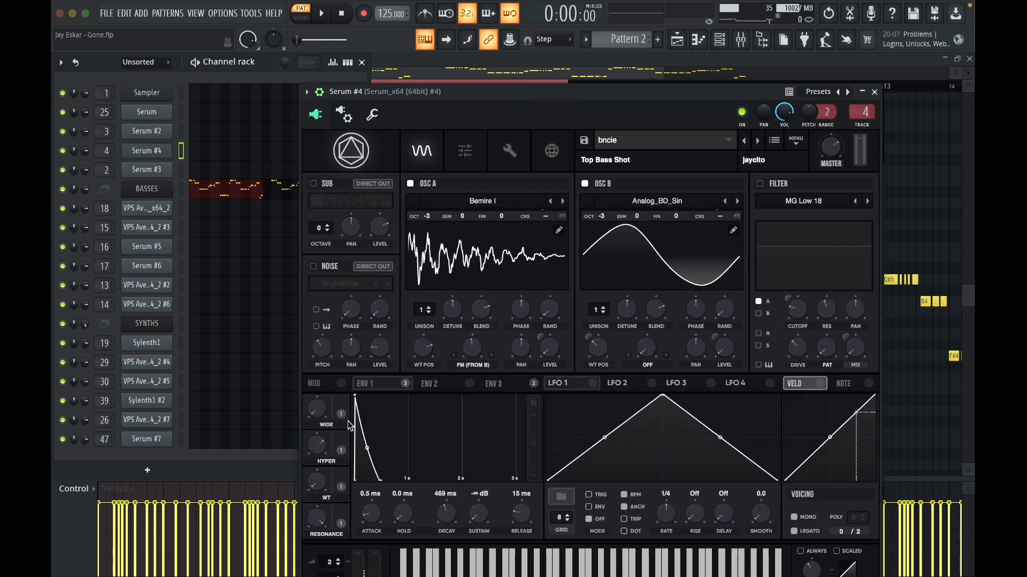
left_click(394, 384)
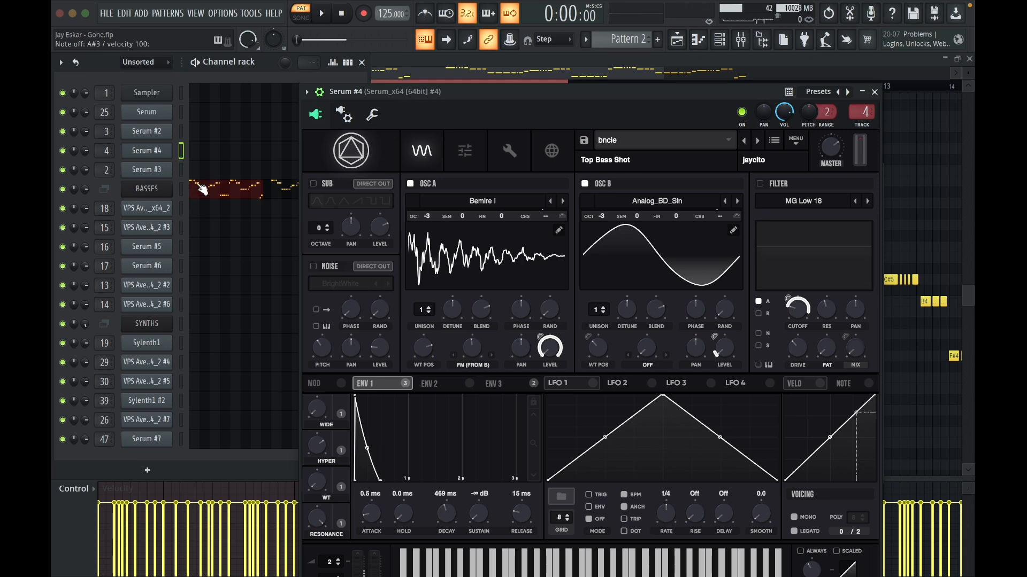
left_click(159, 134)
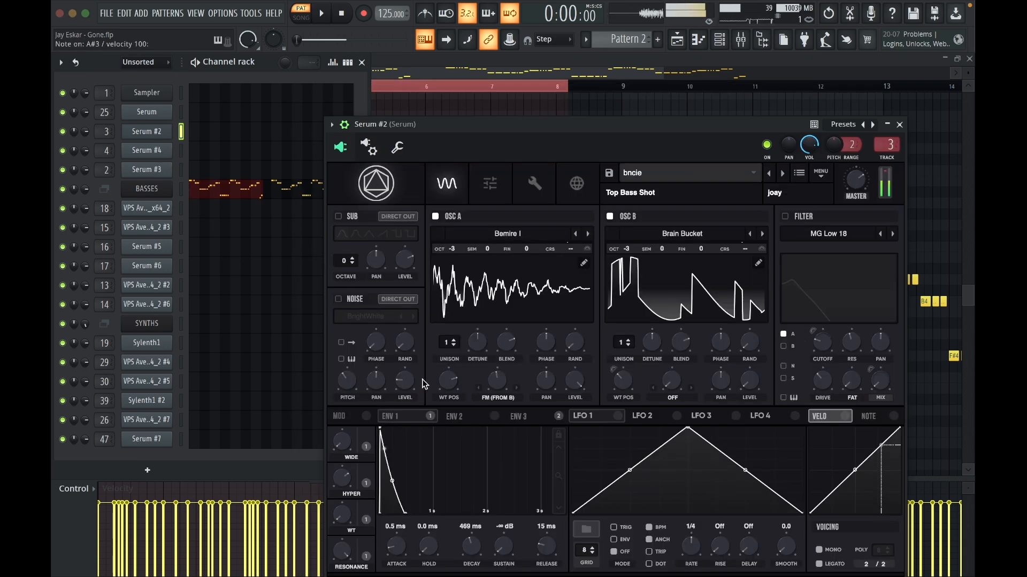
left_click(159, 170)
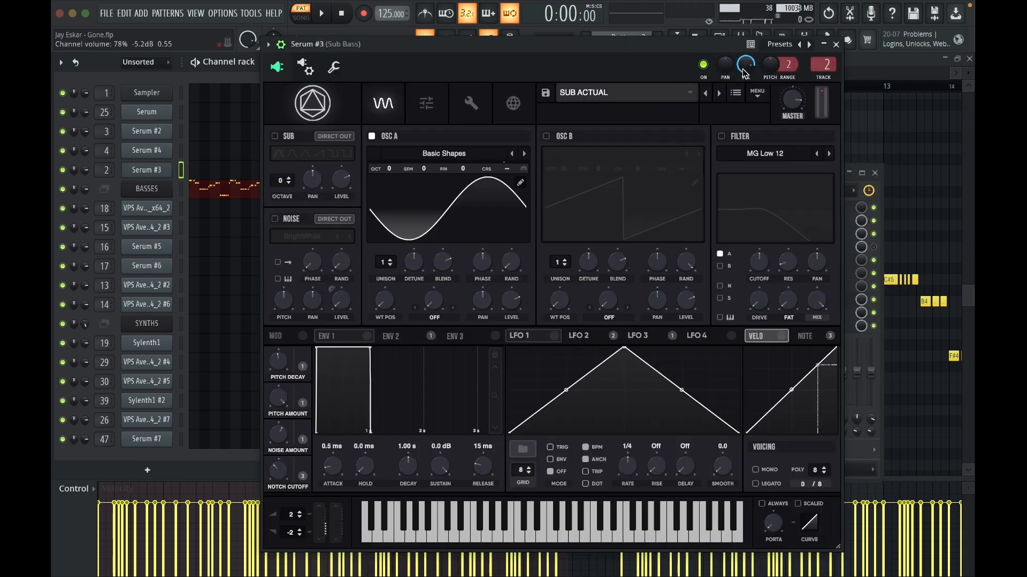
left_click(836, 44)
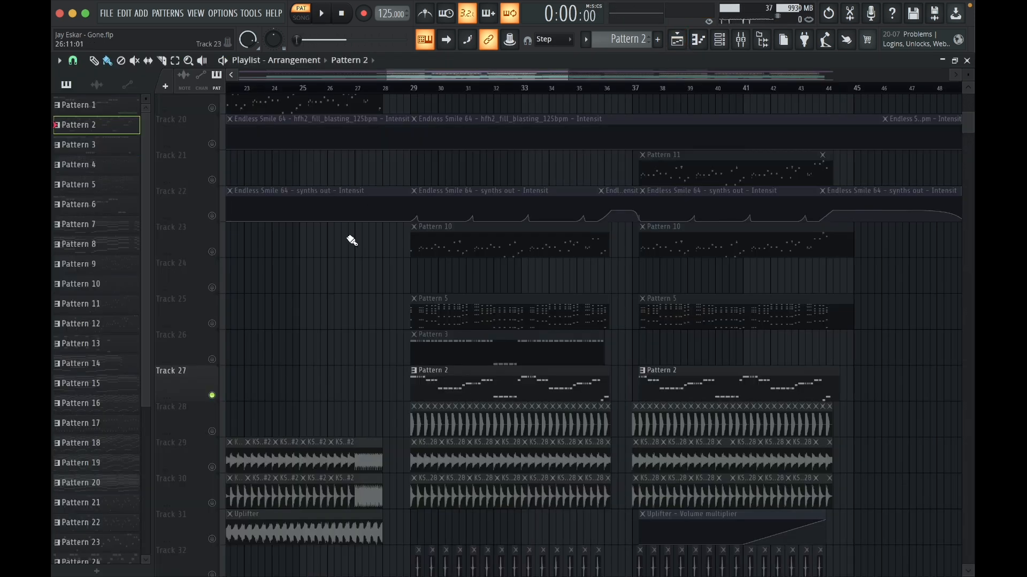
Audition the drop's kick on Track 28, adding the drop clap layers on Tracks 29 and 30 to the soloed playback.
scroll(363, 310, "down", 8)
scroll(287, 275, "up", 7)
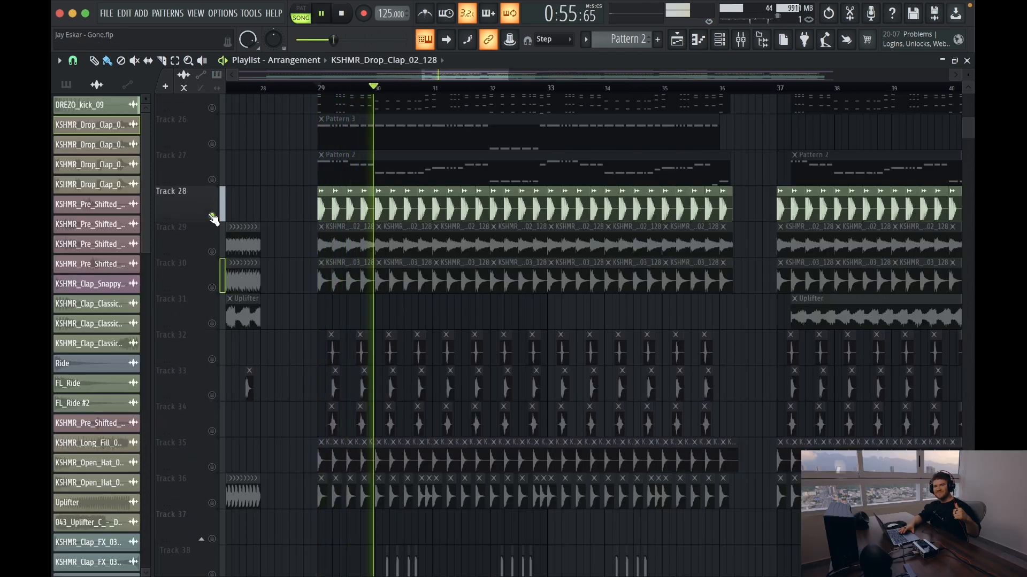
key("space")
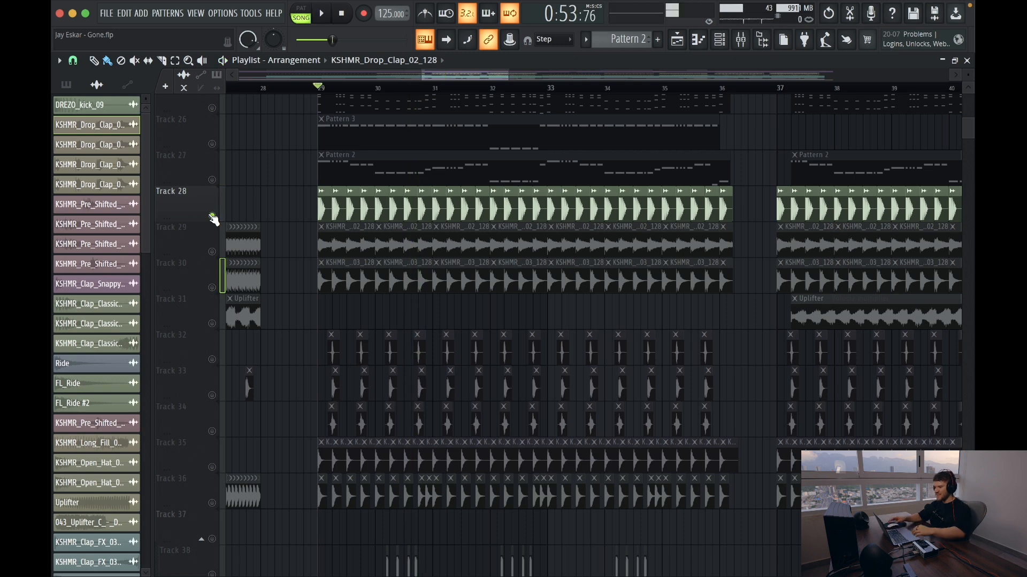
left_click(212, 251)
key("space")
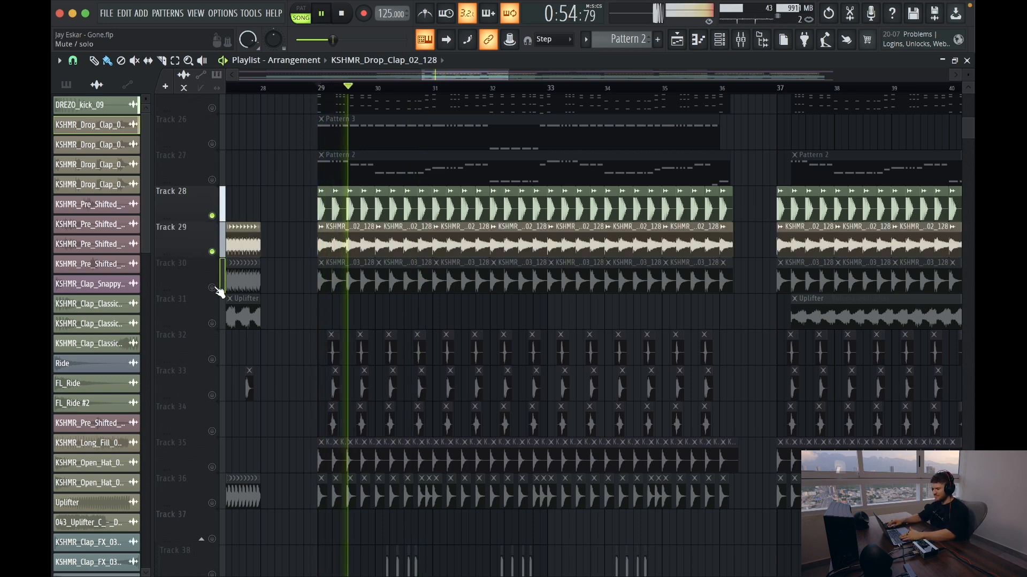
left_click(212, 287)
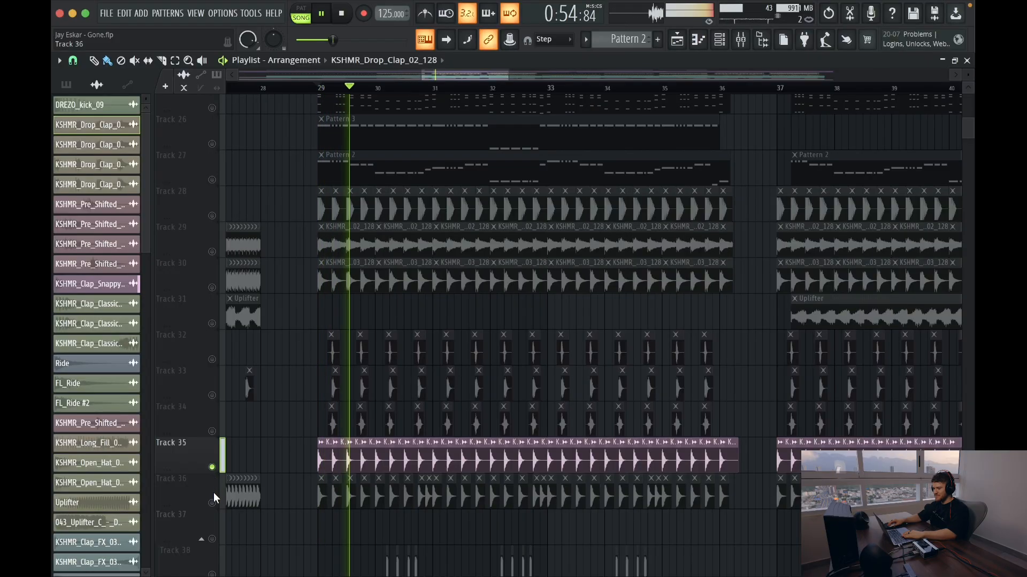
Audition Tracks 35 and 36, bring back Tracks 30, 29 and 28, and play all five layers together.
key("space")
key("space")
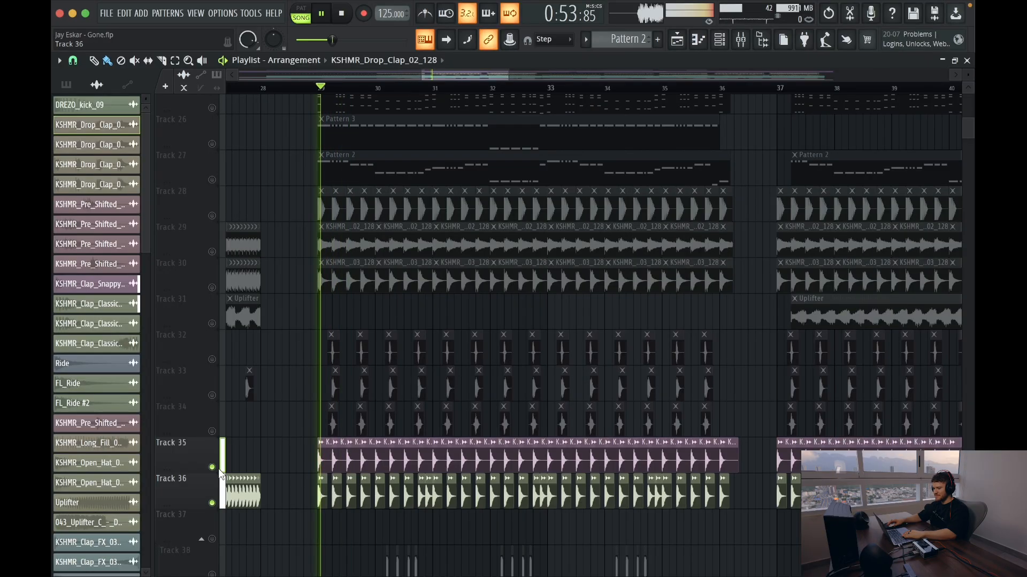
left_click(213, 287)
left_click(213, 251)
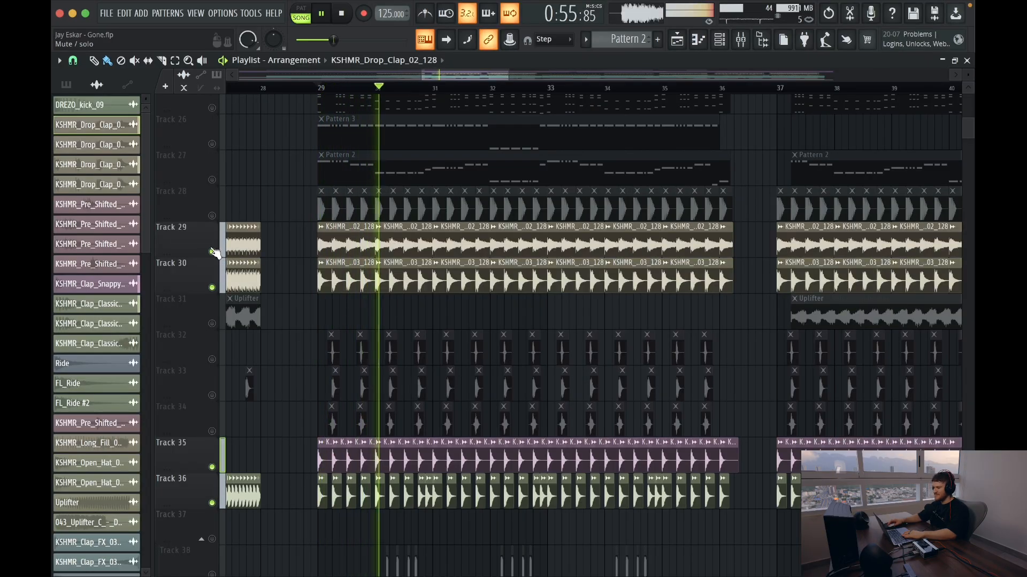
left_click(212, 216)
key("space")
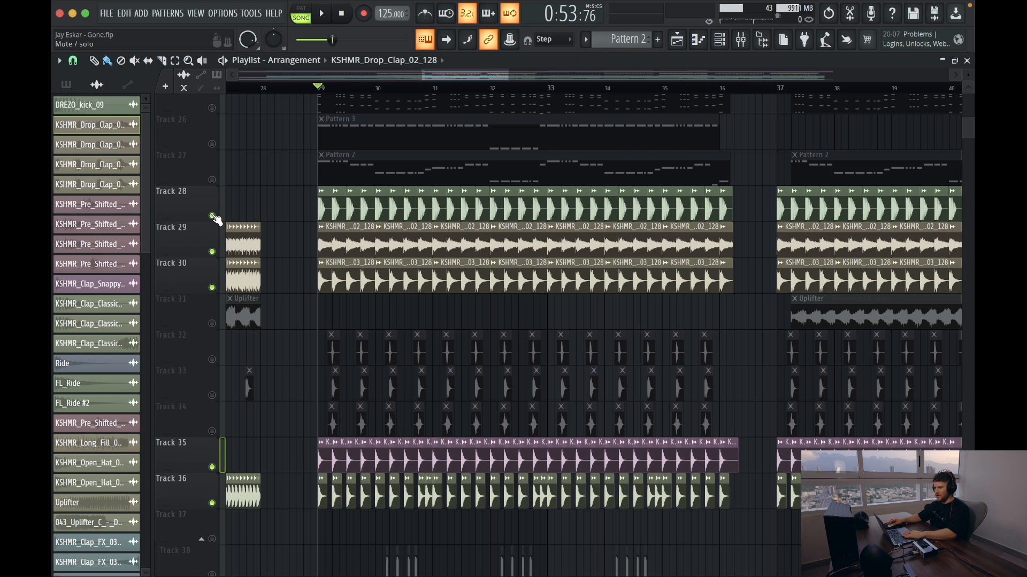
key("space")
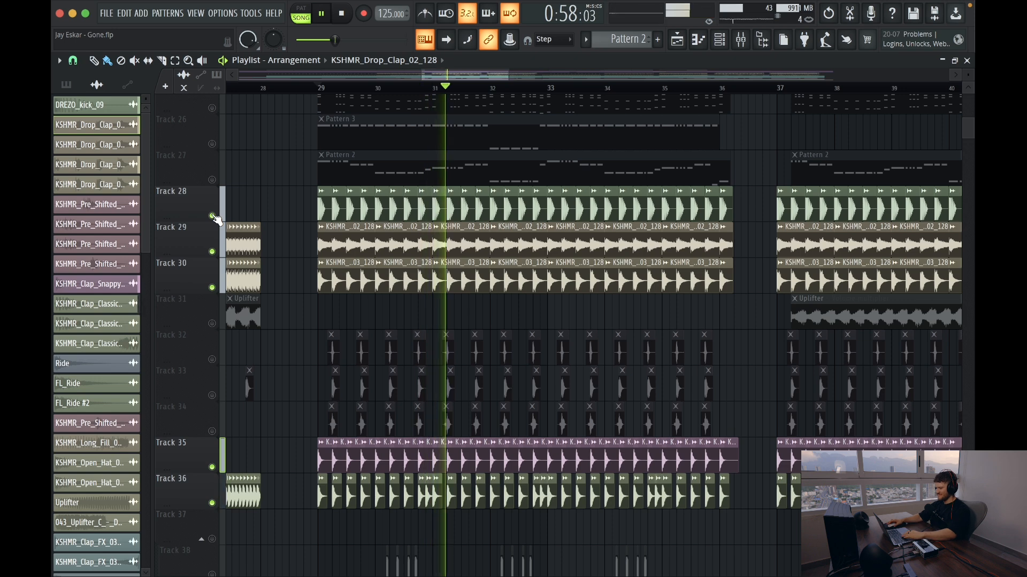
Unmute Track 43 and audition its accent hits with the drum layers from bar 29.
scroll(327, 321, "down", 6)
key("space")
left_click(213, 324)
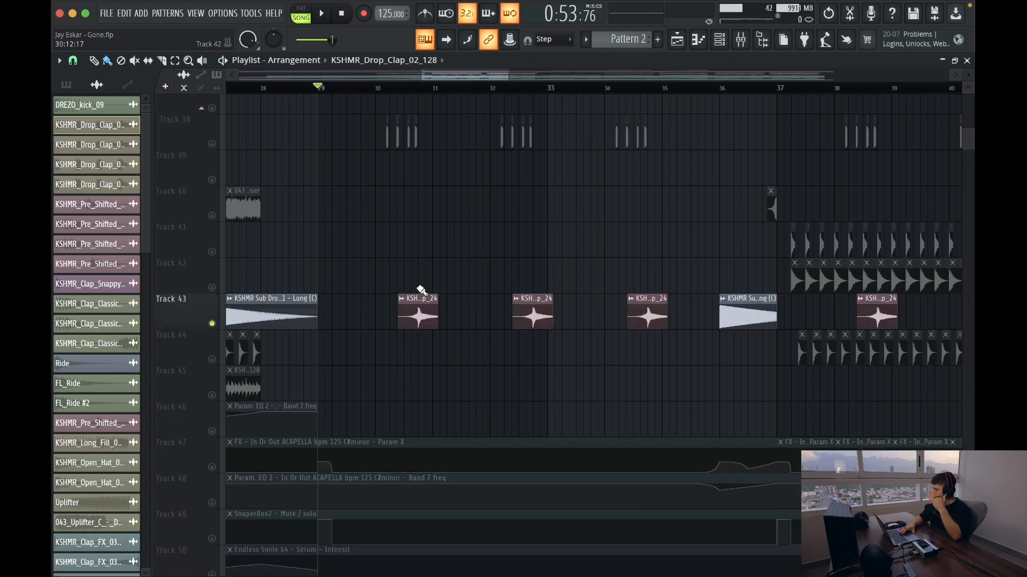
key("space")
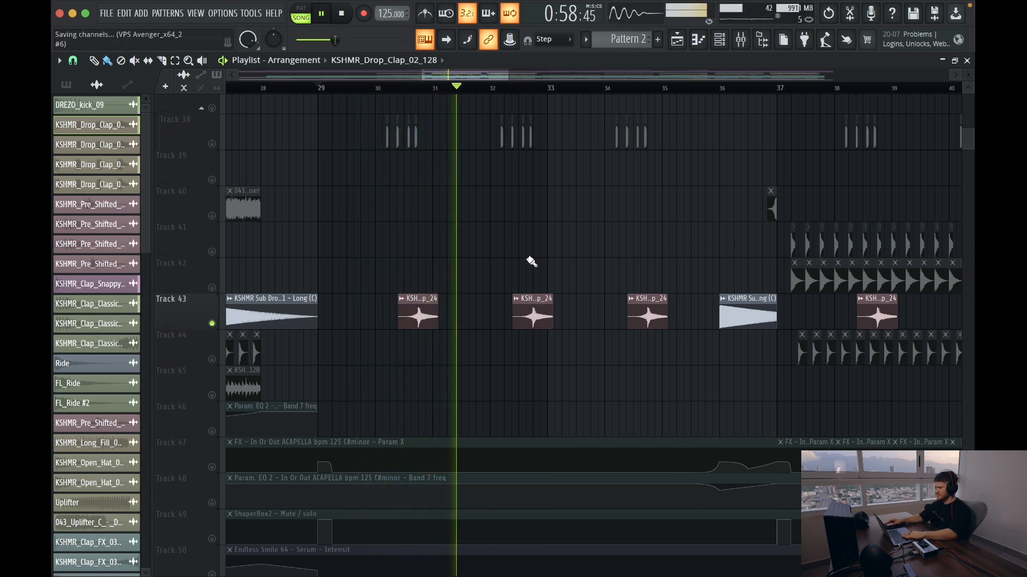
scroll(532, 254, "up", 6)
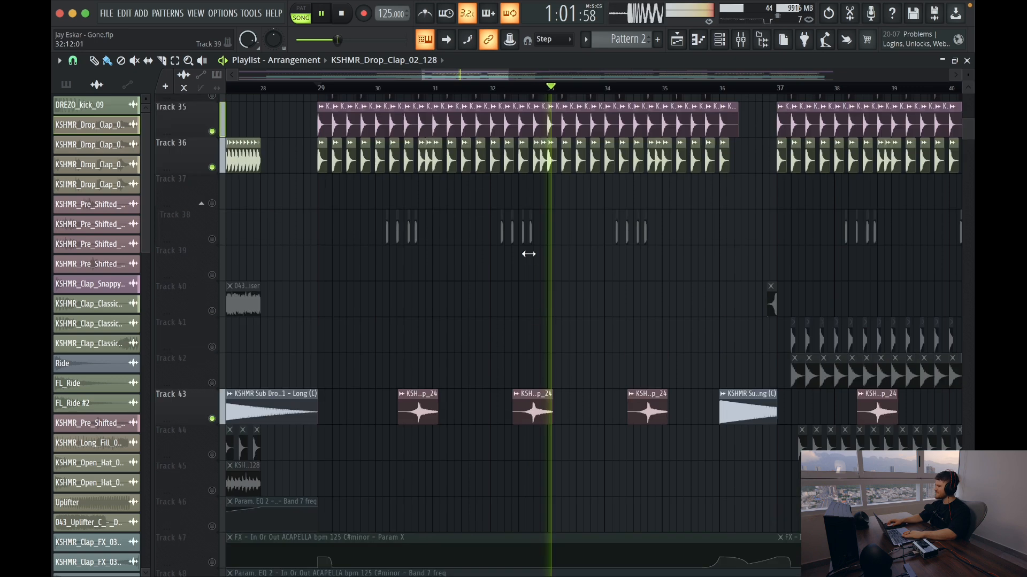
key("space")
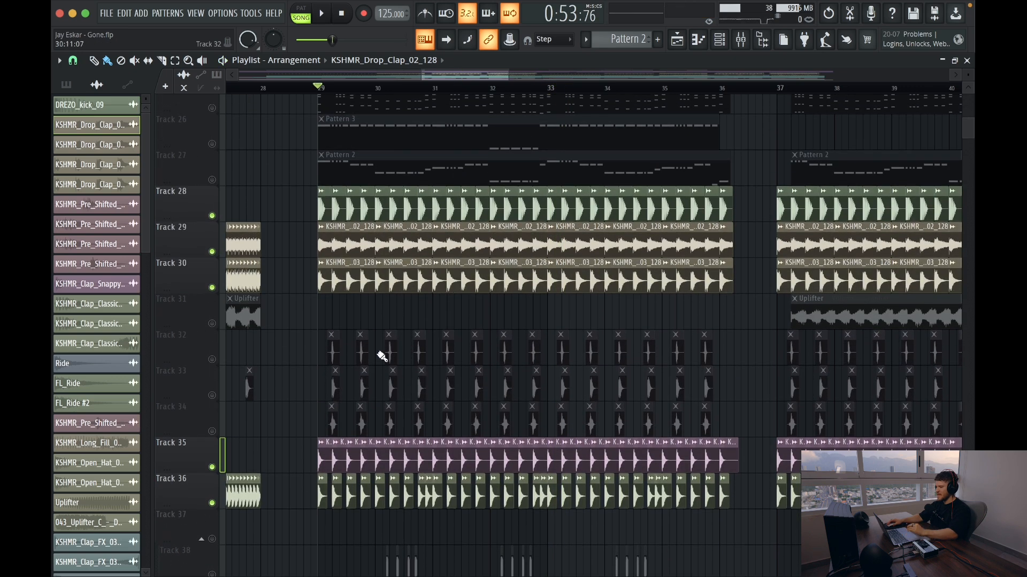
Unmute Tracks 32, 33 and 34 and play the drop with these added percussion layers.
left_click(212, 360)
left_click(212, 395)
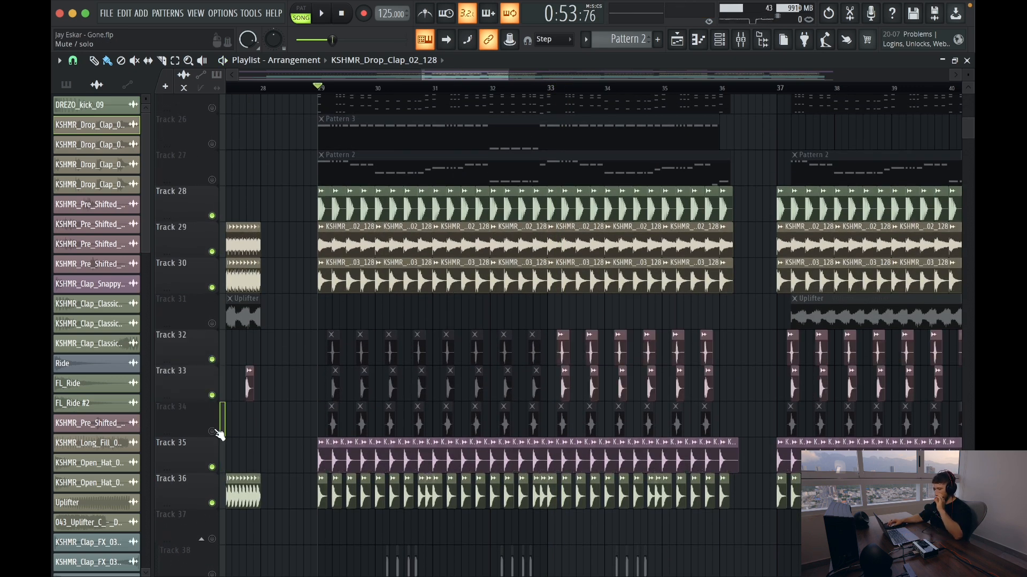
left_click(213, 432)
key("space")
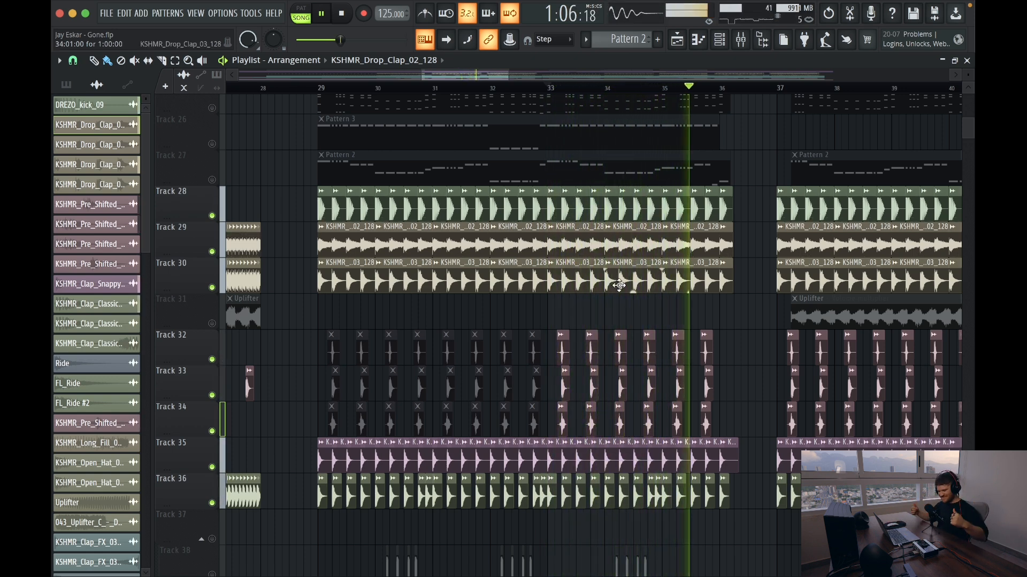
key("space")
Open the mixer and compare the pre-shifted percussion inserts 6, 7 and 8, soloed one by one and combined.
key("F9")
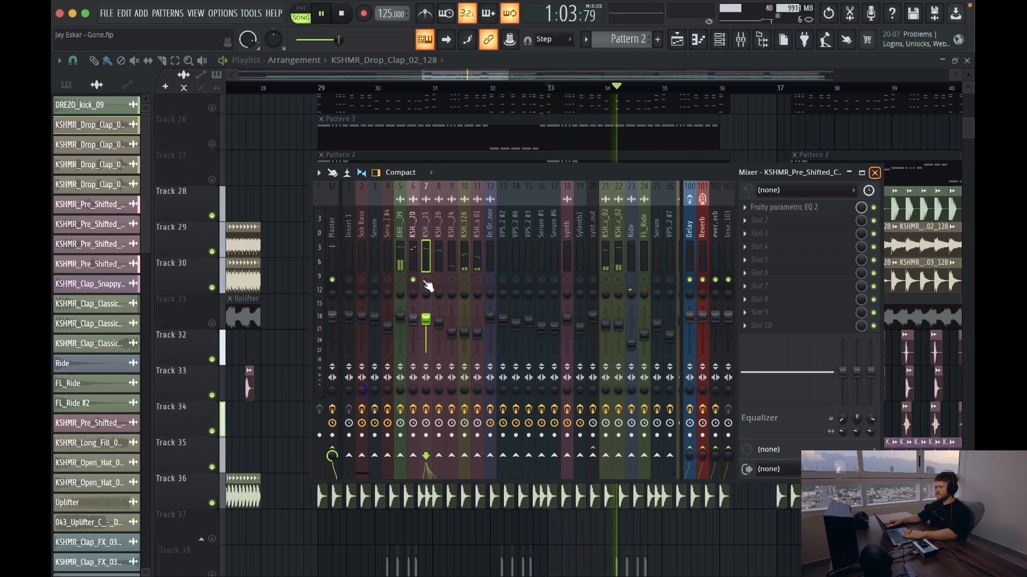
key("space")
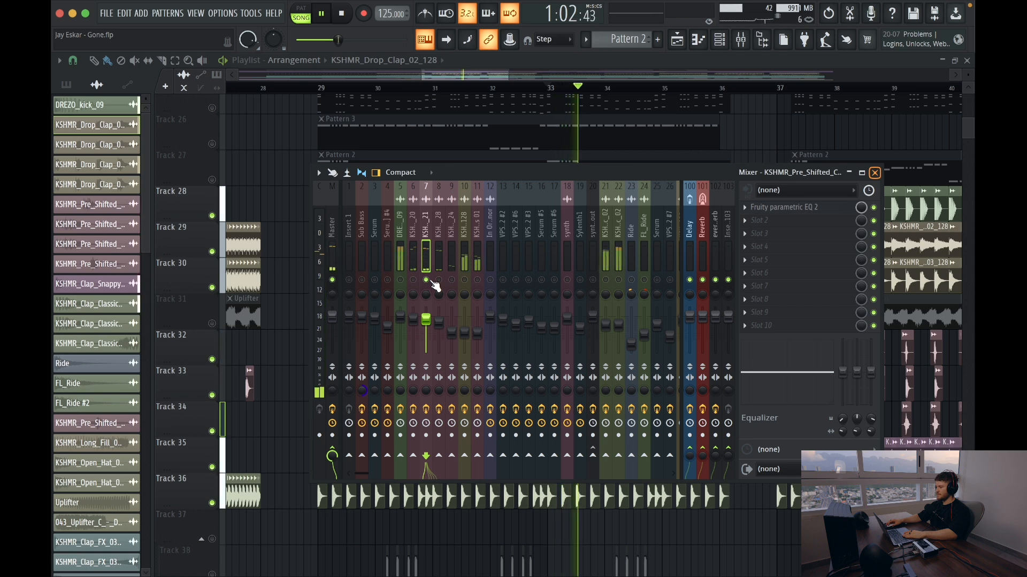
key("space")
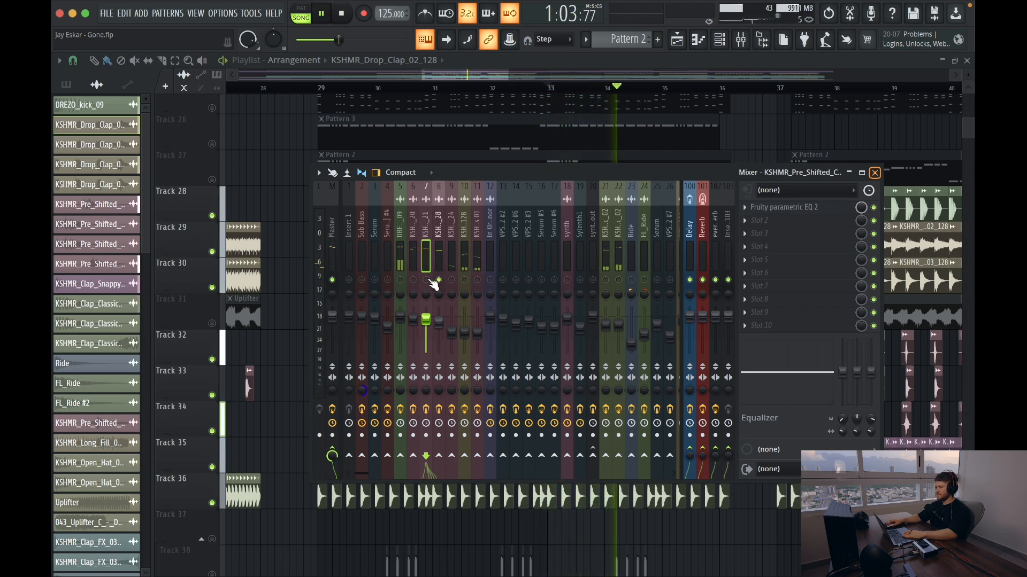
key("space")
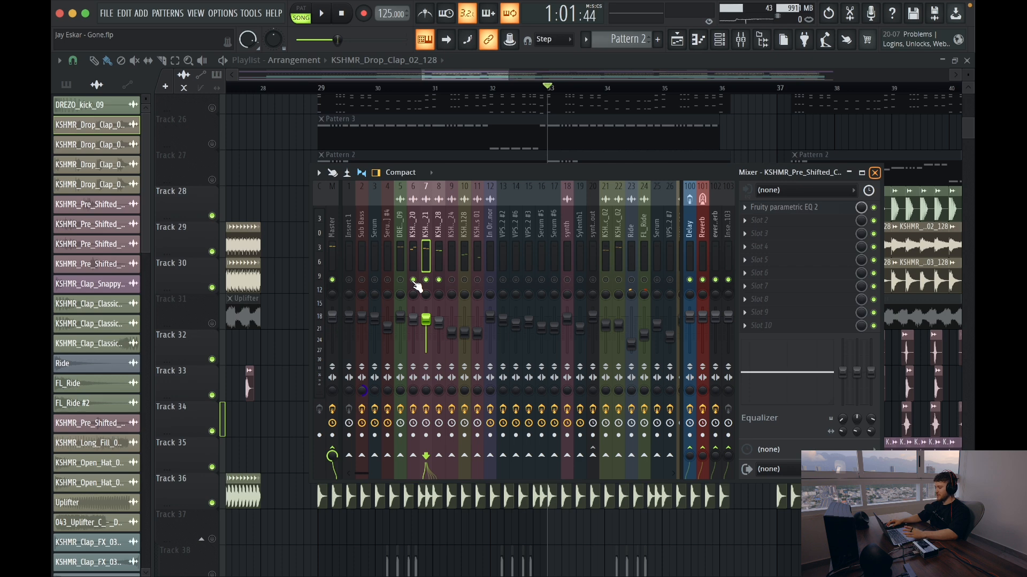
key("space")
Close the mixer and unmute all playlist tracks.
right_click(212, 216)
key("F9")
right_click(212, 217)
scroll(292, 332, "up", 5)
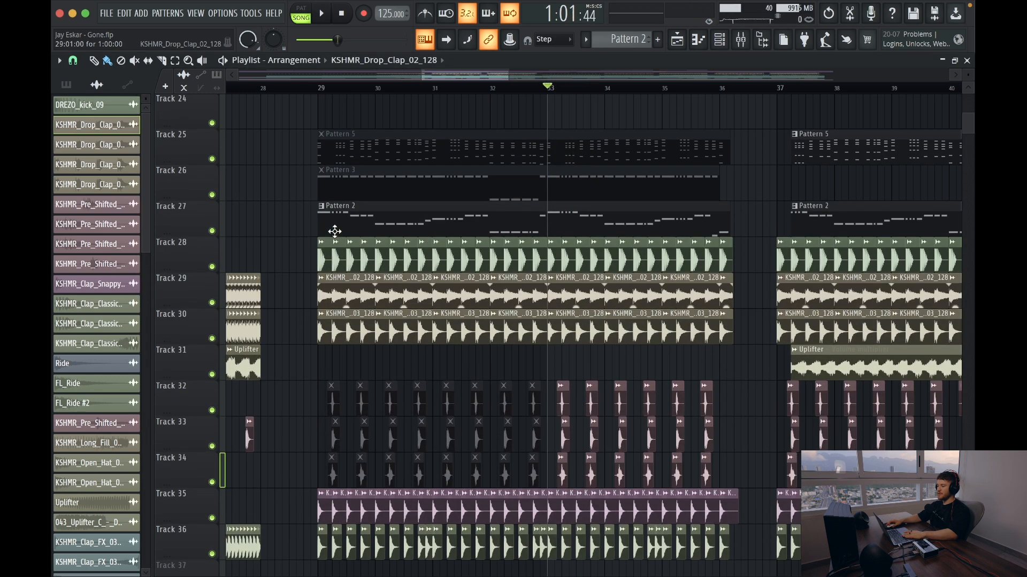
Play the drop, check the mixer inserts and close the mixer, and look through the reverb clap and uplifter tracks.
scroll(345, 349, "down", 10)
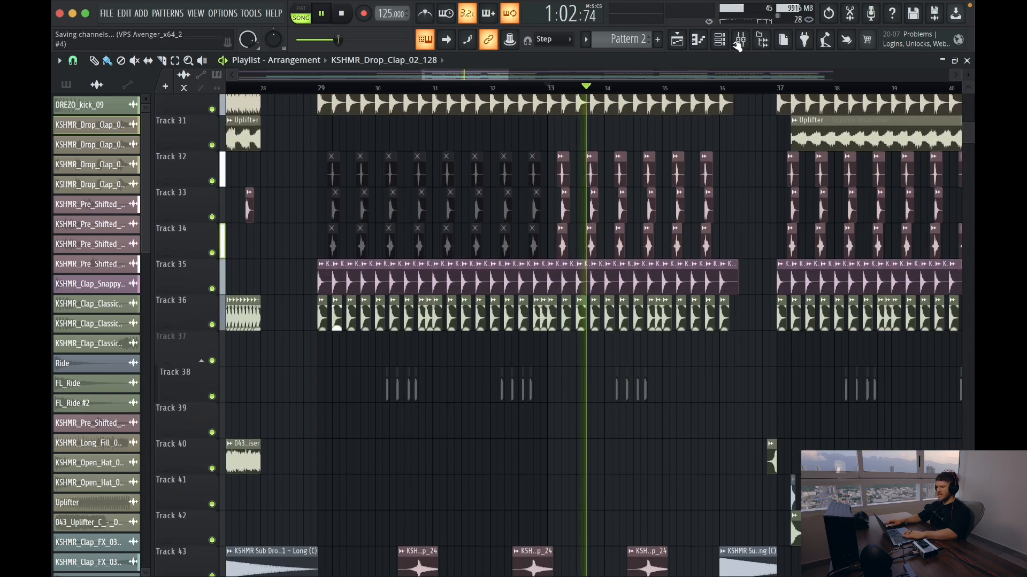
key("space")
key("F9")
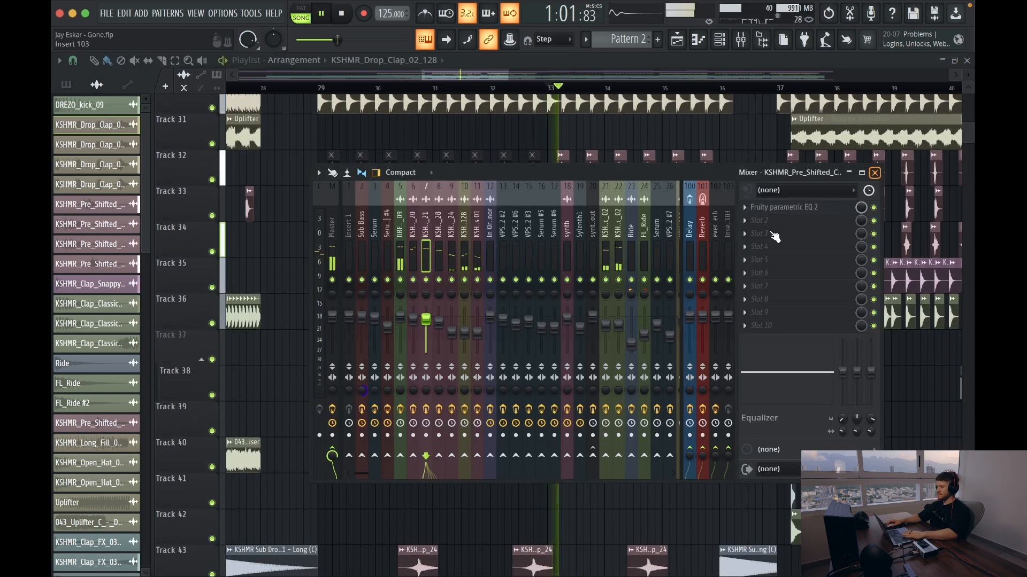
left_click(876, 172)
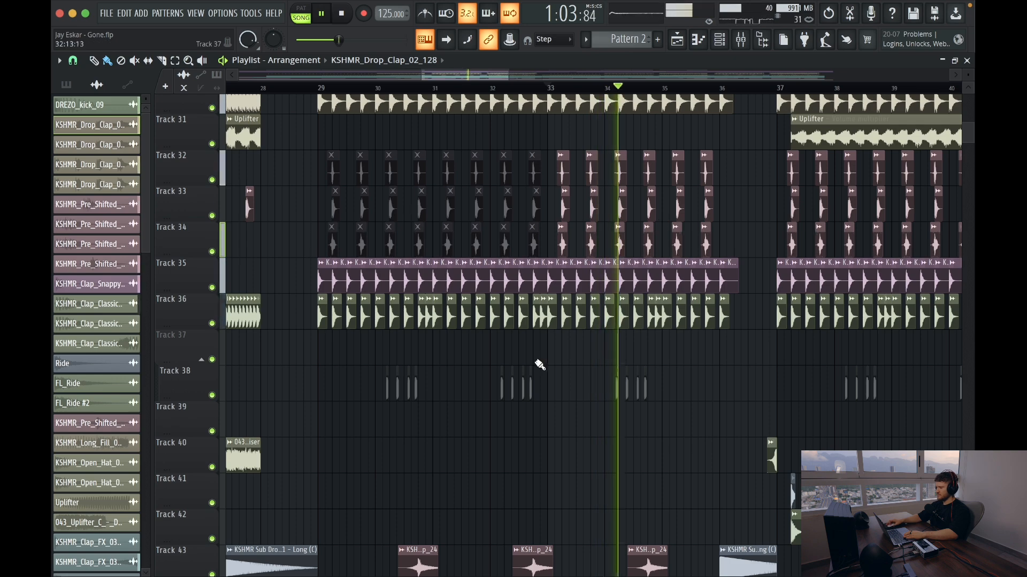
scroll(540, 359, "down", 20)
scroll(545, 358, "down", 7)
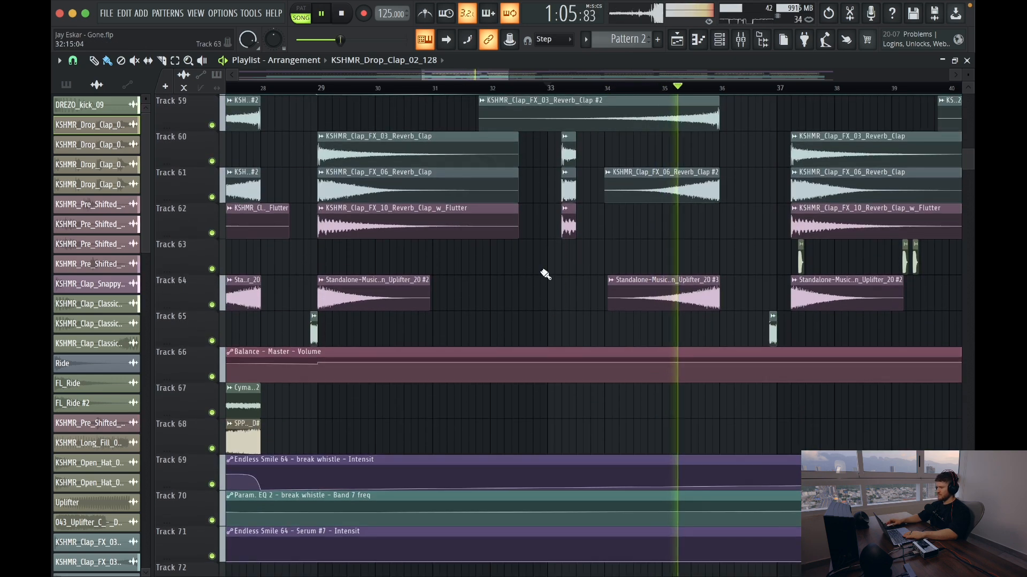
key("space")
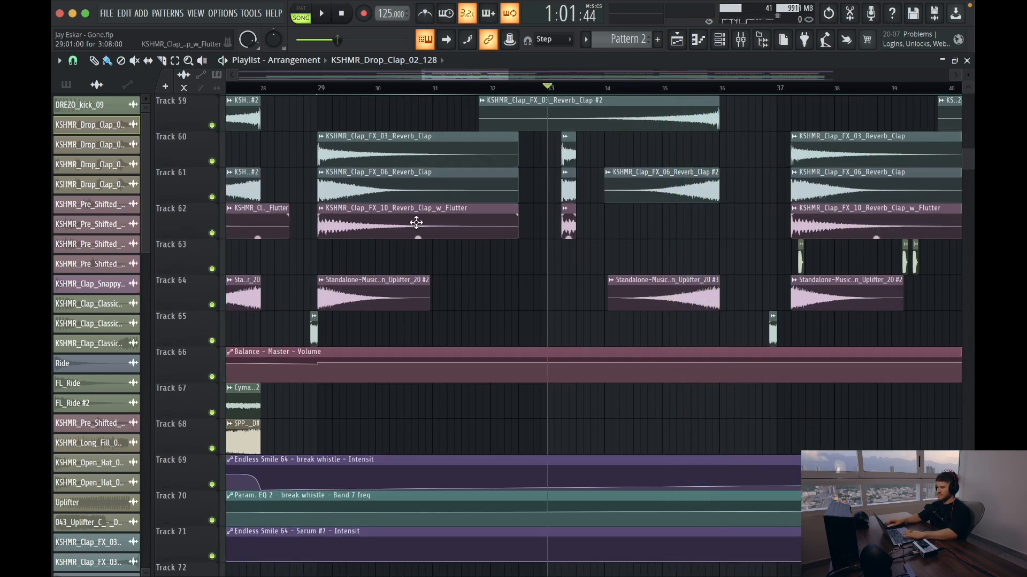
Solo Tracks 60, 61, 62 and 64 one after another, auditioning the reverb claps and uplifter from bar 29.
left_click(212, 161, "ctrl")
left_click(321, 89)
left_click(213, 197, "ctrl")
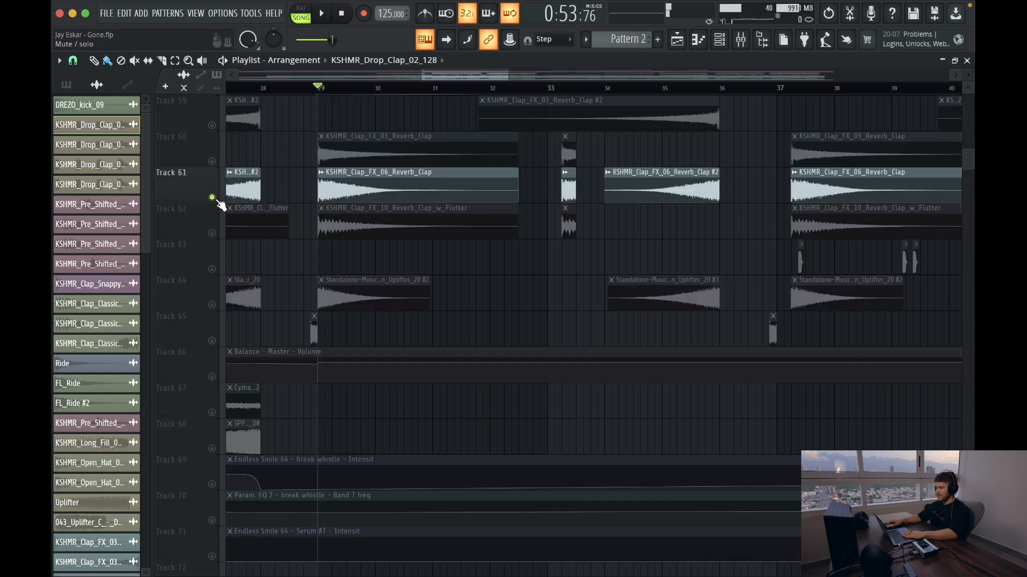
left_click(212, 233, "ctrl")
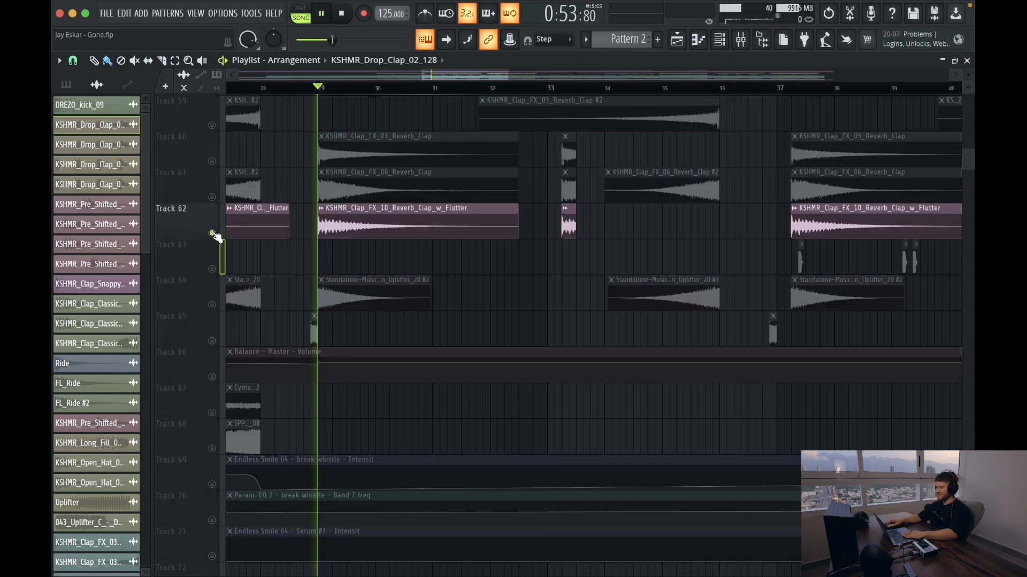
key("space")
left_click(211, 305, "ctrl")
key("space")
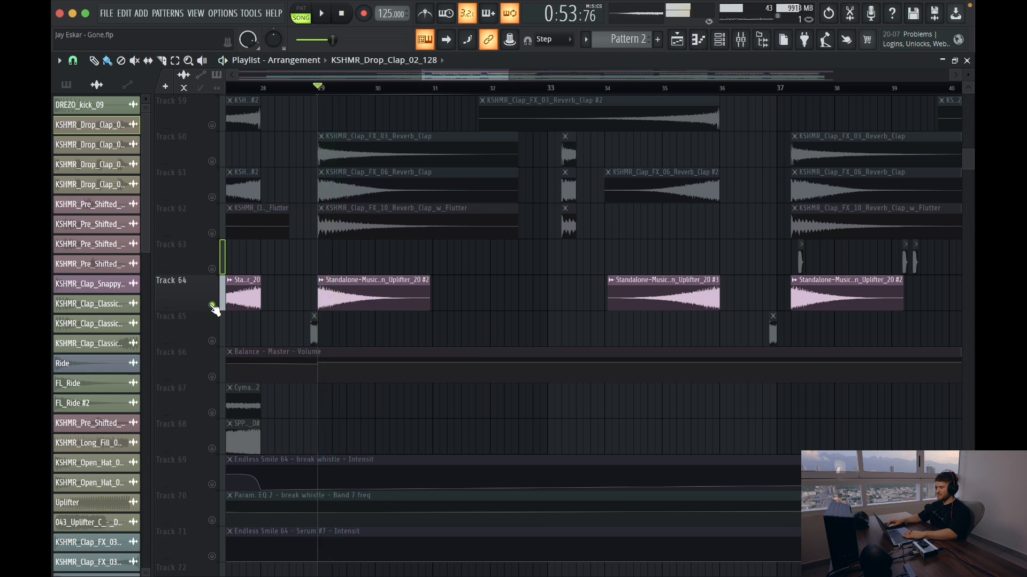
Unsolo Track 64, play the full drop from bar 29, stop it and return to the synth pattern tracks.
left_click(211, 305, "ctrl")
scroll(422, 247, "up", 3)
key("space")
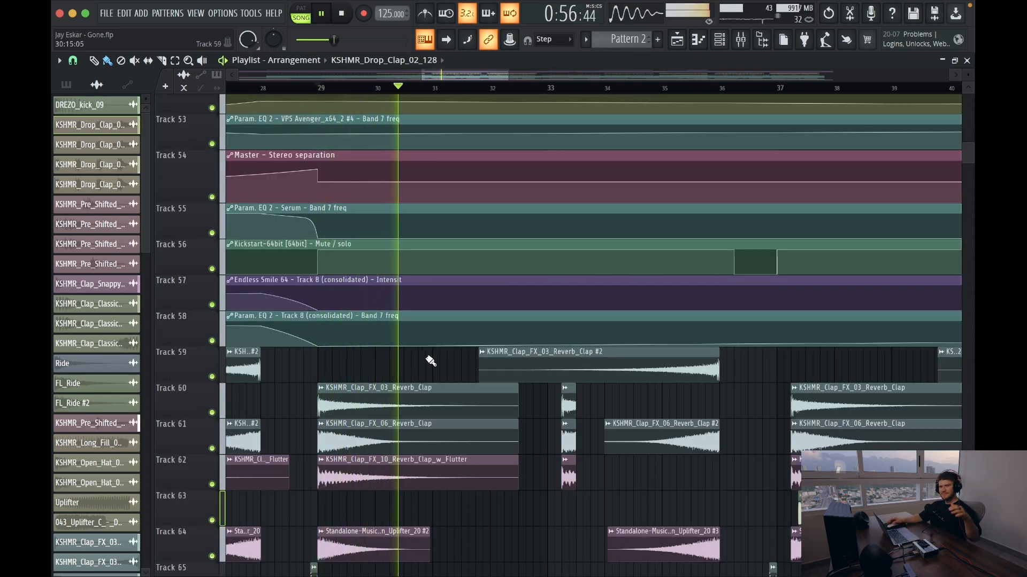
scroll(428, 361, "up", 2)
scroll(428, 362, "up", 8)
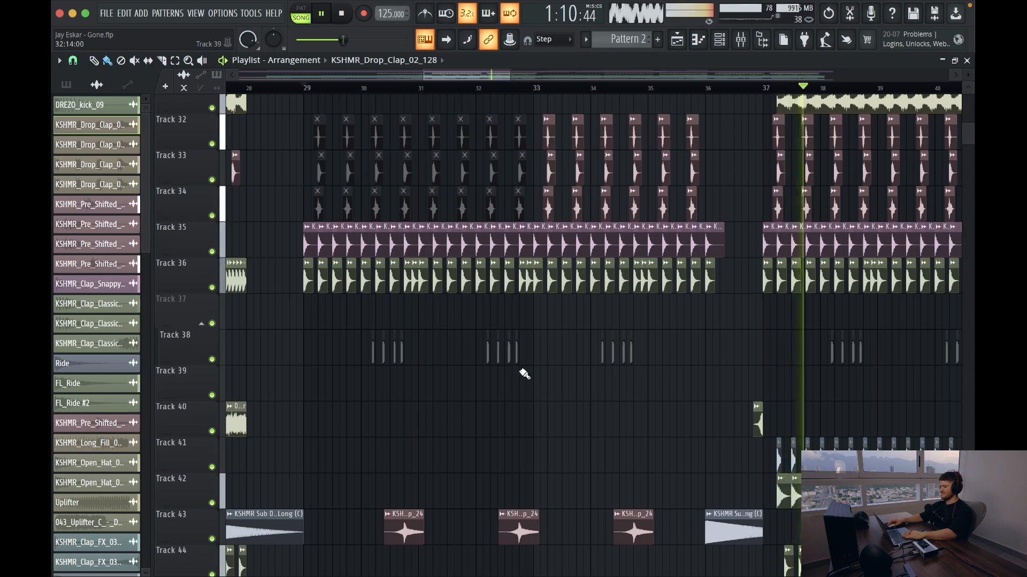
key("space")
scroll(377, 321, "up", 8)
scroll(374, 318, "down", 5)
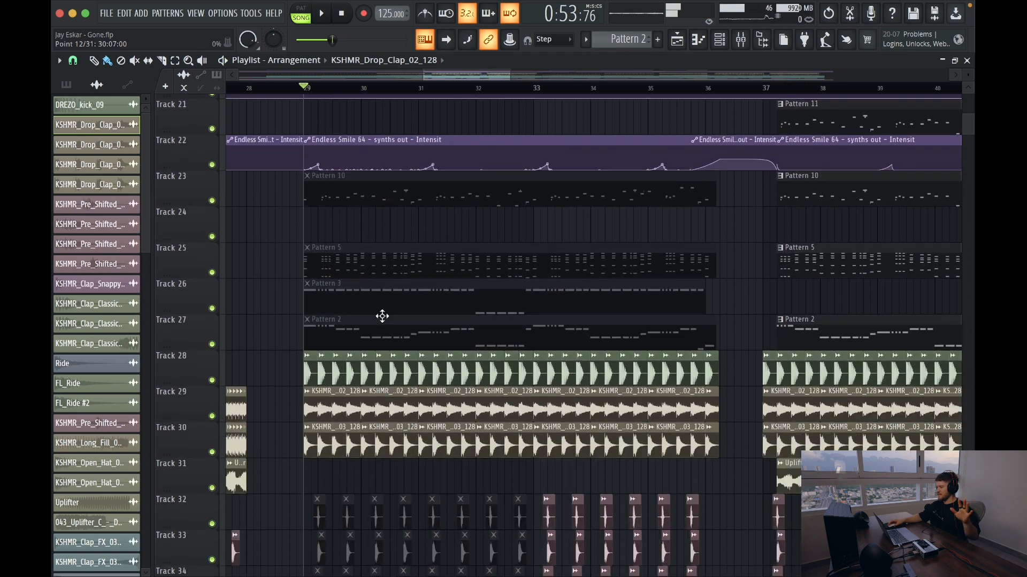
Unmute the Pattern 2 and Pattern 10 clips starting at bar 29, auditioning the drop with the Pattern 2 layer.
mouse_move(333, 327)
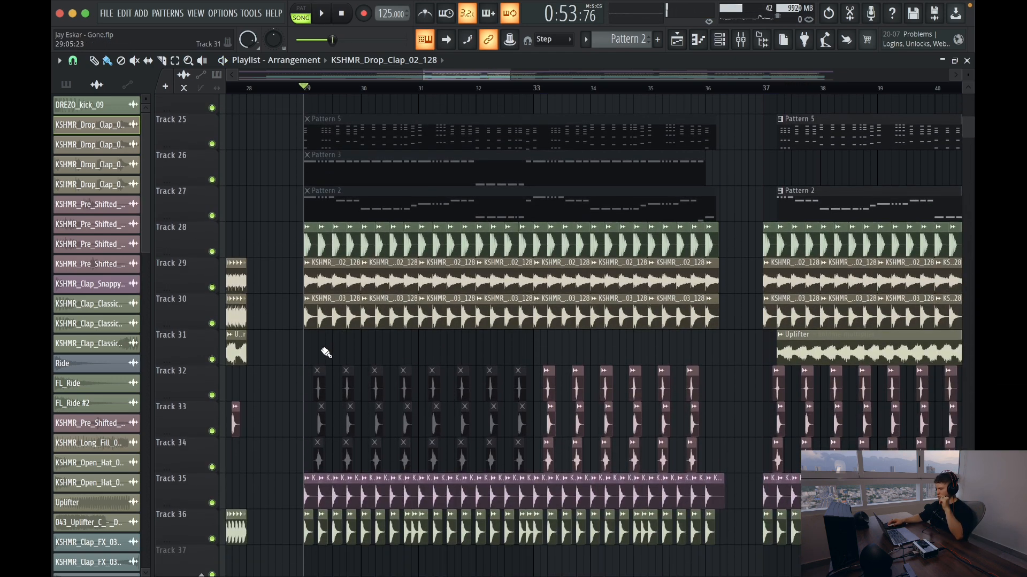
scroll(310, 371, "up", 3)
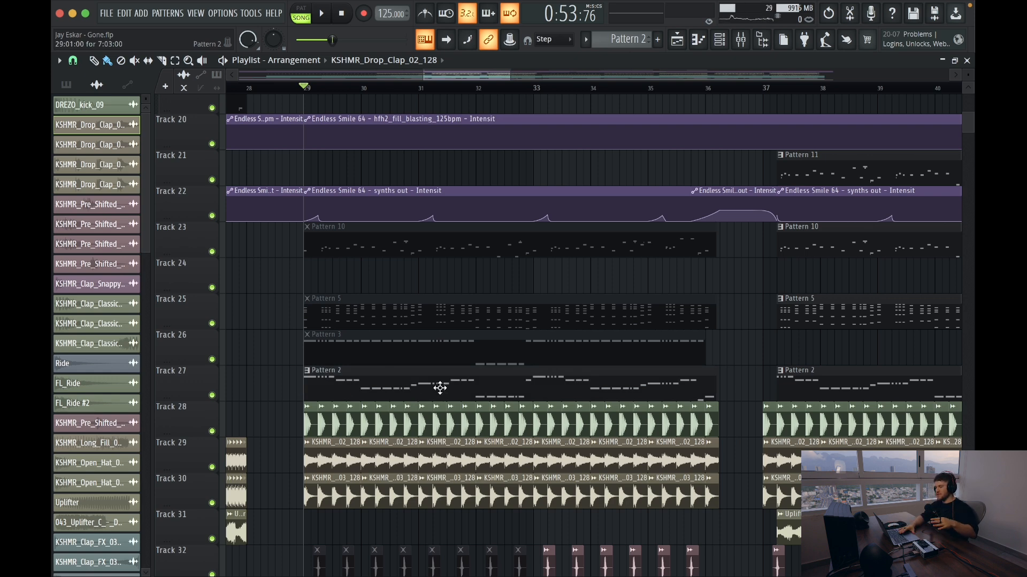
key("space")
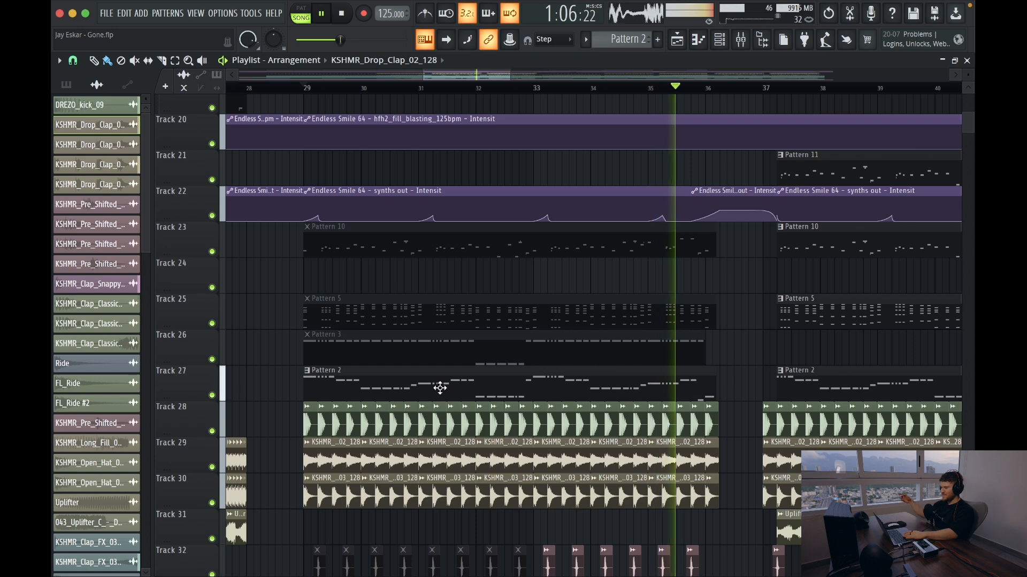
key("space")
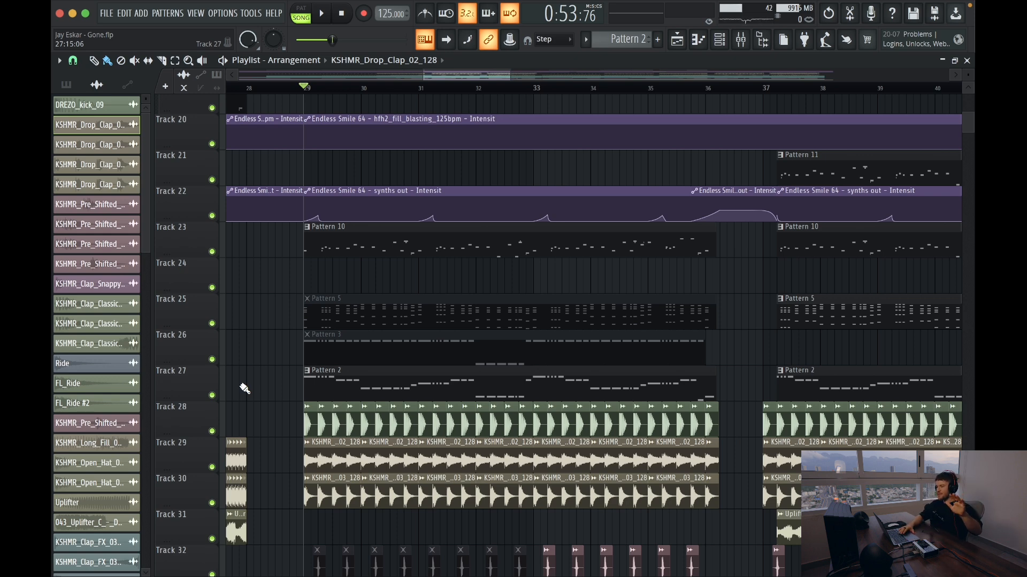
Play the drop from bar 29 and inspect the synth, Serum and VPS Avenger inserts in the mixer.
key("space")
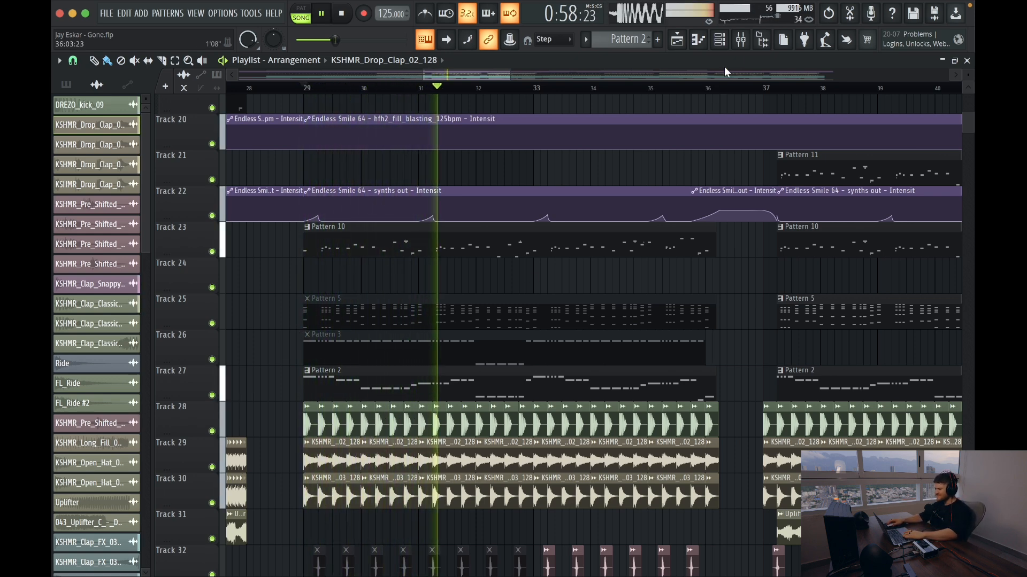
left_click(740, 39)
left_click(566, 220)
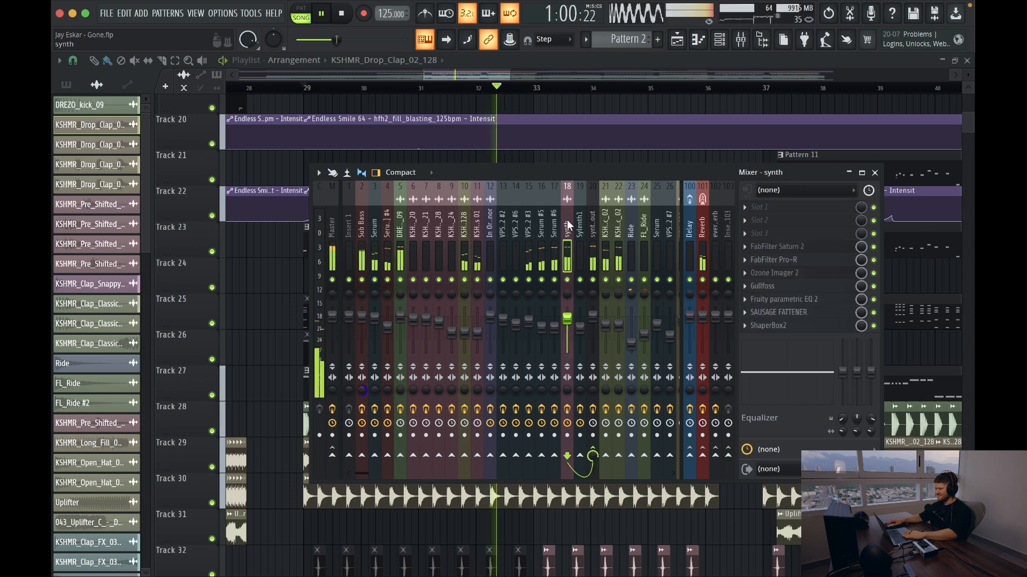
left_click(541, 239)
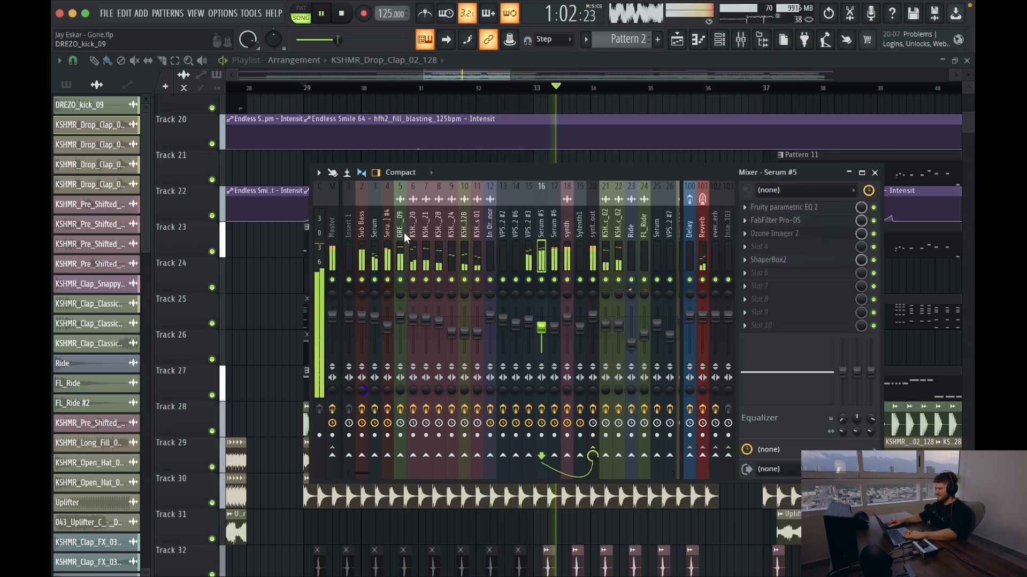
left_click(374, 229)
left_click(515, 233)
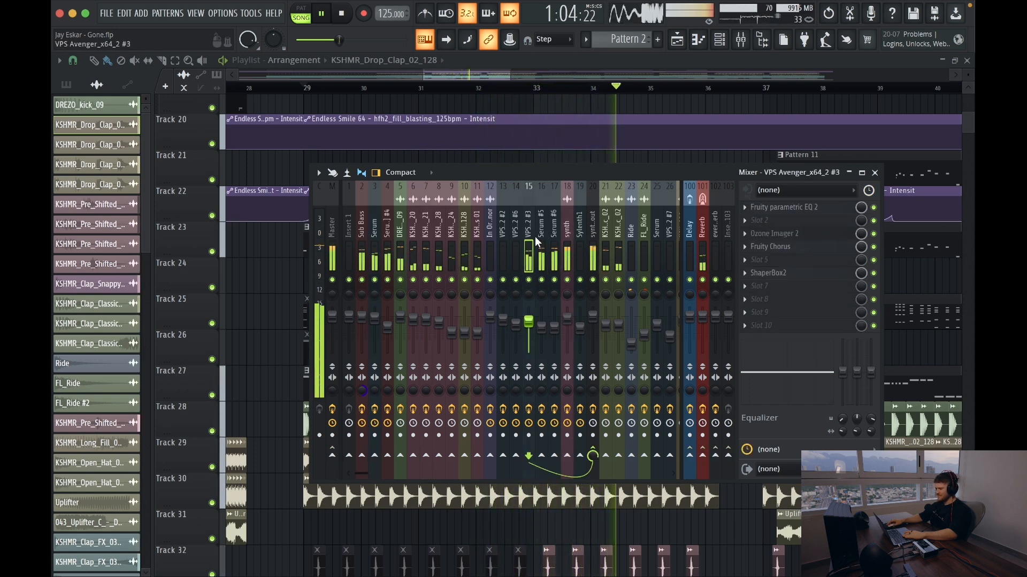
left_click(547, 234)
left_click(567, 243)
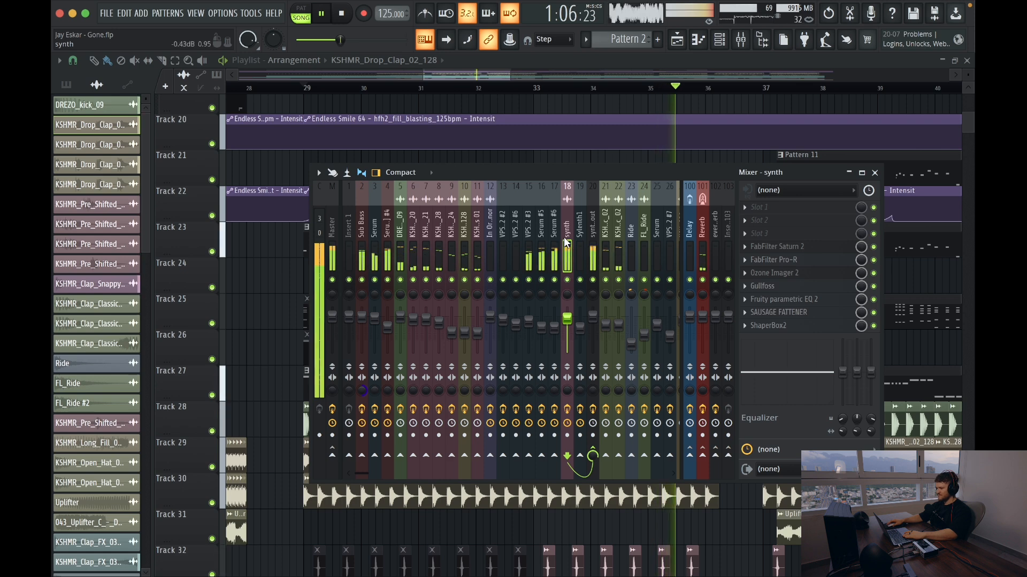
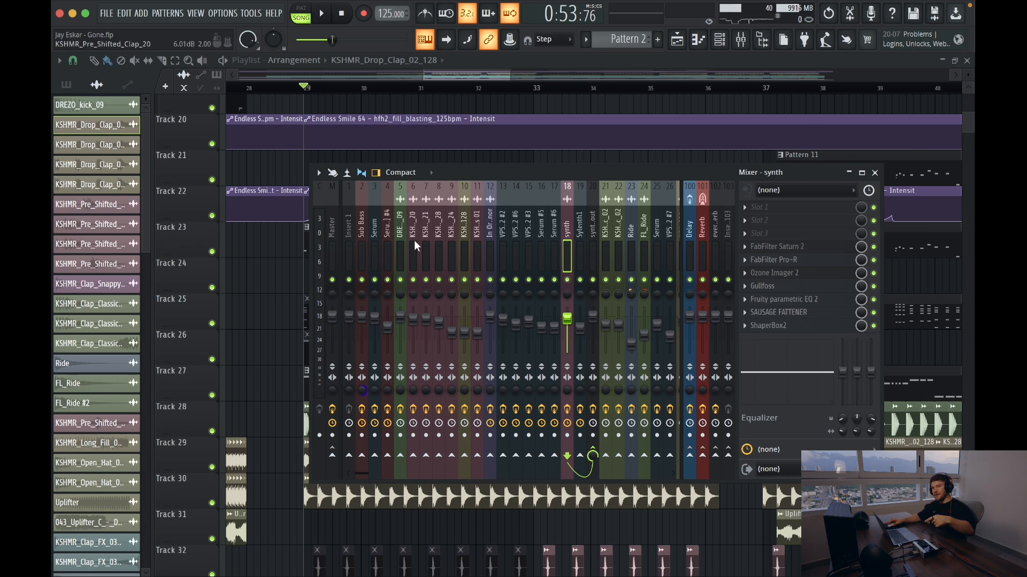
Examine the master's Sausage Fattener, FabFilter Pro-Q 3 and The God Particle settings, and close the mixer.
left_click(337, 209)
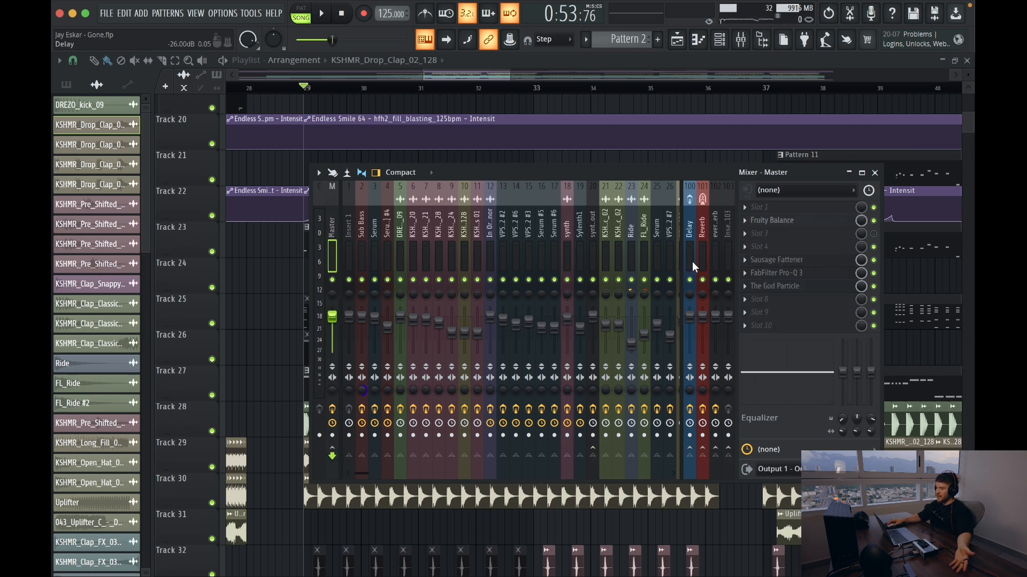
left_click(805, 261)
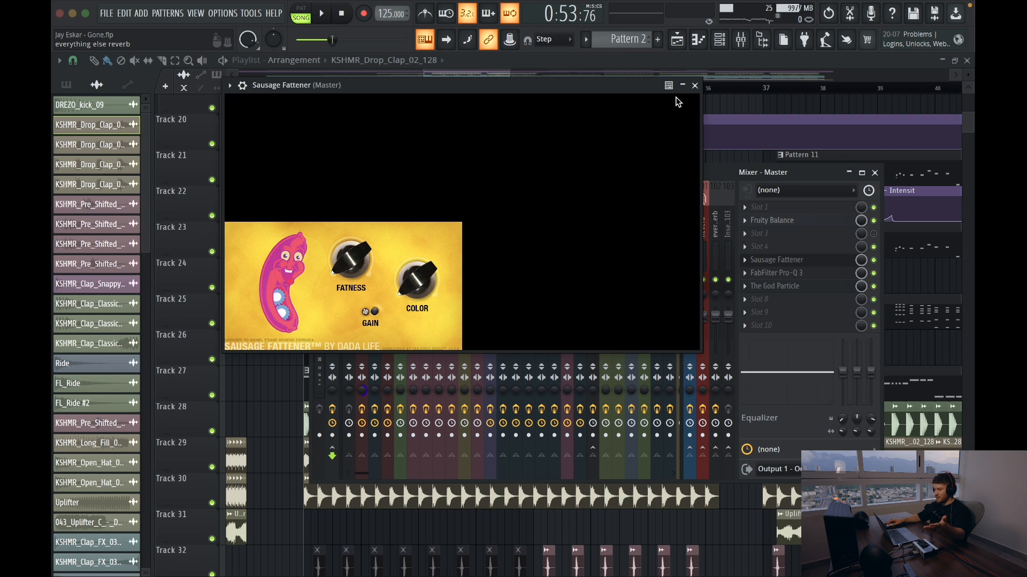
left_click(694, 85)
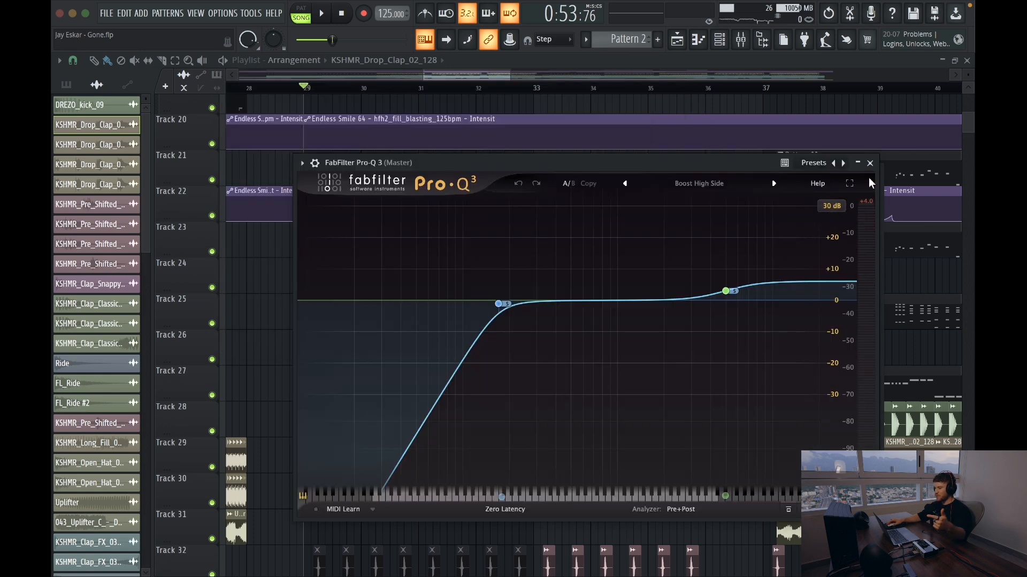
left_click(870, 163)
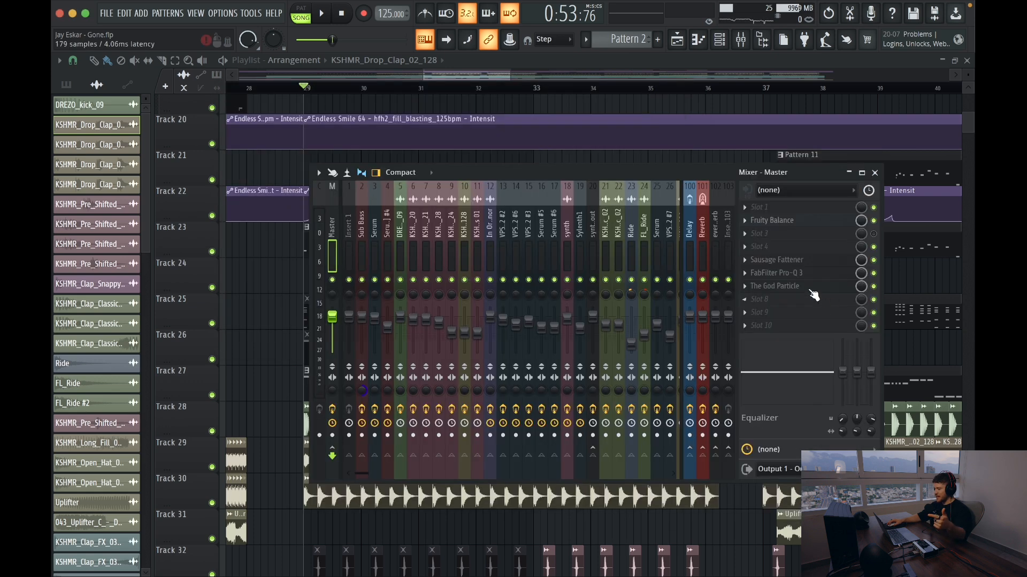
left_click(802, 286)
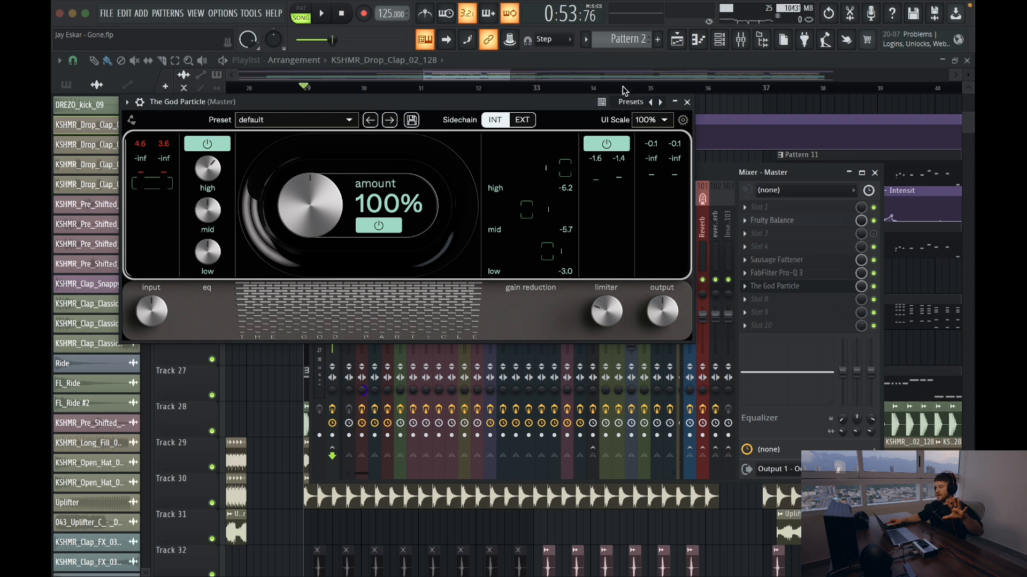
left_click(694, 106)
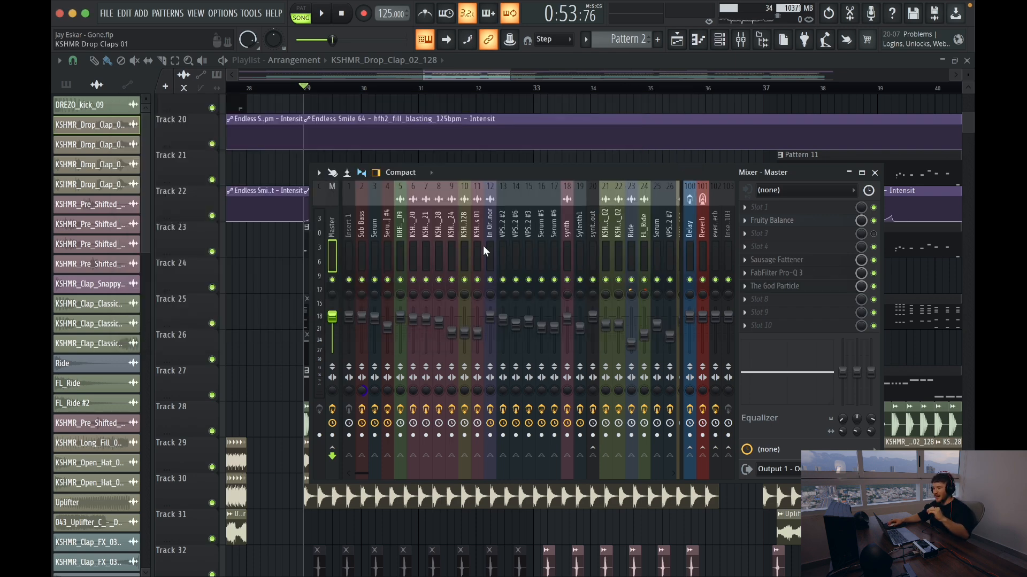
left_click(875, 172)
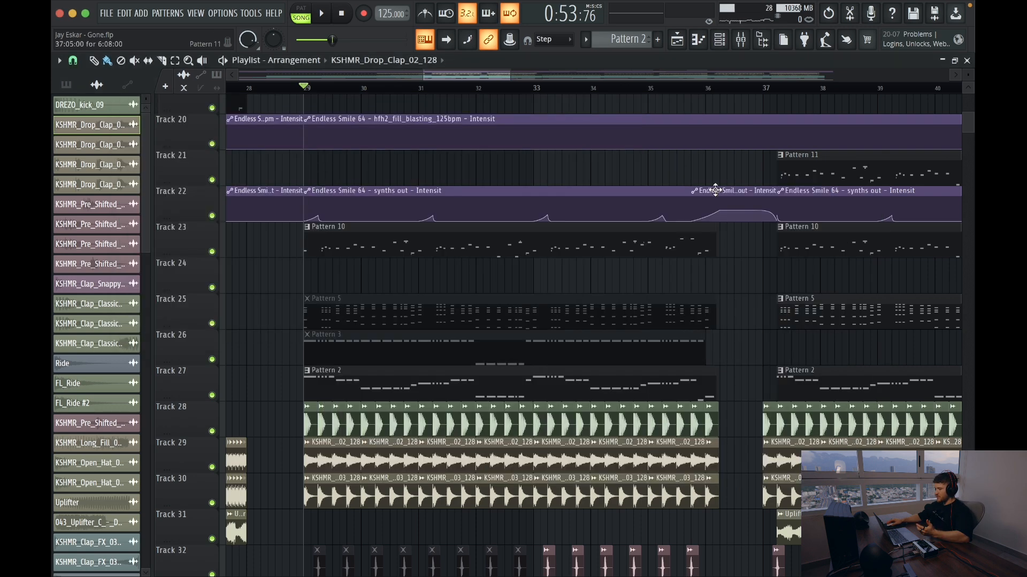
Solo the synth insert 18 in the mixer and audition it from bar 29.
scroll(337, 262, "down", 3)
key("F9")
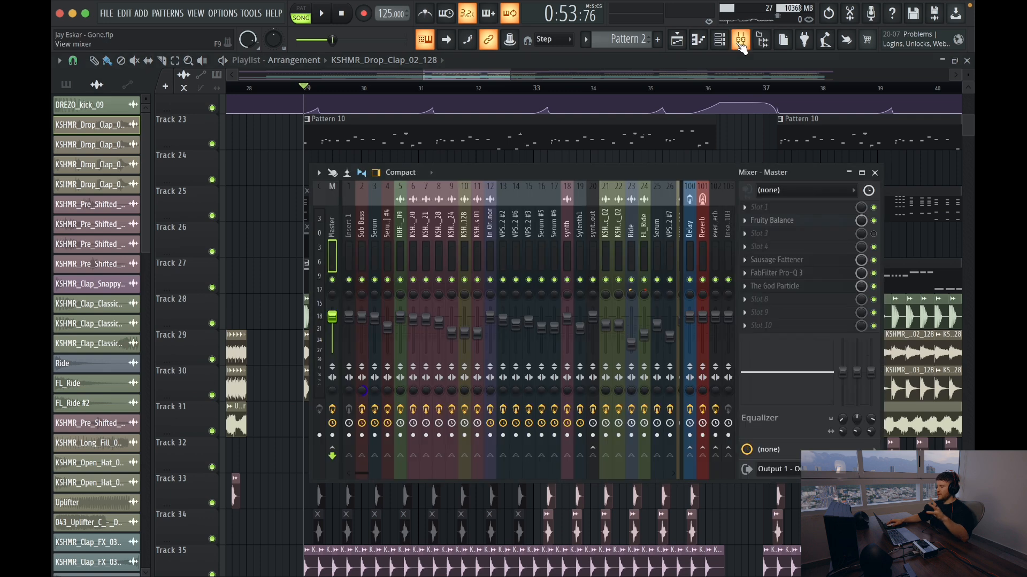
right_click(568, 280)
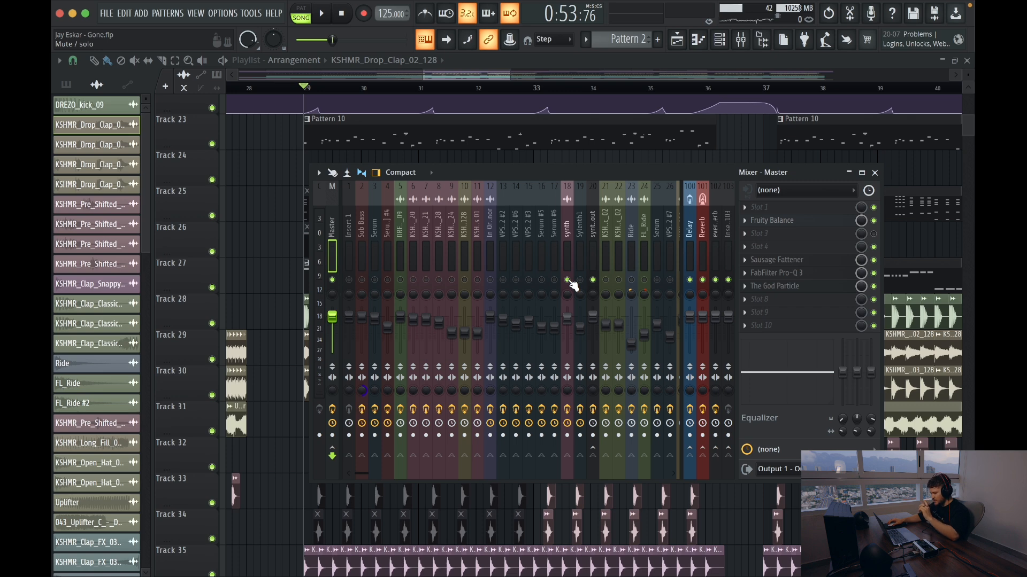
key("space")
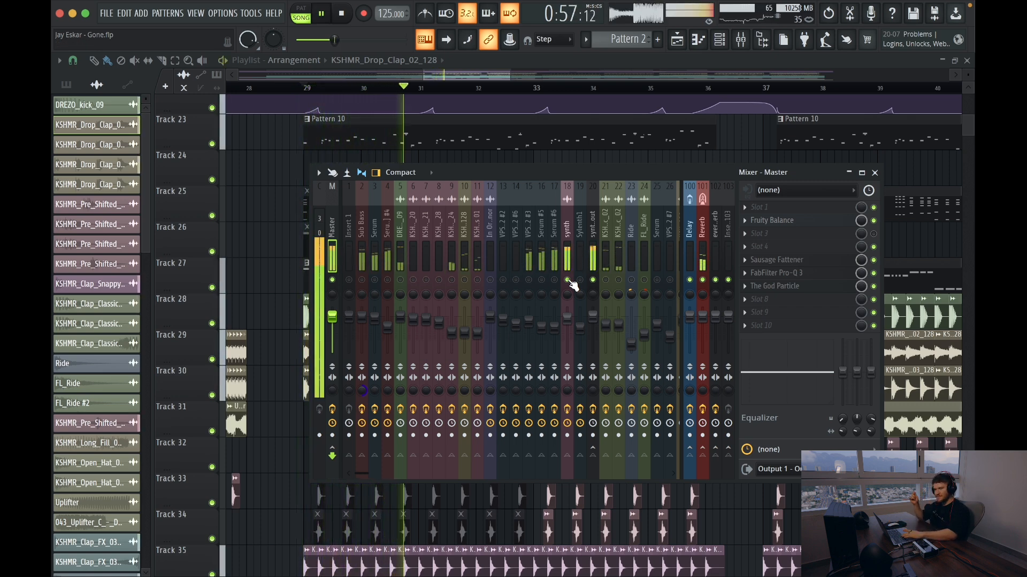
key("space")
Compare the soloed synth insert with FabFilter Saturn 2 disabled and enabled during playback.
left_click(570, 252)
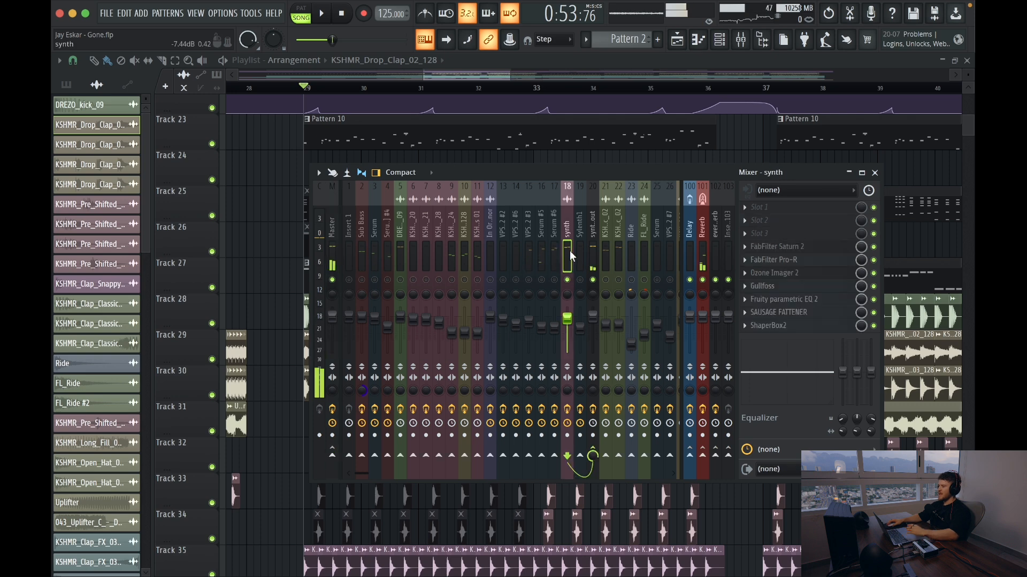
key("space")
left_click(875, 248)
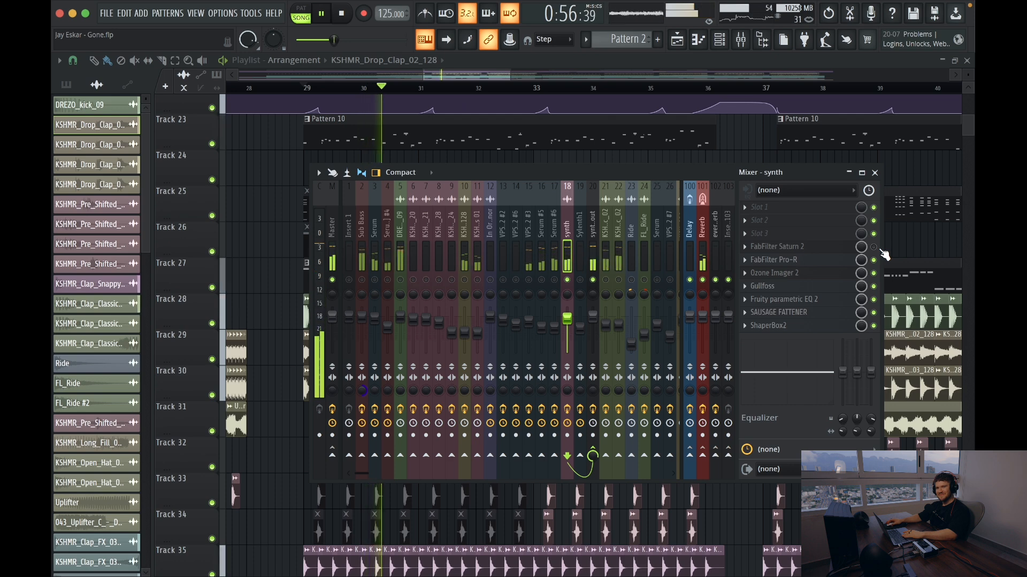
key("space")
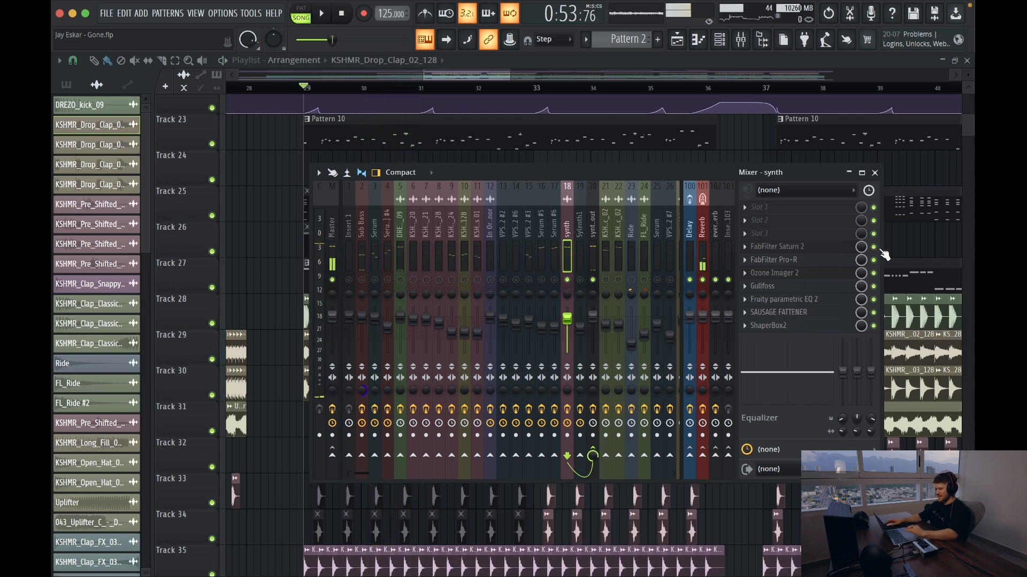
Open the VPS Avenger_x64_2 synth from the channel rack, audition its PL Sunshine preset with test notes, look over its panels and close it.
key("F6")
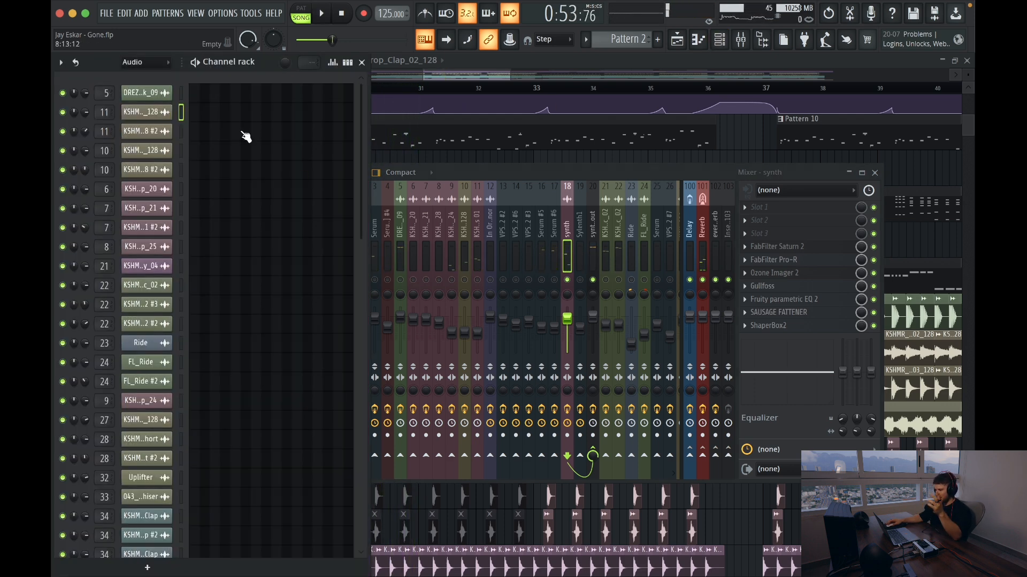
key("space")
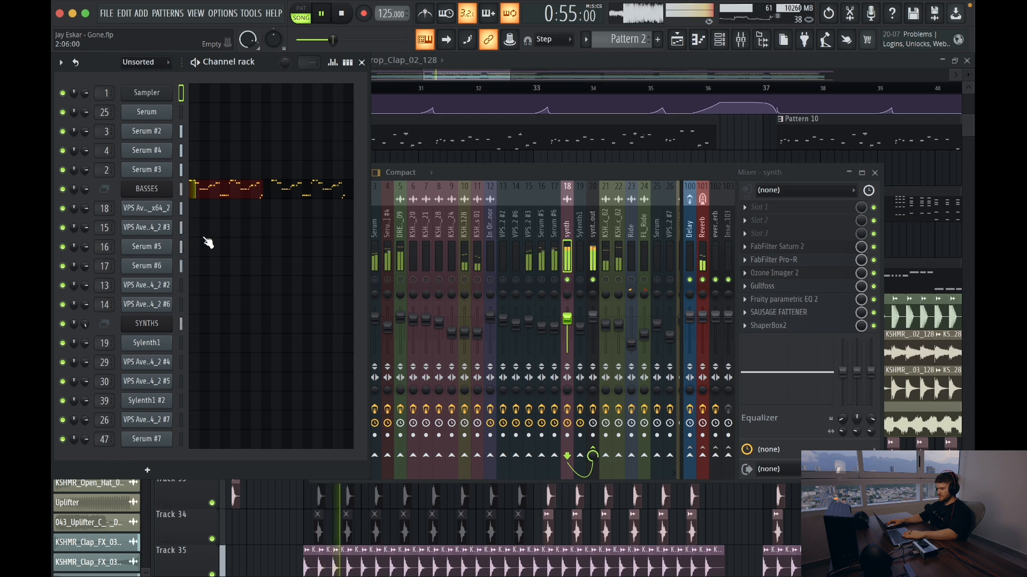
key("space")
left_click(153, 211)
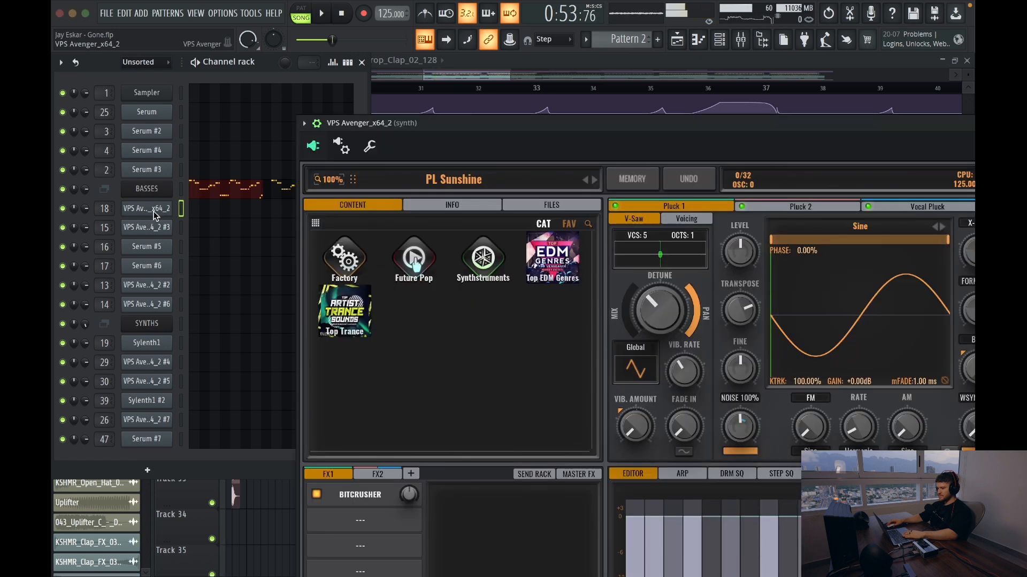
key("c")
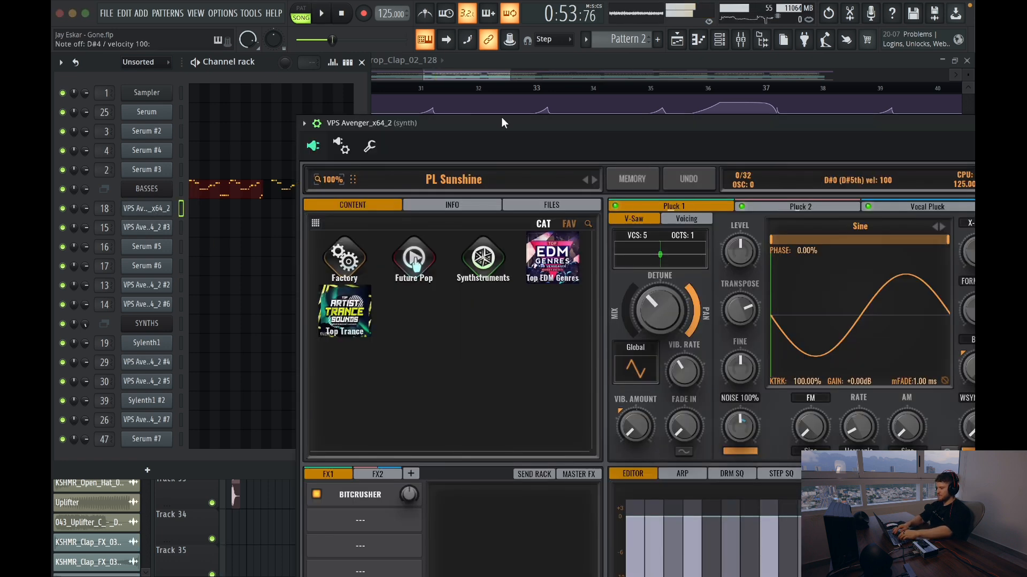
key("g")
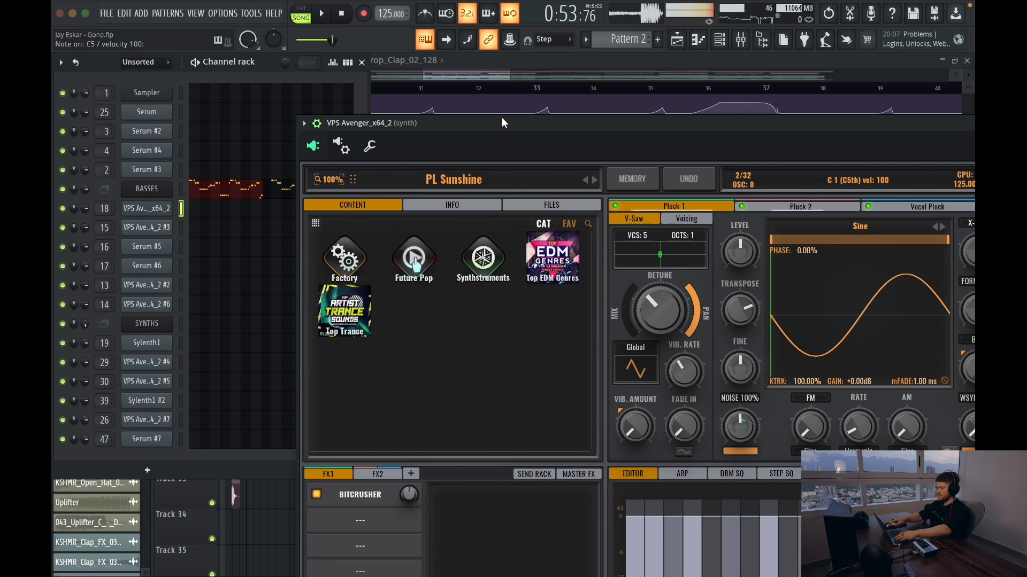
left_click_drag(503, 123, 266, 119)
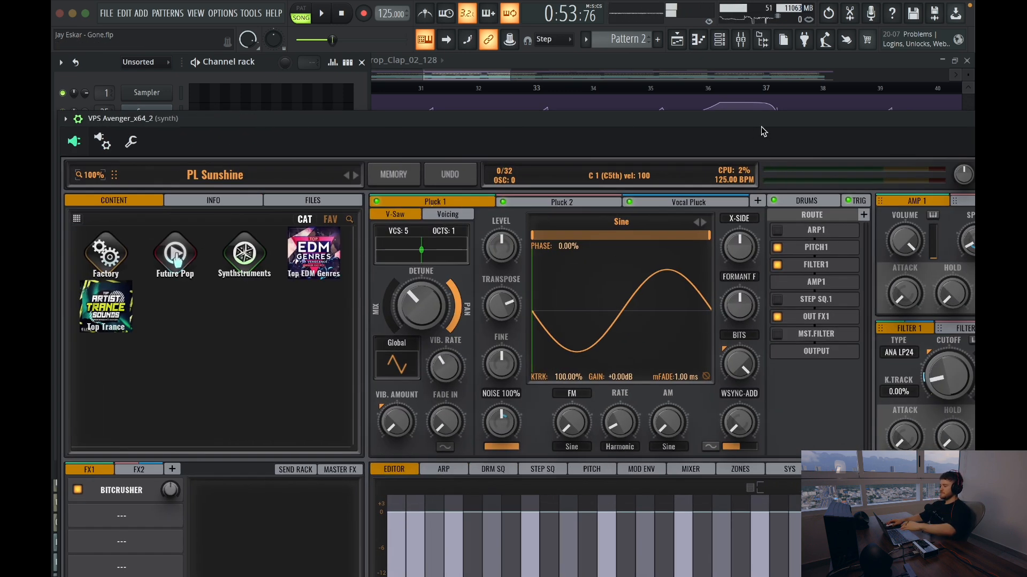
key("m")
key("b")
left_click_drag(762, 127, 498, 130)
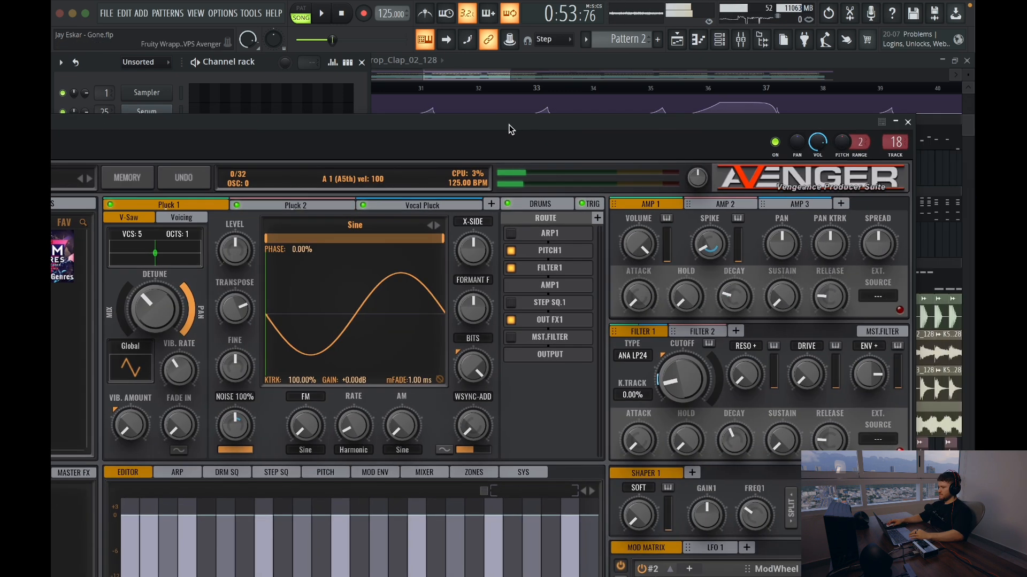
left_click(908, 123)
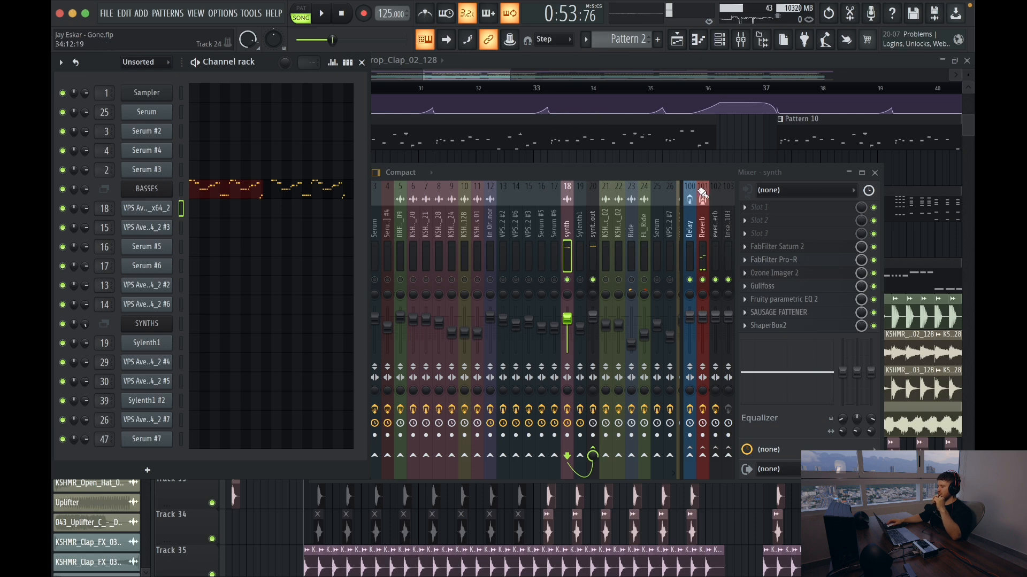
Examine the FabFilter Saturn 2 settings on the synth insert and close the plugin.
left_click(801, 248)
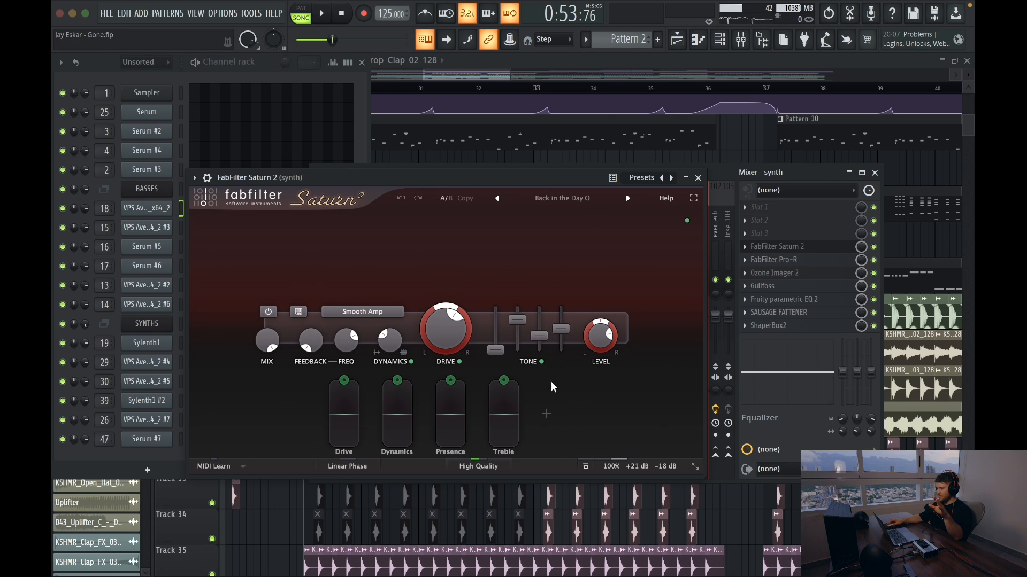
left_click_drag(494, 179, 608, 127)
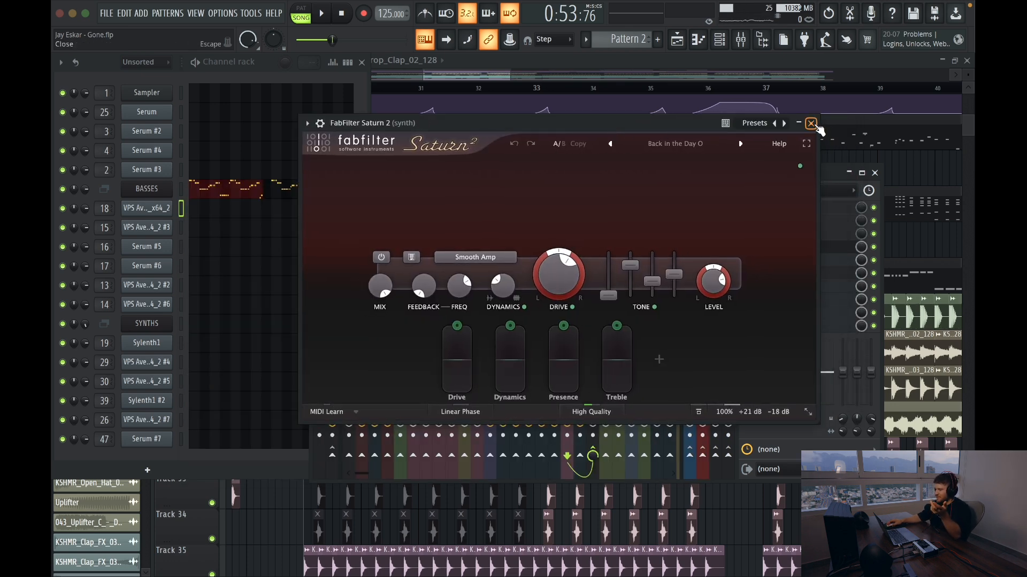
left_click(811, 123)
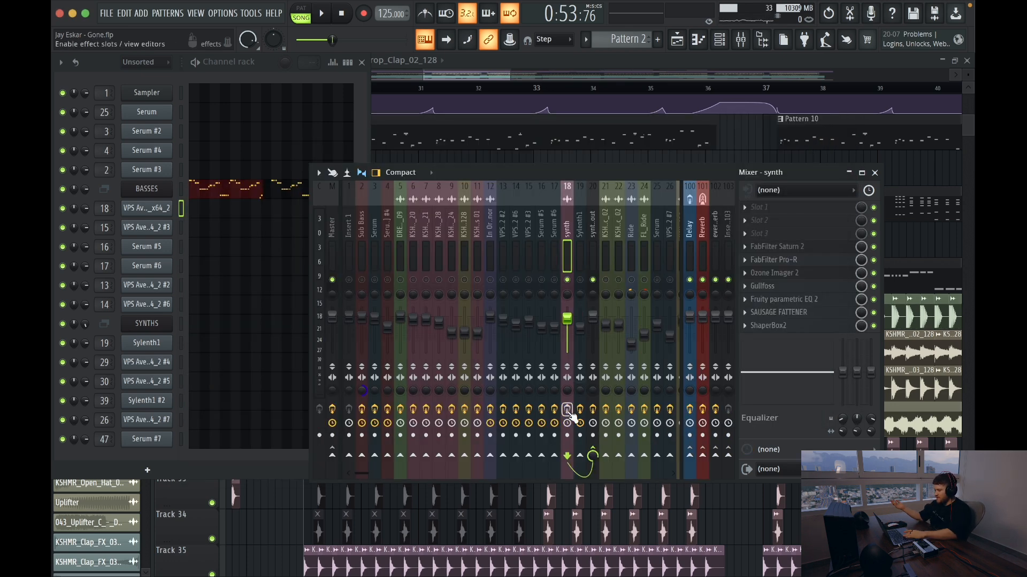
Compare the soloed synth insert 18 during playback with its effect slots bypassed and enabled.
key("space")
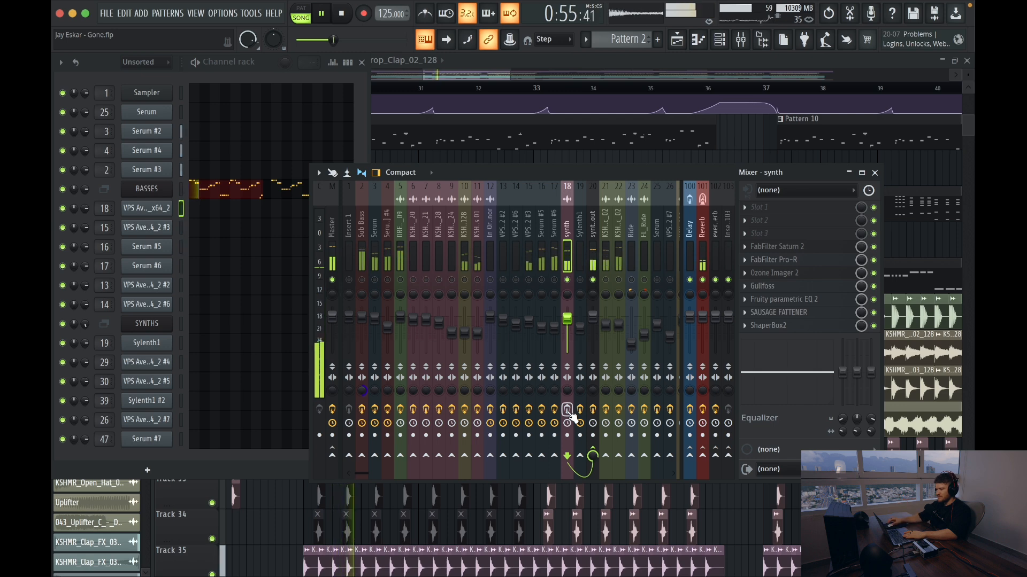
key("space")
key("space")
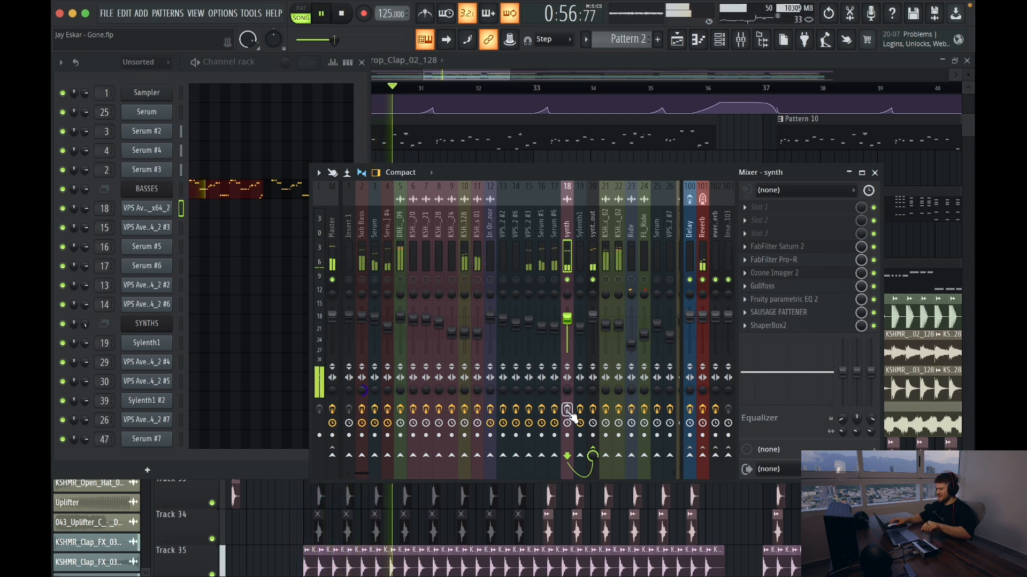
key("space")
key("space")
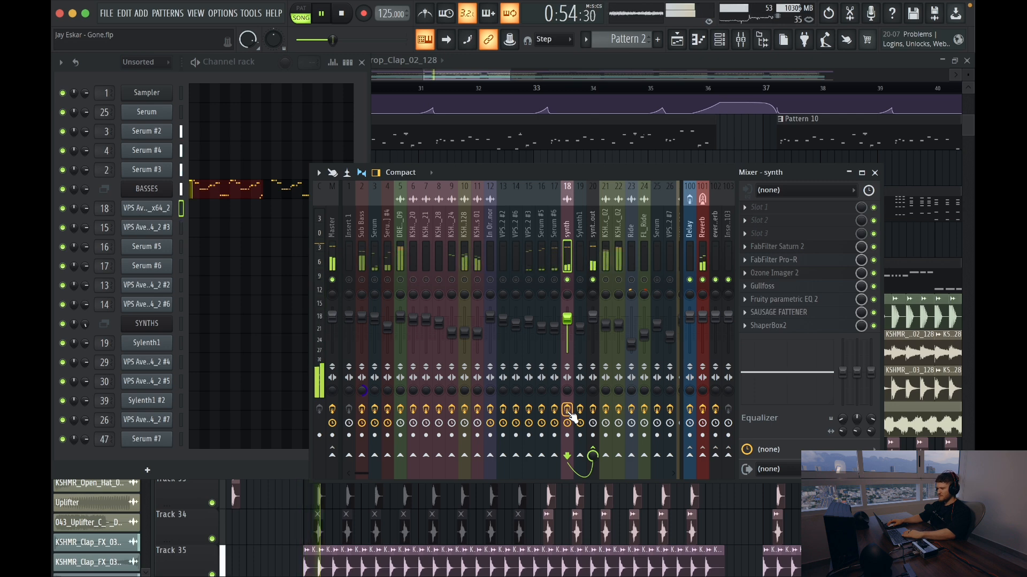
key("space")
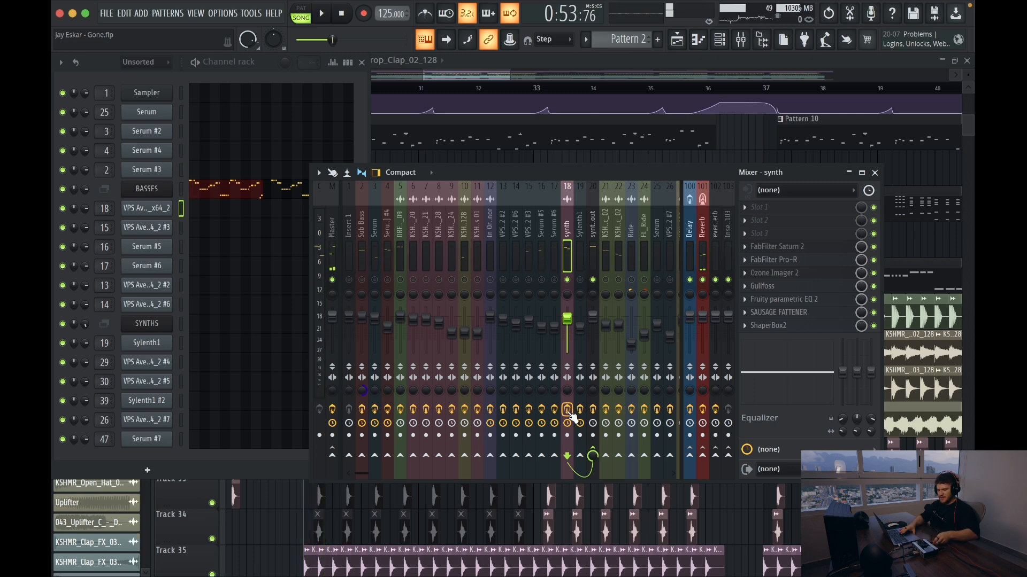
key("space")
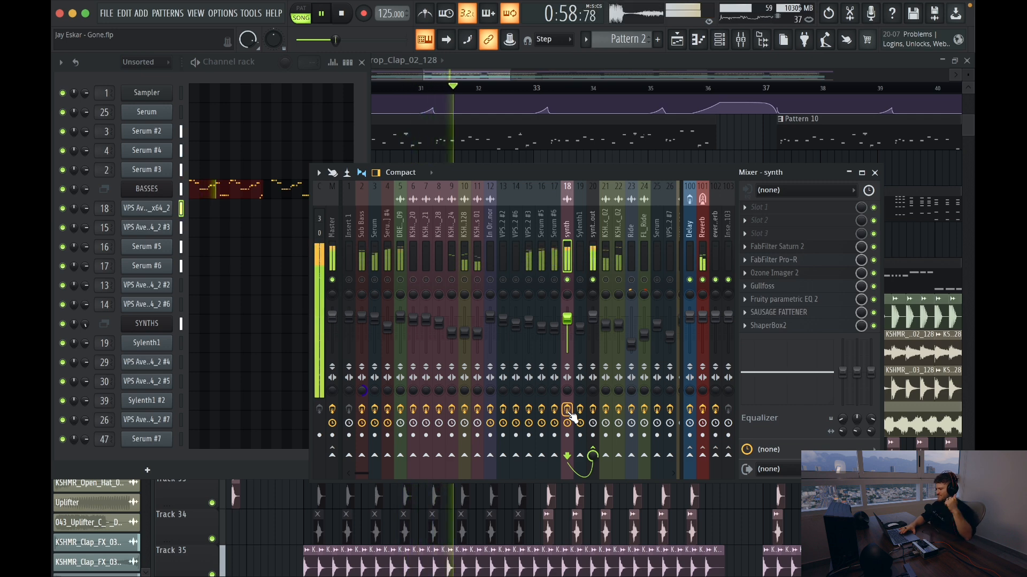
key("space")
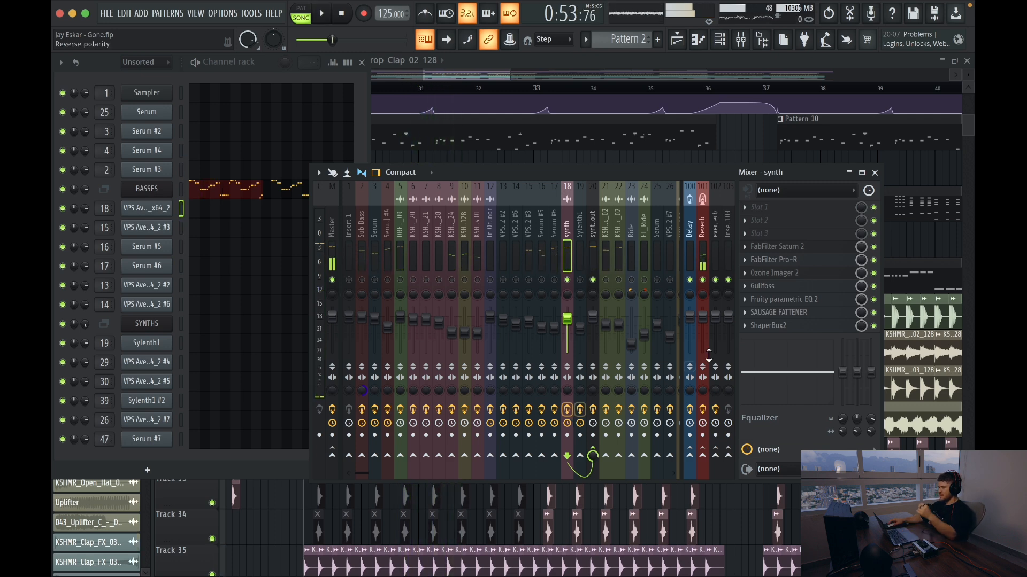
Look over the Ozone Imager 2 and FabFilter Pro-R settings on the synth insert and audition the processed synth from bar 29.
left_click(797, 274)
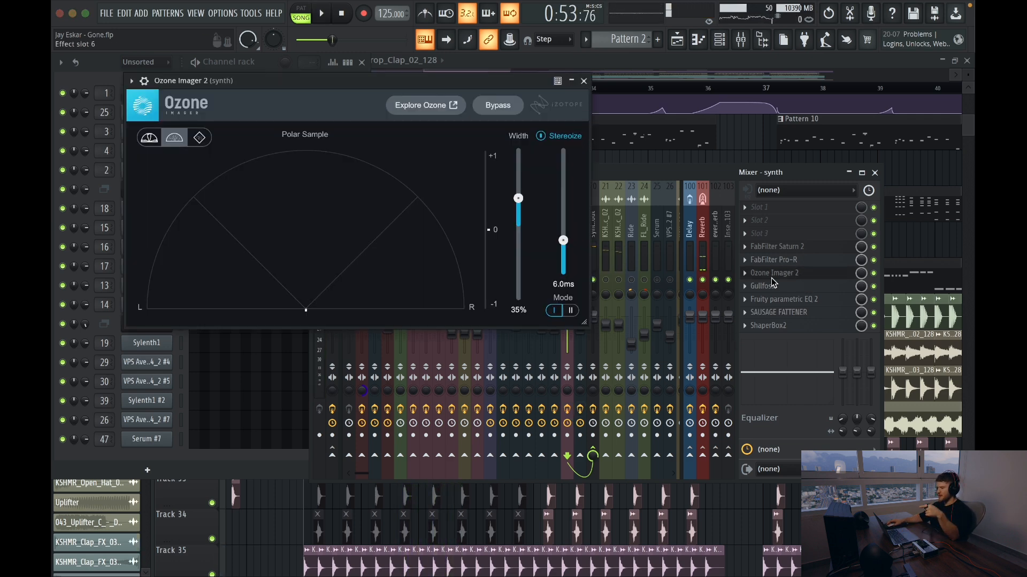
left_click(802, 261)
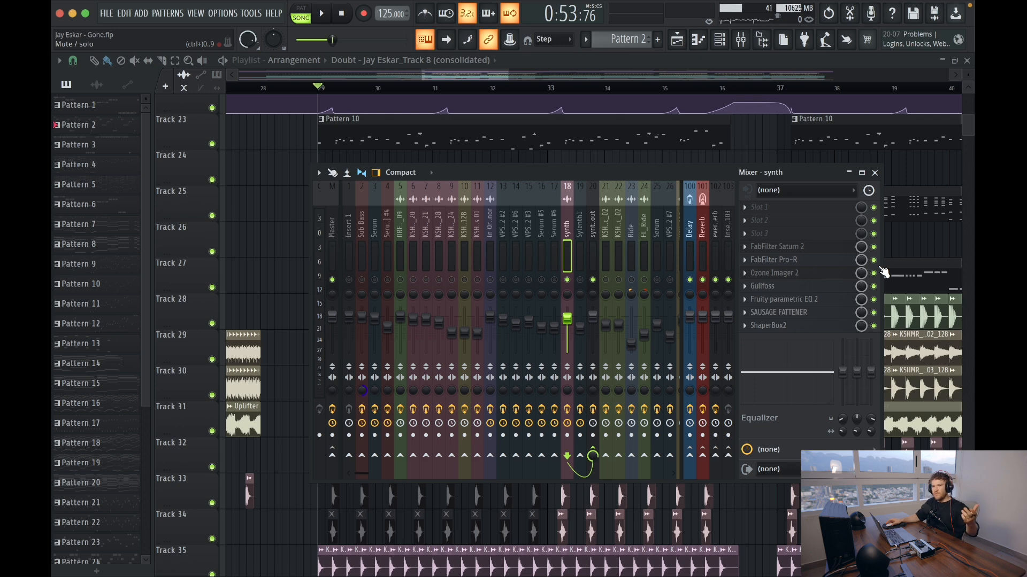
key("space")
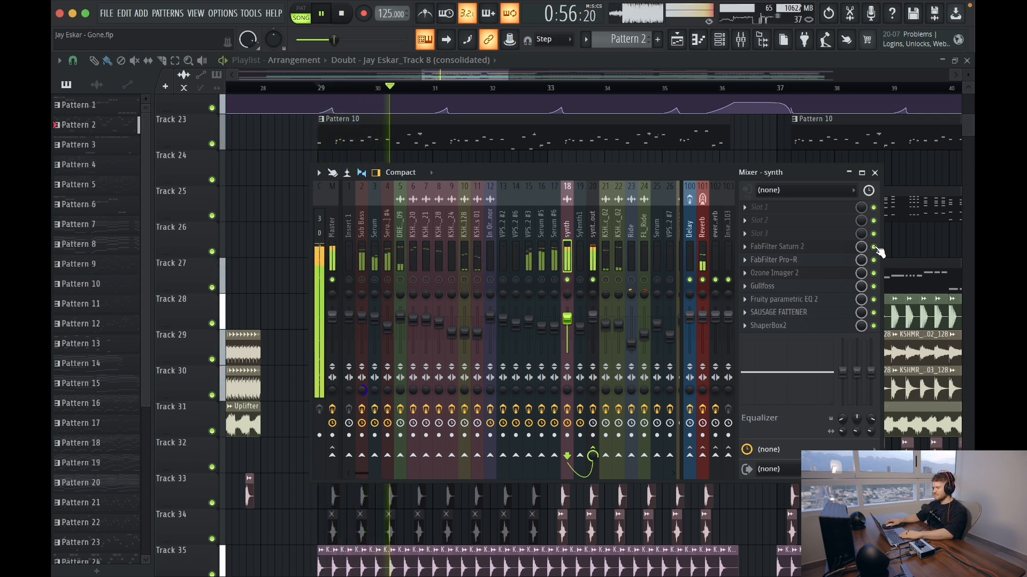
key("space")
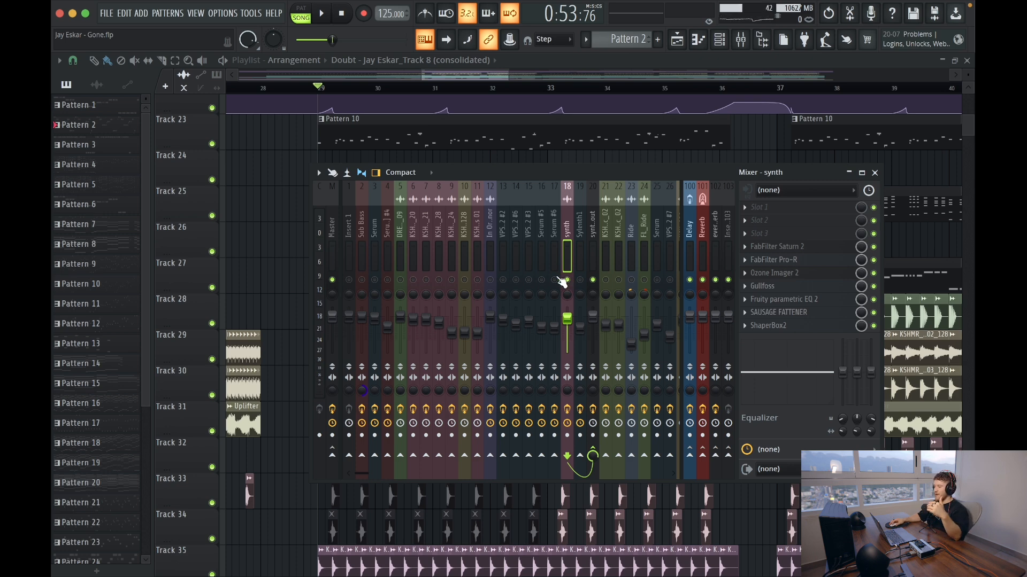
Solo the Serum #6 insert 17, audition it from bar 29, and open its Serum instrument from the channel rack.
left_click_drag(549, 285, 520, 281)
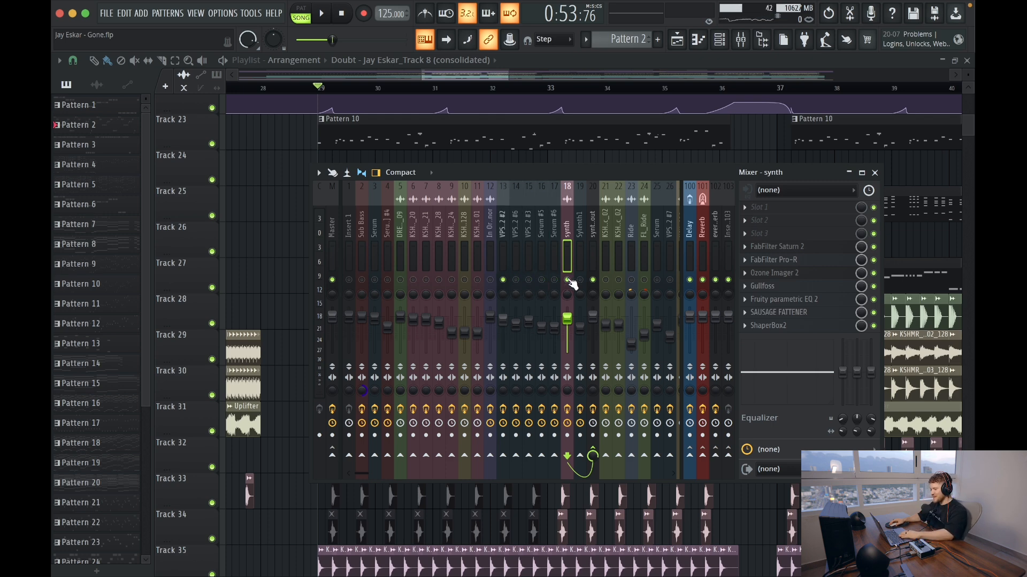
key("space")
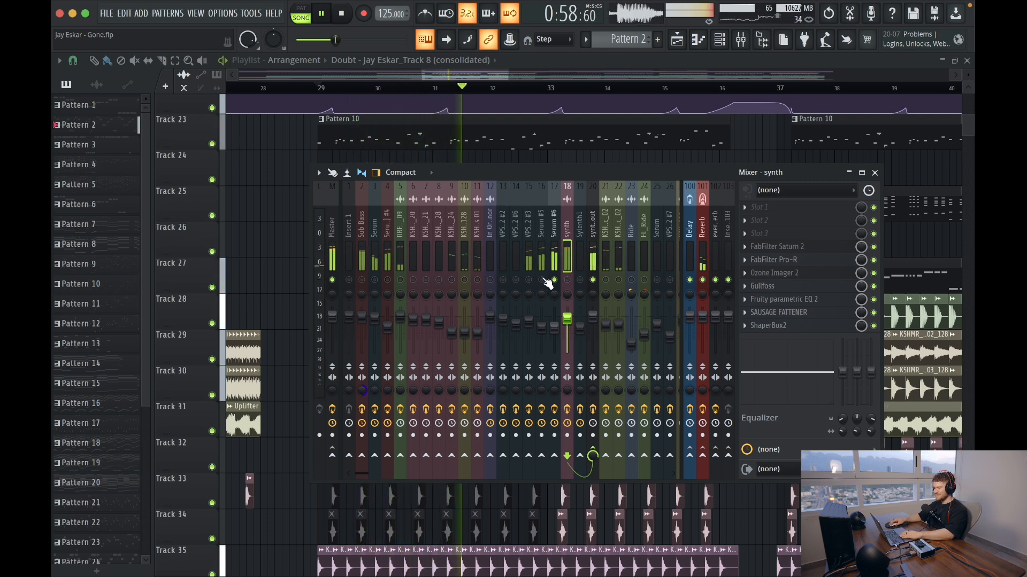
key("space")
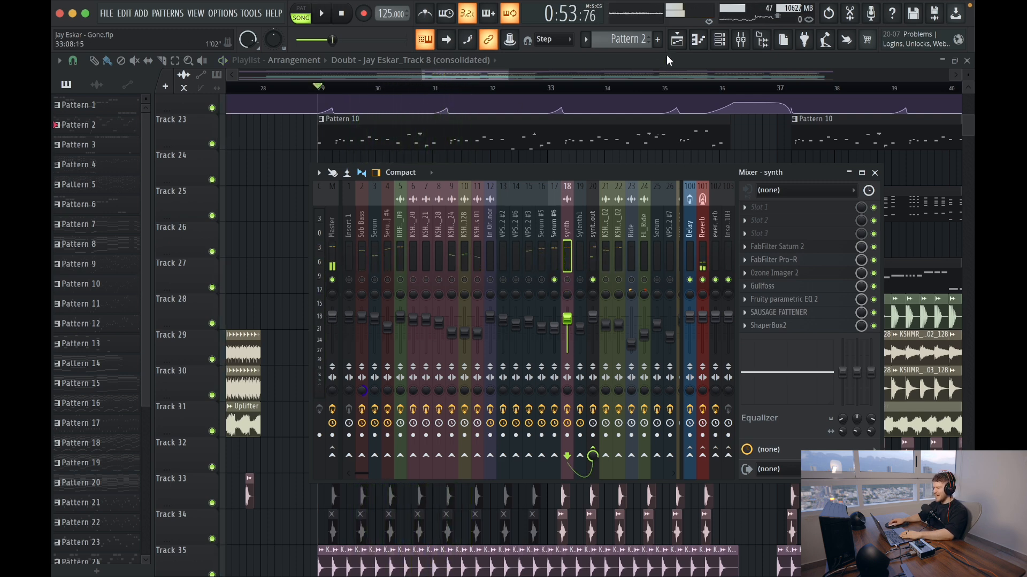
left_click(719, 39)
key("space")
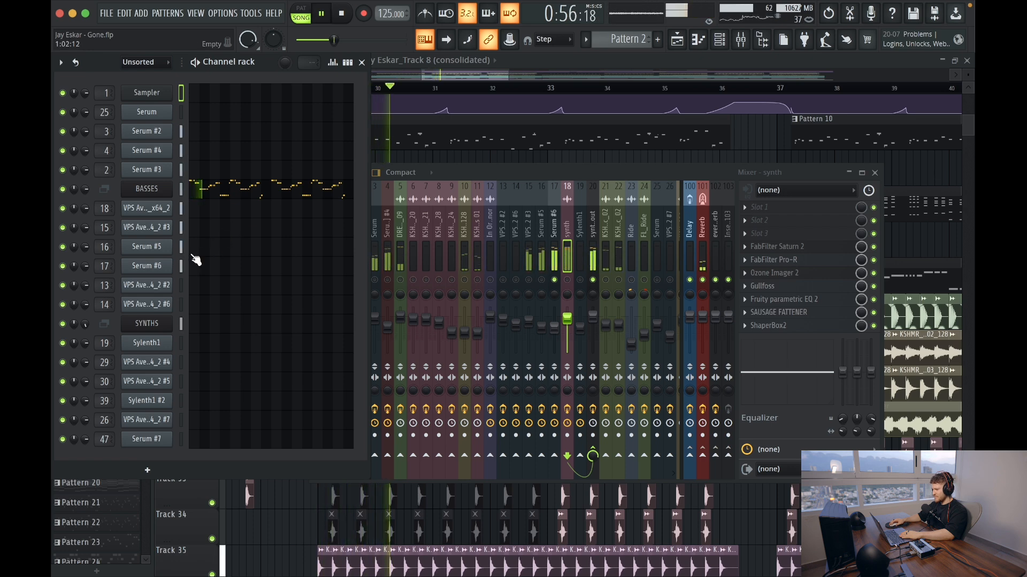
key("space")
left_click(147, 266)
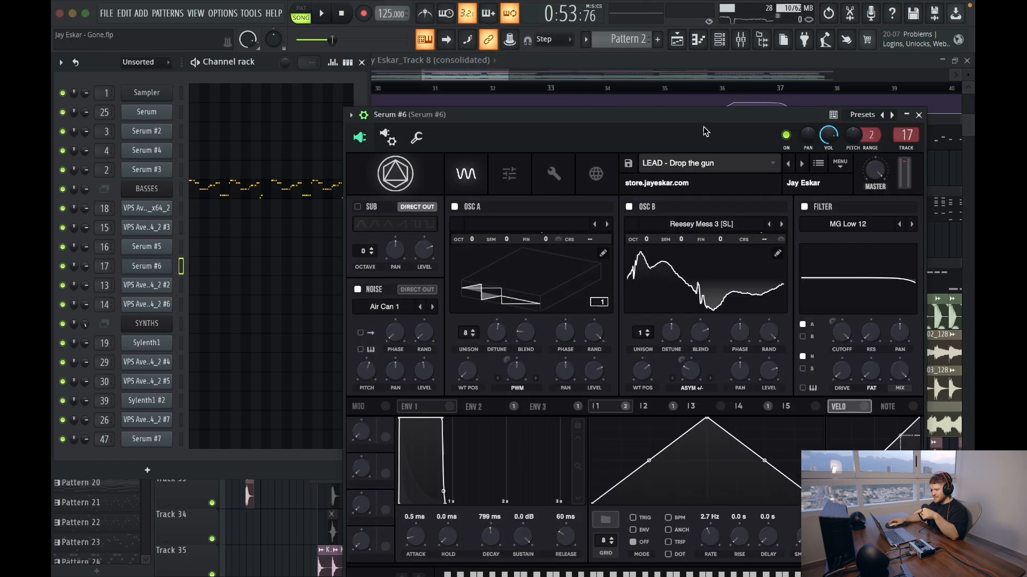
Locate the LEAD - Drop the gun preset within Jay Eskar Serum Soundbank Vol. 1 in Serum #6's preset library and select it.
left_click(703, 160)
mouse_move(701, 184)
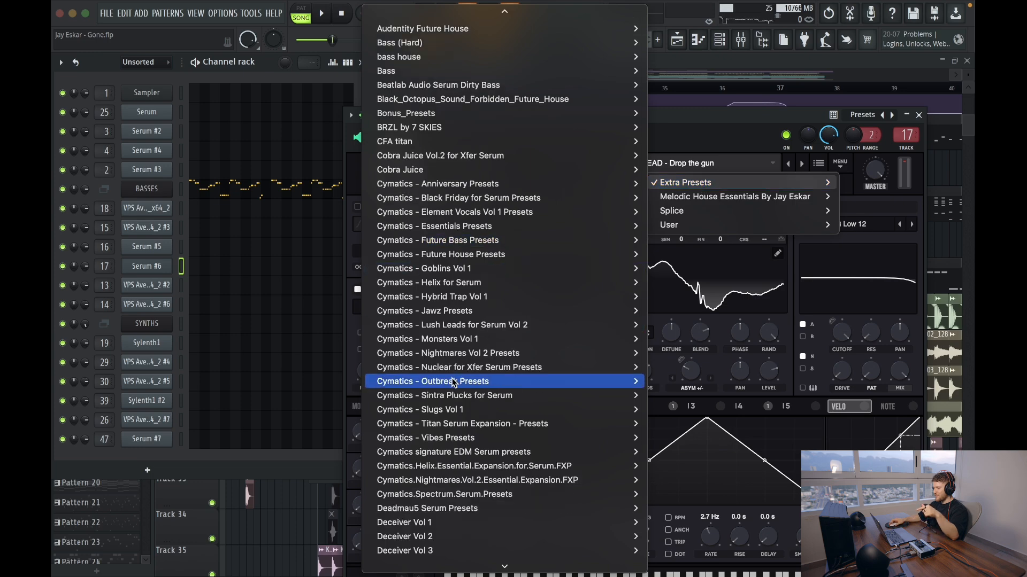
scroll(453, 383, "down", 15)
mouse_move(456, 289)
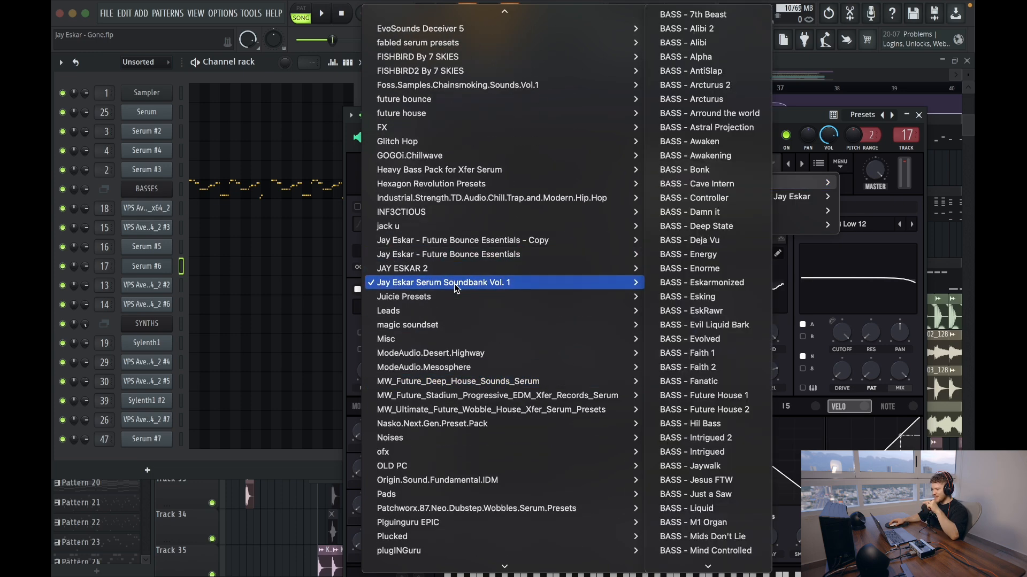
scroll(669, 289, "down", 20)
scroll(697, 340, "up", 3)
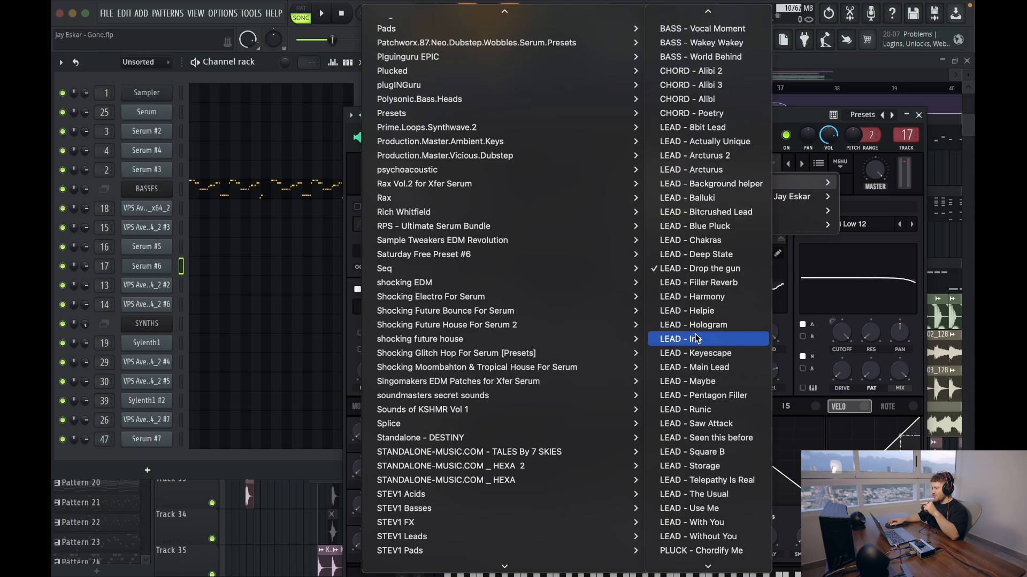
left_click(707, 269)
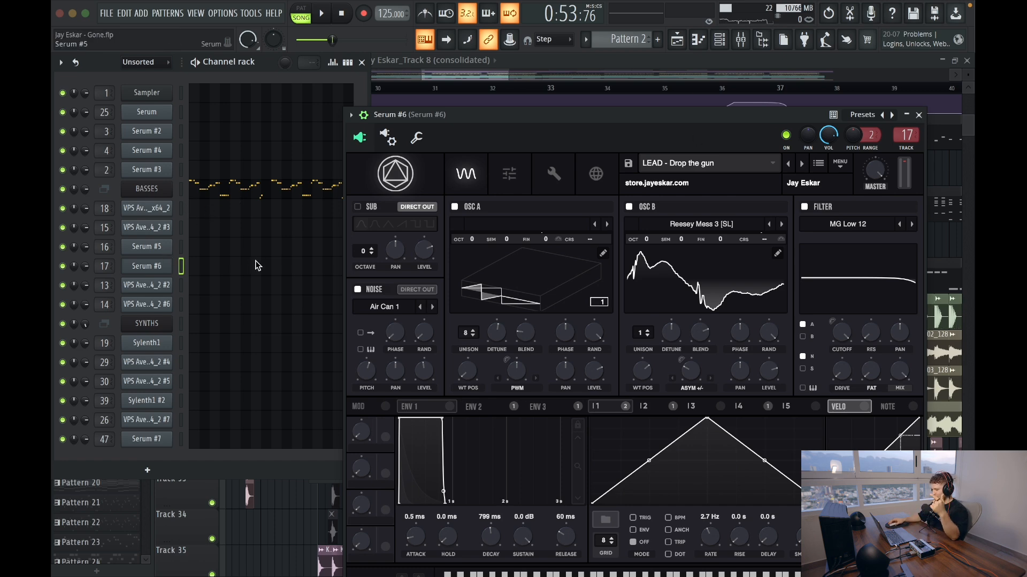
Open Serum #5 to view its LEAD - 8bit Lead preset, close it, and audition insert 16 alone and together with Serum #6.
left_click(146, 246)
left_click_drag(492, 168, 543, 358)
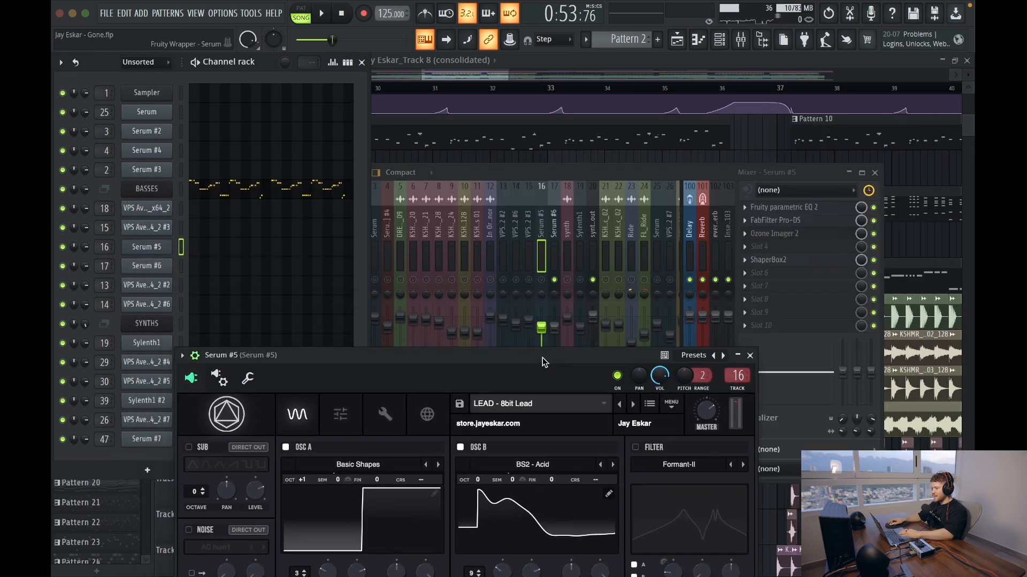
left_click(541, 289)
left_click(750, 355)
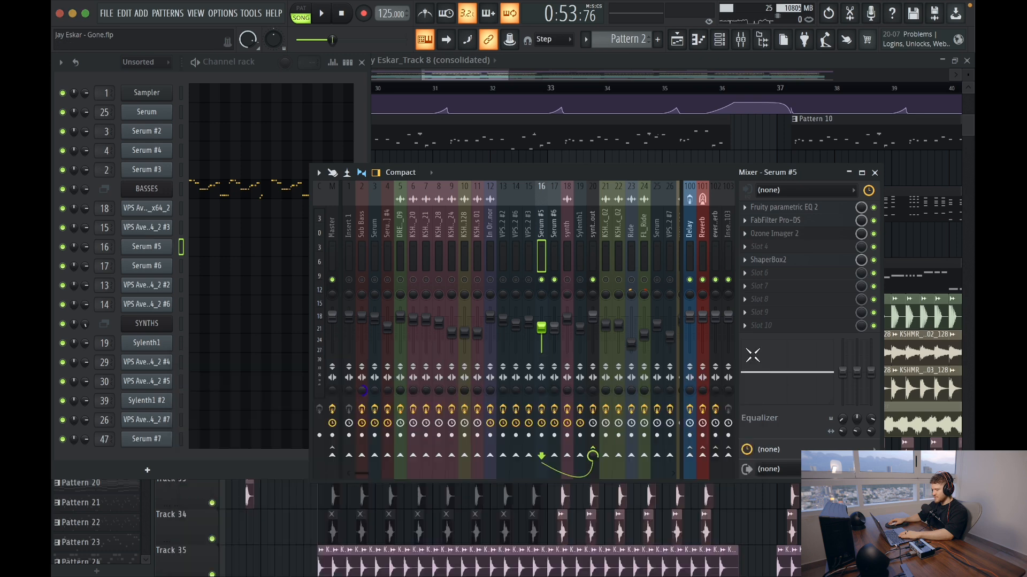
key("space")
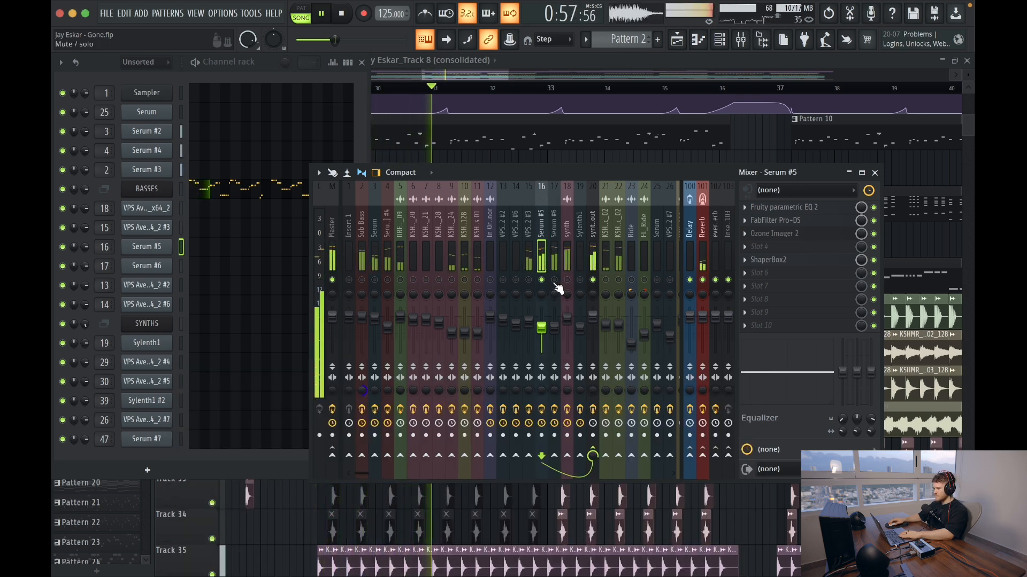
key("space")
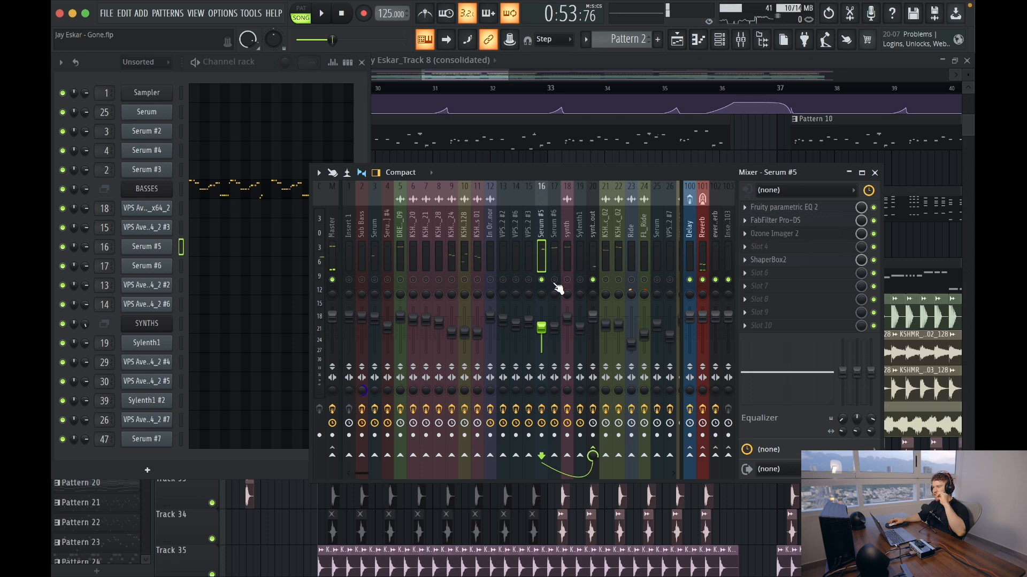
key("space")
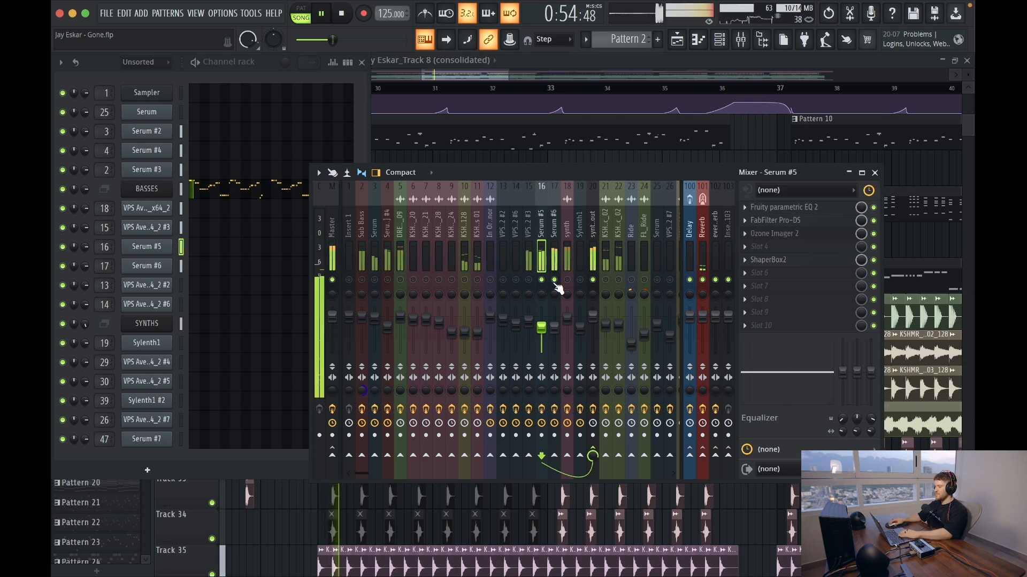
key("space")
Solo the VPS Avenger #3 insert 15, try its LD Culture preset with test notes, close the synth and audition it in playback.
left_click(532, 283)
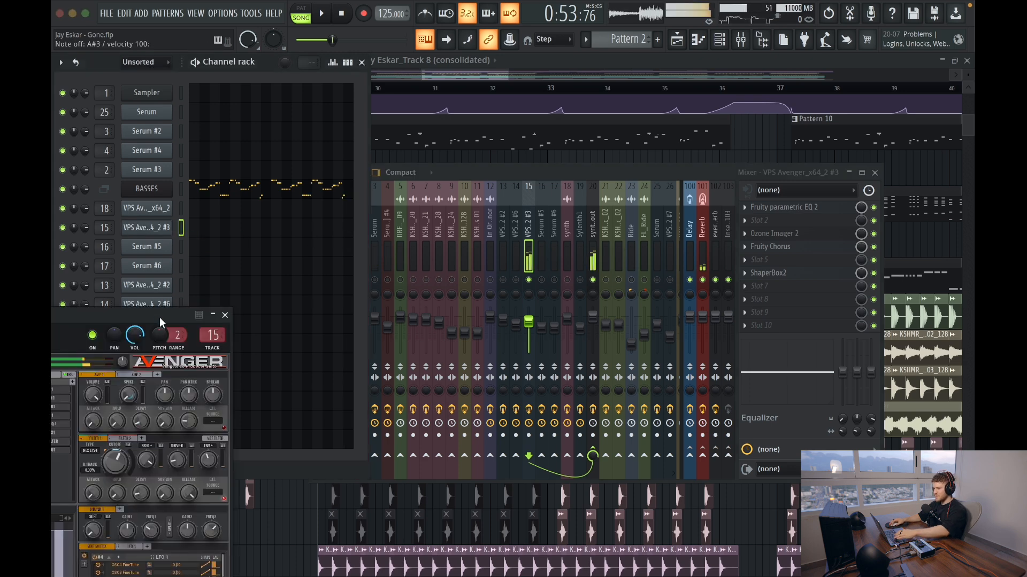
left_click_drag(160, 317, 616, 202)
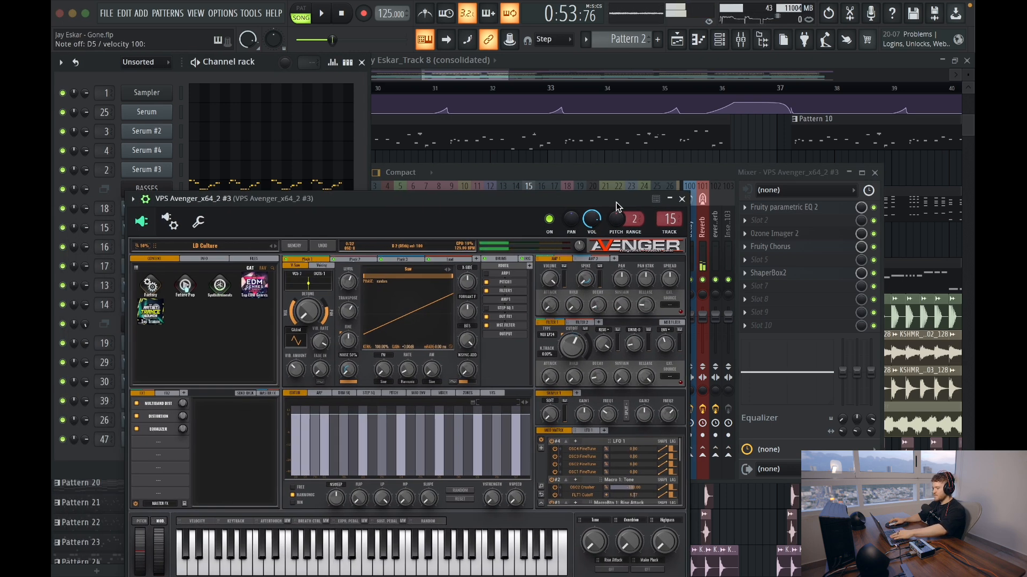
key("b")
left_click(682, 199)
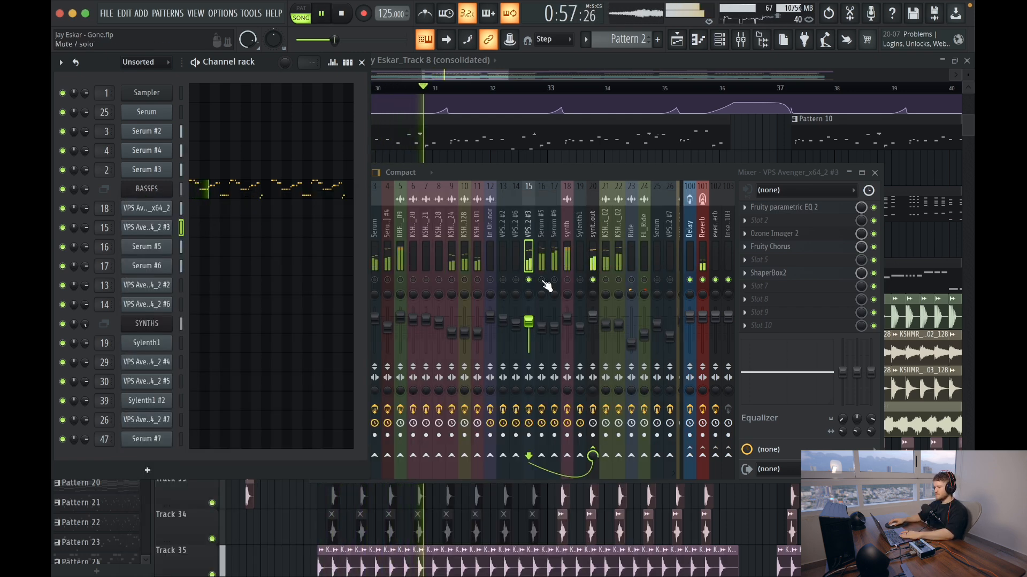
key("space")
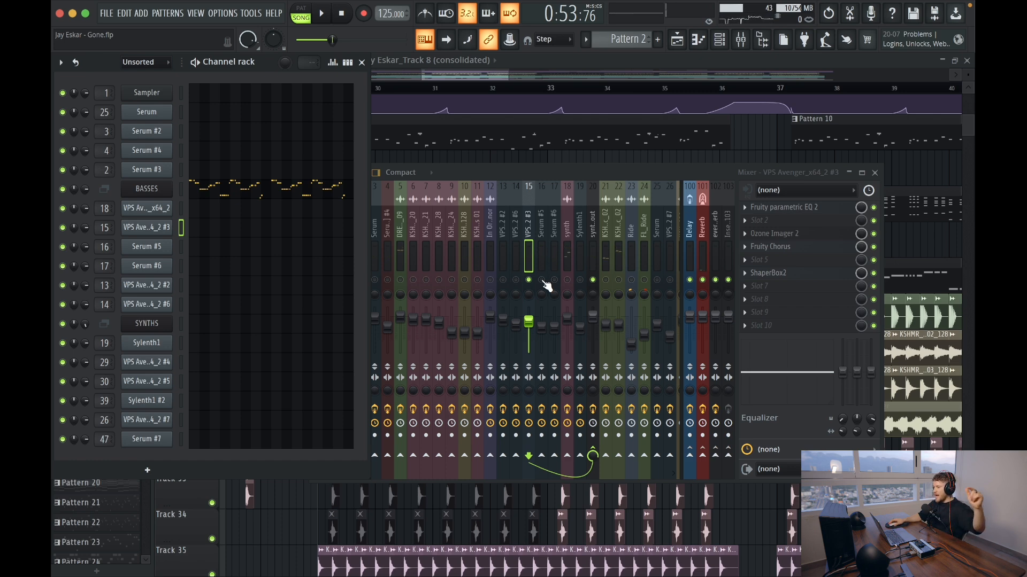
Enable the Serum #5 and Serum #6 inserts alongside VPS Avenger #3 and audition the three layers together.
left_click(542, 280)
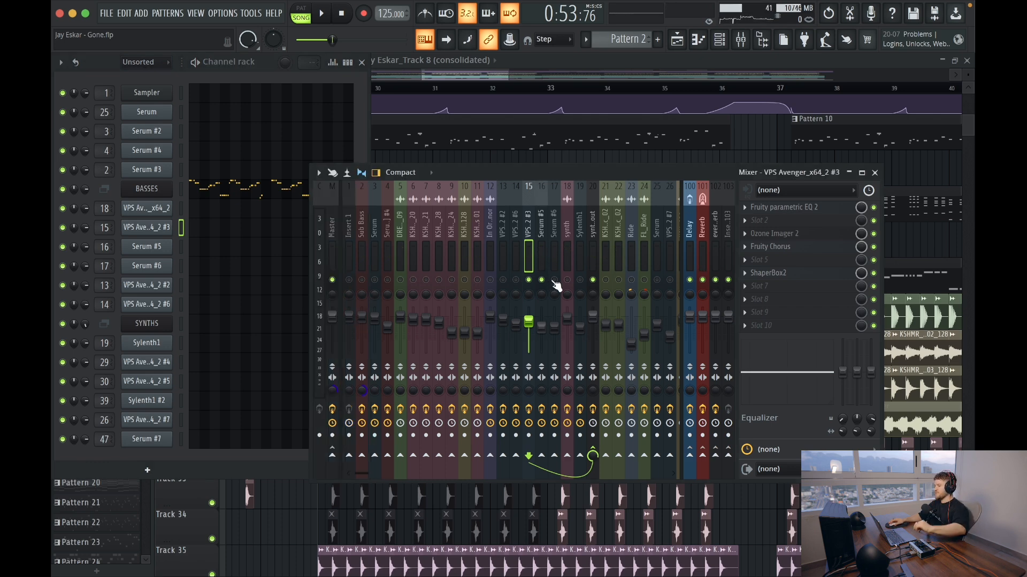
key("space")
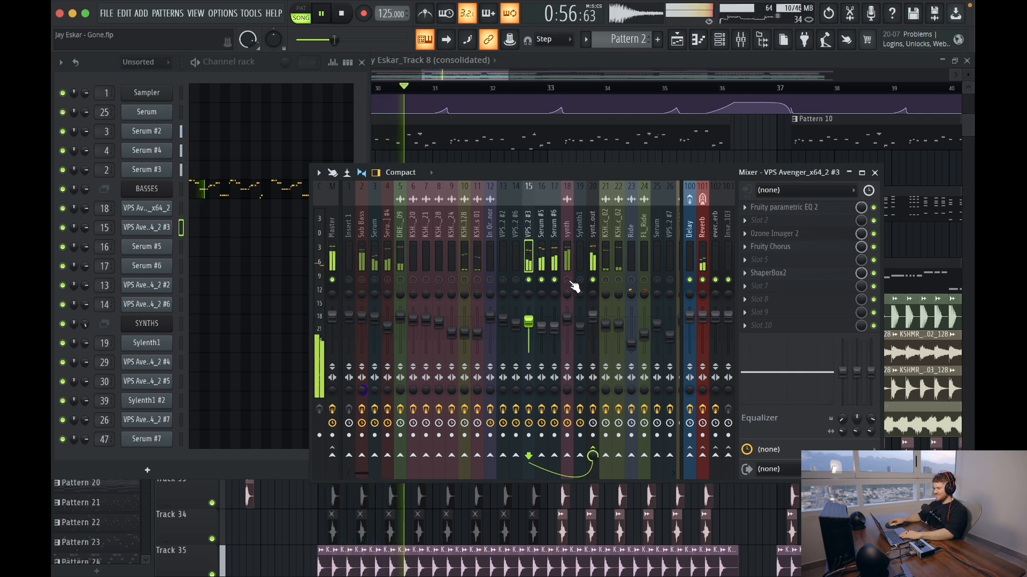
key("space")
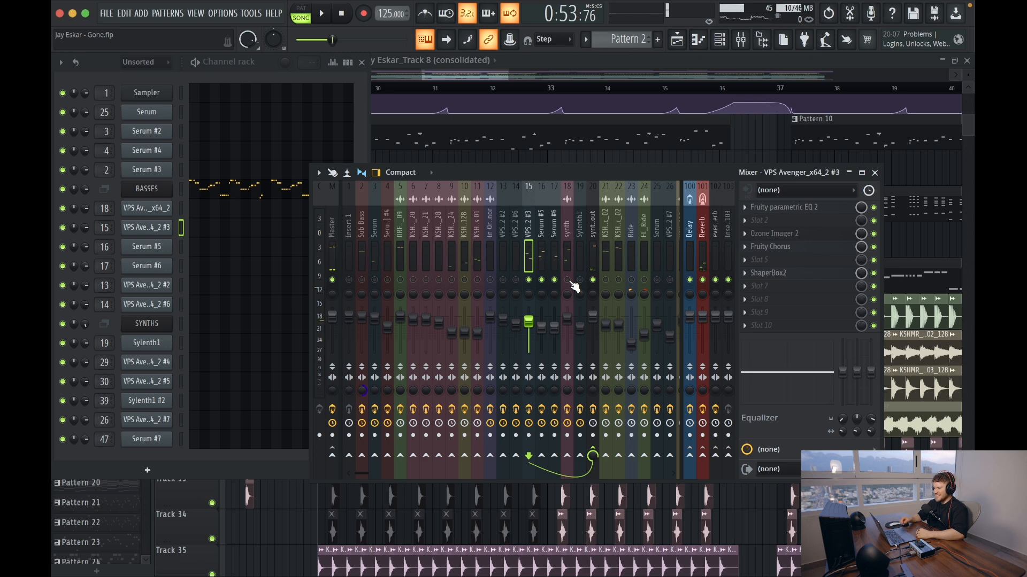
Raise the band 1 high-pass cutoff slightly in Serum #5's Fruity parametric EQ 2 during playback and close the equalizer.
left_click(543, 233)
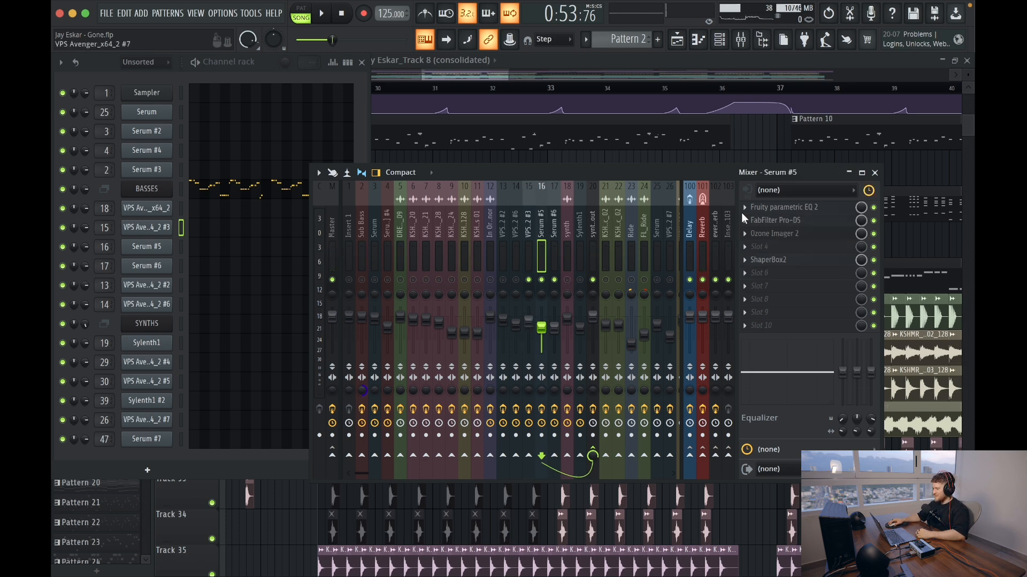
left_click(819, 208)
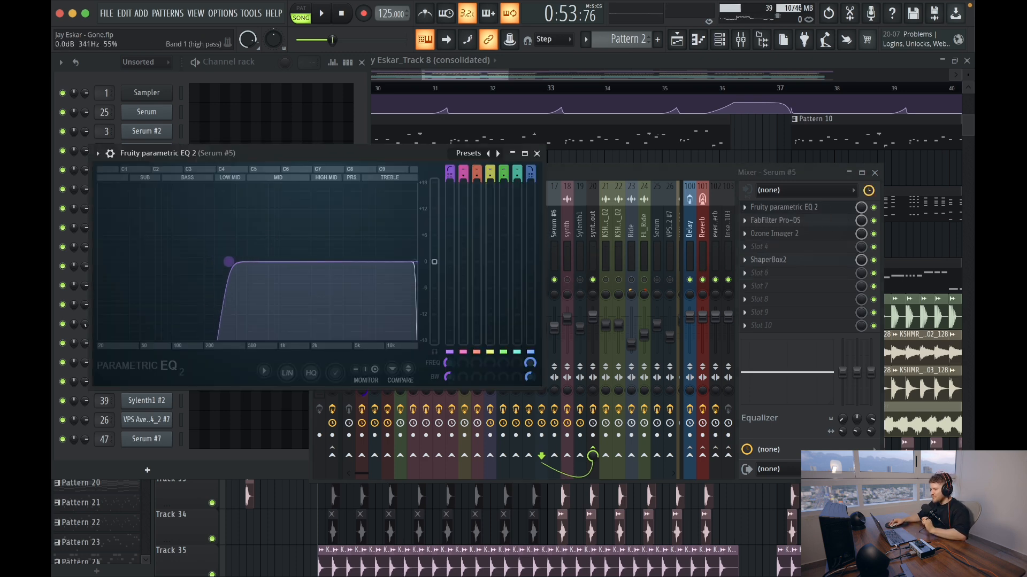
key("space")
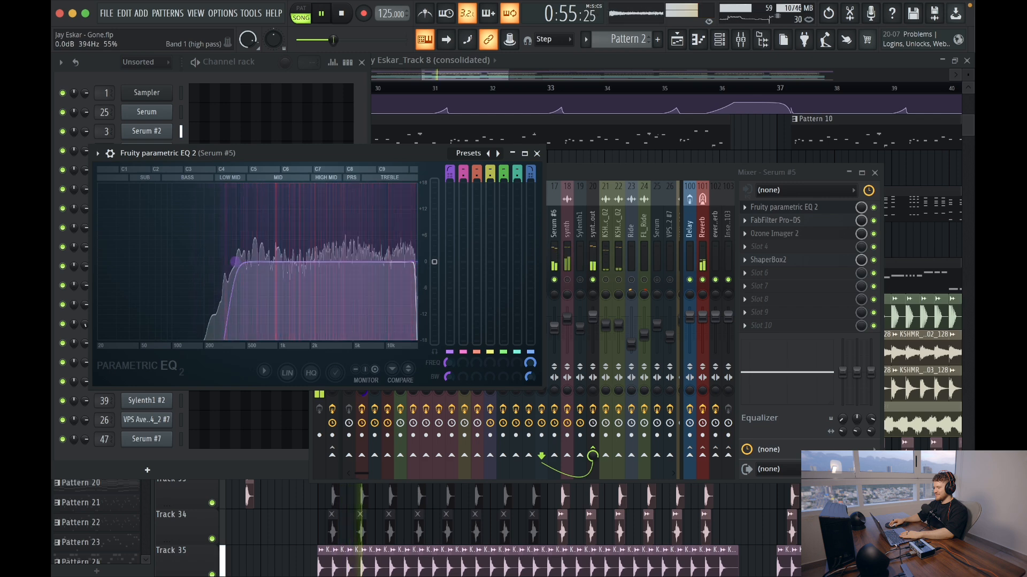
left_click_drag(235, 267, 241, 268)
left_click(537, 153)
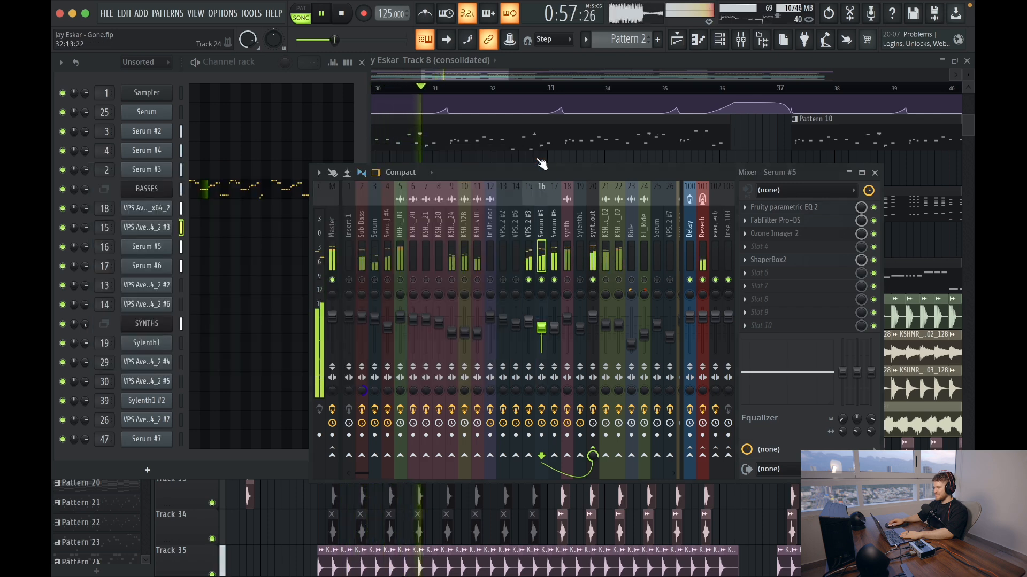
Enable the synth insert 18 and compare the VPS Avenger #3, Serum #5 and Serum #6 layers without and with it.
key("space")
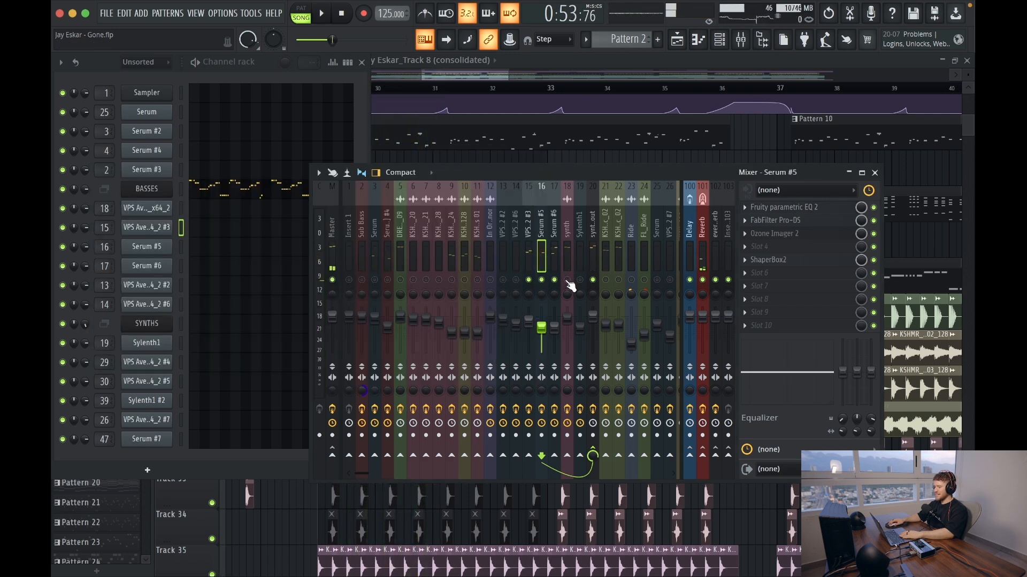
left_click(570, 247)
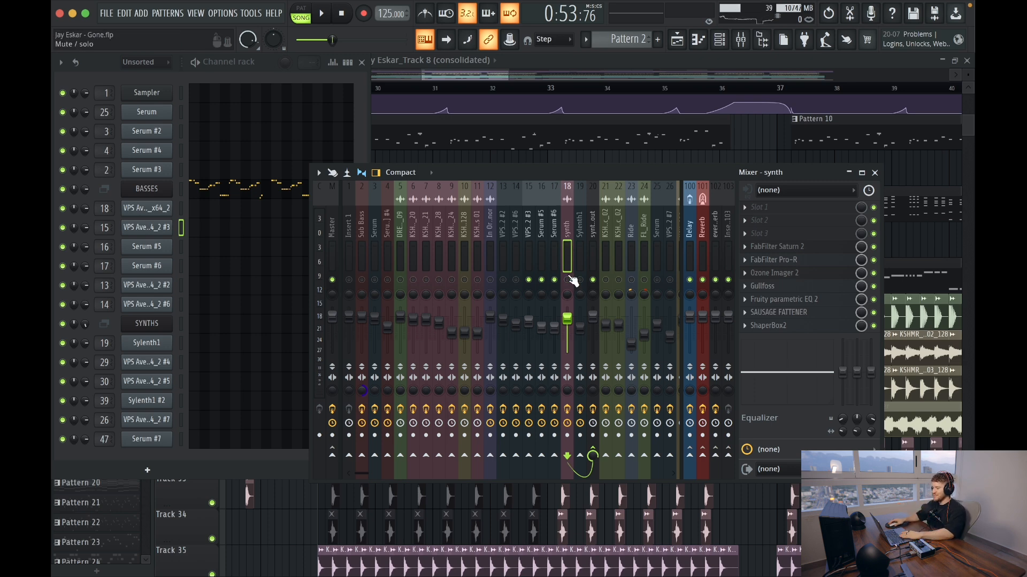
key("space")
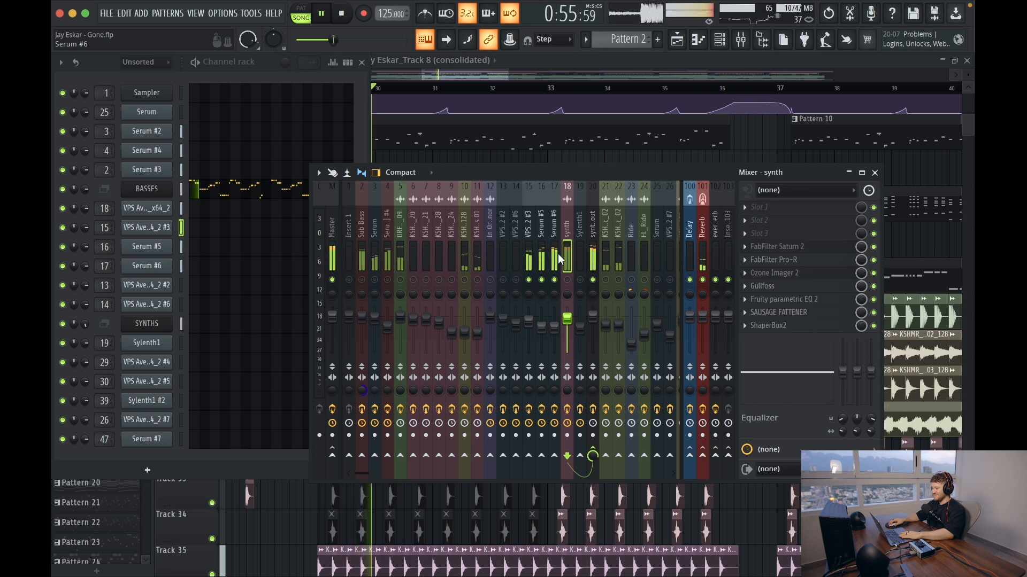
key("space")
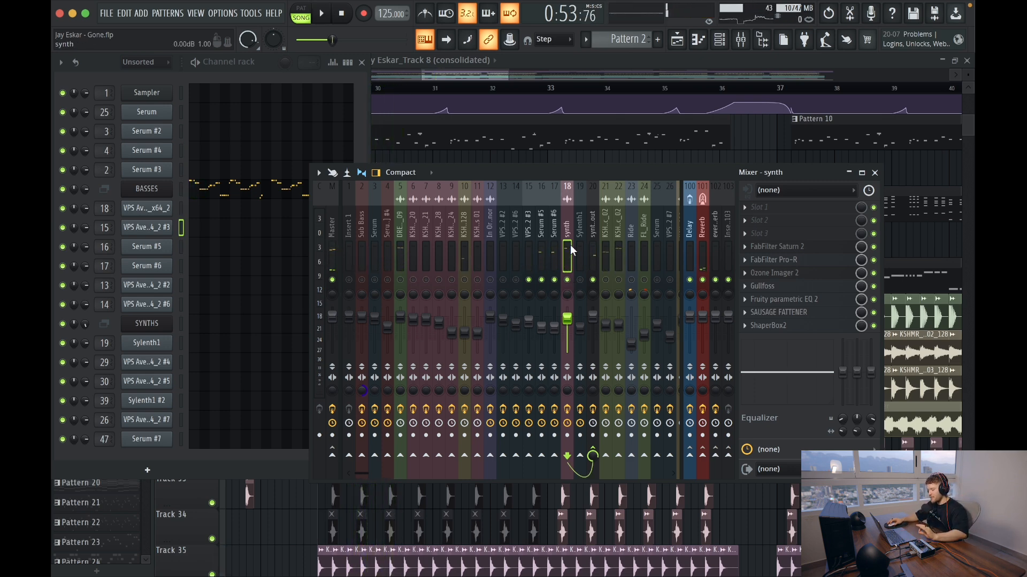
key("space")
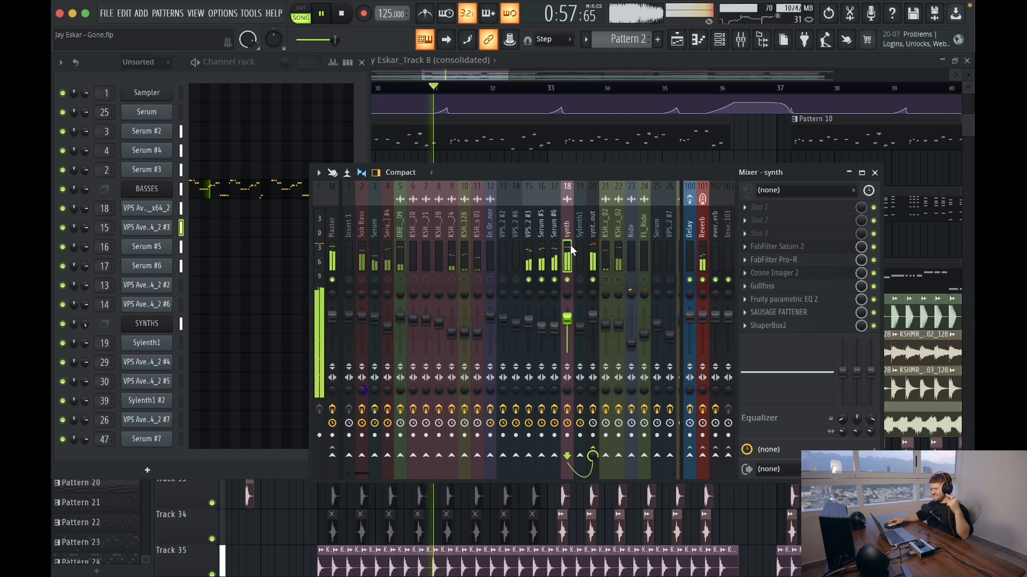
key("space")
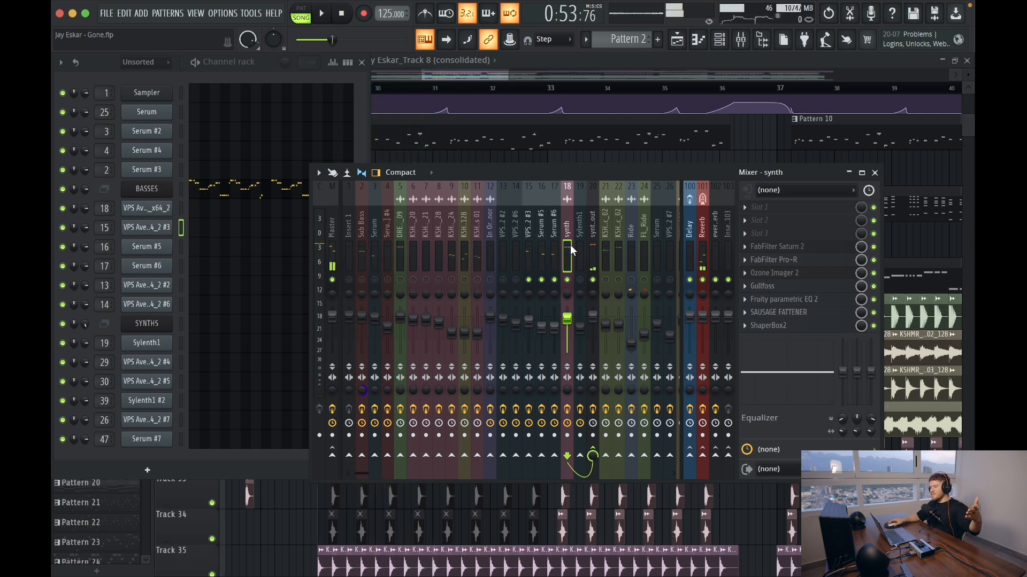
Restore all mixer inserts, close the channel rack and mixer, and audition the drop from bar 29 twice.
left_click(750, 60)
left_click(741, 40)
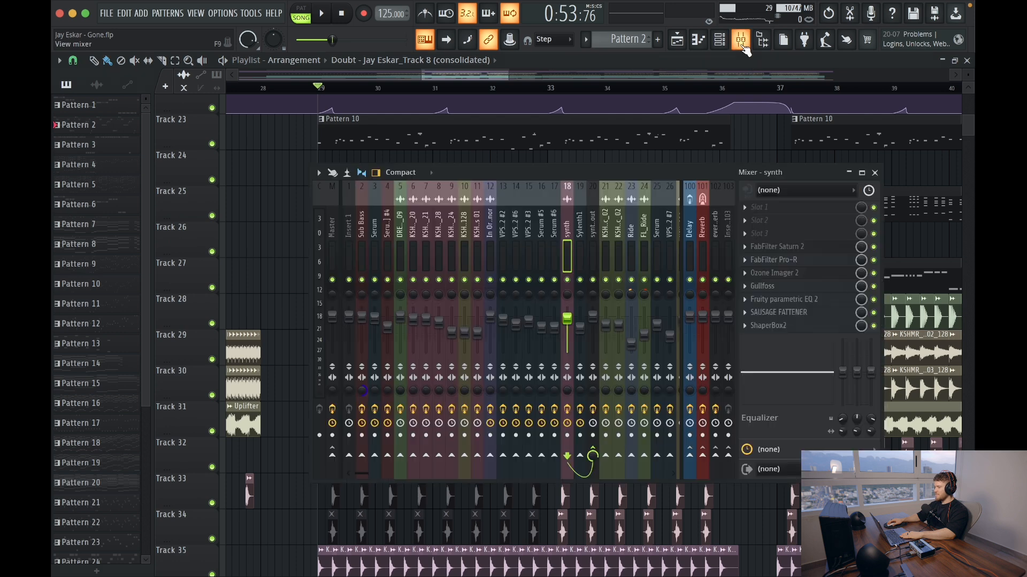
key("F9")
key("space")
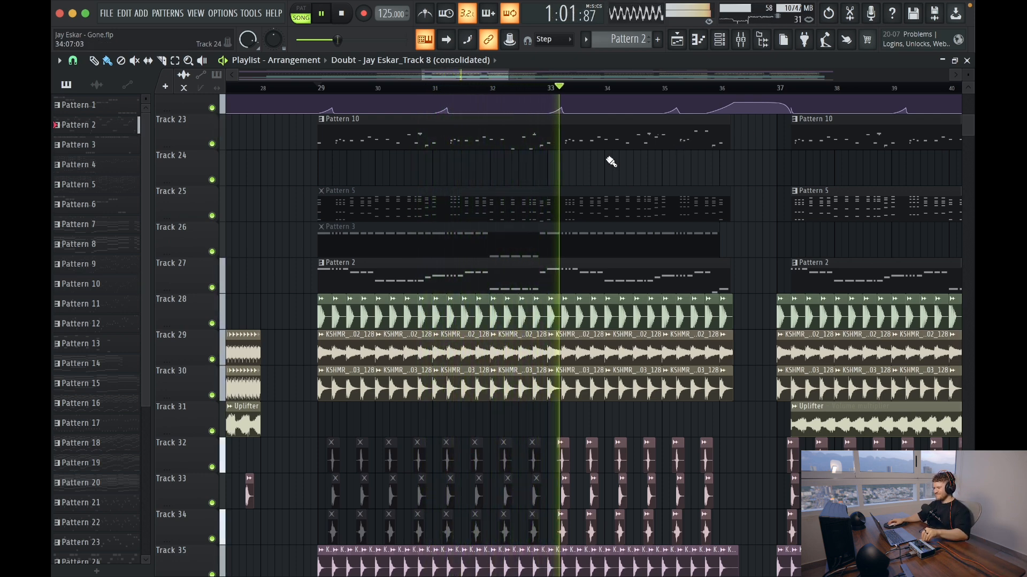
key("space")
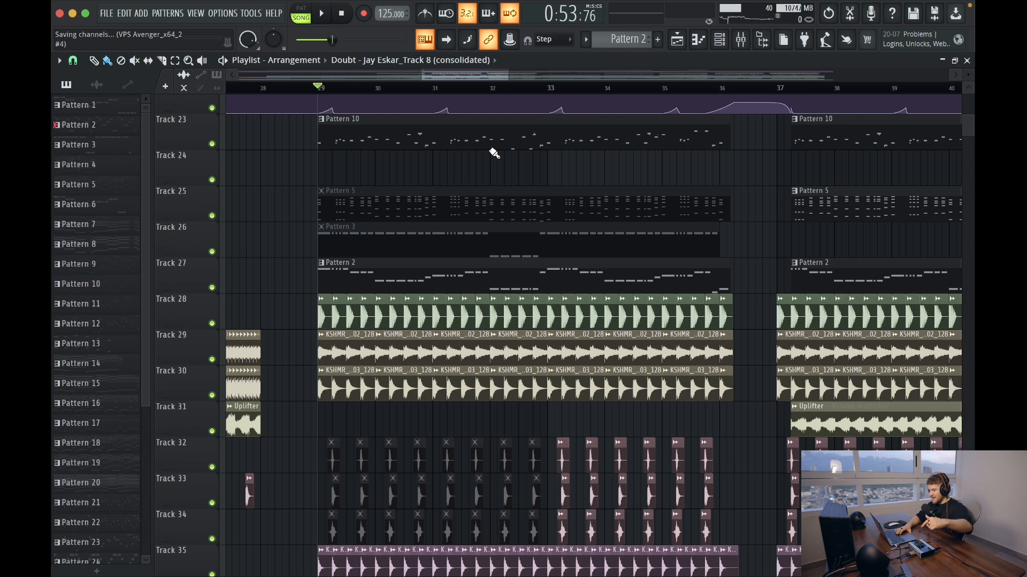
key("space")
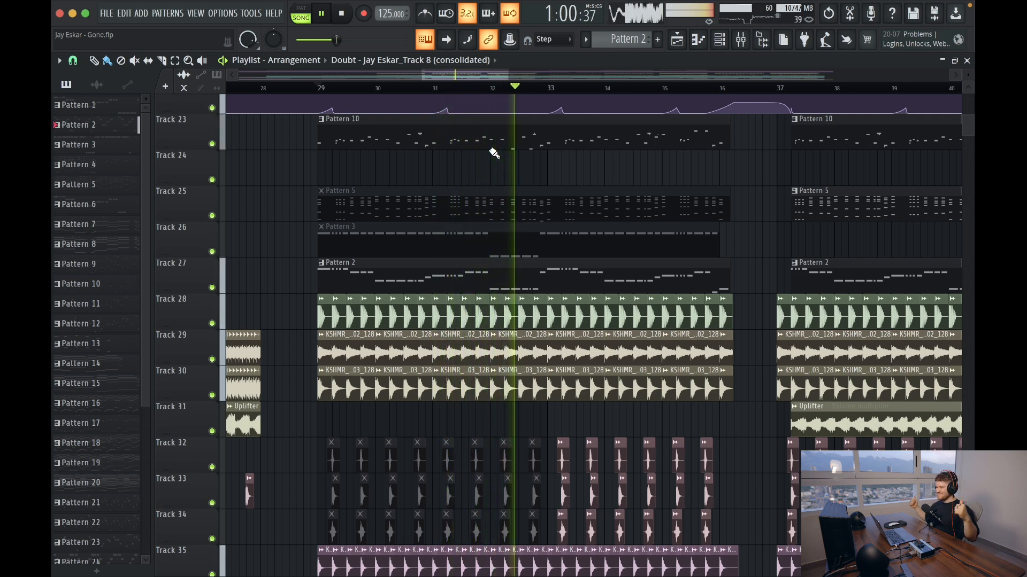
key("space")
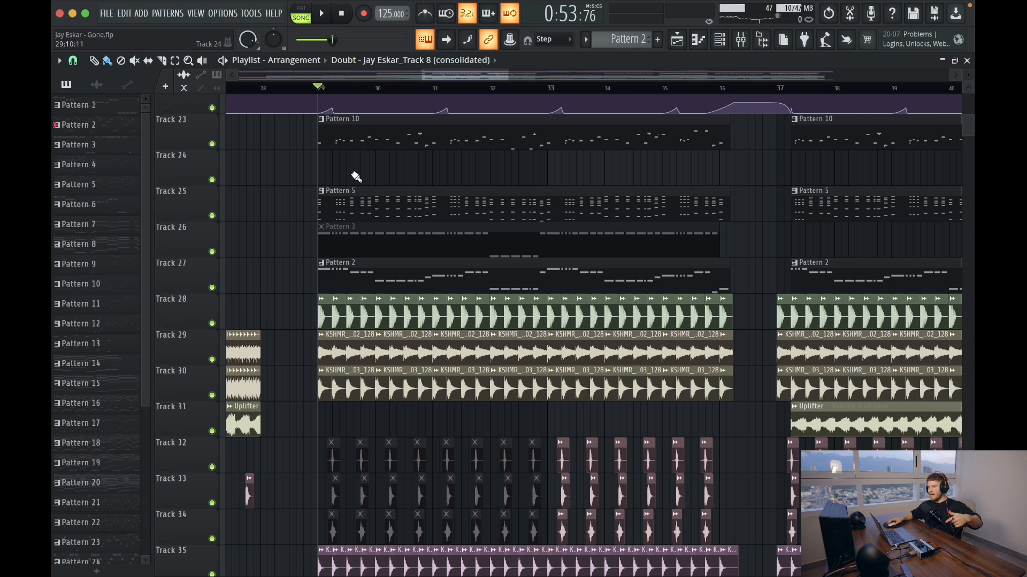
Solo playlist Track 25 and audition Pattern 5, comparing VPS Avenger #2 and VPS Avenger #6 by muting each insert in turn.
left_click(212, 216, "ctrl")
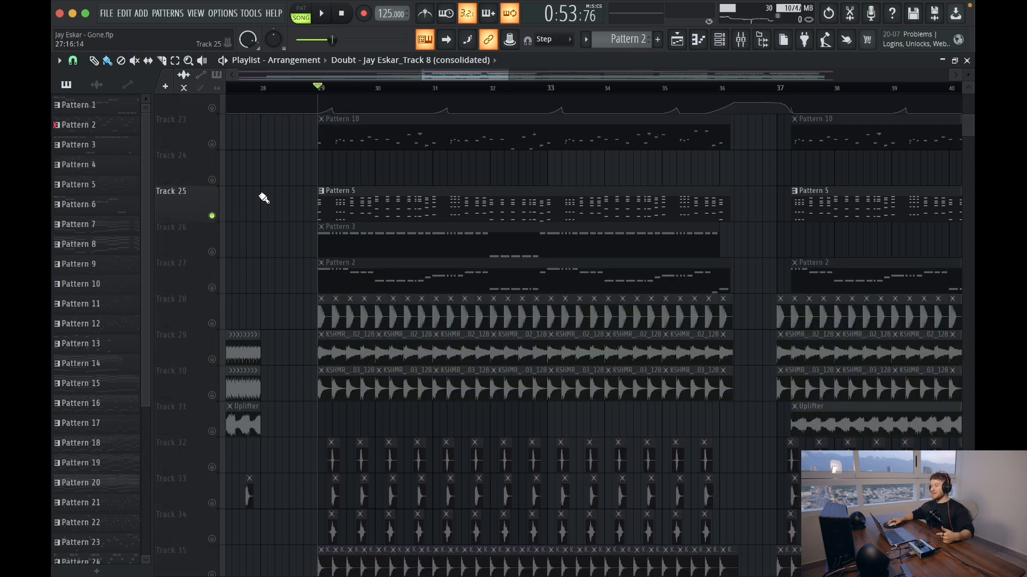
key("space")
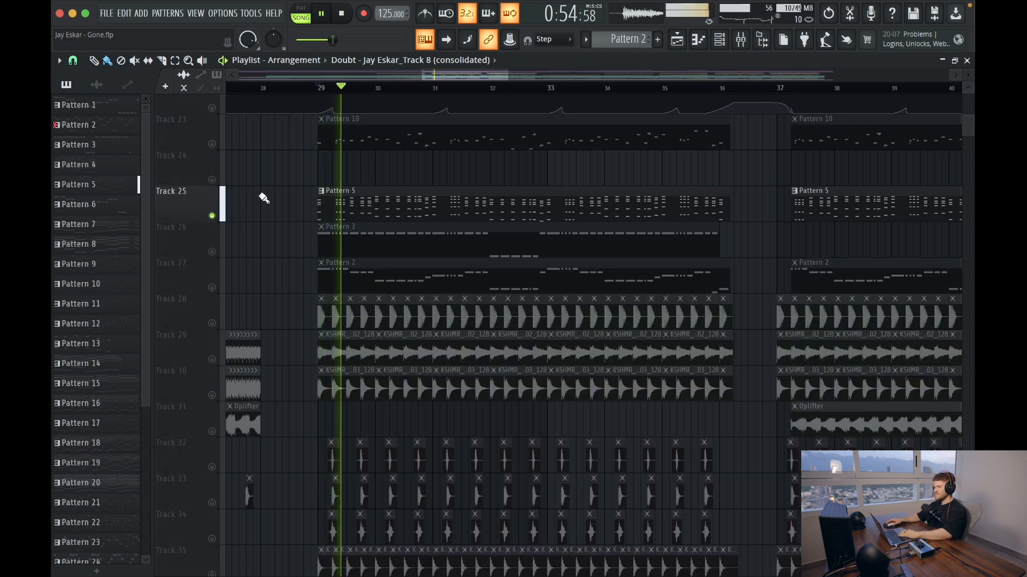
left_click(742, 44)
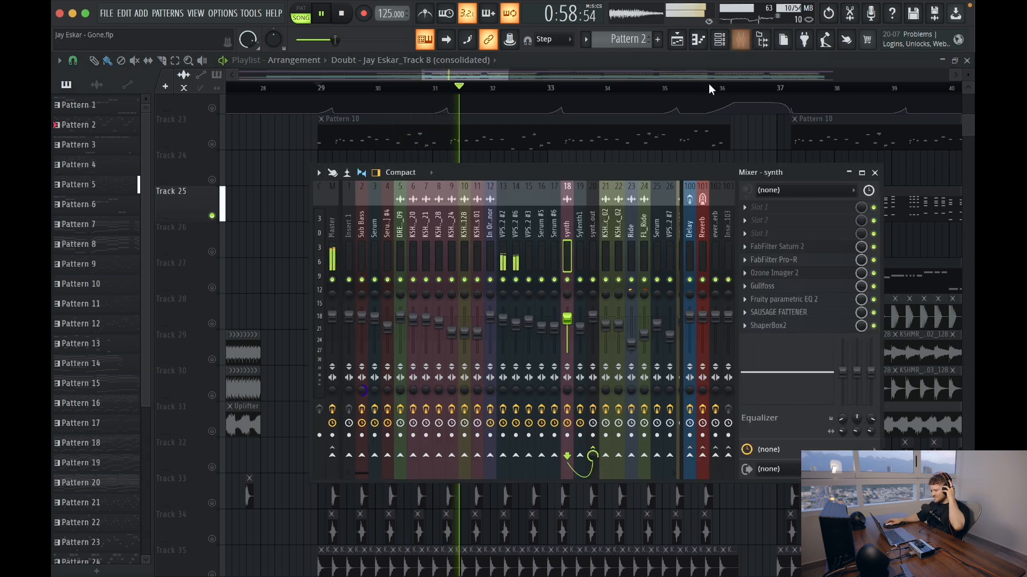
left_click(516, 280)
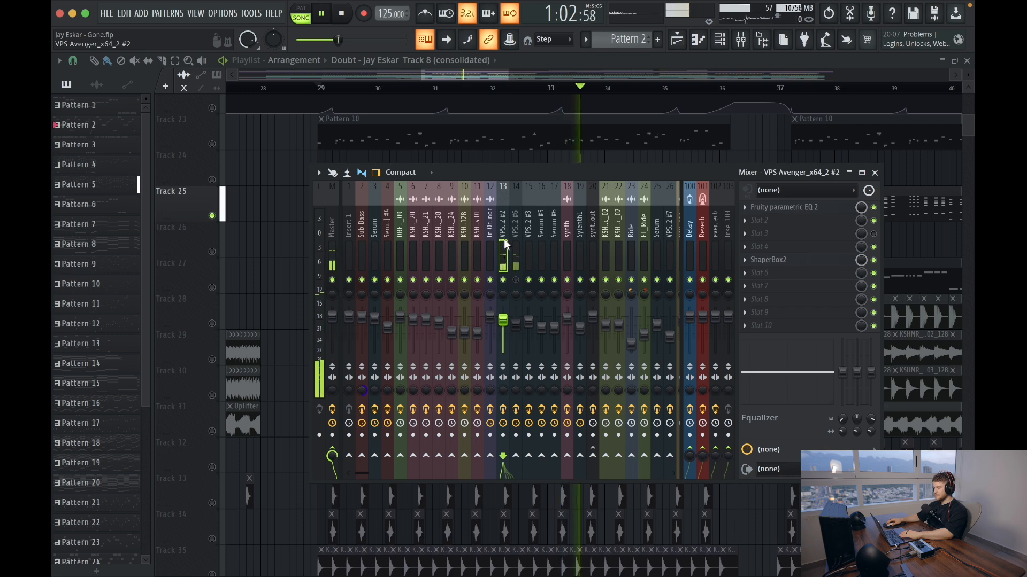
key("space")
left_click(503, 280)
left_click(514, 247)
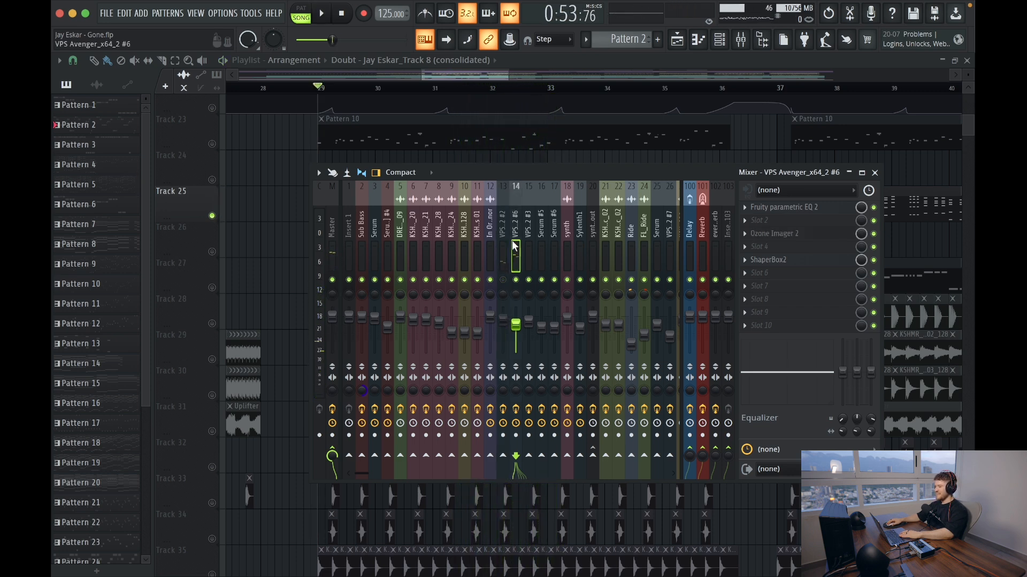
key("space")
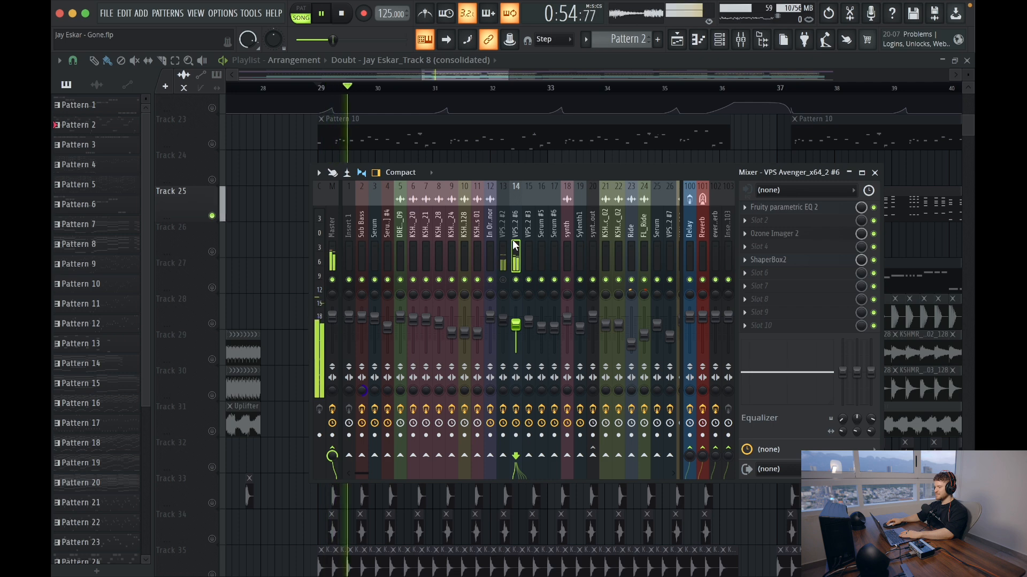
Open VPS Avenger #6 to view its PN The Fat Layer preset during playback, then stop and close the synth.
key("F6")
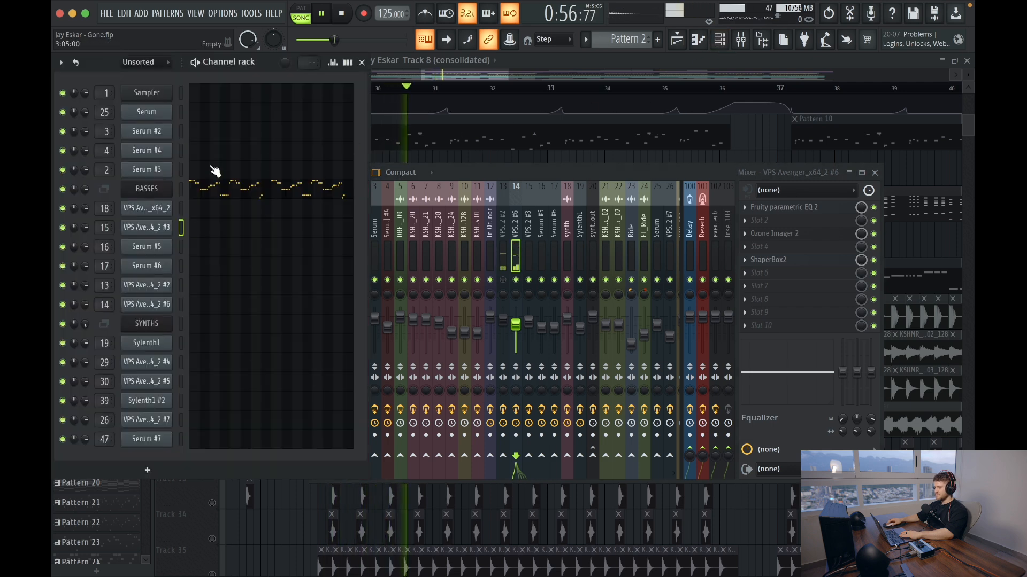
left_click(160, 304)
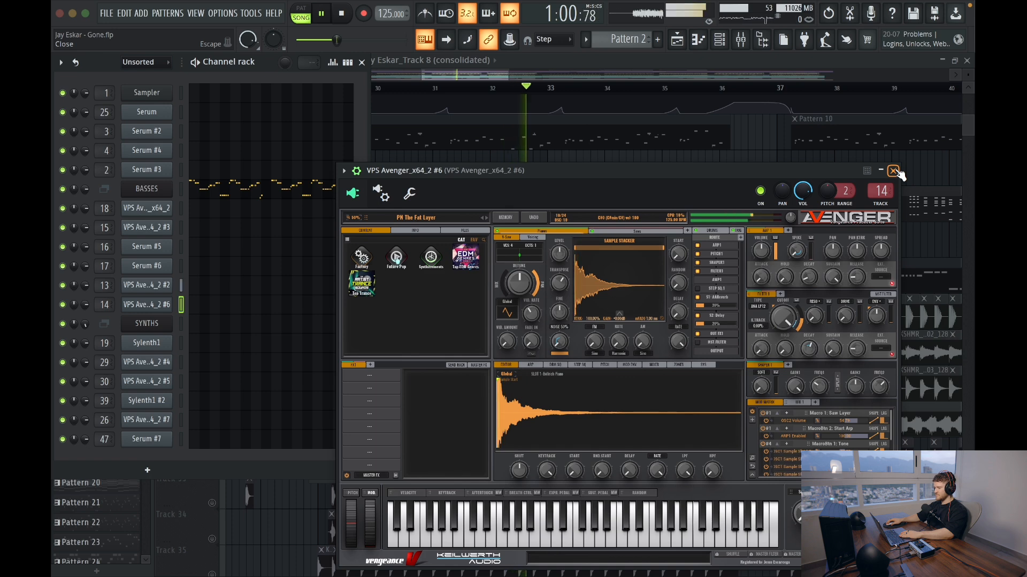
key("space")
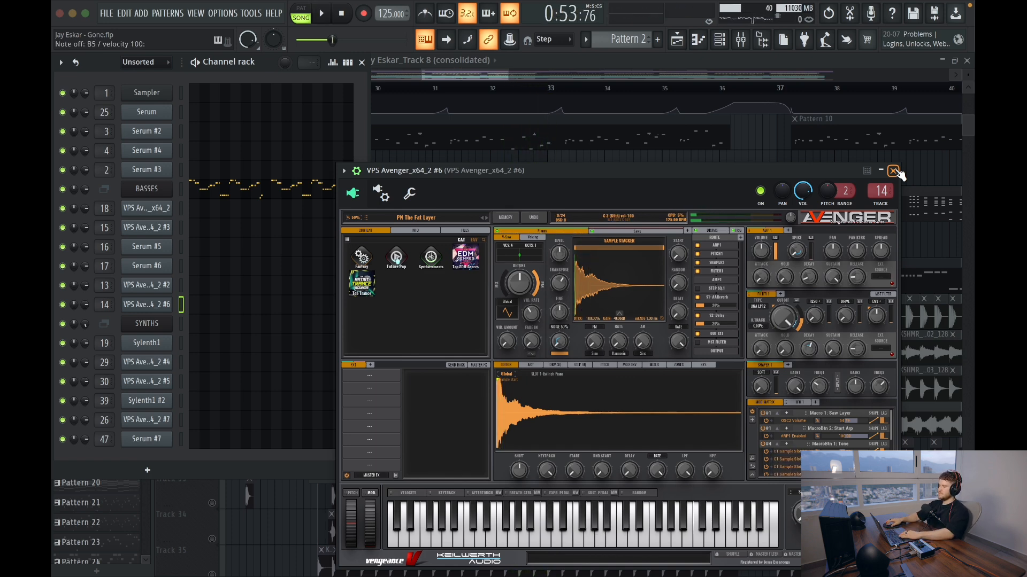
left_click(894, 172)
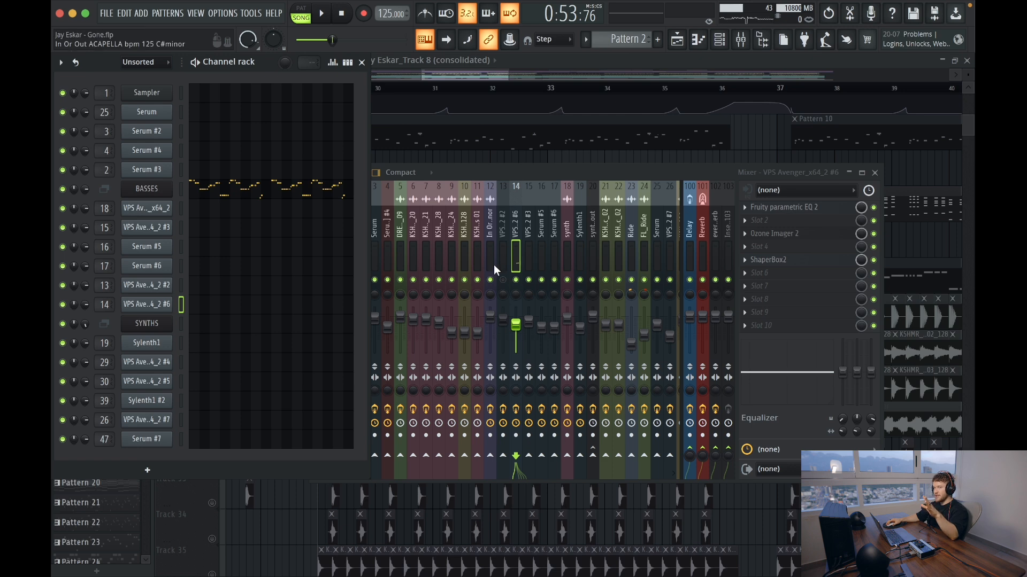
left_click(511, 279)
Enable Track 23 alongside the soloed Track 25 and audition Pattern 10 and Pattern 5 together from bar 29.
left_click(221, 150)
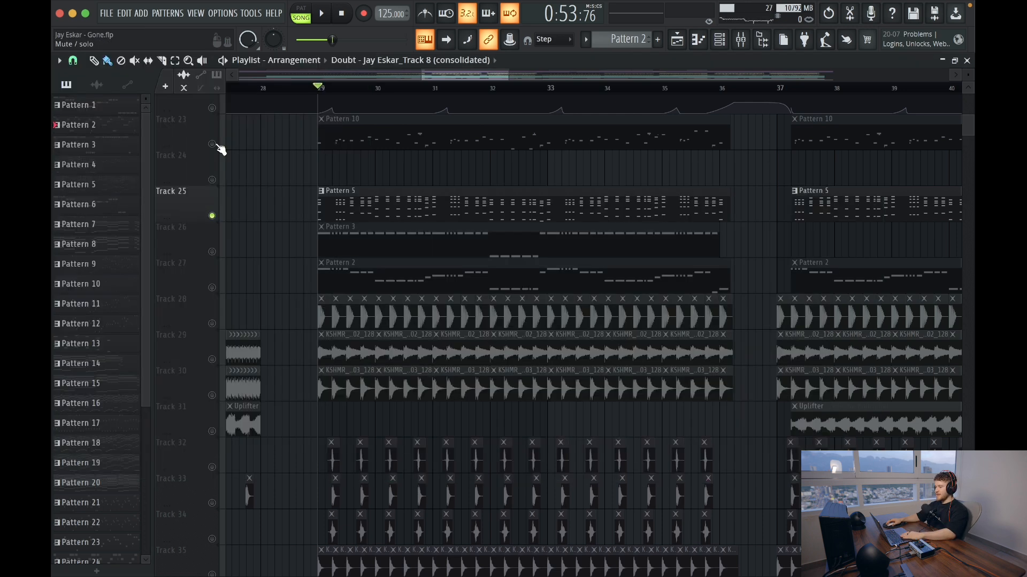
left_click(214, 144)
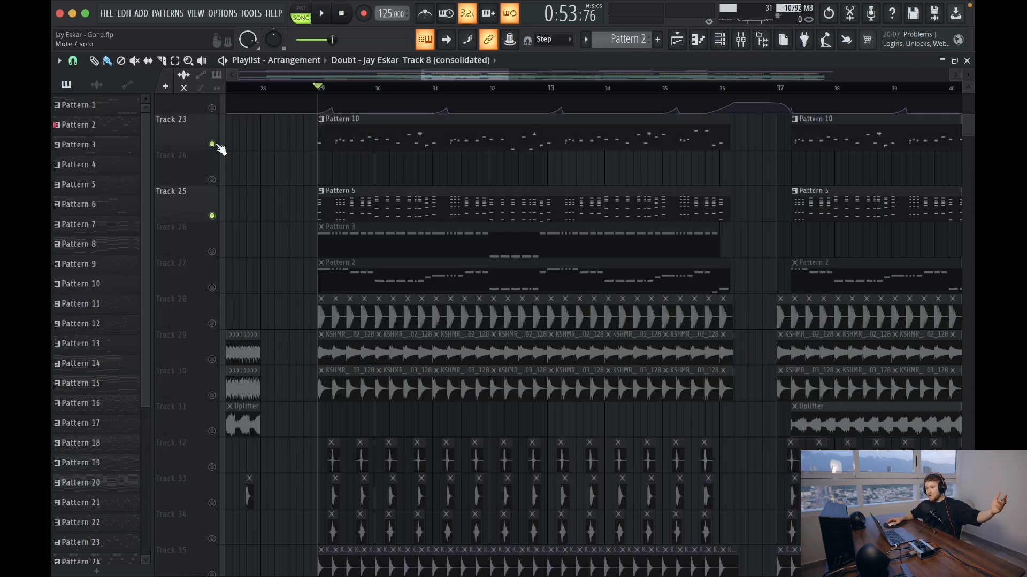
key("space")
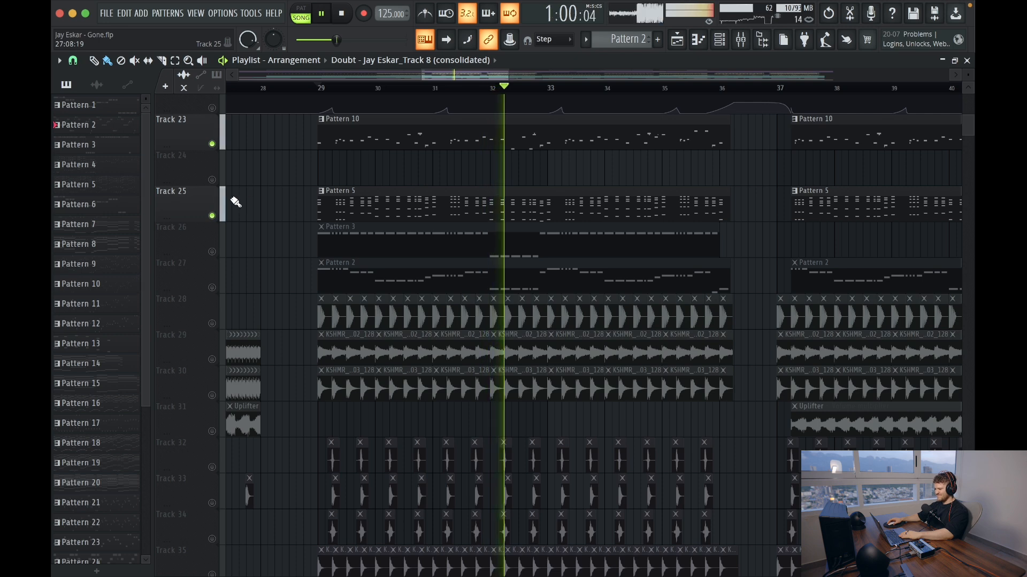
key("space")
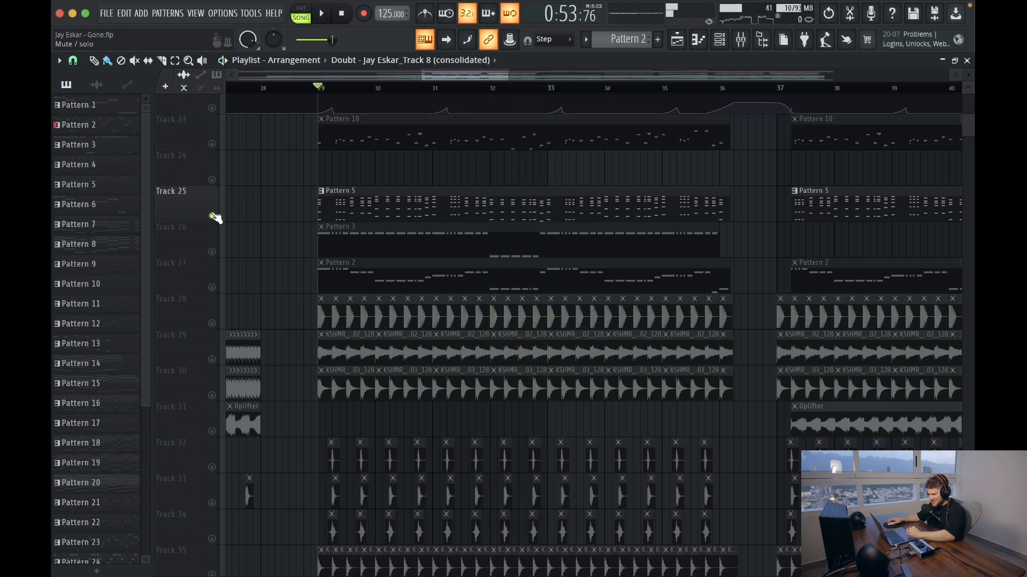
Unsolo Track 25 so all playlist tracks are active and audition the full drop from bar 29.
right_click(212, 216)
key("space")
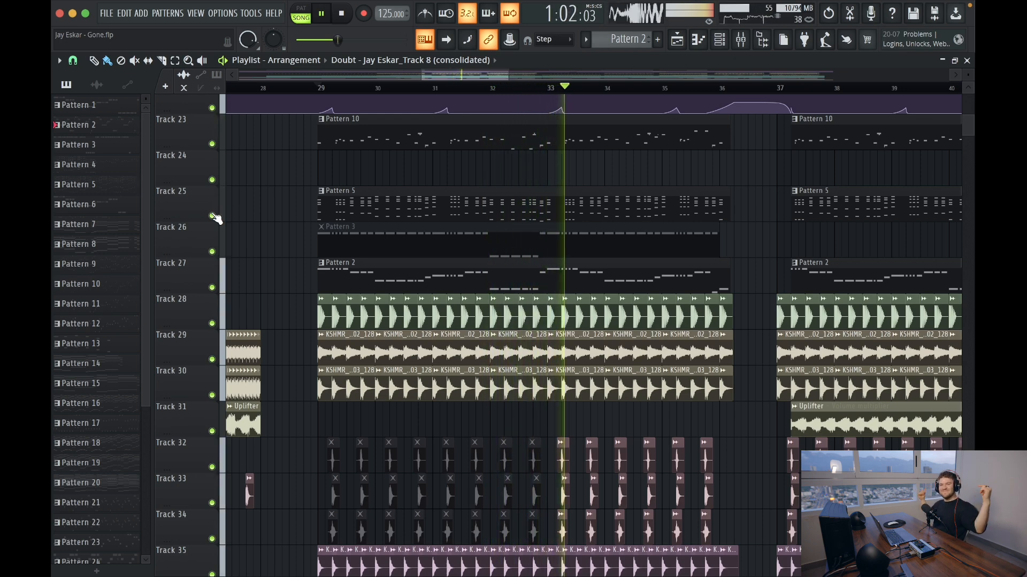
key("space")
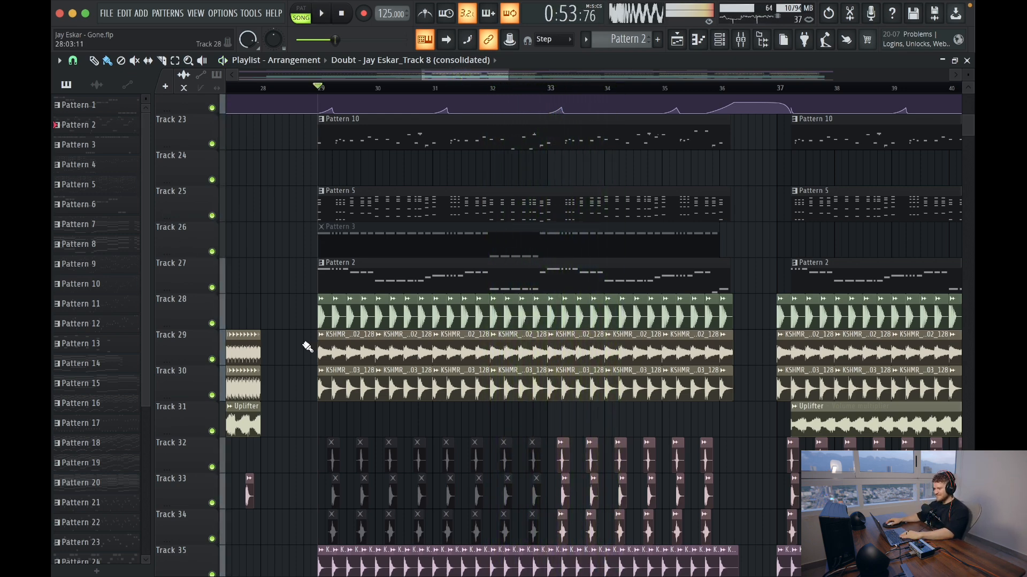
Solo playlist Track 21 and audition Pattern 11 from the start of bar 37.
scroll(419, 320, "right", 3)
scroll(420, 320, "up", 3)
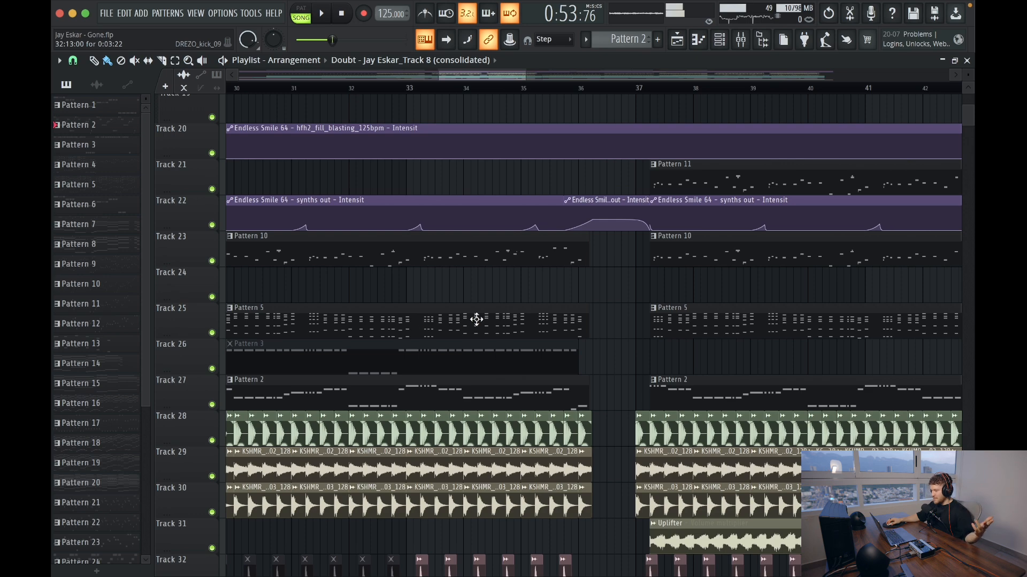
scroll(448, 271, "up", 3)
scroll(447, 271, "down", 4)
scroll(459, 275, "right", 3)
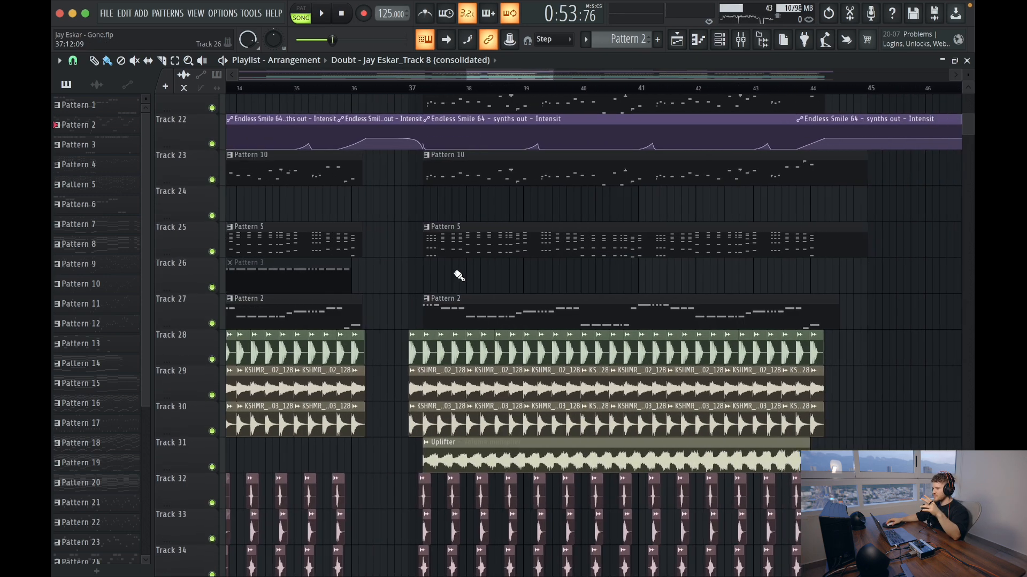
scroll(455, 275, "up", 3)
right_click(212, 216)
left_click(411, 89)
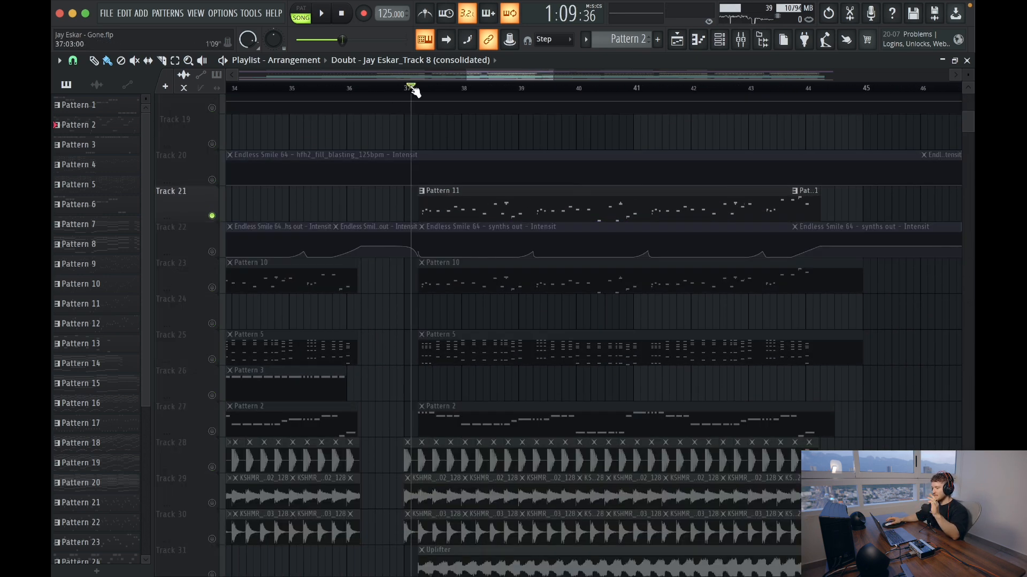
key("space")
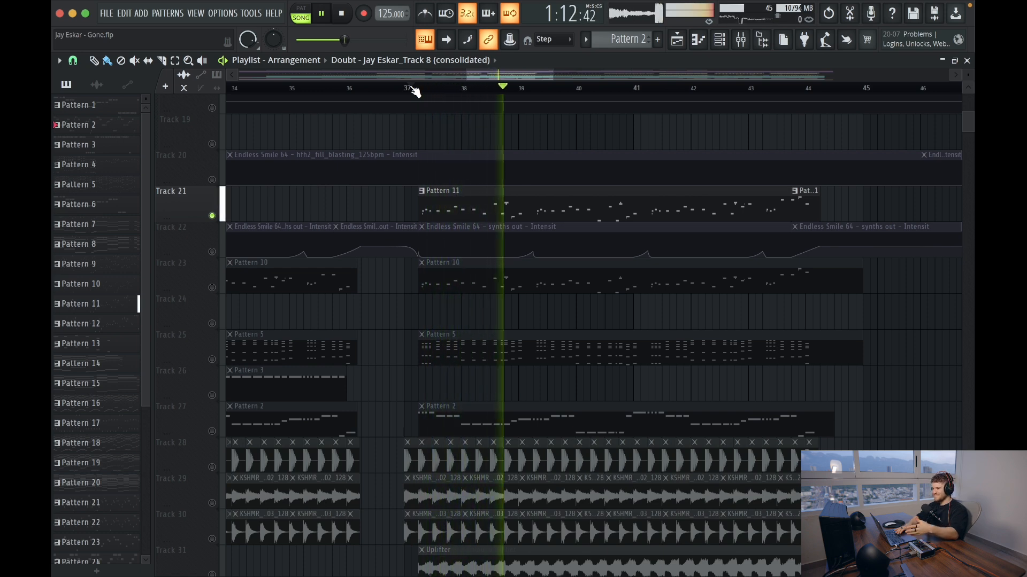
key("space")
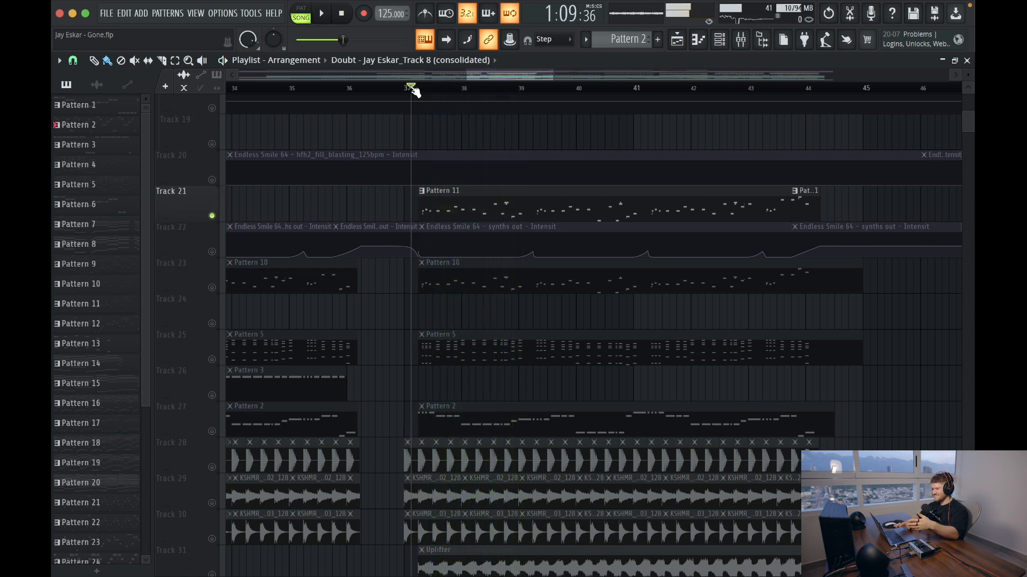
Open the Sylenth1 channel of Pattern 11 and check its LEAD - The Whistle preset in the preset list.
left_click(719, 39)
double_click(505, 198)
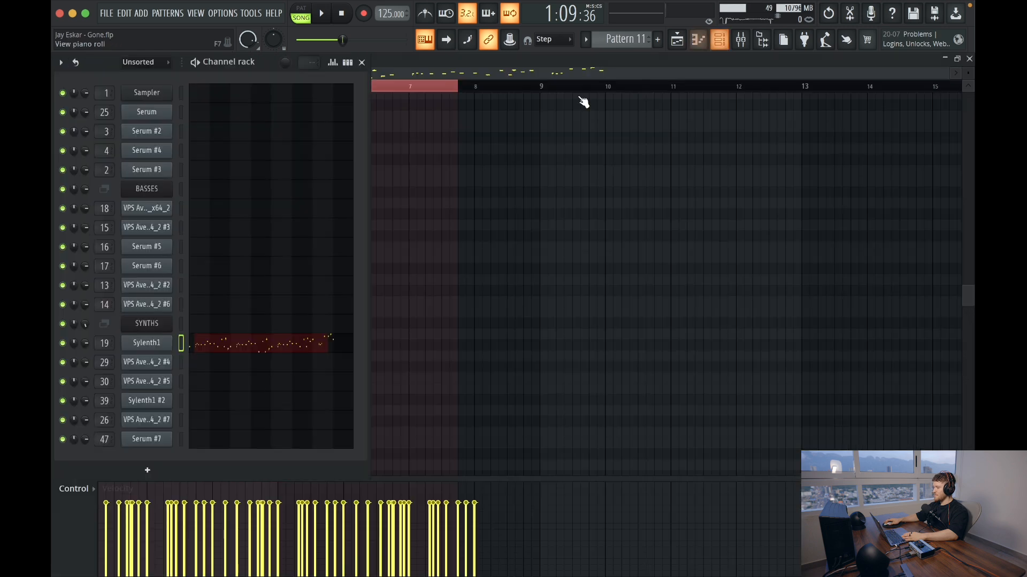
left_click(152, 344)
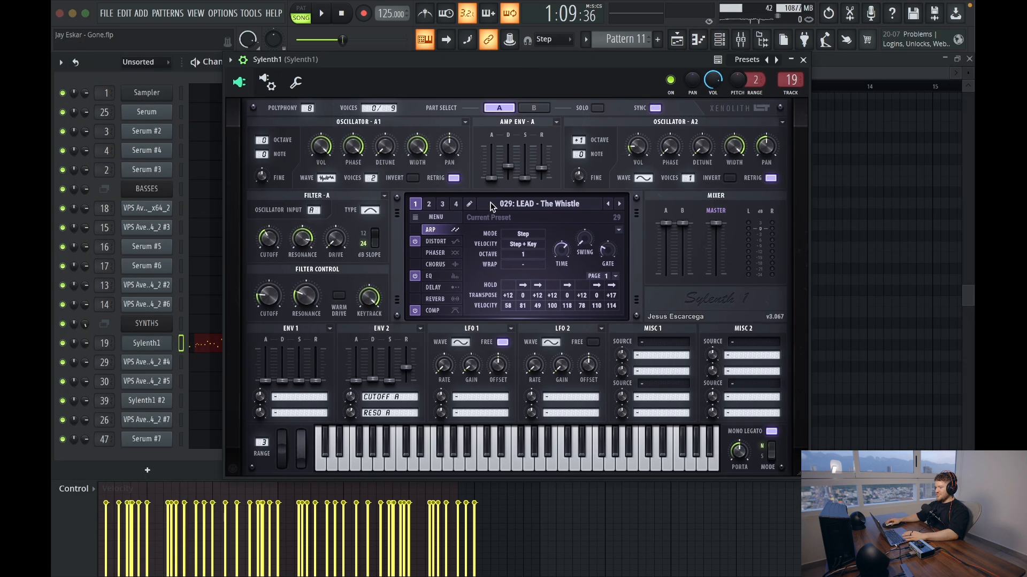
left_click(491, 204)
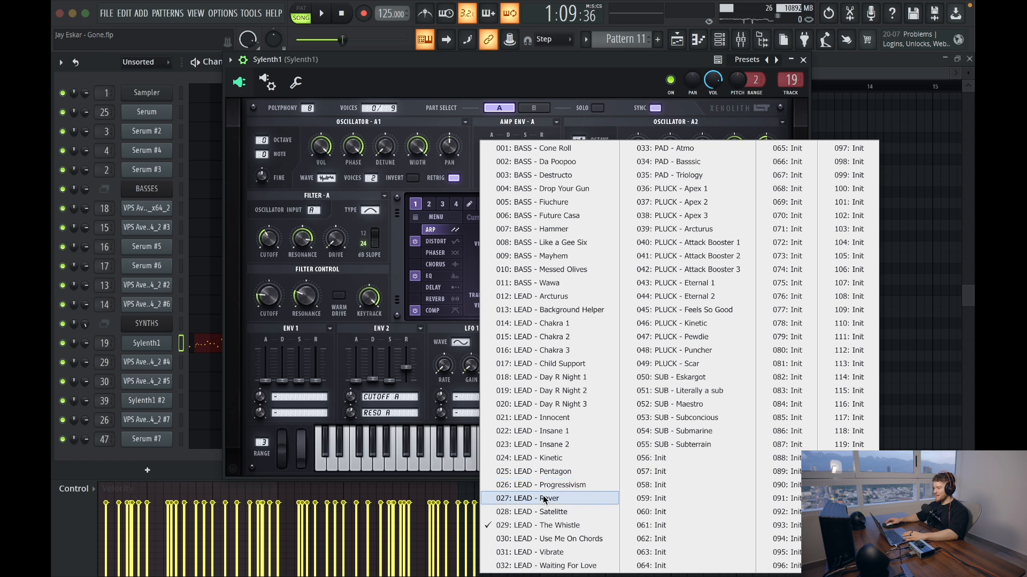
left_click(539, 531)
View Serum #5's LEAD - 8bit Lead preset, return to Sylenth1 for another look, and close the synth and channel rack.
left_click(163, 252)
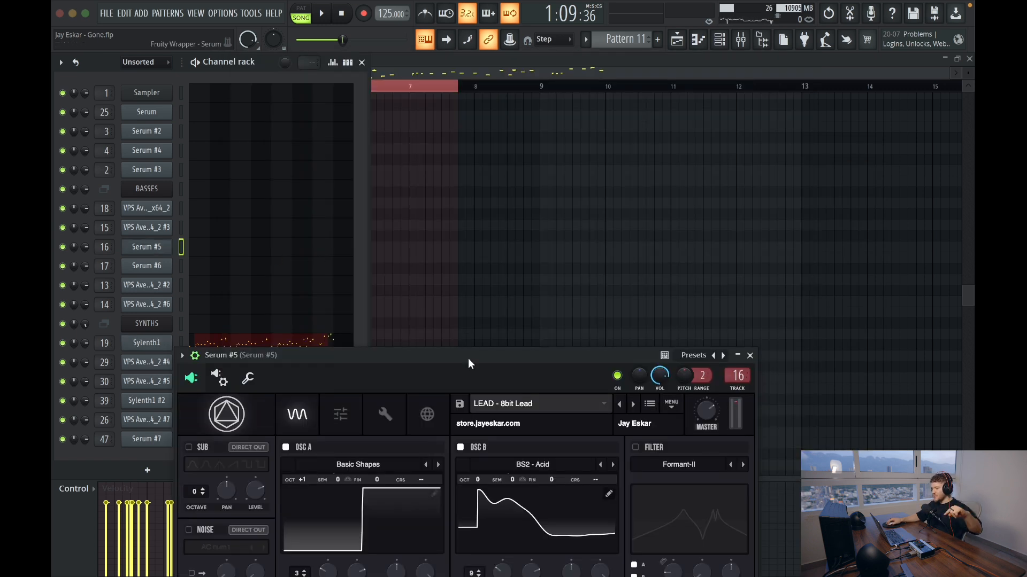
left_click_drag(468, 363, 617, 70)
left_click(169, 343)
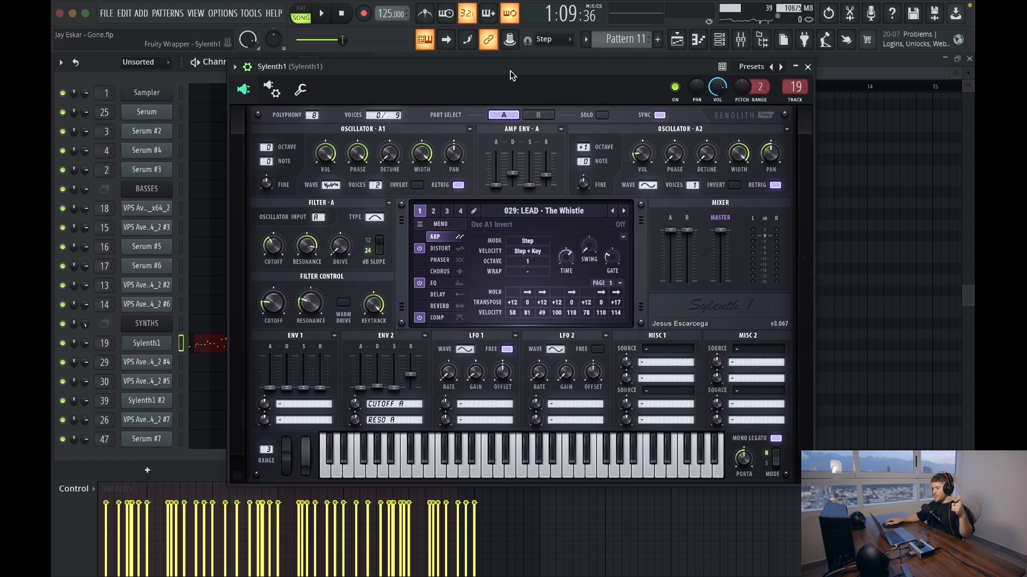
left_click(808, 67)
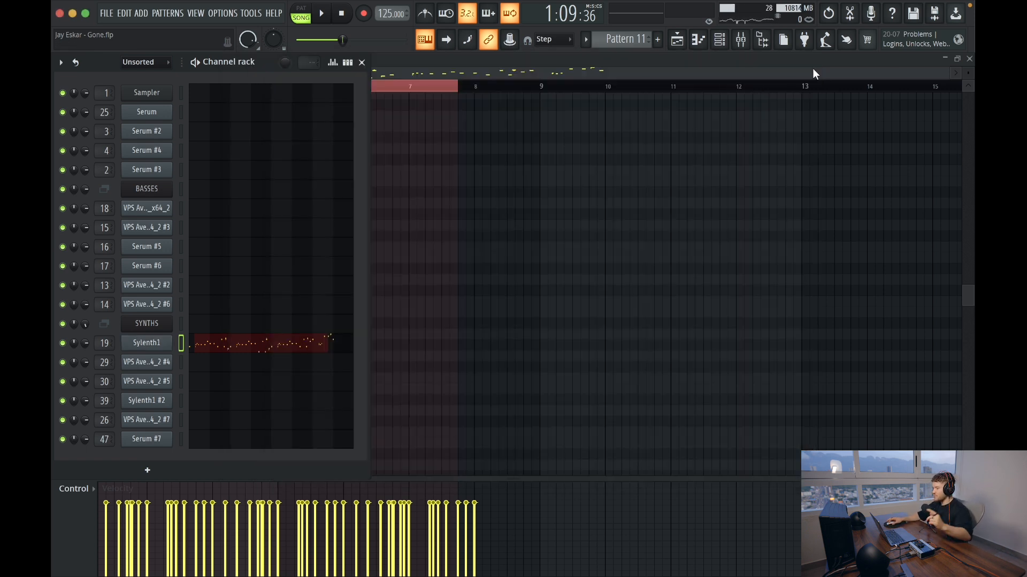
left_click(169, 344)
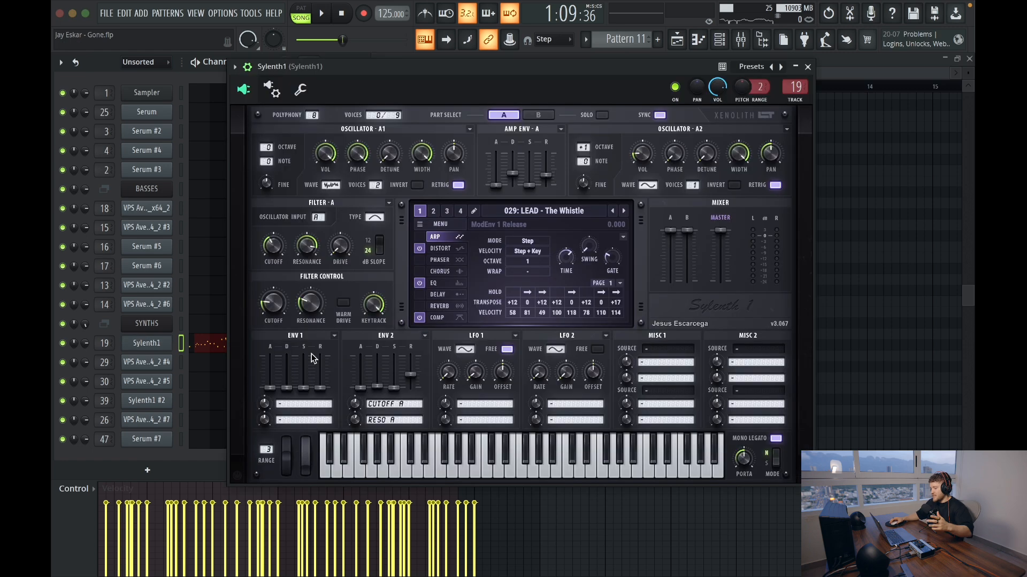
left_click(807, 68)
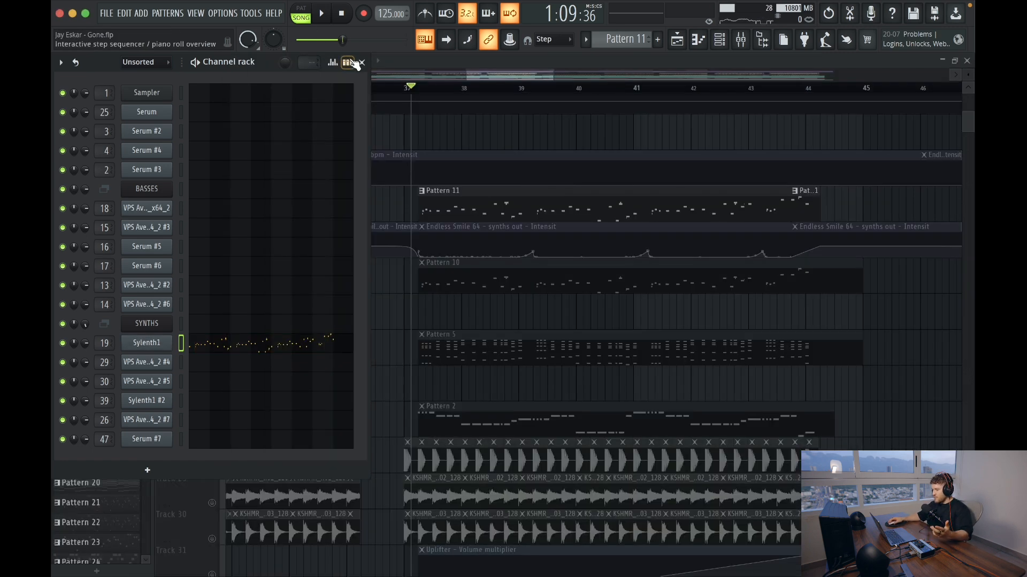
left_click(362, 62)
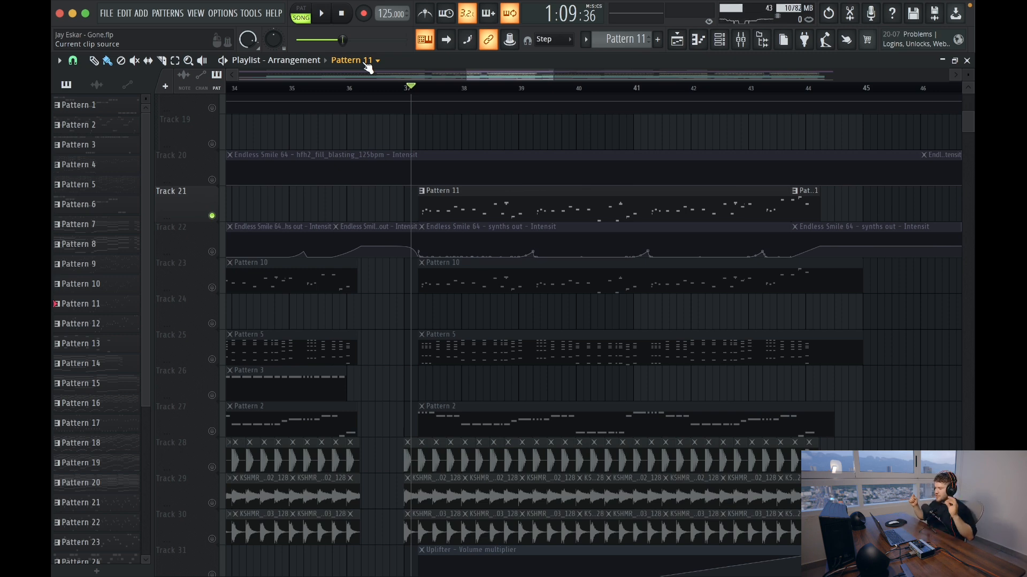
Unsolo playlist Track 21 and audition the drop with all tracks active from bar 36, reviewing the layers during playback.
right_click(212, 216)
right_click(213, 216)
right_click(212, 215)
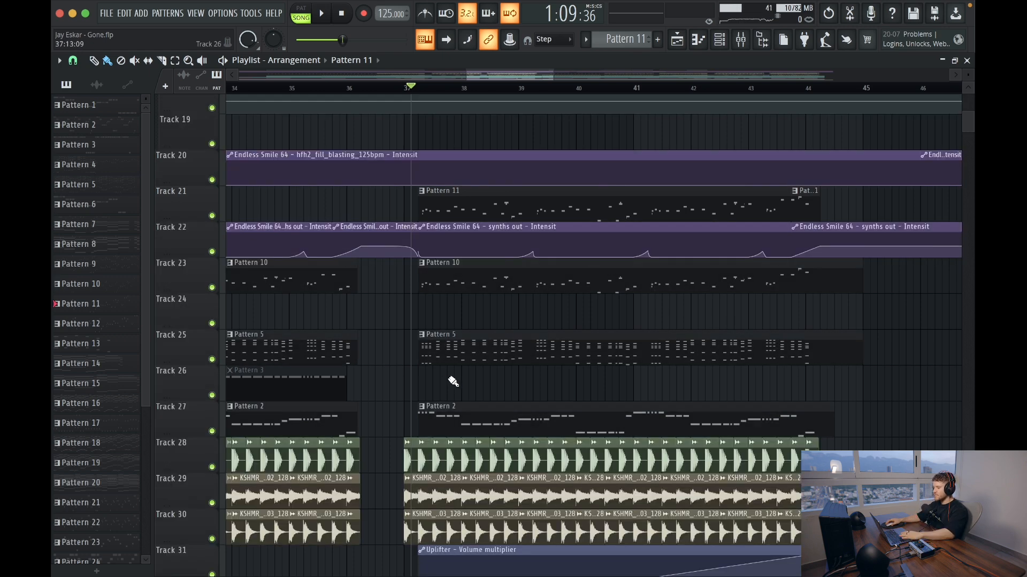
left_click(354, 91)
key("space")
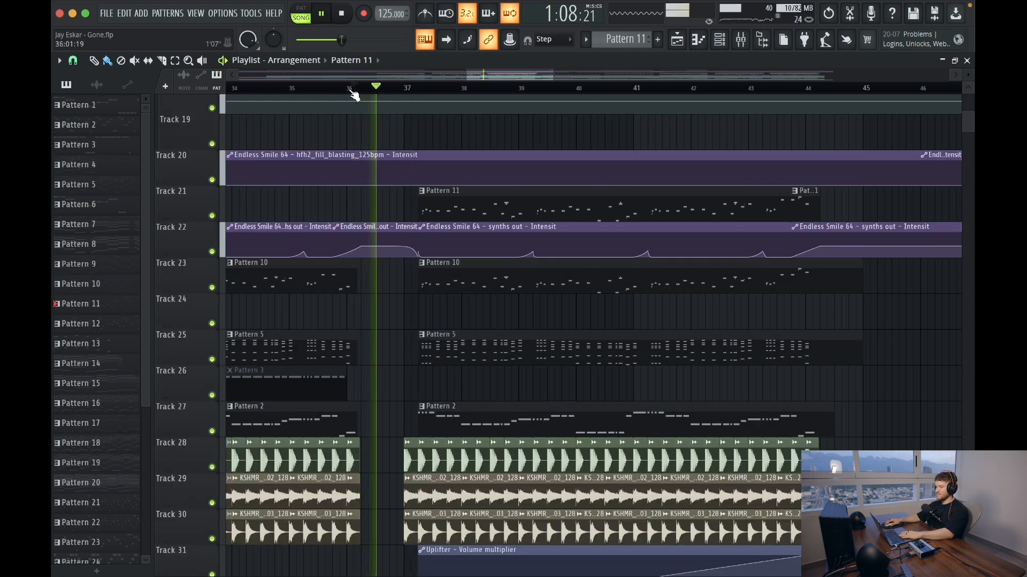
left_click(351, 91)
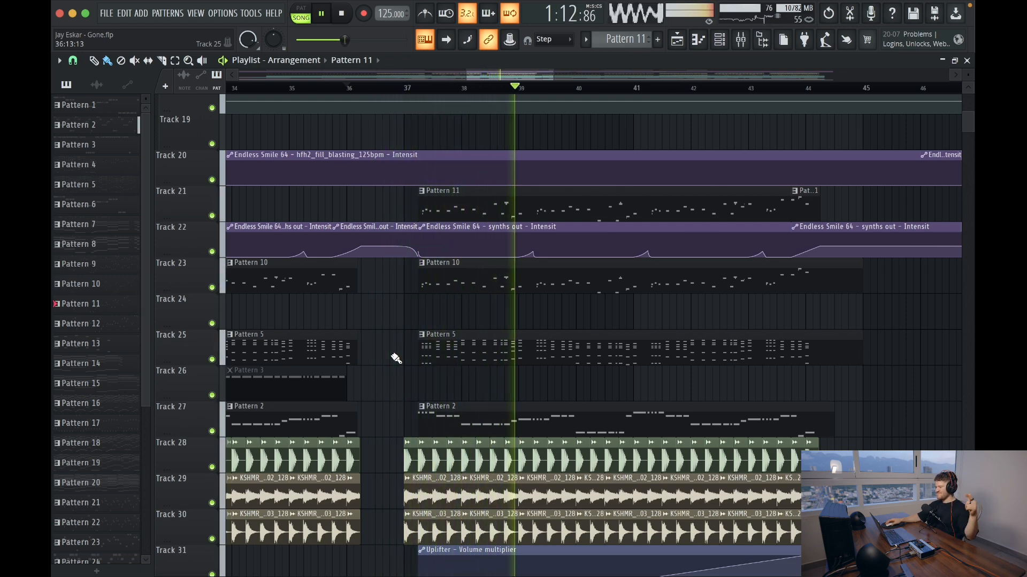
scroll(396, 358, "down", 1)
scroll(393, 356, "down", 8)
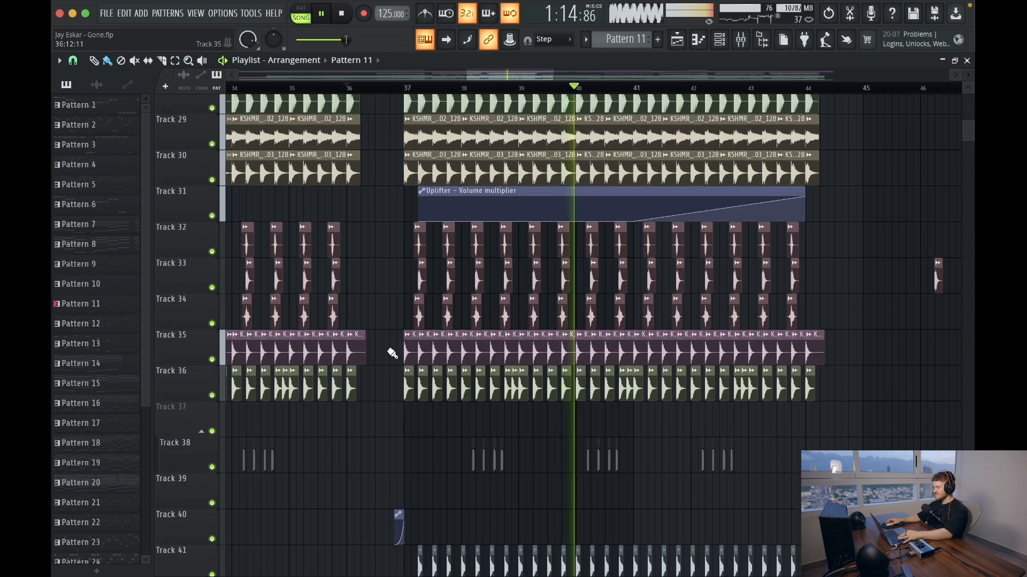
scroll(389, 353, "down", 3, "ctrl")
scroll(352, 362, "up", 8)
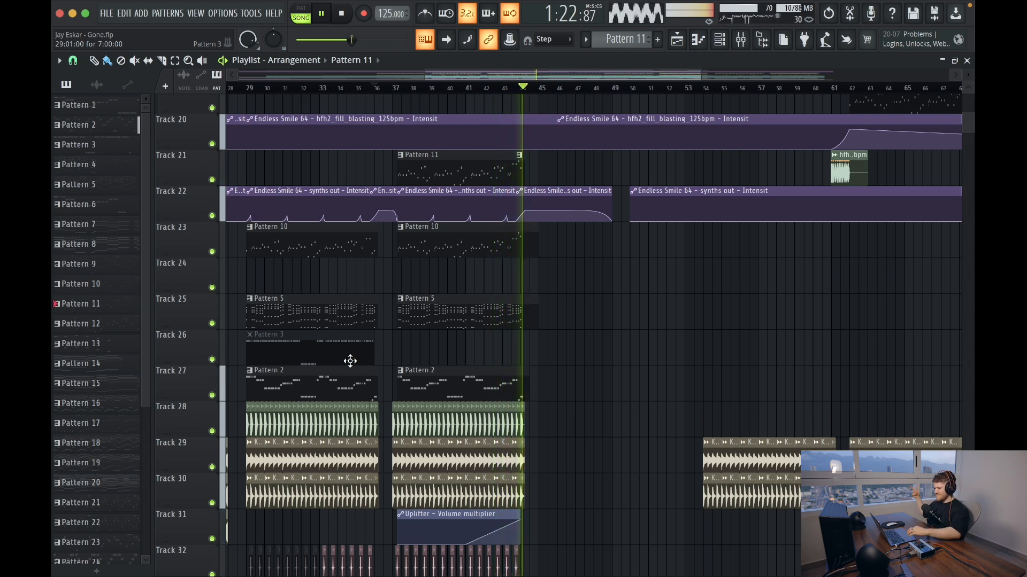
key("space")
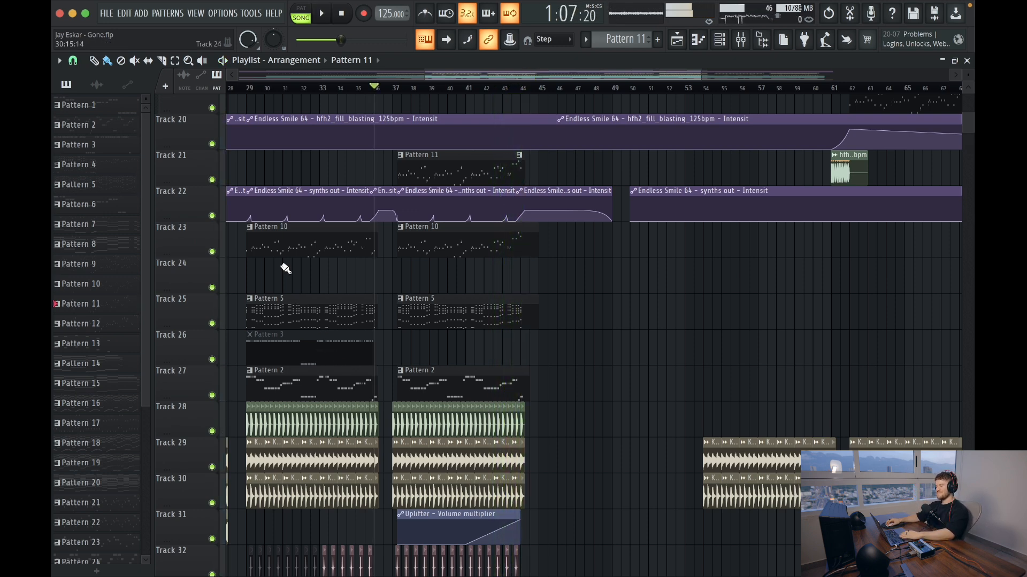
Open Pattern 10 in the piano roll and examine the notes of its synth melody.
double_click(281, 245)
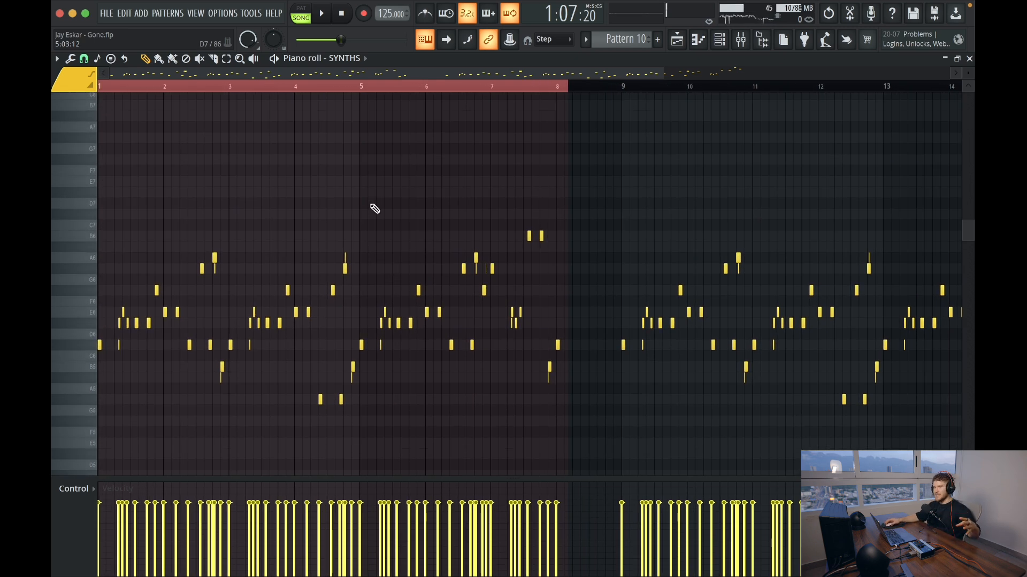
scroll(198, 228, "up", 5, "ctrl")
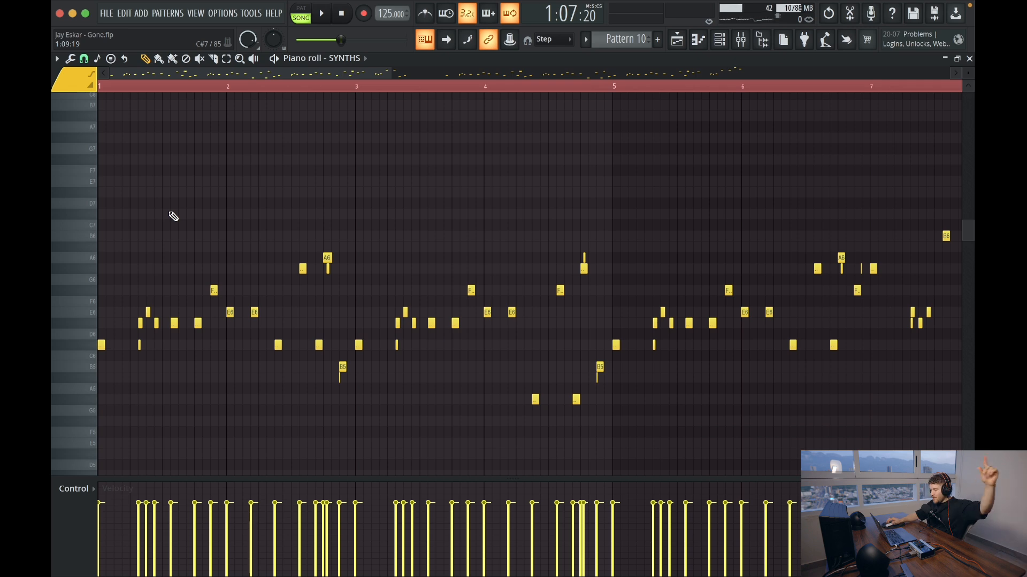
scroll(136, 305, "up", 5, "ctrl")
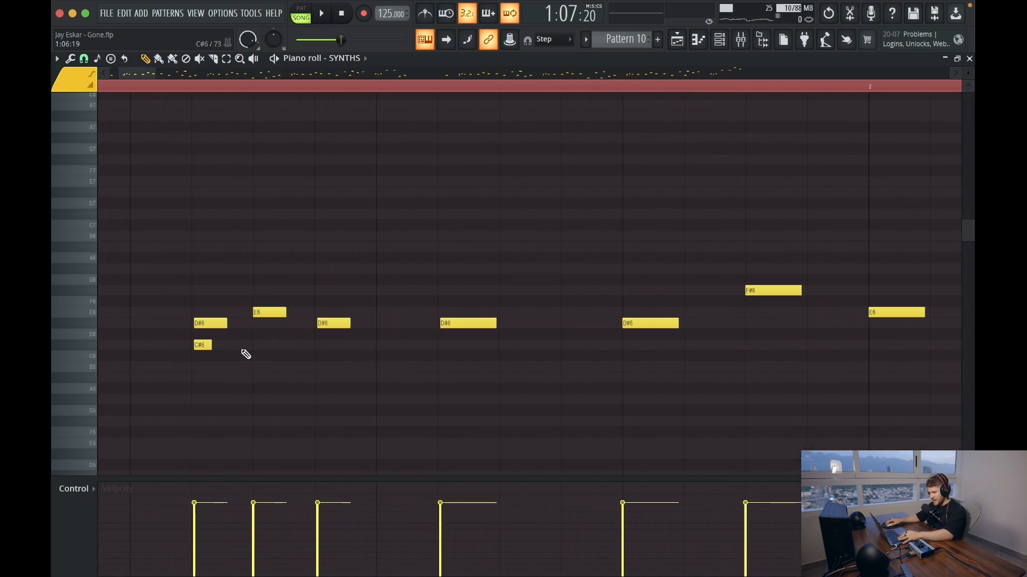
scroll(219, 267, "down", 4, "ctrl")
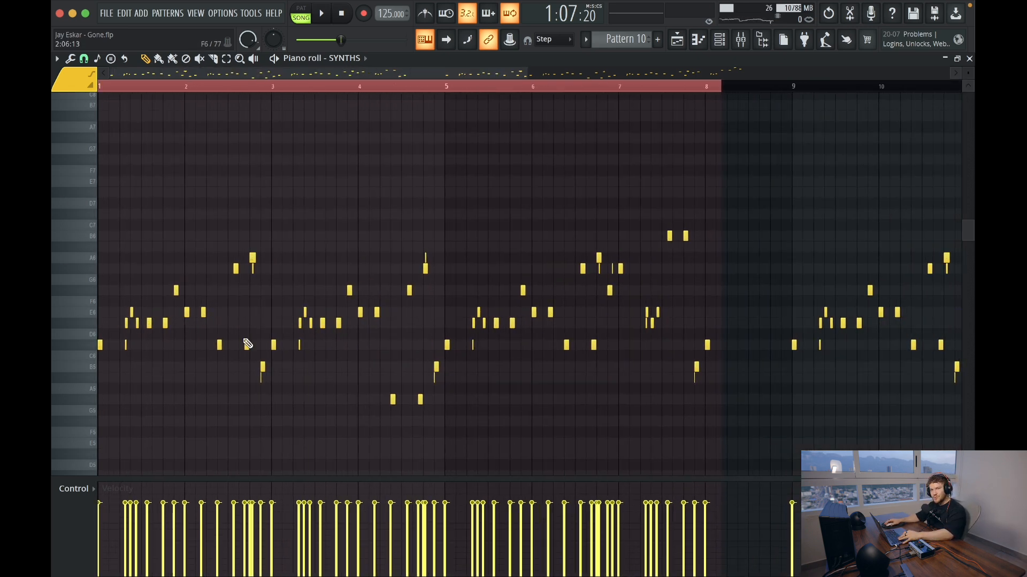
Select the short C#6 note beneath the first D#6 in bar 1 and inspect how the two notes overlap.
scroll(104, 292, "up", 4, "ctrl")
left_click_drag(413, 371, 368, 340)
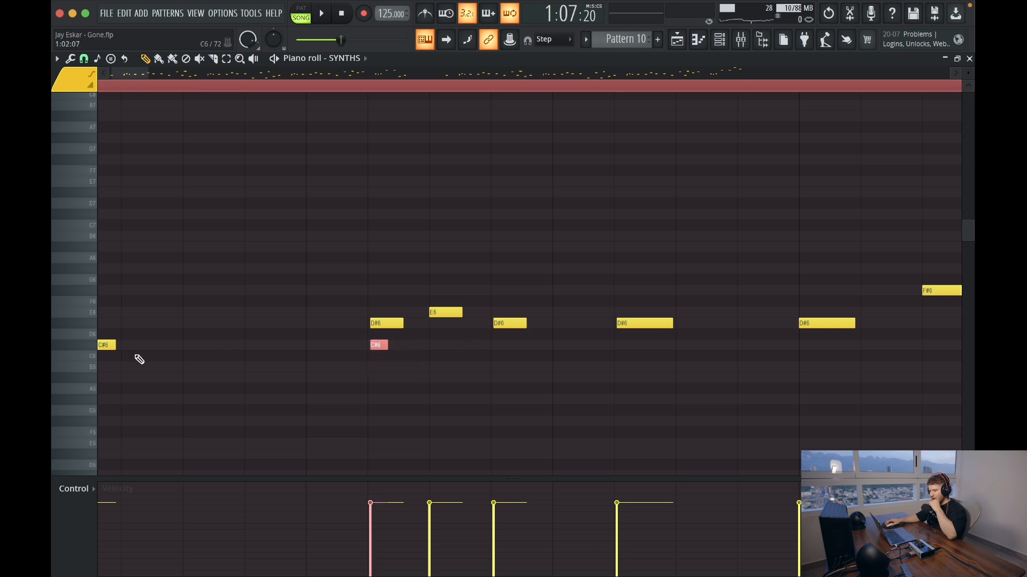
scroll(212, 332, "left", 2)
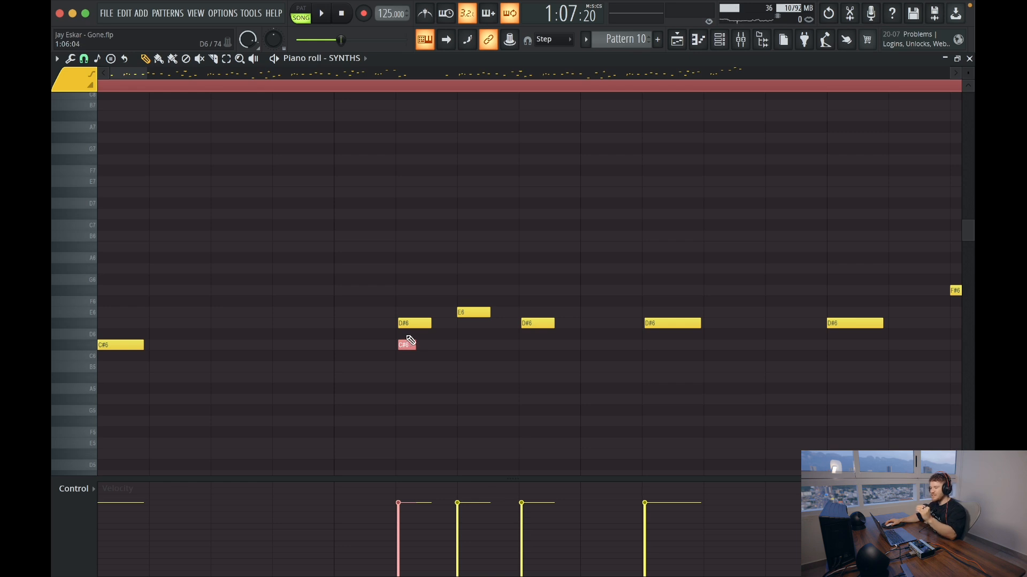
scroll(427, 340, "right", 2)
scroll(651, 357, "right", 3)
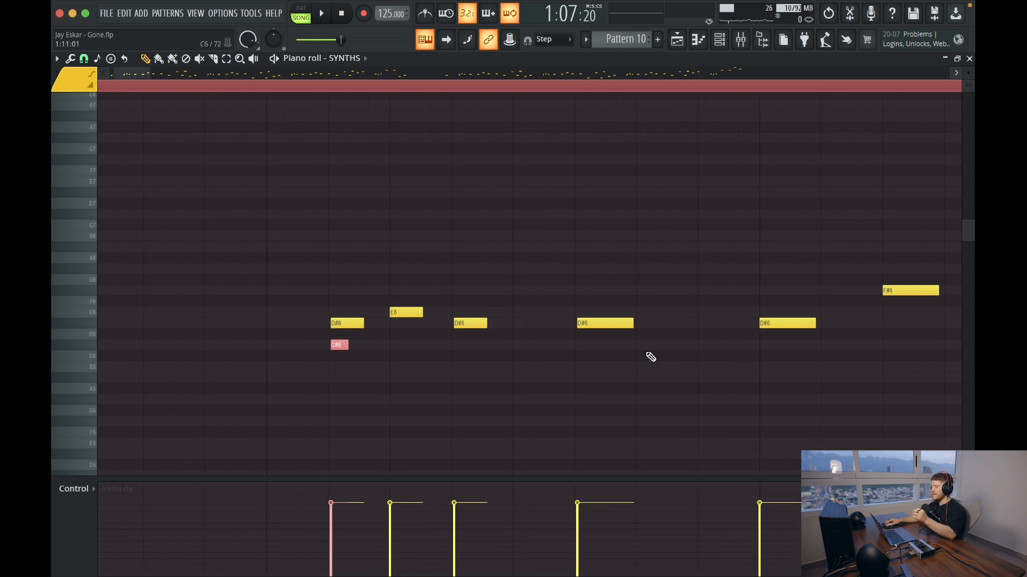
scroll(516, 356, "right", 1)
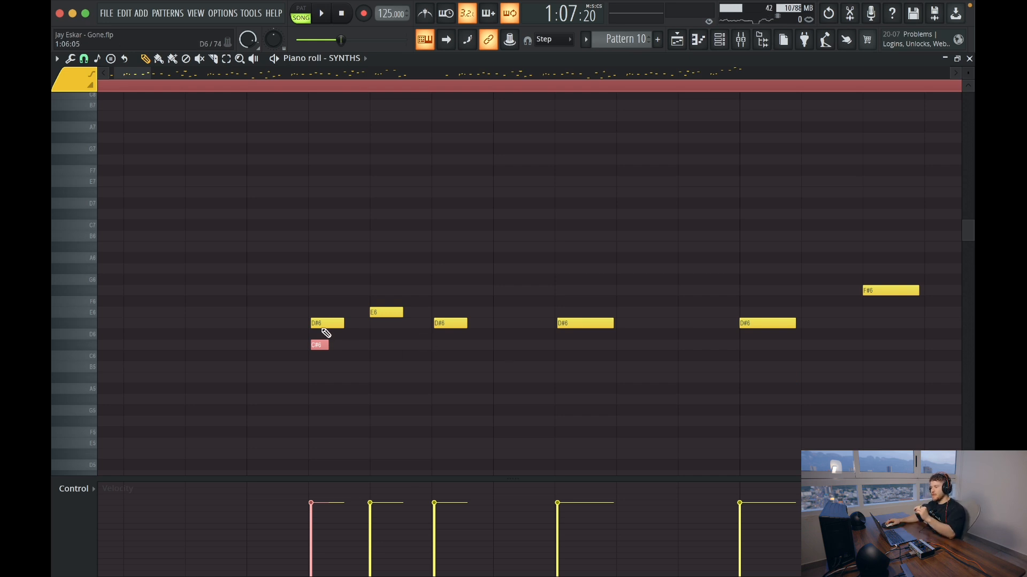
scroll(327, 338, "down", 3)
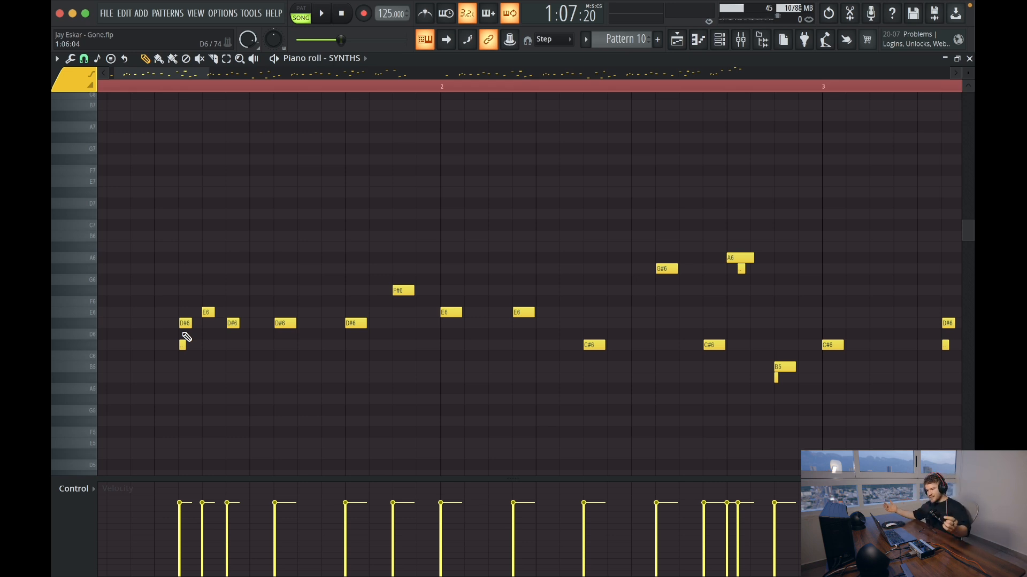
Review the melody's repeating phrases across Pattern 10, selecting the notes of bars 1 to 4 for comparison.
scroll(339, 262, "down", 6)
scroll(344, 265, "up", 3)
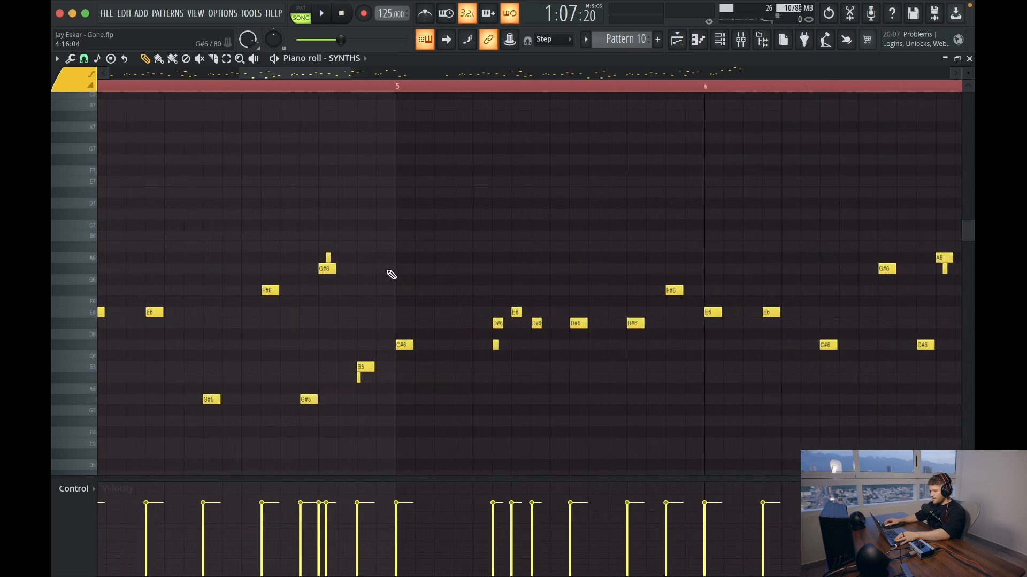
scroll(371, 245, "left", 3)
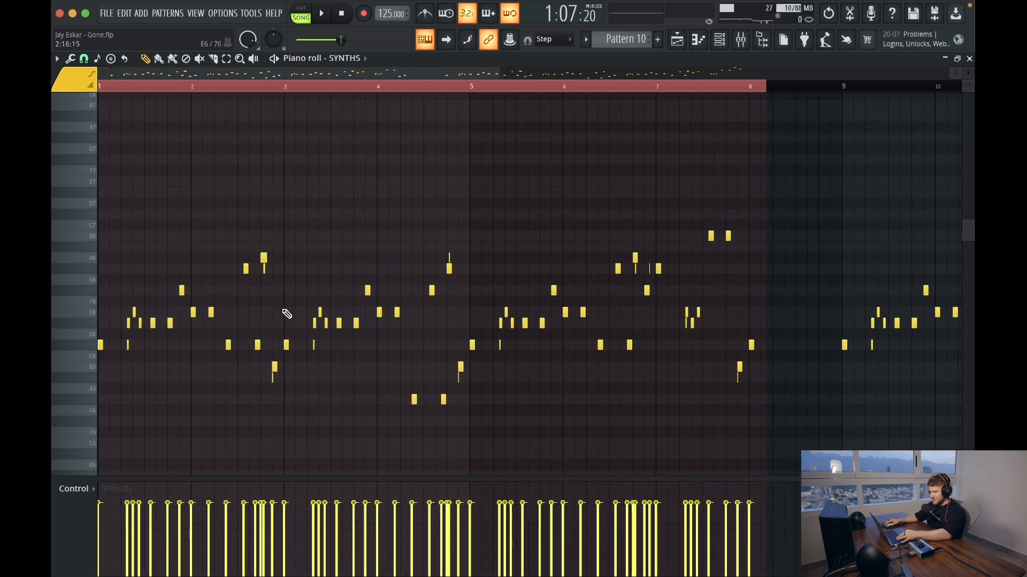
scroll(287, 314, "up", 5)
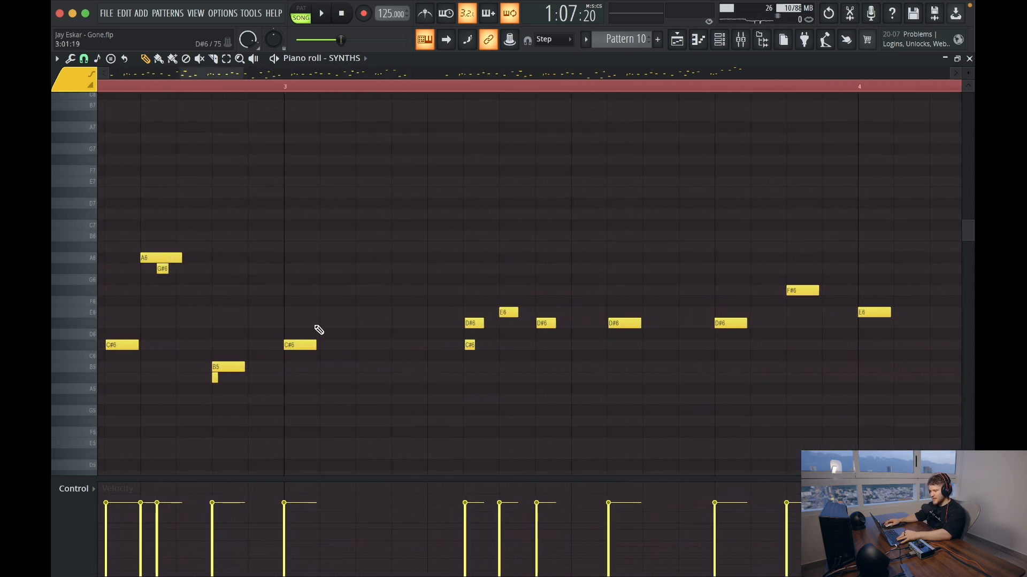
scroll(321, 329, "down", 5)
left_click_drag(422, 438, 98, 167)
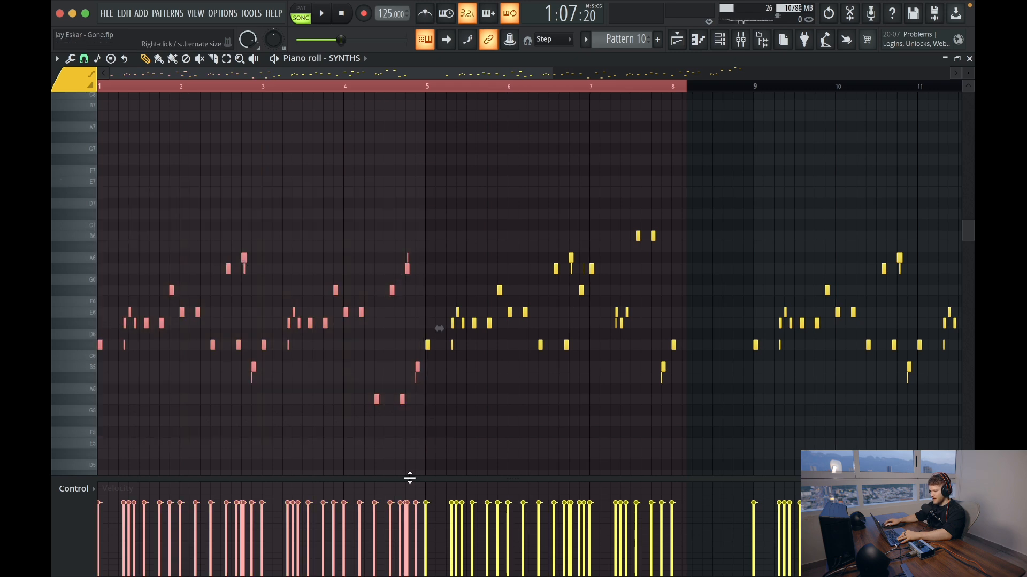
left_click(460, 177, "ctrl")
scroll(460, 177, "right", 5)
left_click_drag(559, 403, 311, 194)
left_click(333, 383, "ctrl")
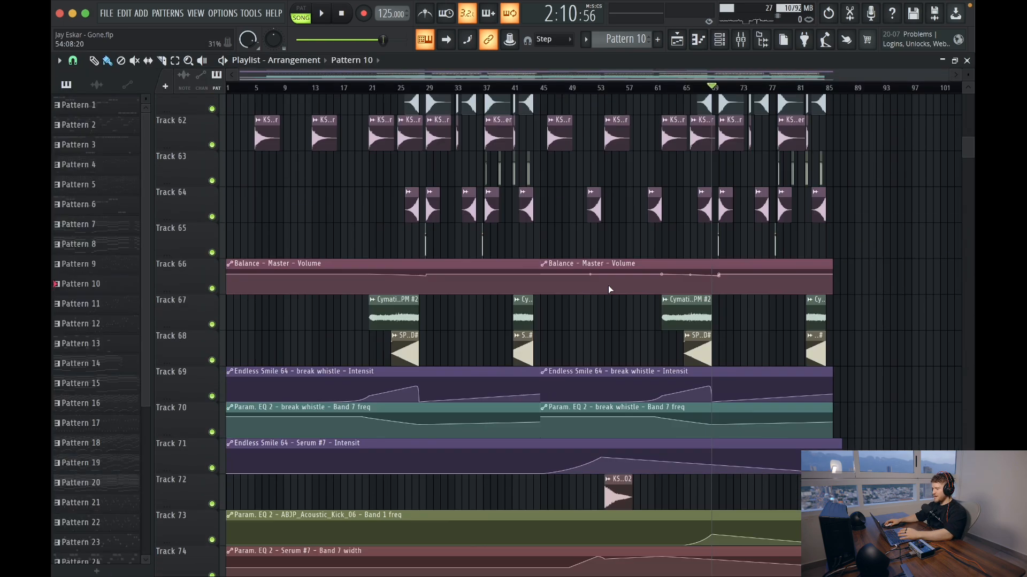
Locate the section starting at bar 46 in the playlist, audition it with all tracks active, and stop playback.
scroll(607, 271, "down", 5)
scroll(608, 270, "up", 5)
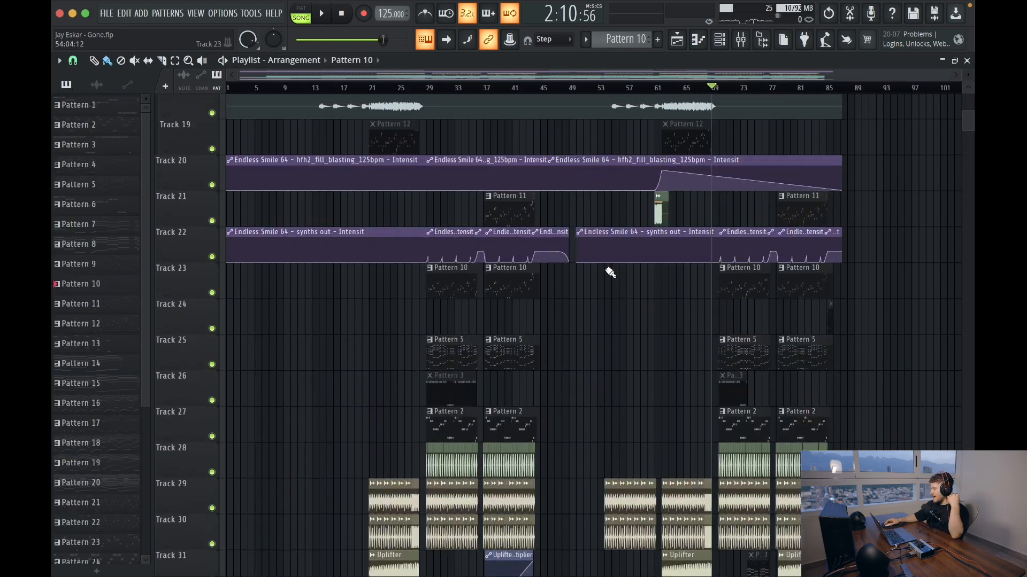
scroll(605, 271, "up", 7)
left_click_drag(540, 88, 557, 92)
scroll(626, 331, "up", 4)
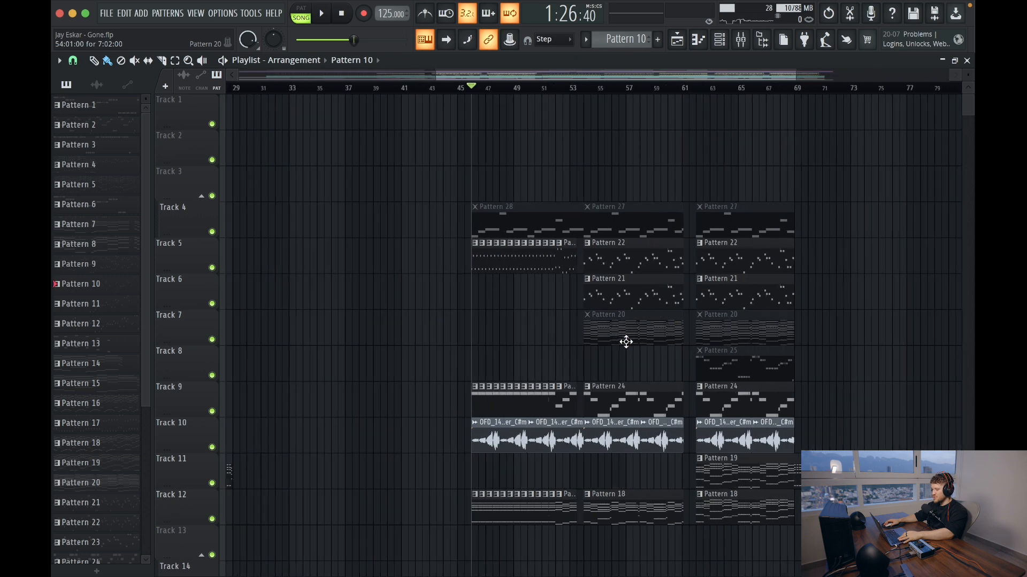
key("space")
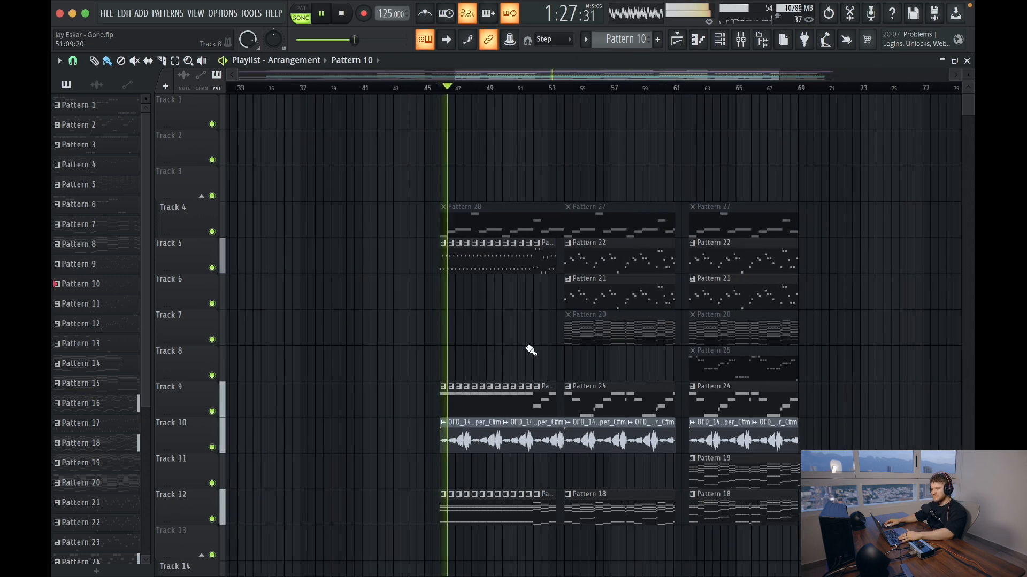
scroll(531, 350, "down", 4)
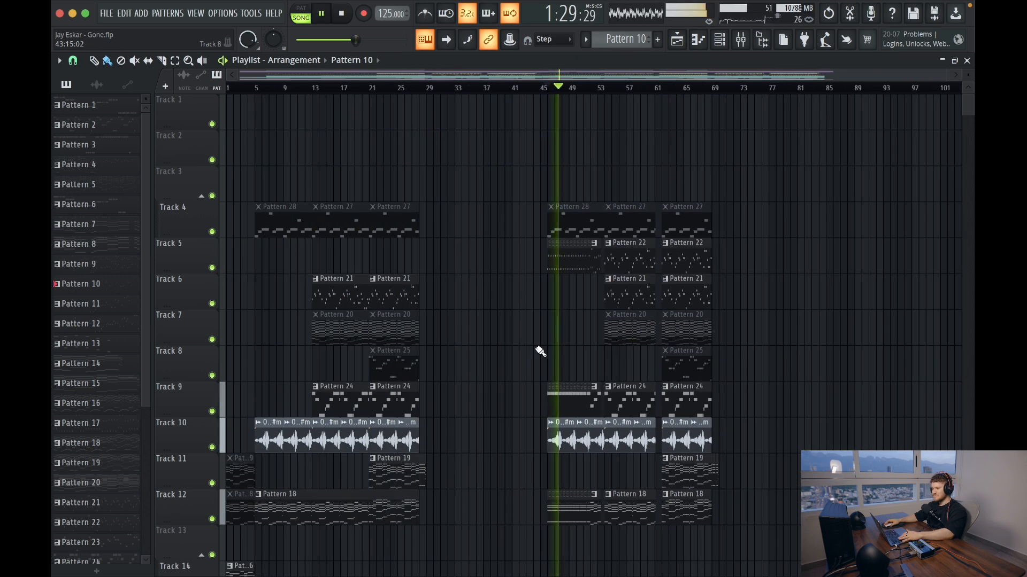
key("space")
Solo playlist Track 5 and audition Pattern 22 from about bar 56.
right_click(221, 272)
right_click(212, 267)
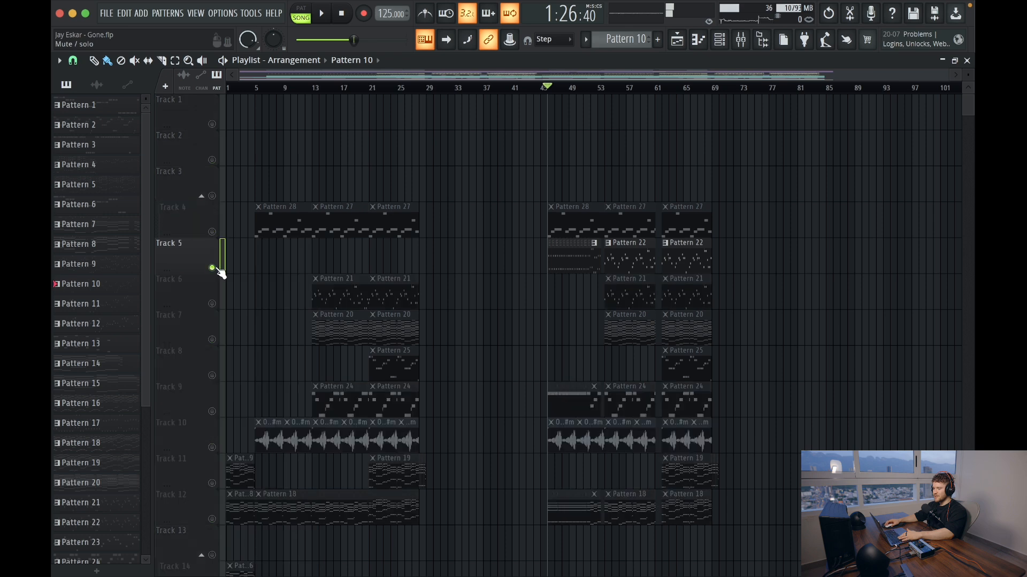
key("space")
left_click(619, 90)
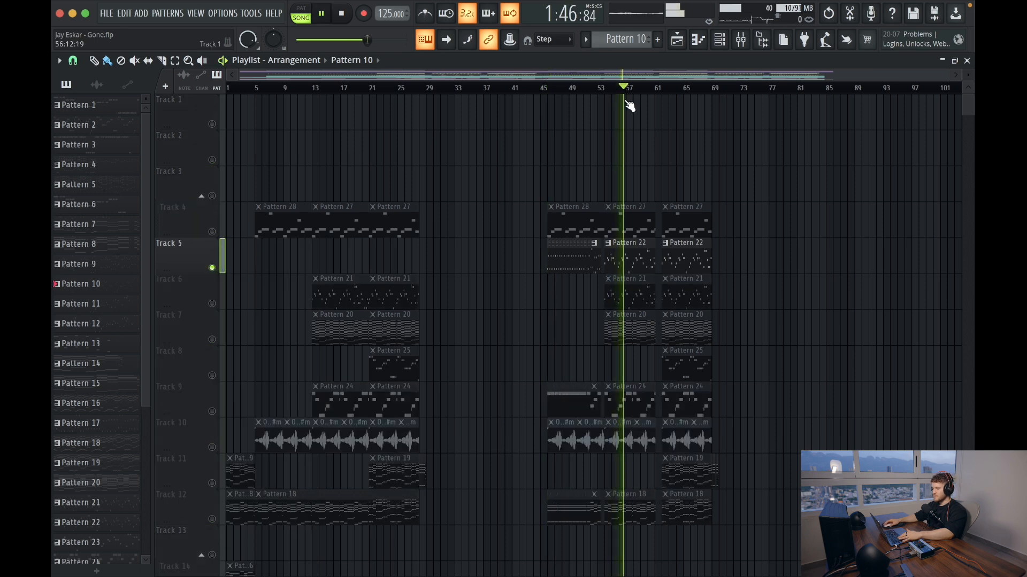
Stop playback, unsolo Track 5, and audition the section from about bar 56 with all playlist tracks active.
key("space")
left_click(212, 267, "ctrl")
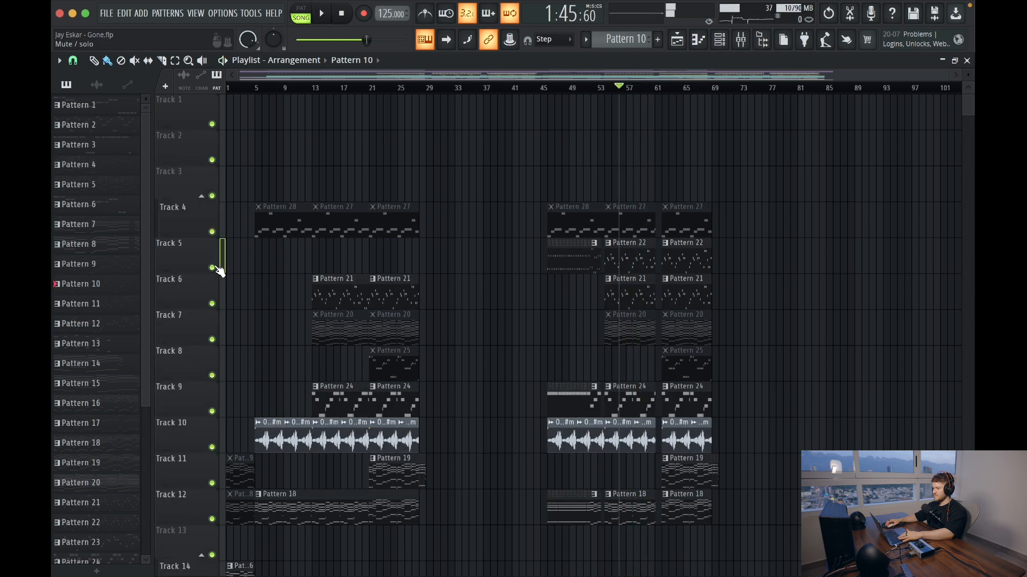
key("space")
scroll(508, 267, "down", 6)
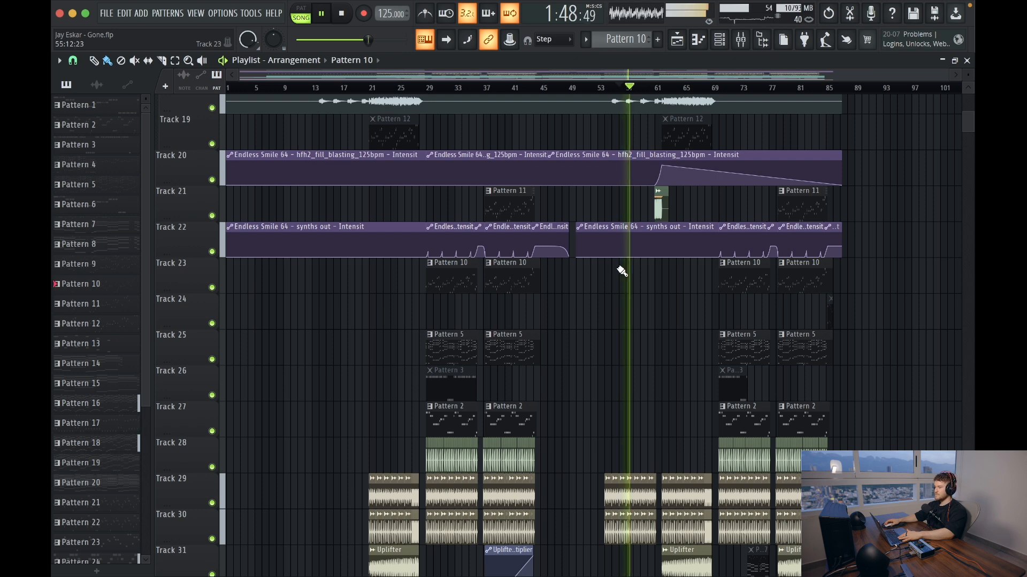
key("space")
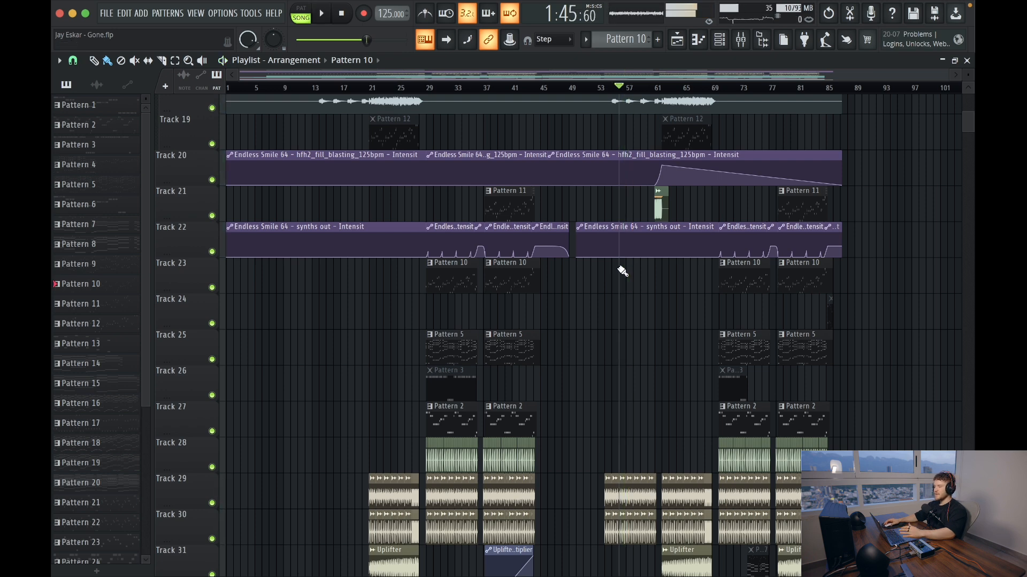
Audition the song's second drop from about bar 68 with all tracks active, following it past bar 78, and stop playback.
left_click(705, 88)
key("space")
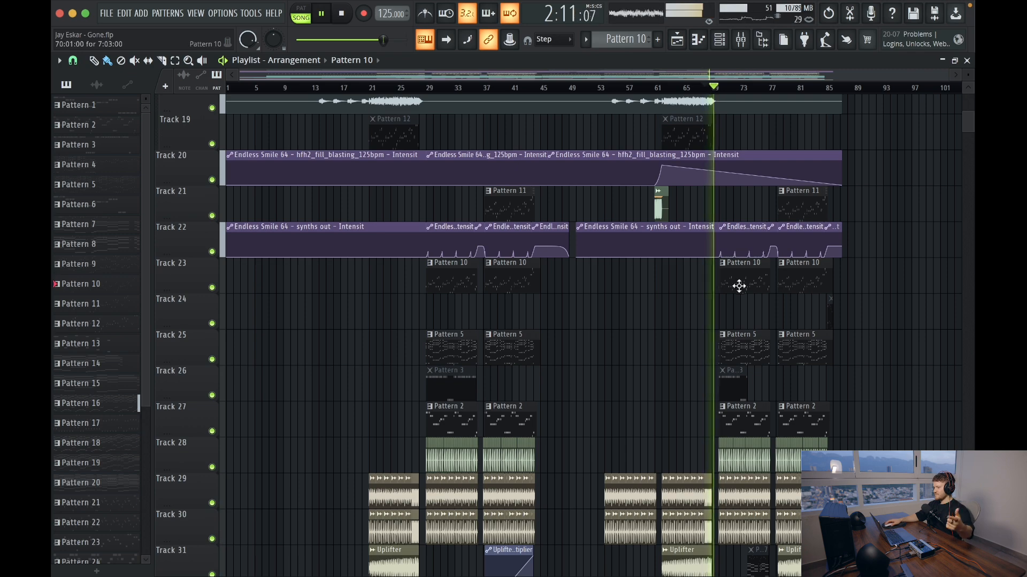
scroll(737, 289, "right", 4)
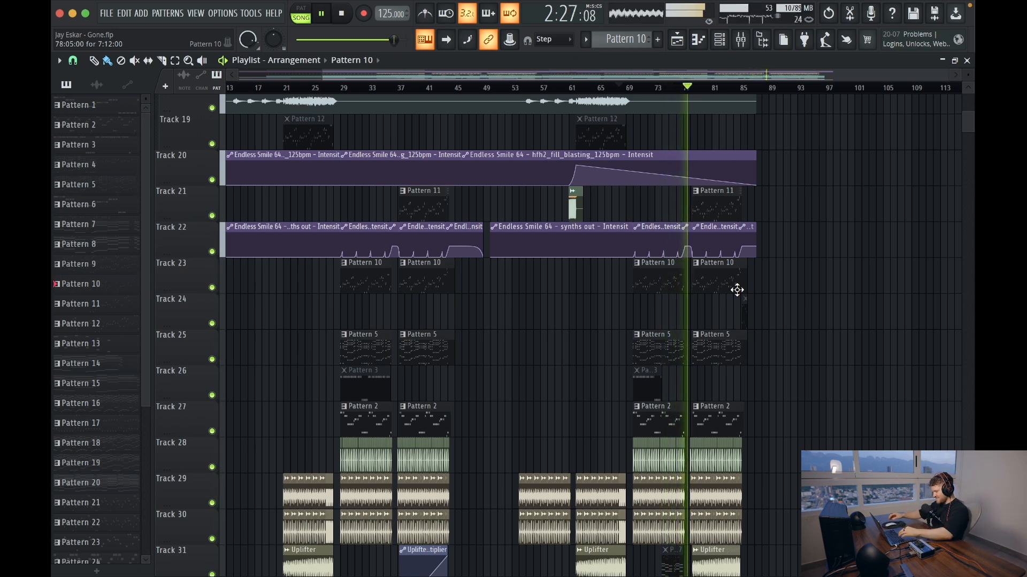
key("space")
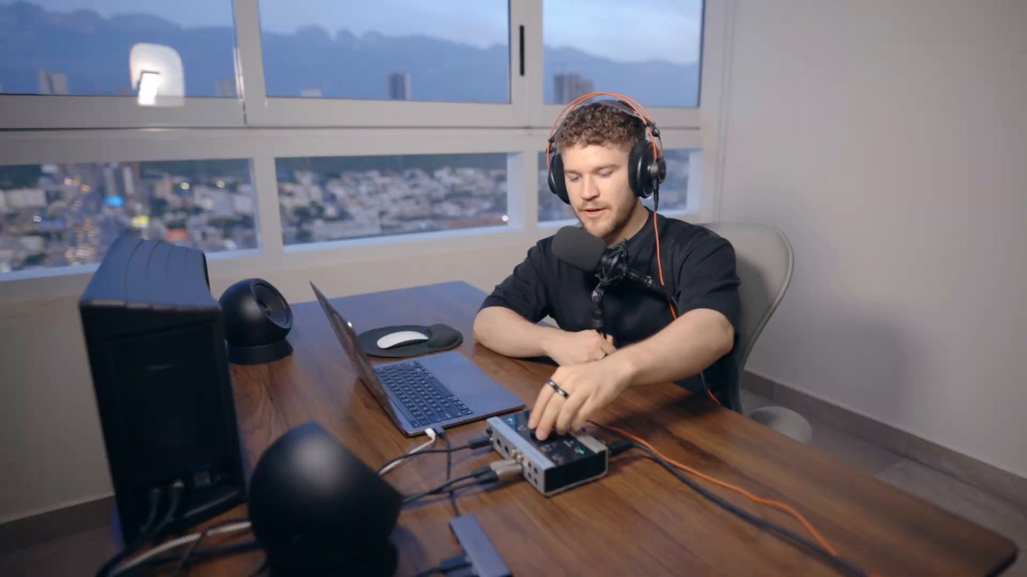